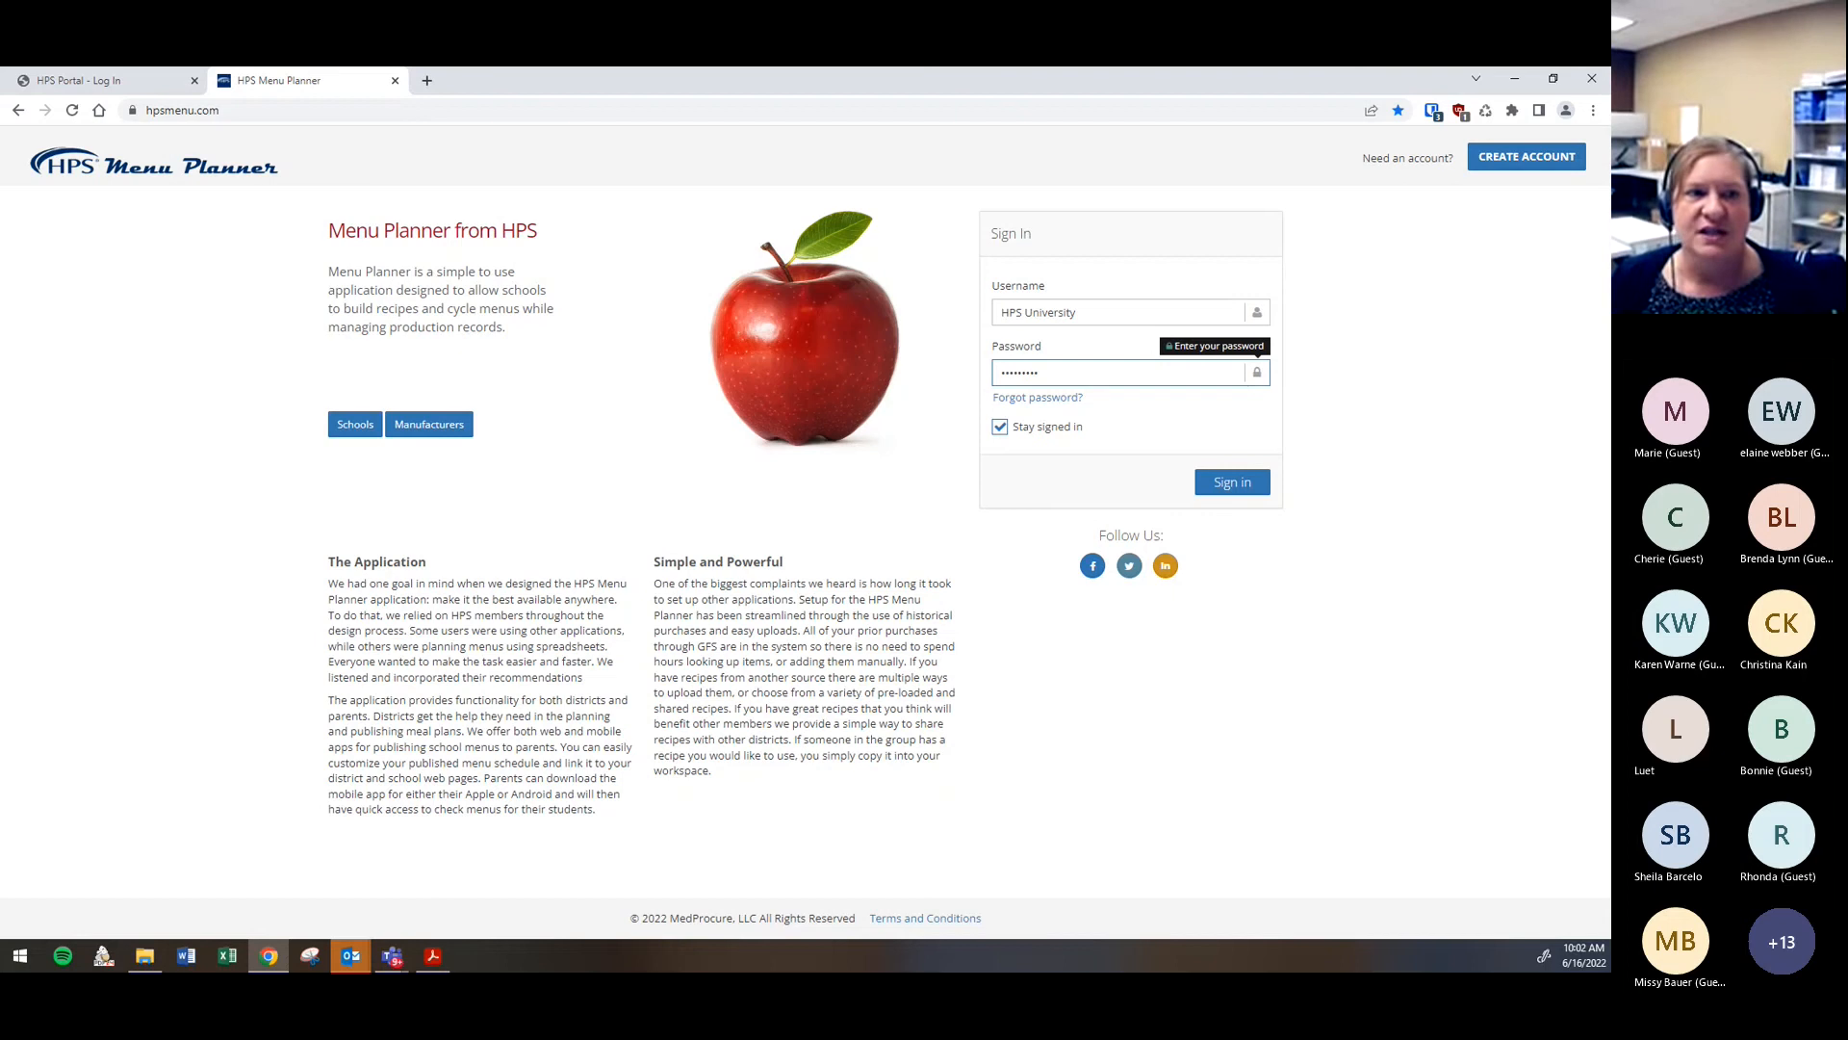
Sign in with the prefilled HPS University account and check its Menus and Menu Cycles pages
key("alt+Tab")
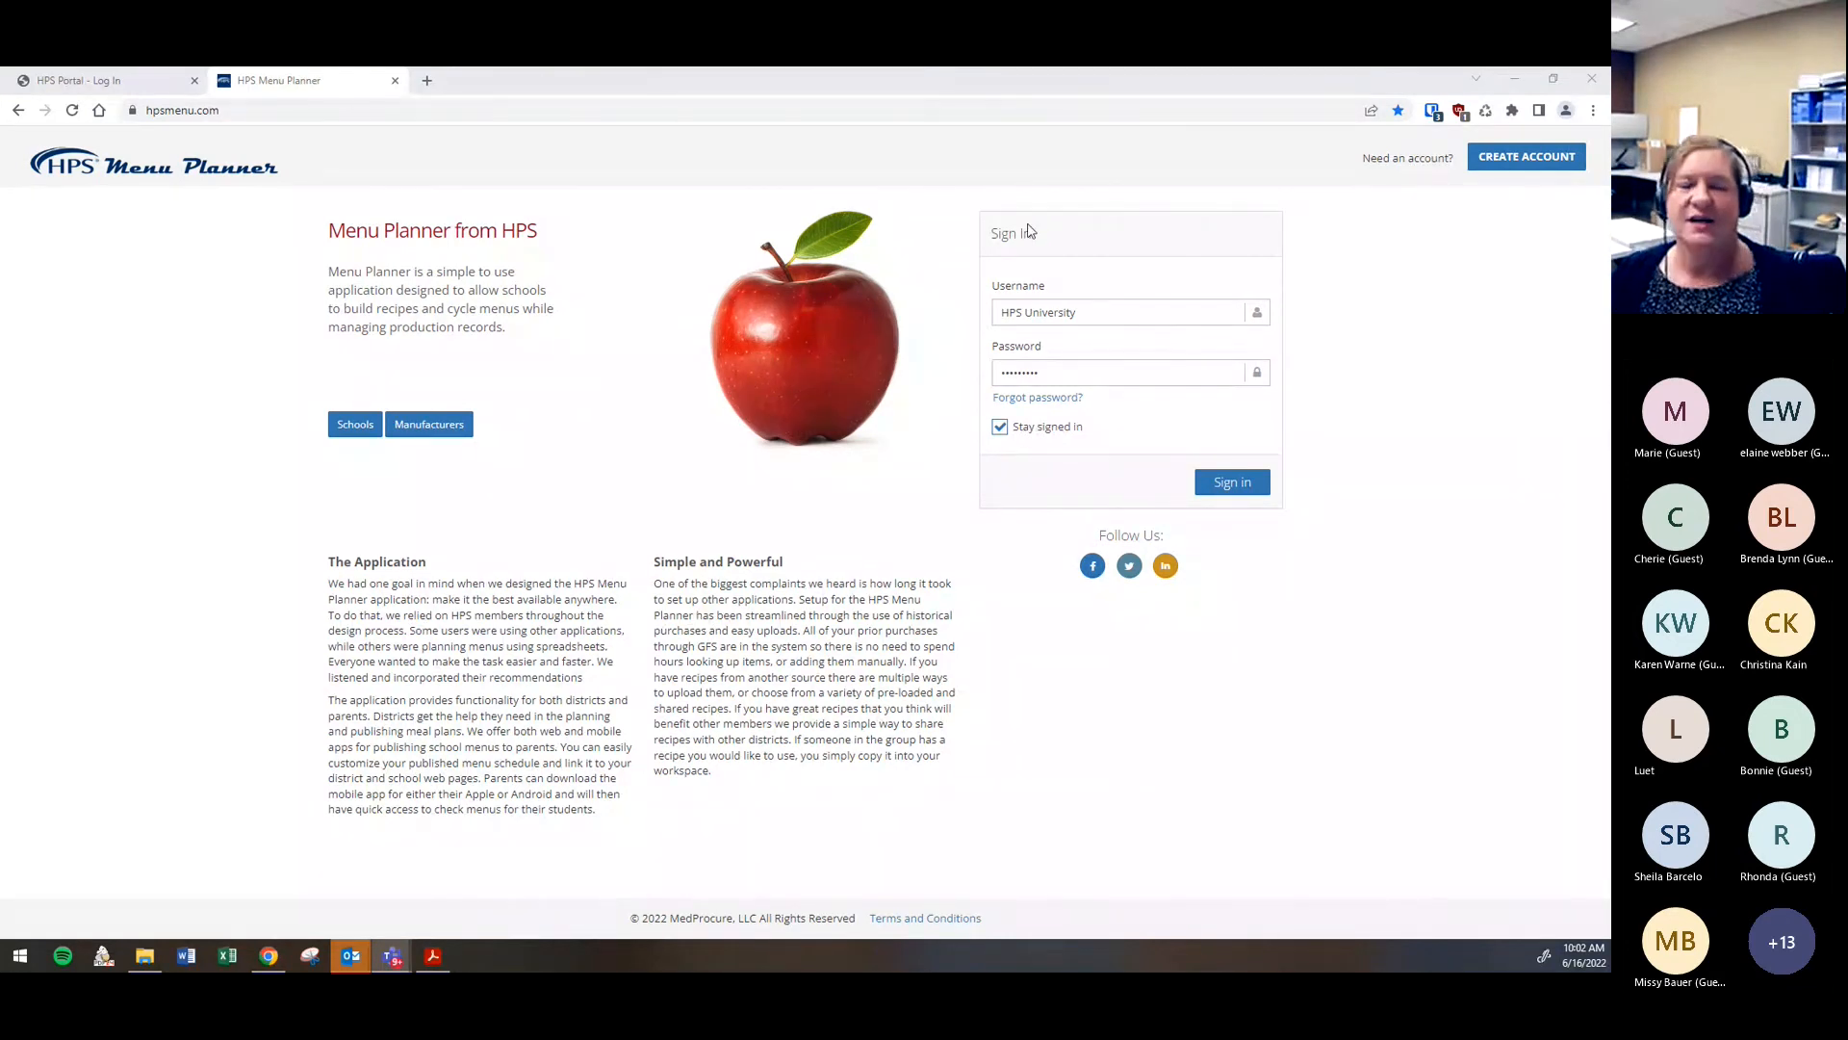
left_click(1235, 486)
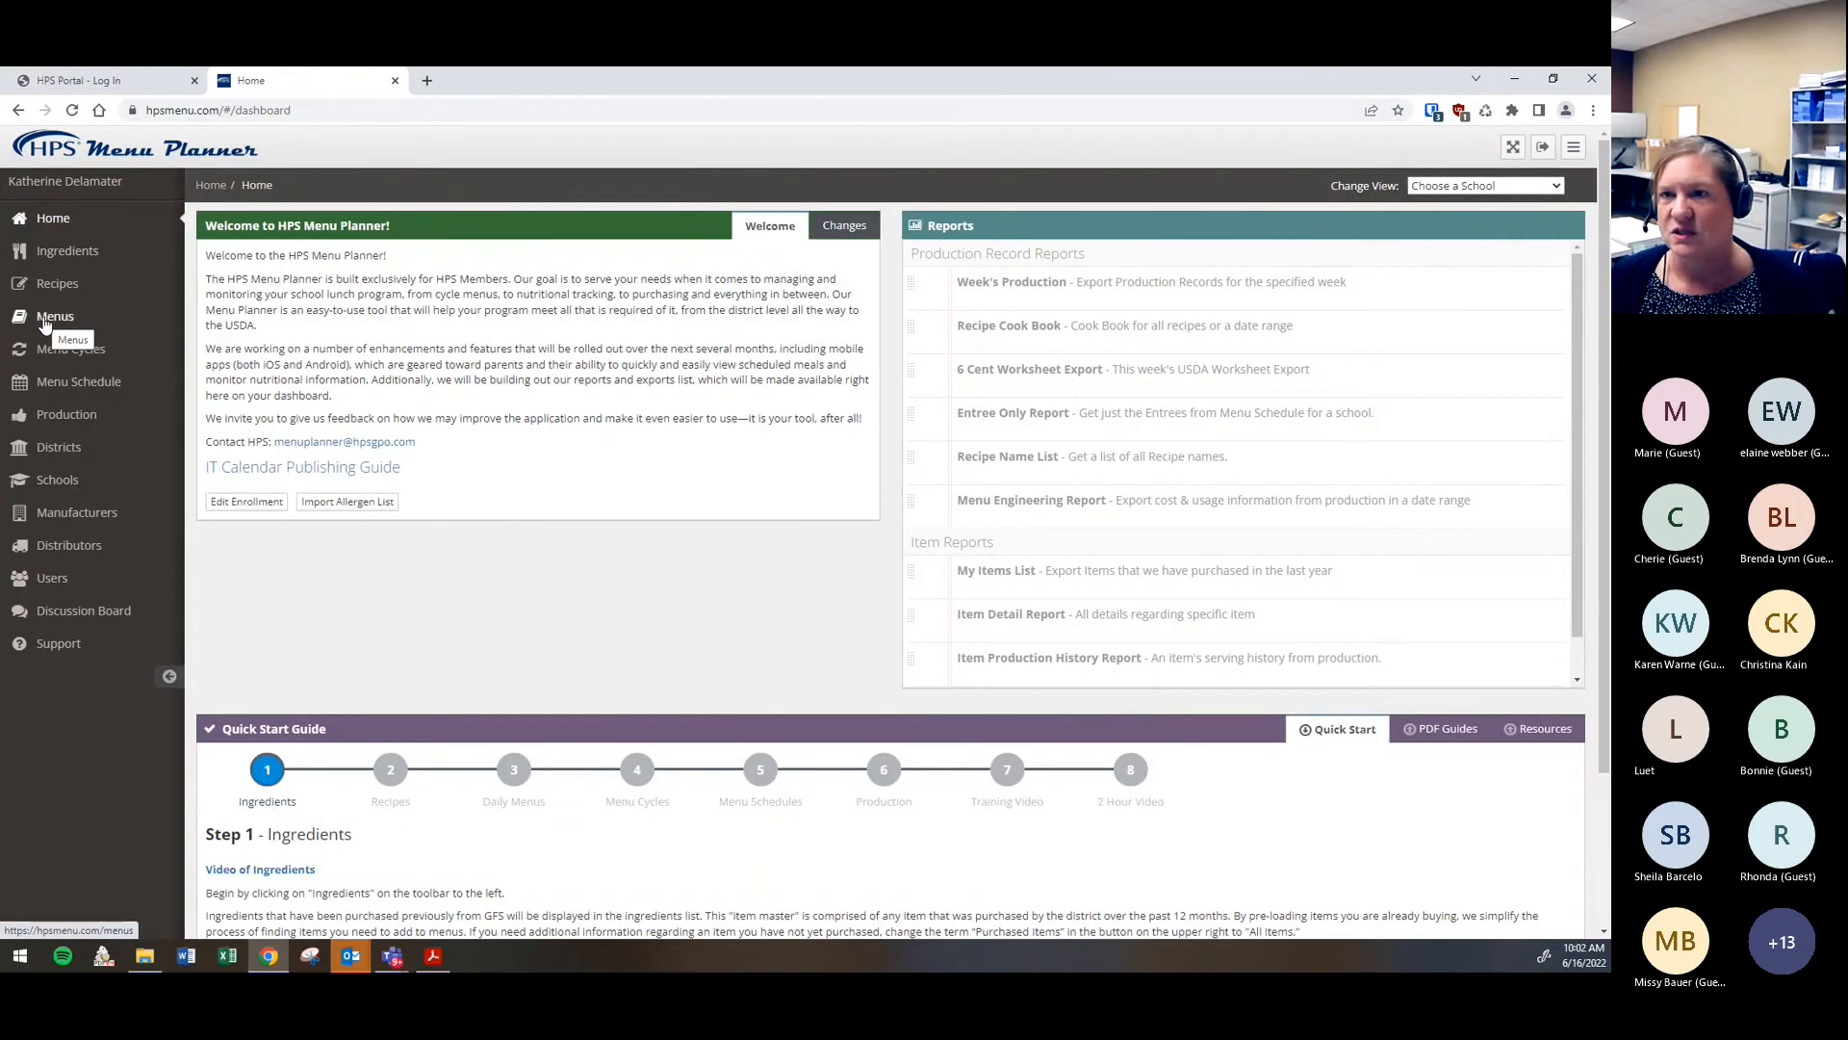
left_click(45, 321)
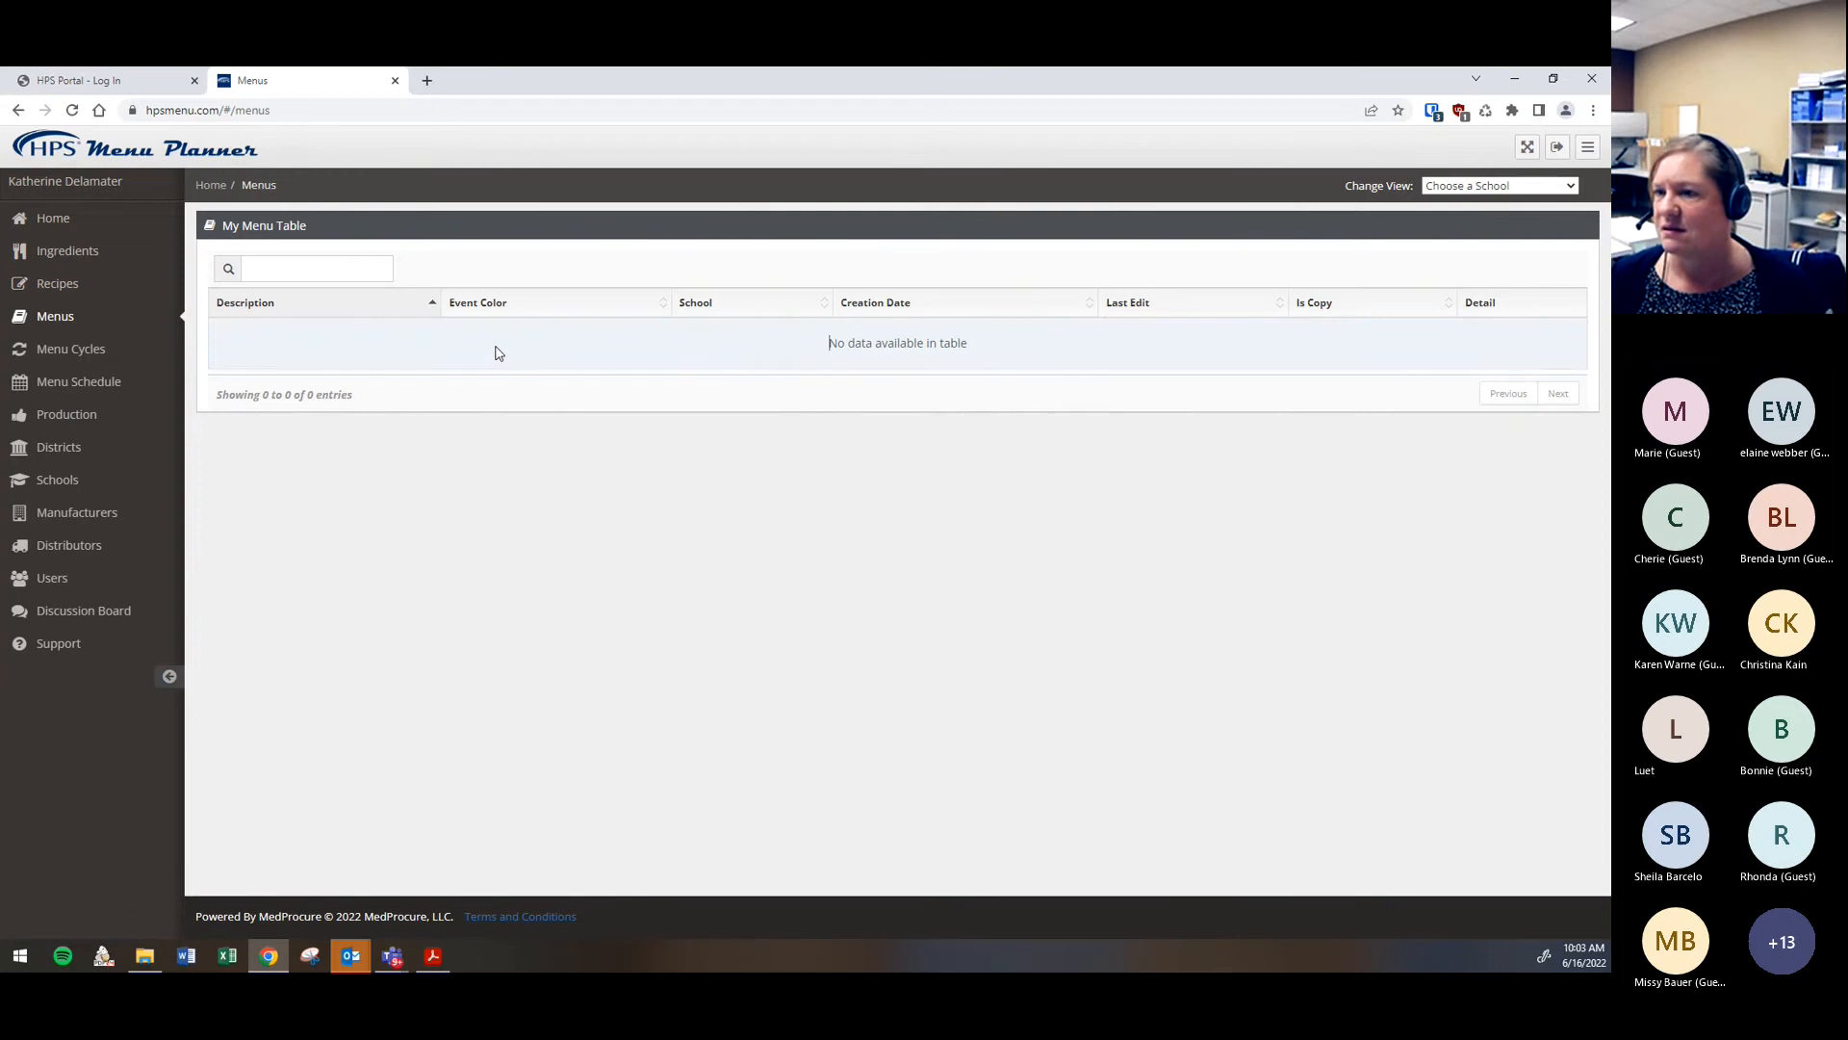
left_click(288, 275)
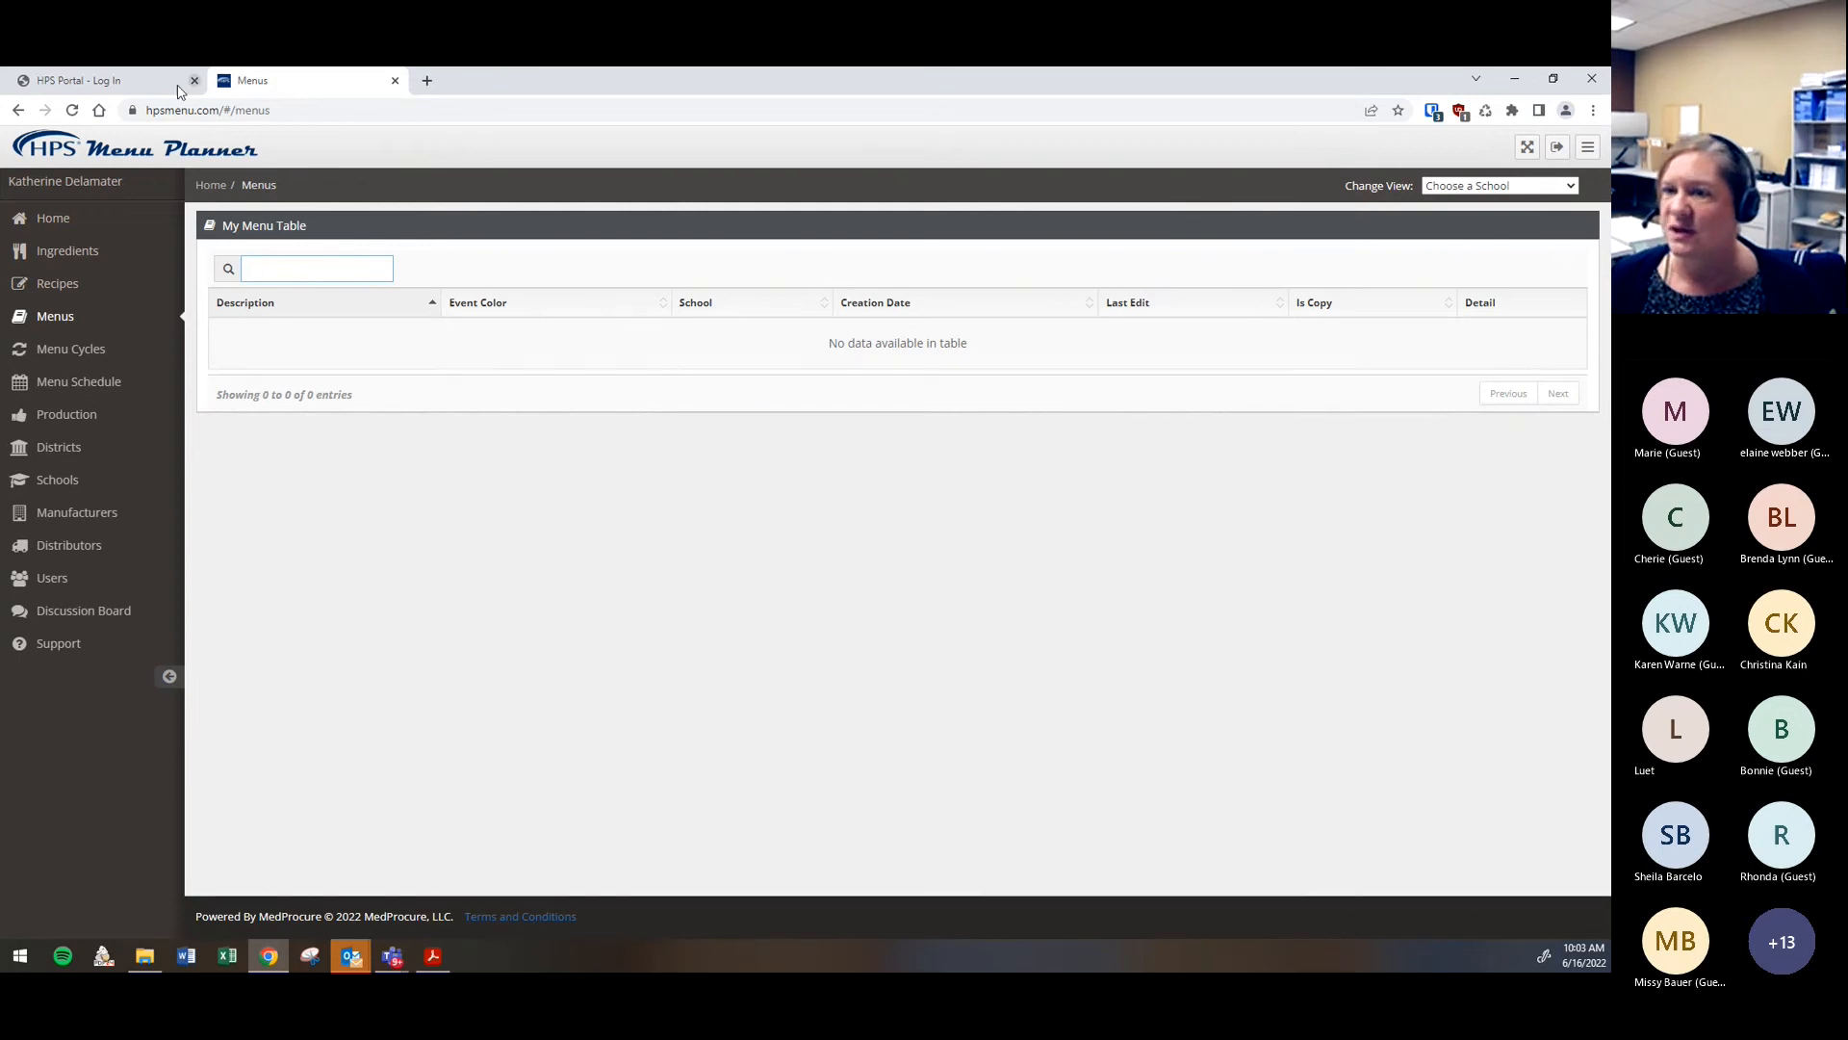
left_click(69, 351)
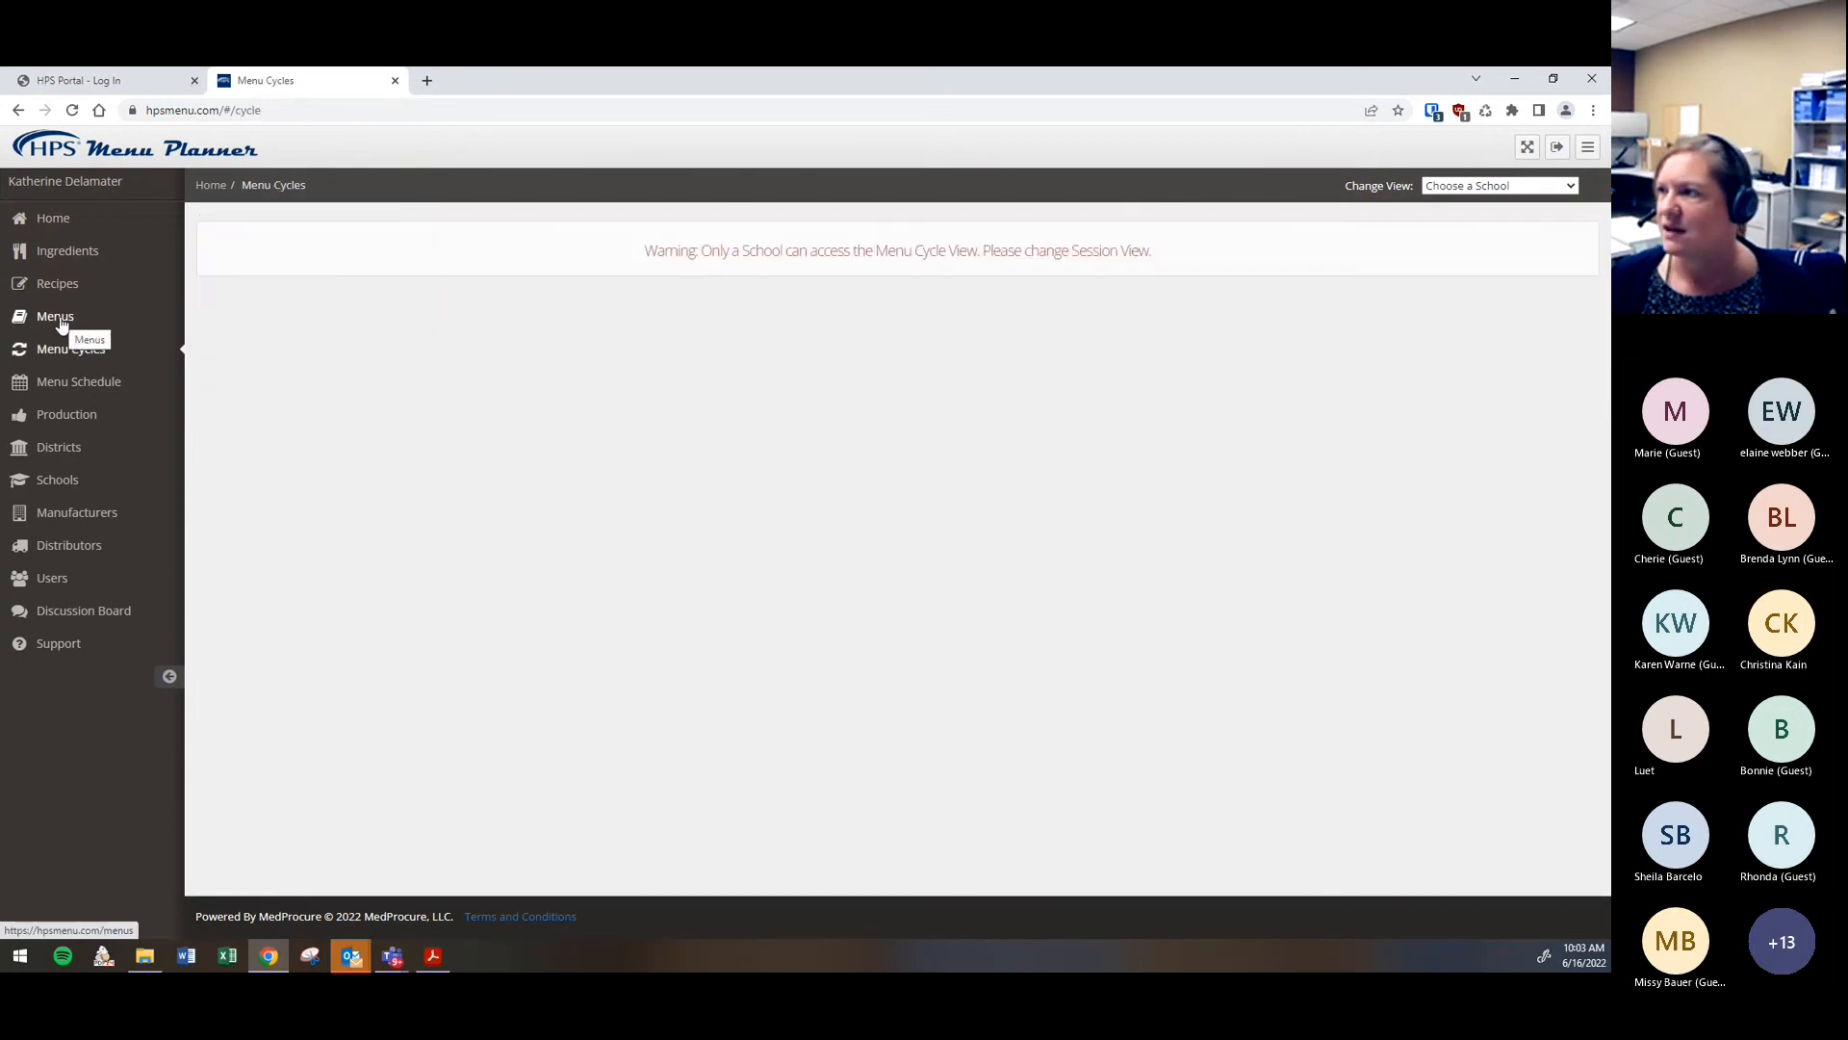
left_click(60, 320)
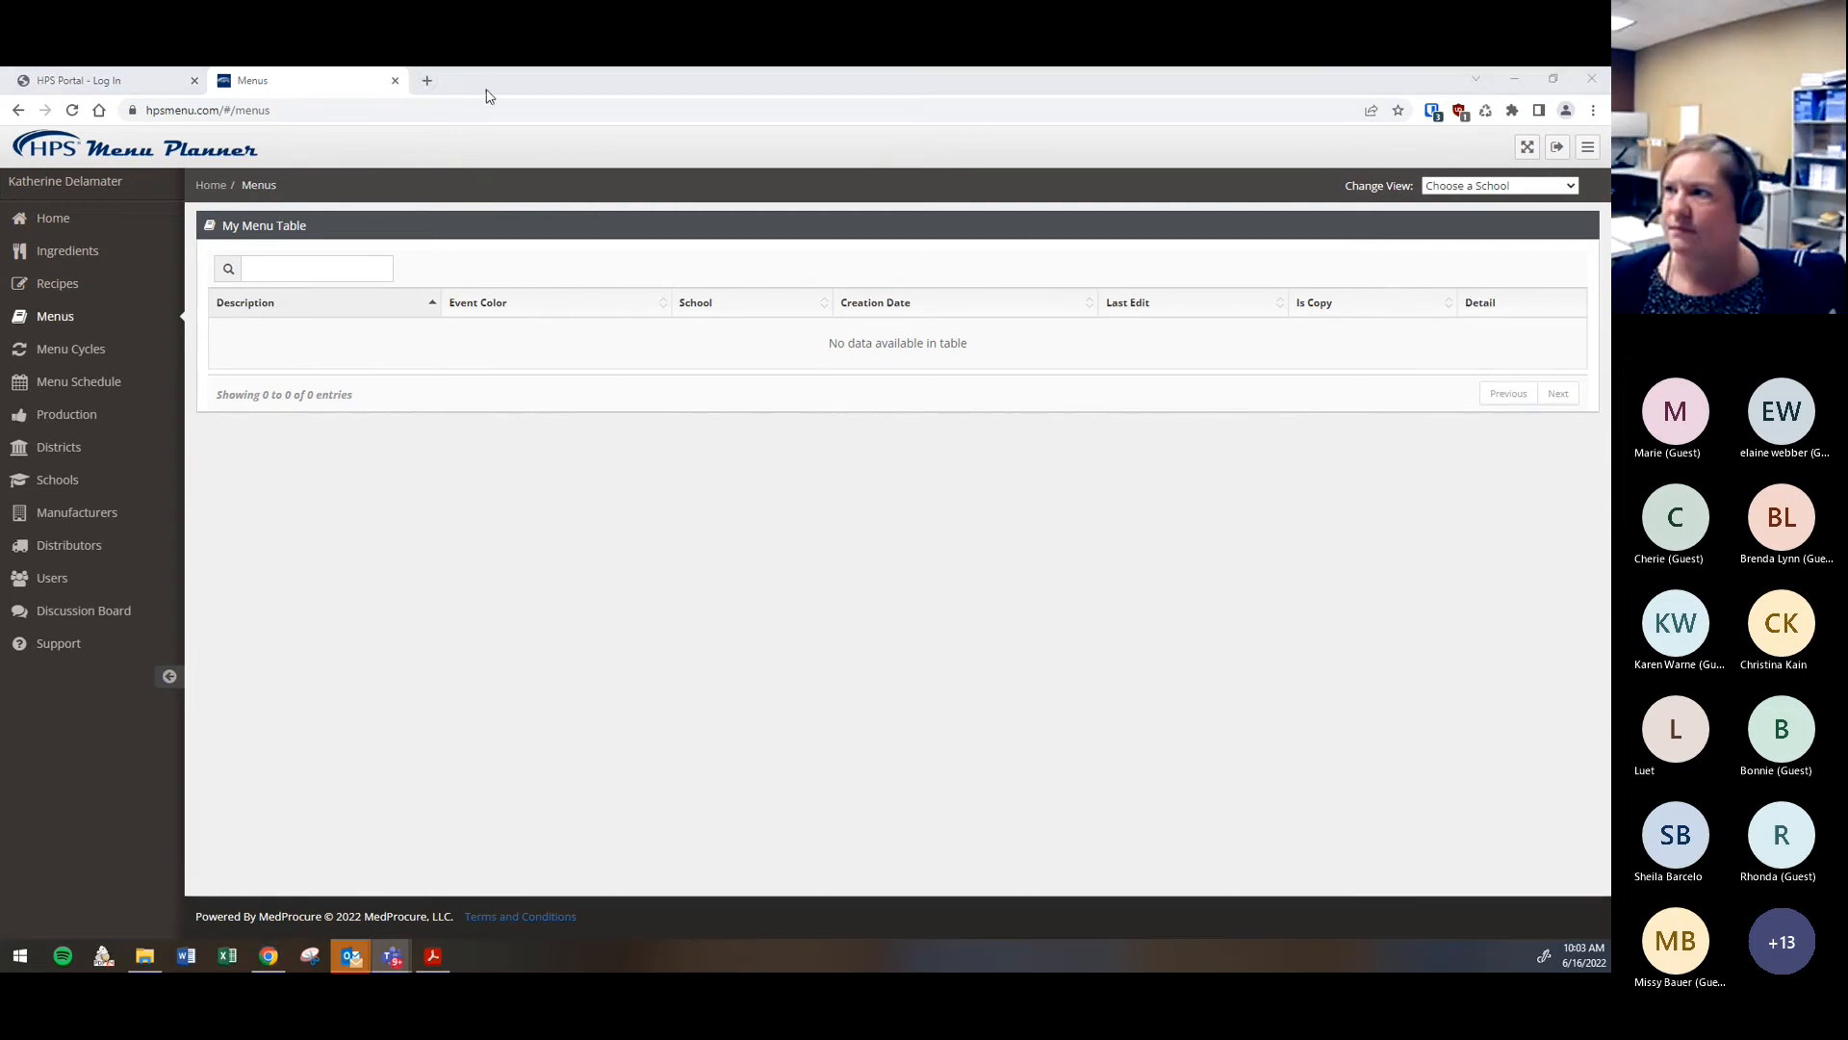
left_click(294, 85)
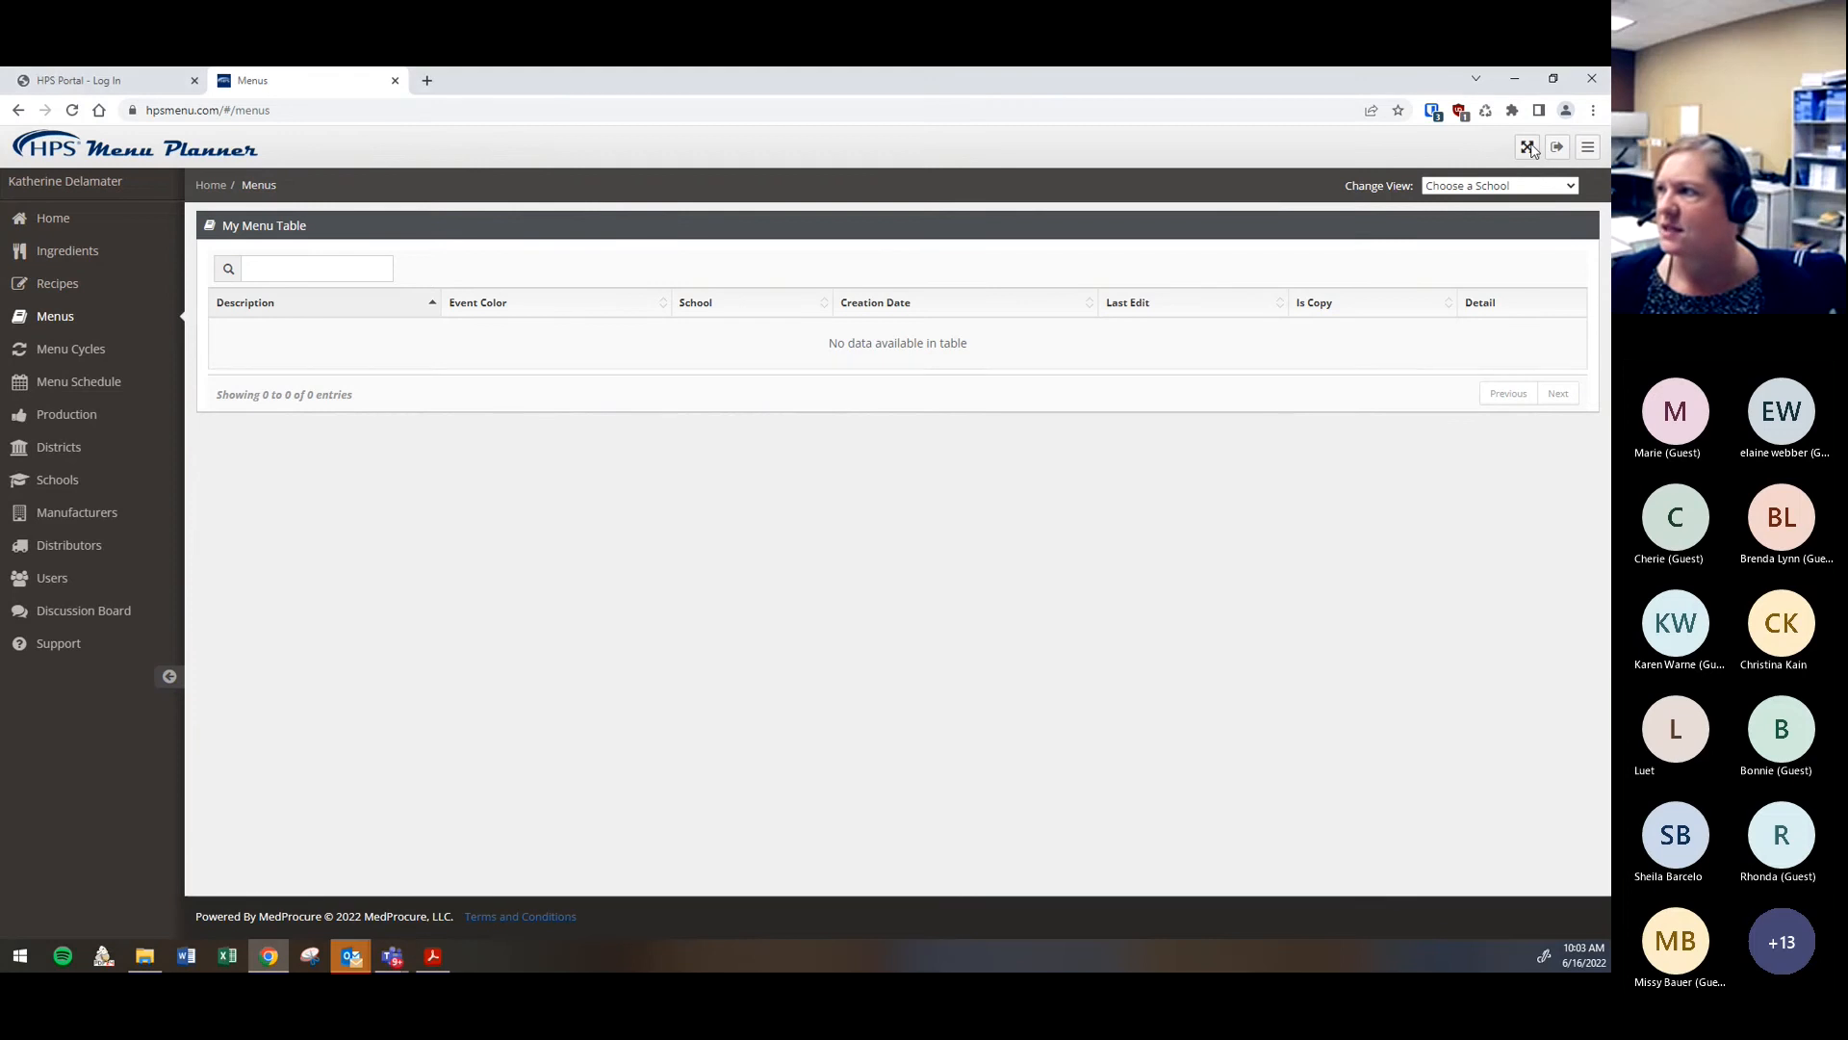
Sign out, sign back in with the second saved hpsmenu.com username and password from the password vault, and open the Menus page
left_click(1555, 147)
left_click(1208, 492)
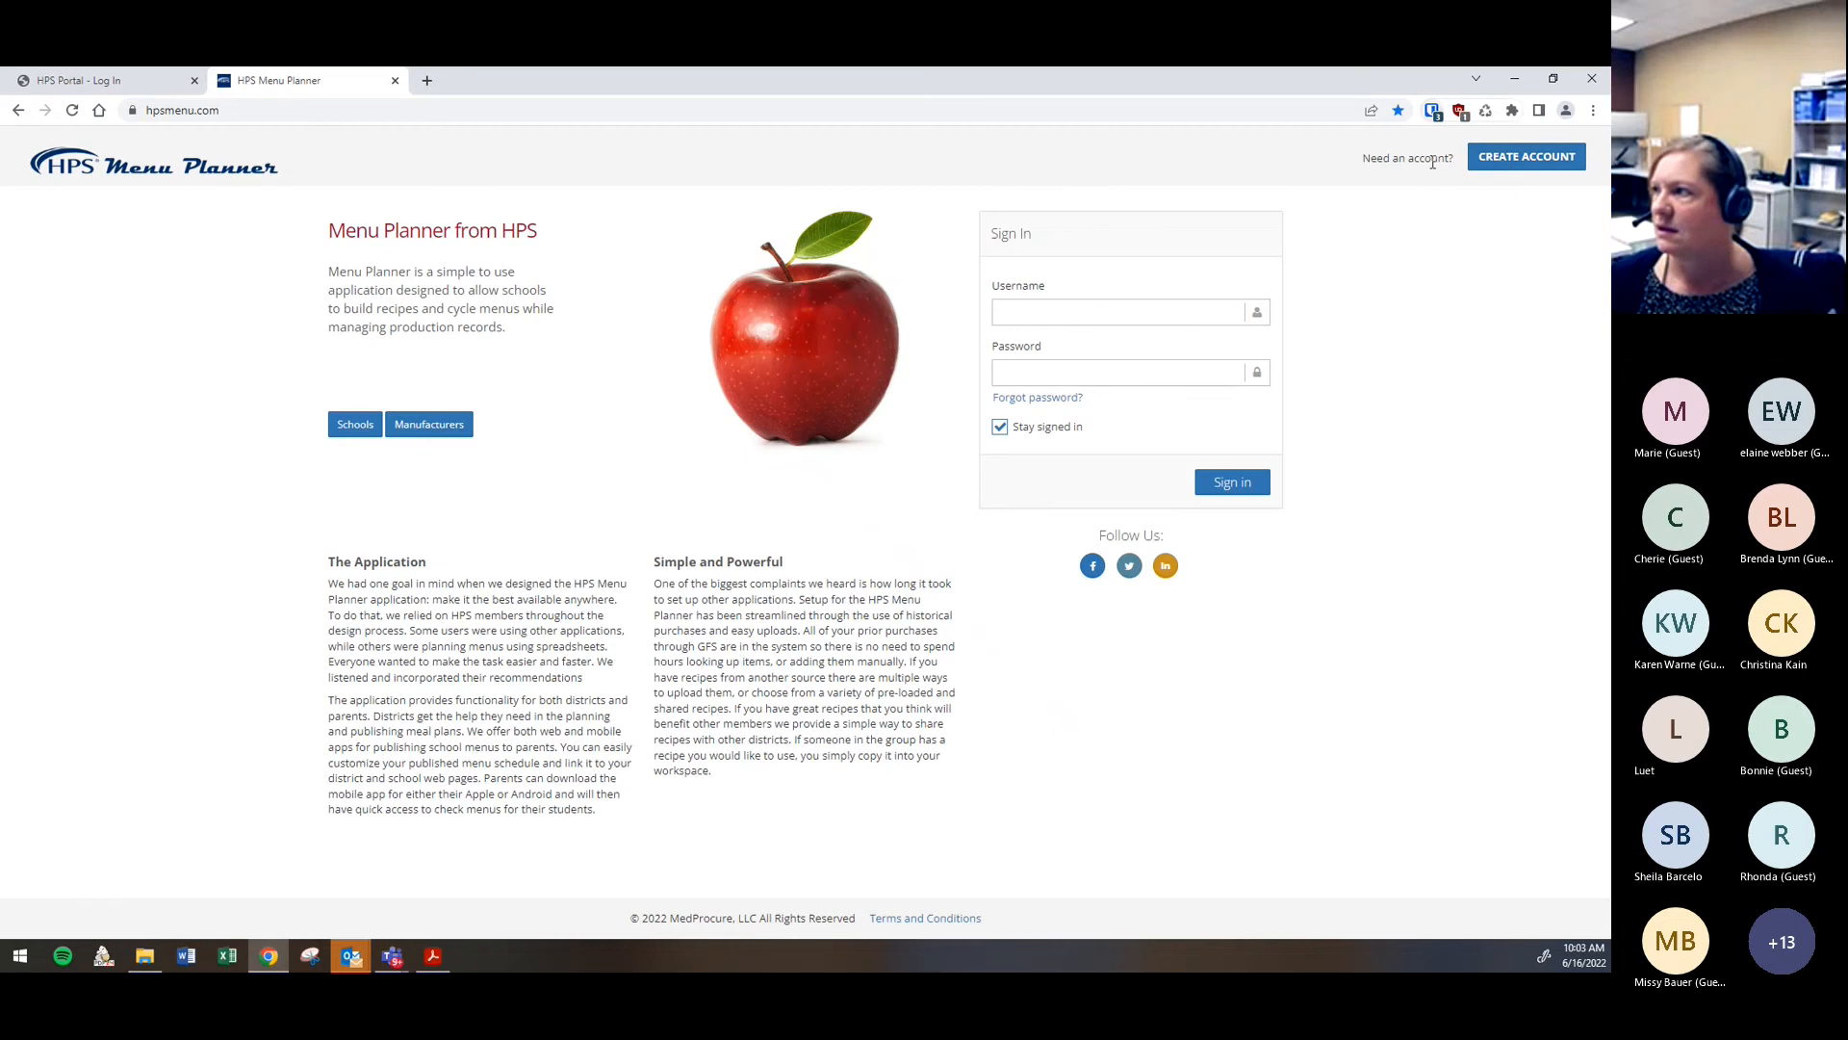
left_click(1432, 109)
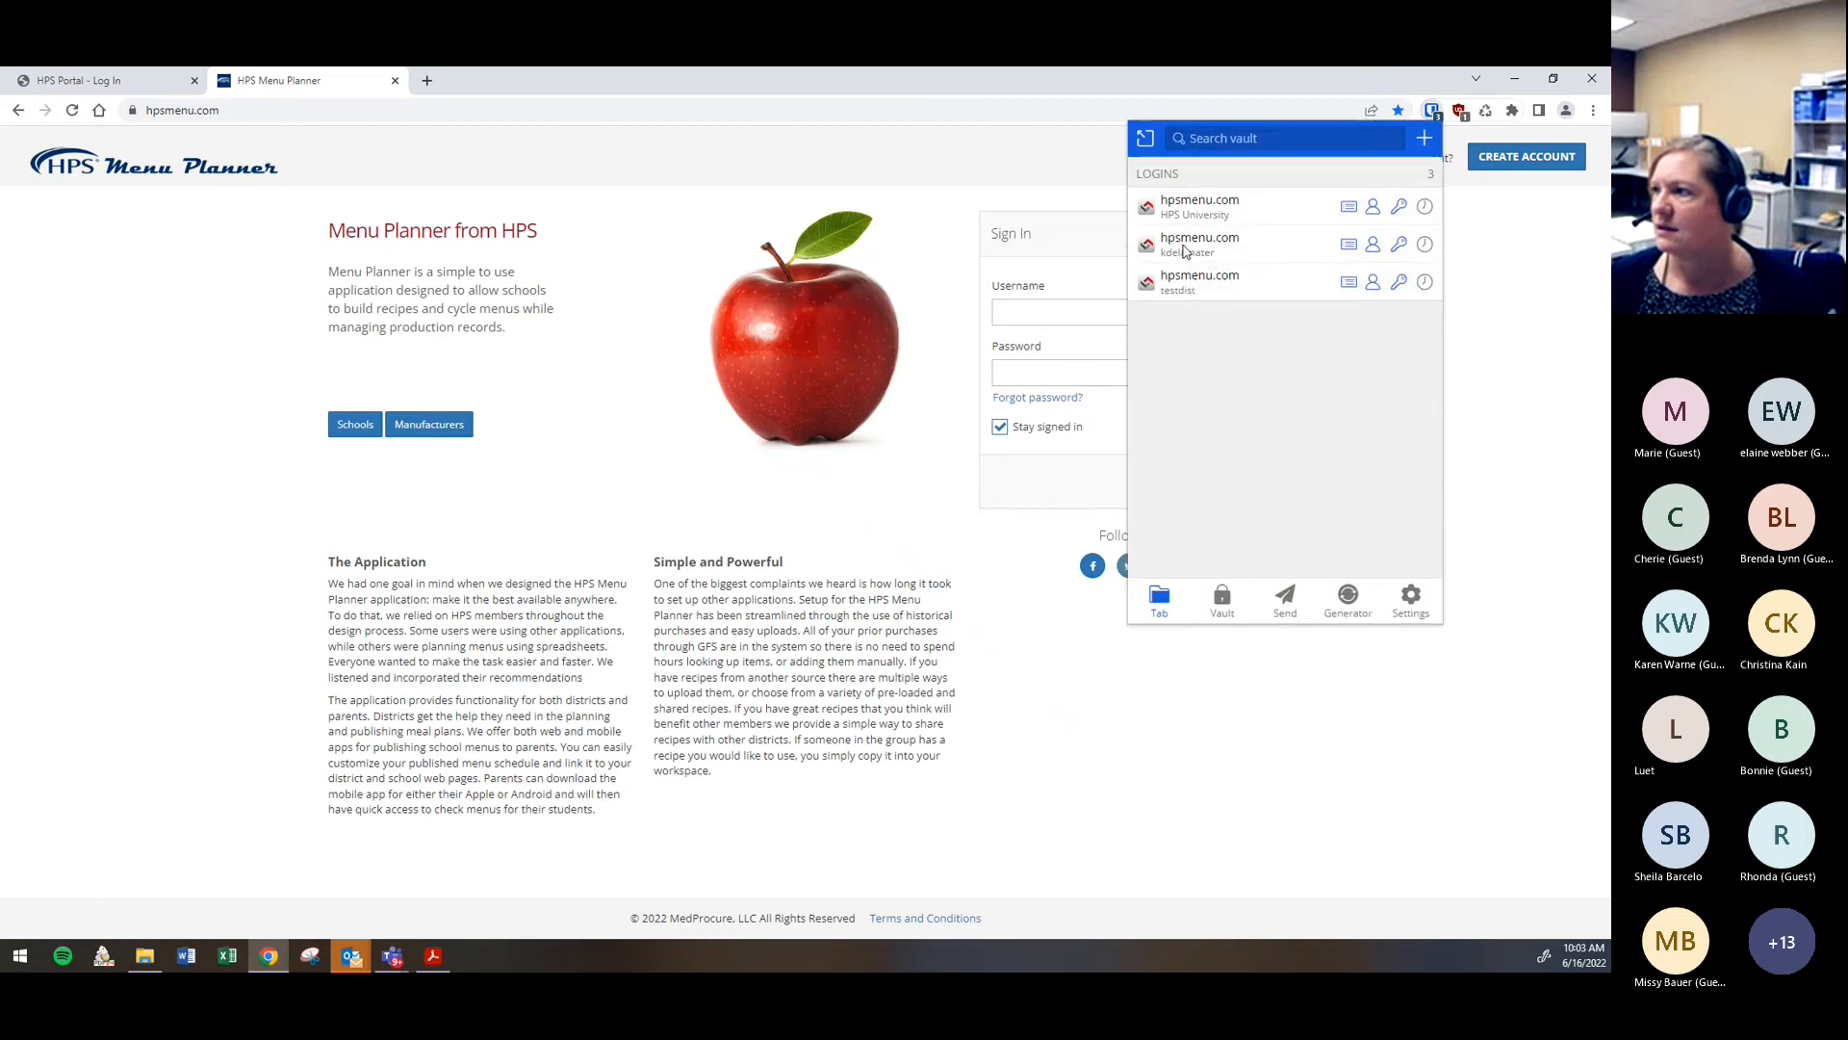
left_click(1184, 252)
left_click(1246, 484)
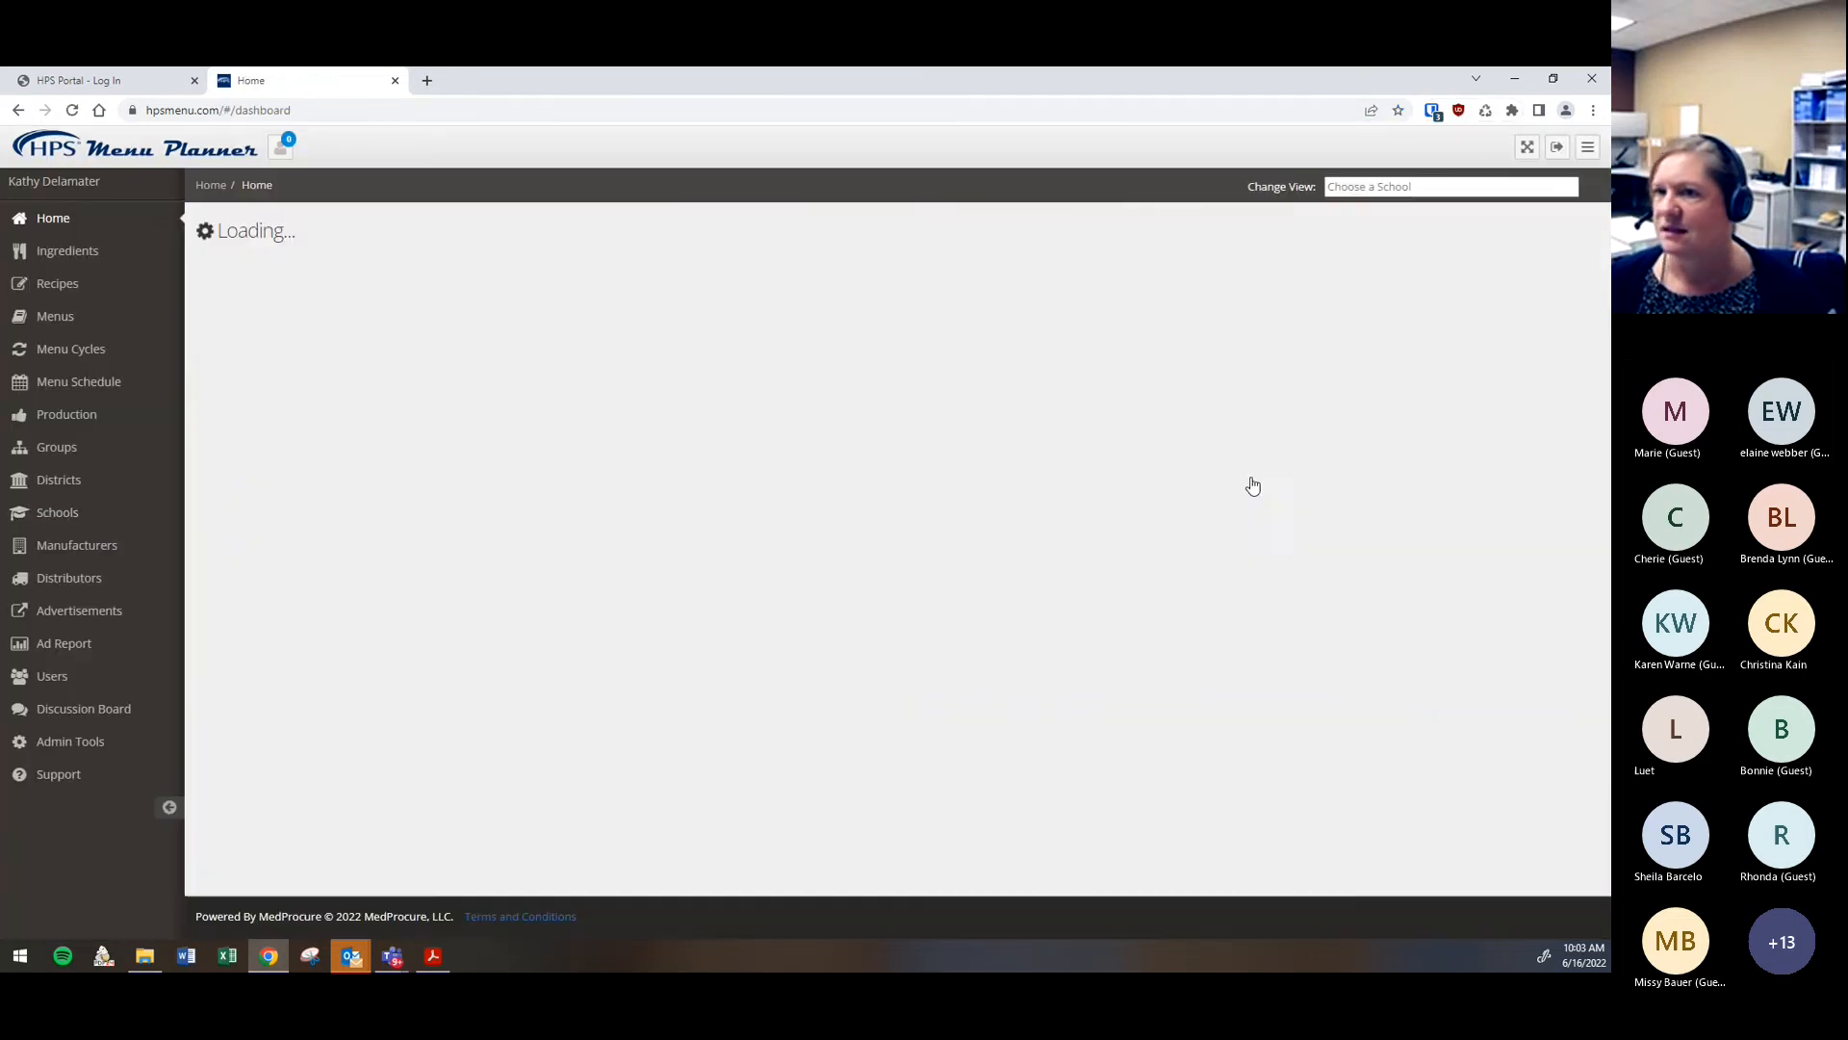
left_click(42, 318)
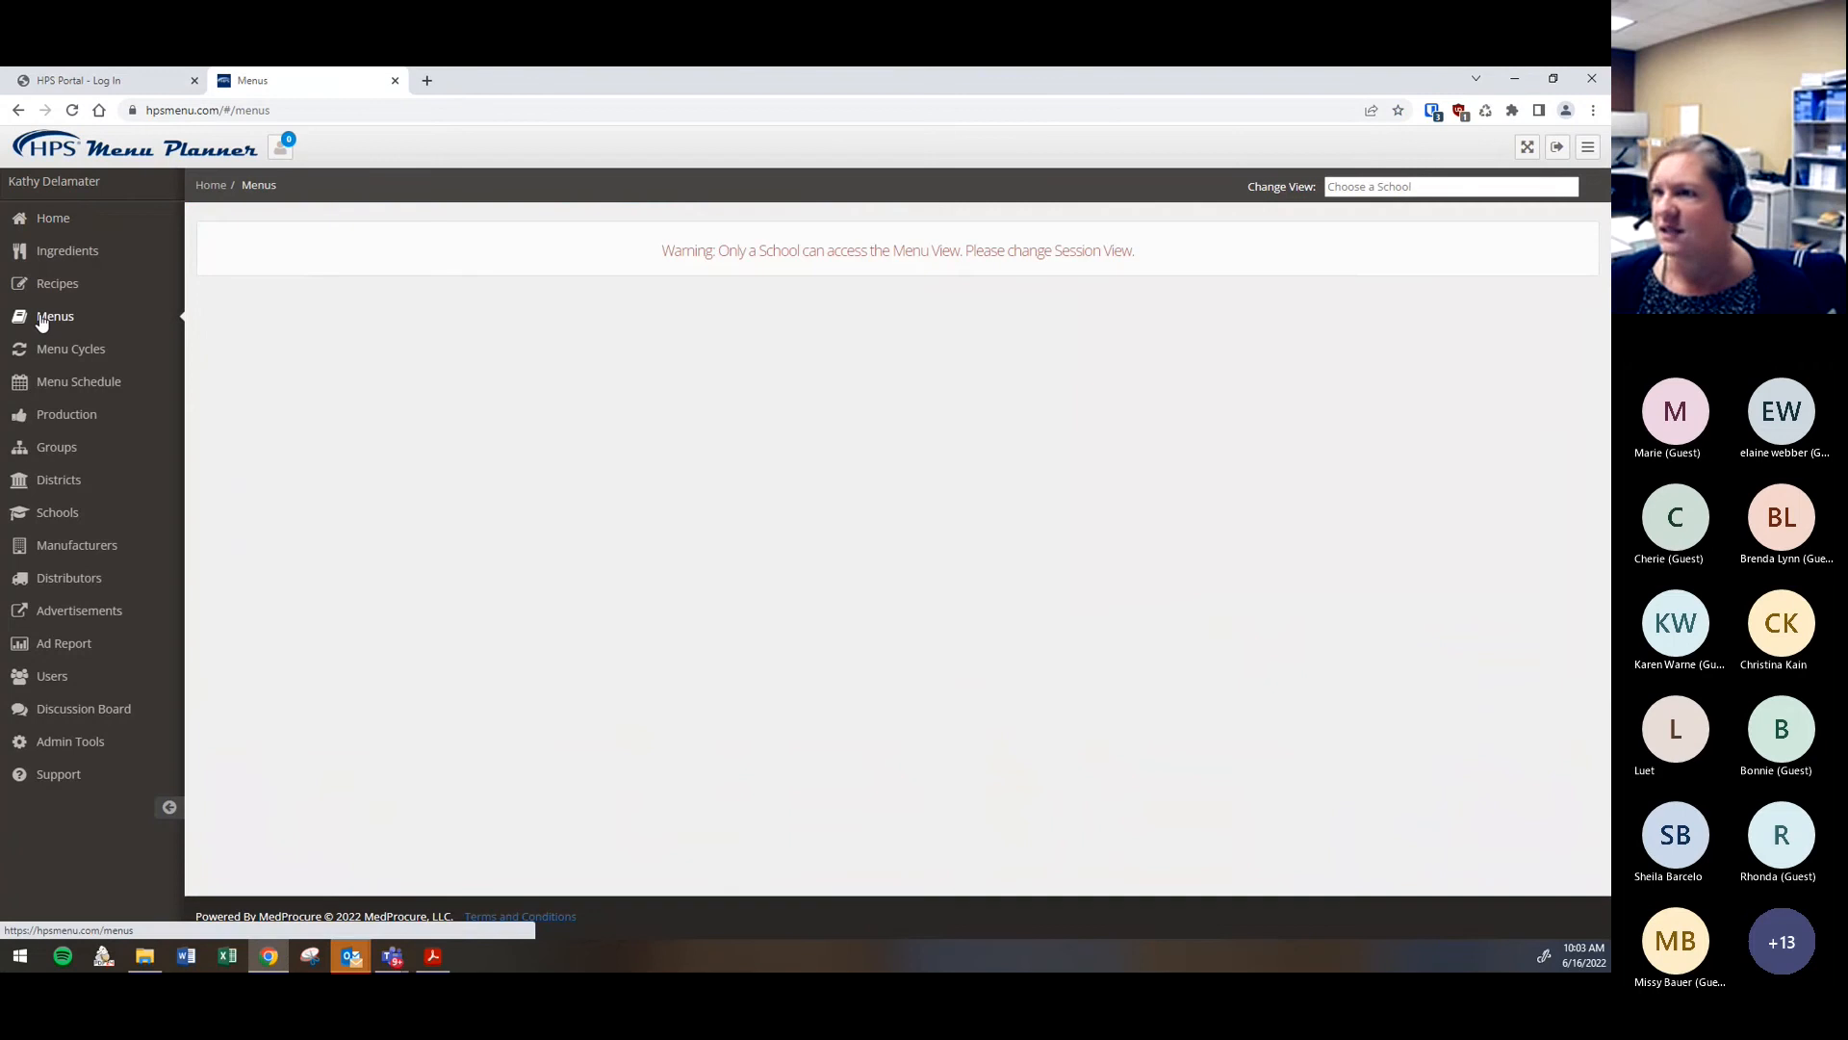
left_click(1405, 187)
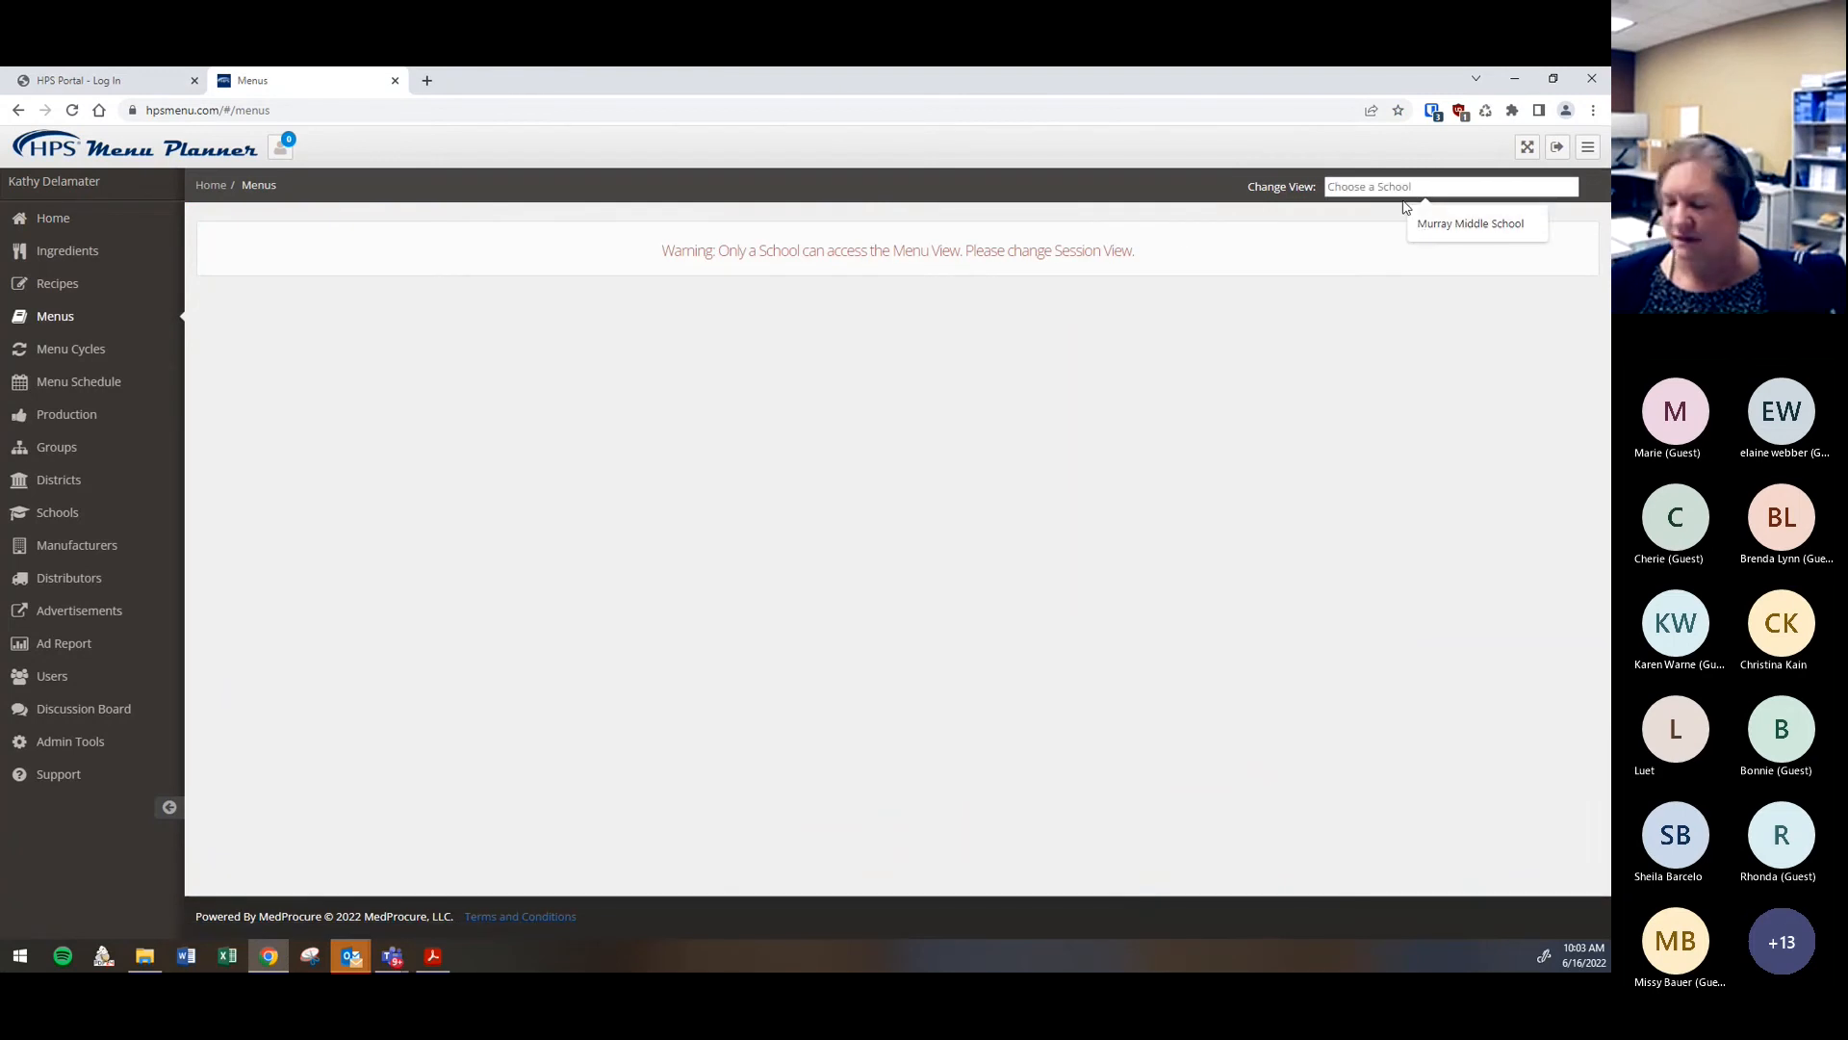
type("kathy")
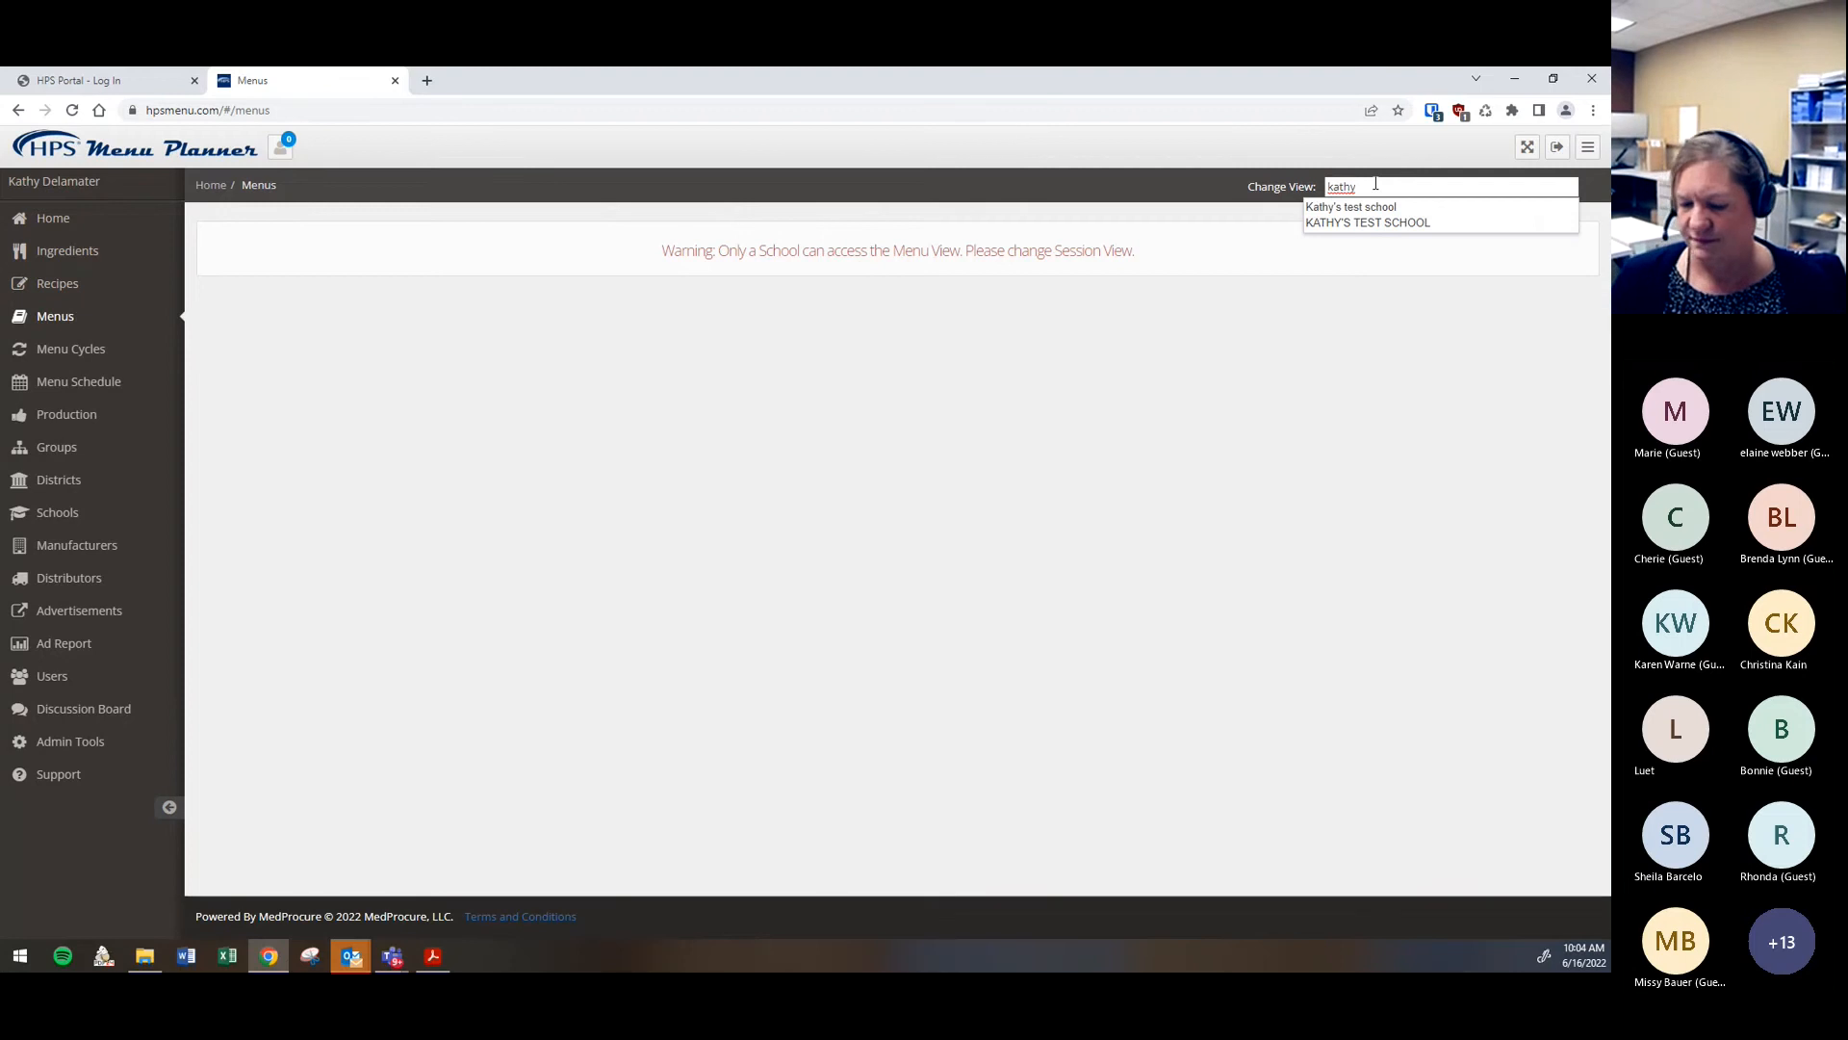
key("ctrl+a")
type("HPS u")
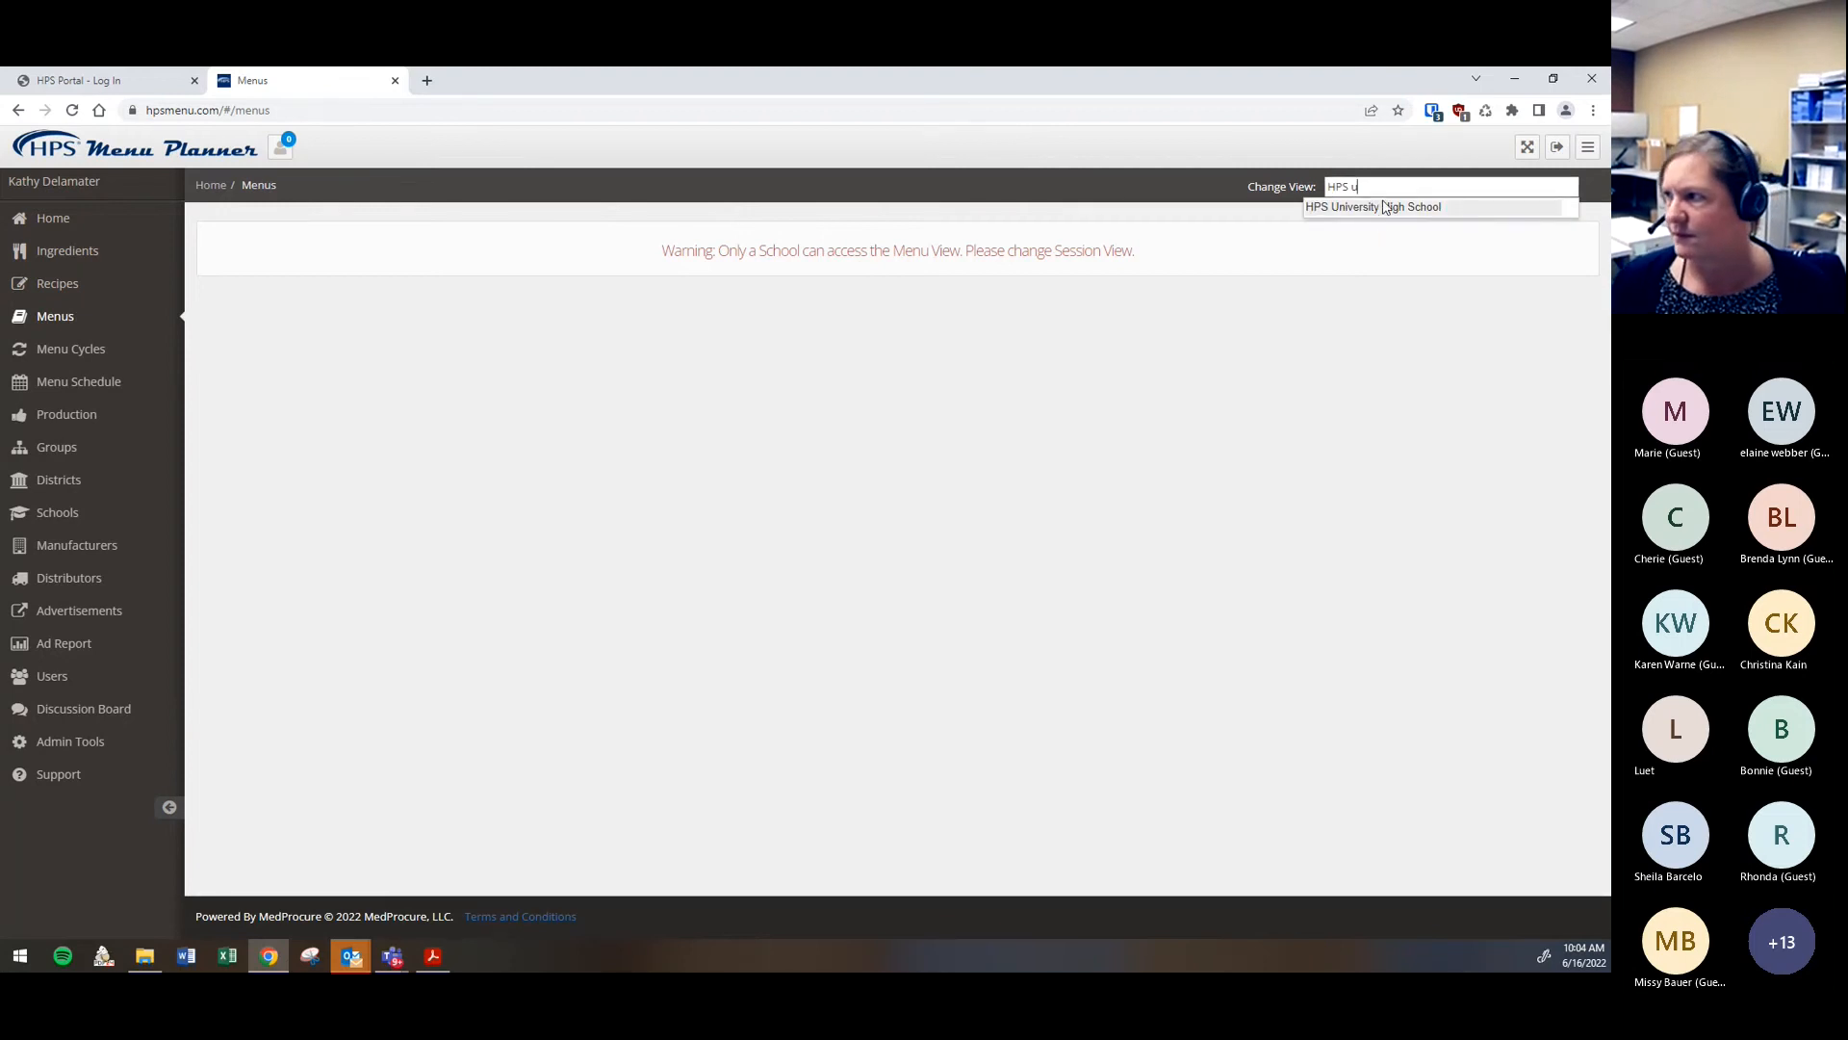
key("ctrl+a")
type("HPS ")
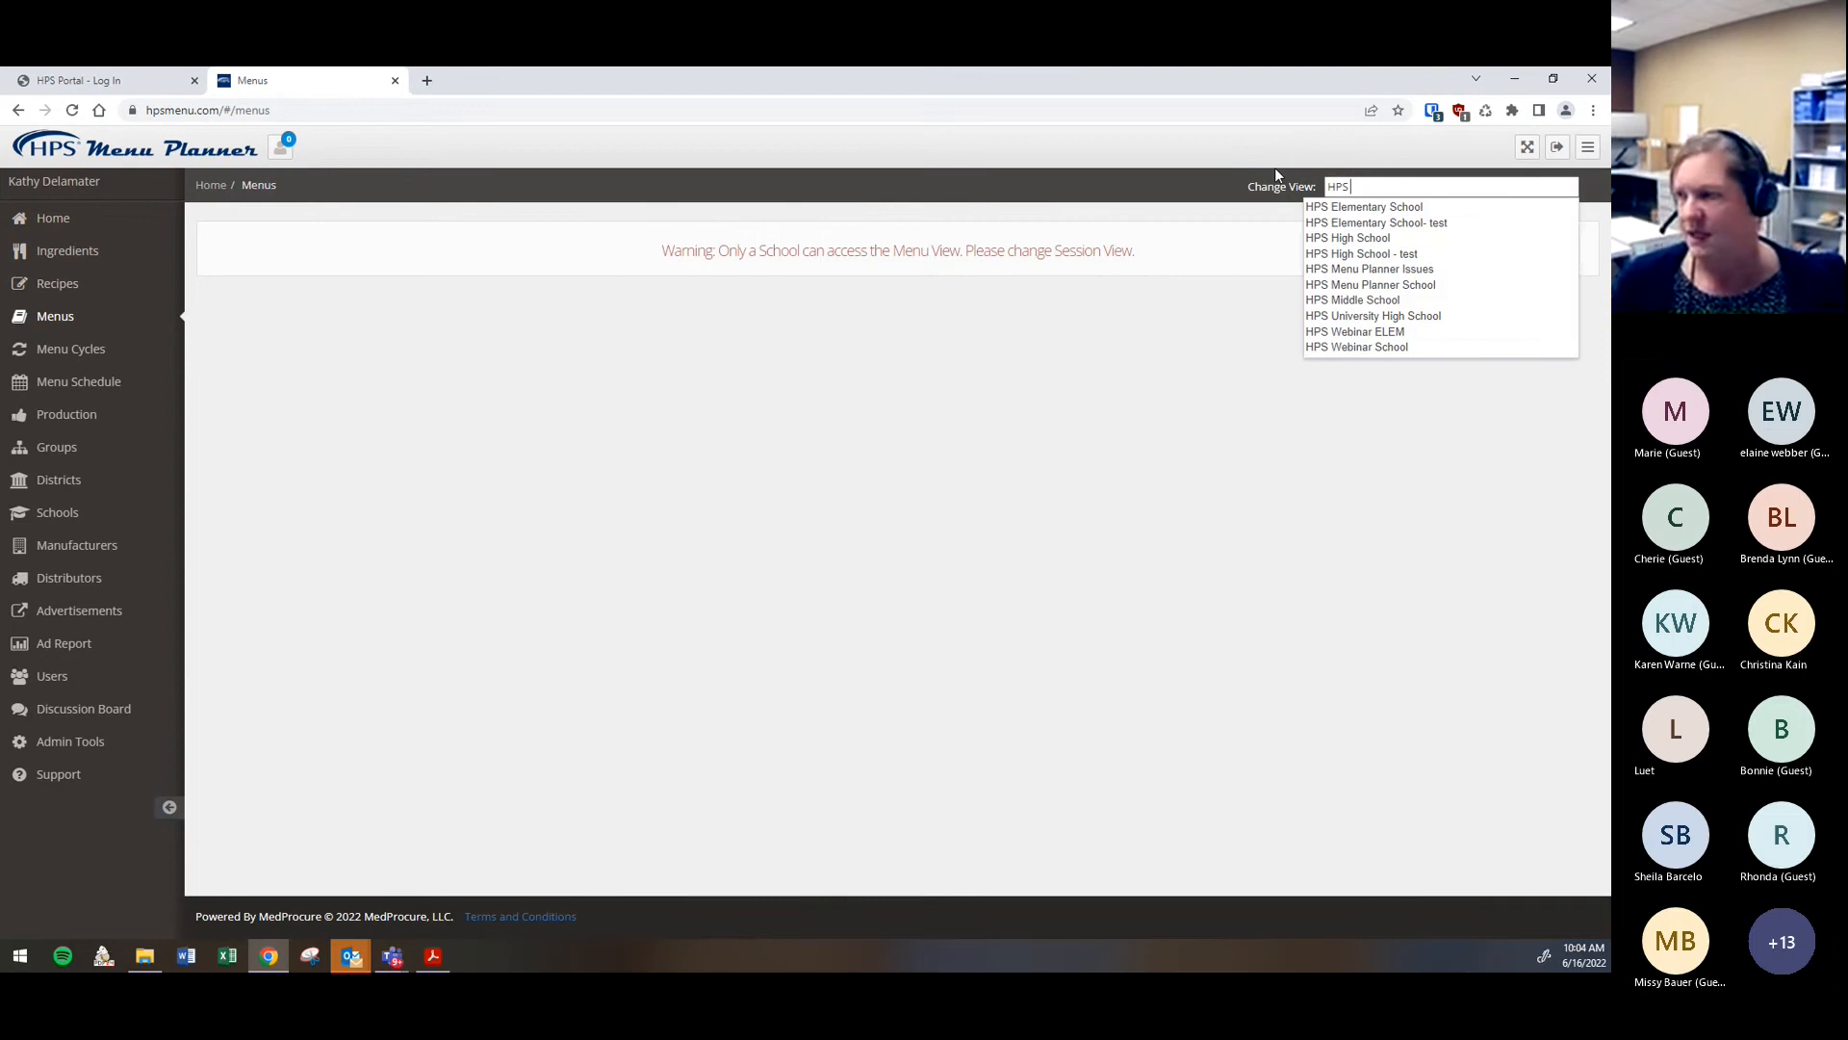
type("H")
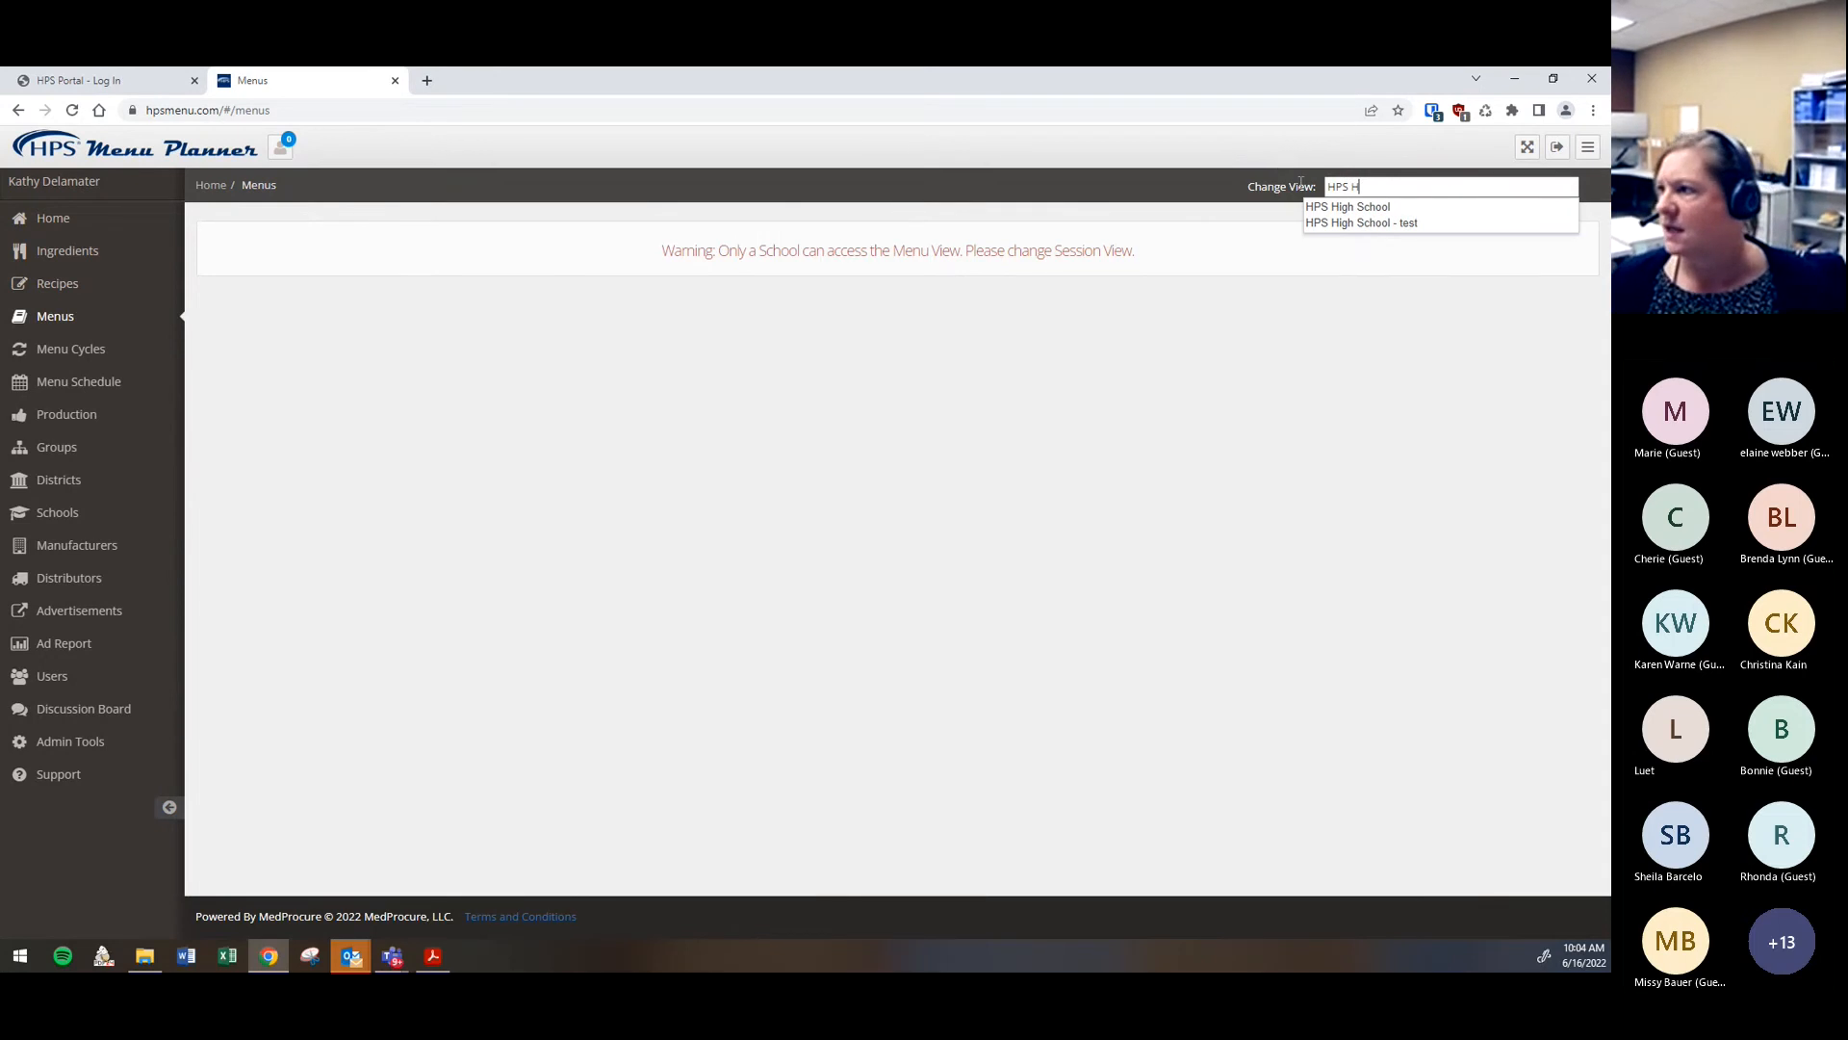
key("BackSpace")
key("BackSpace")
key("BackSpace")
key("BackSpace")
key("BackSpace")
Change the school view to the all-capitals test school entry that carries the account holder's first name
type("K")
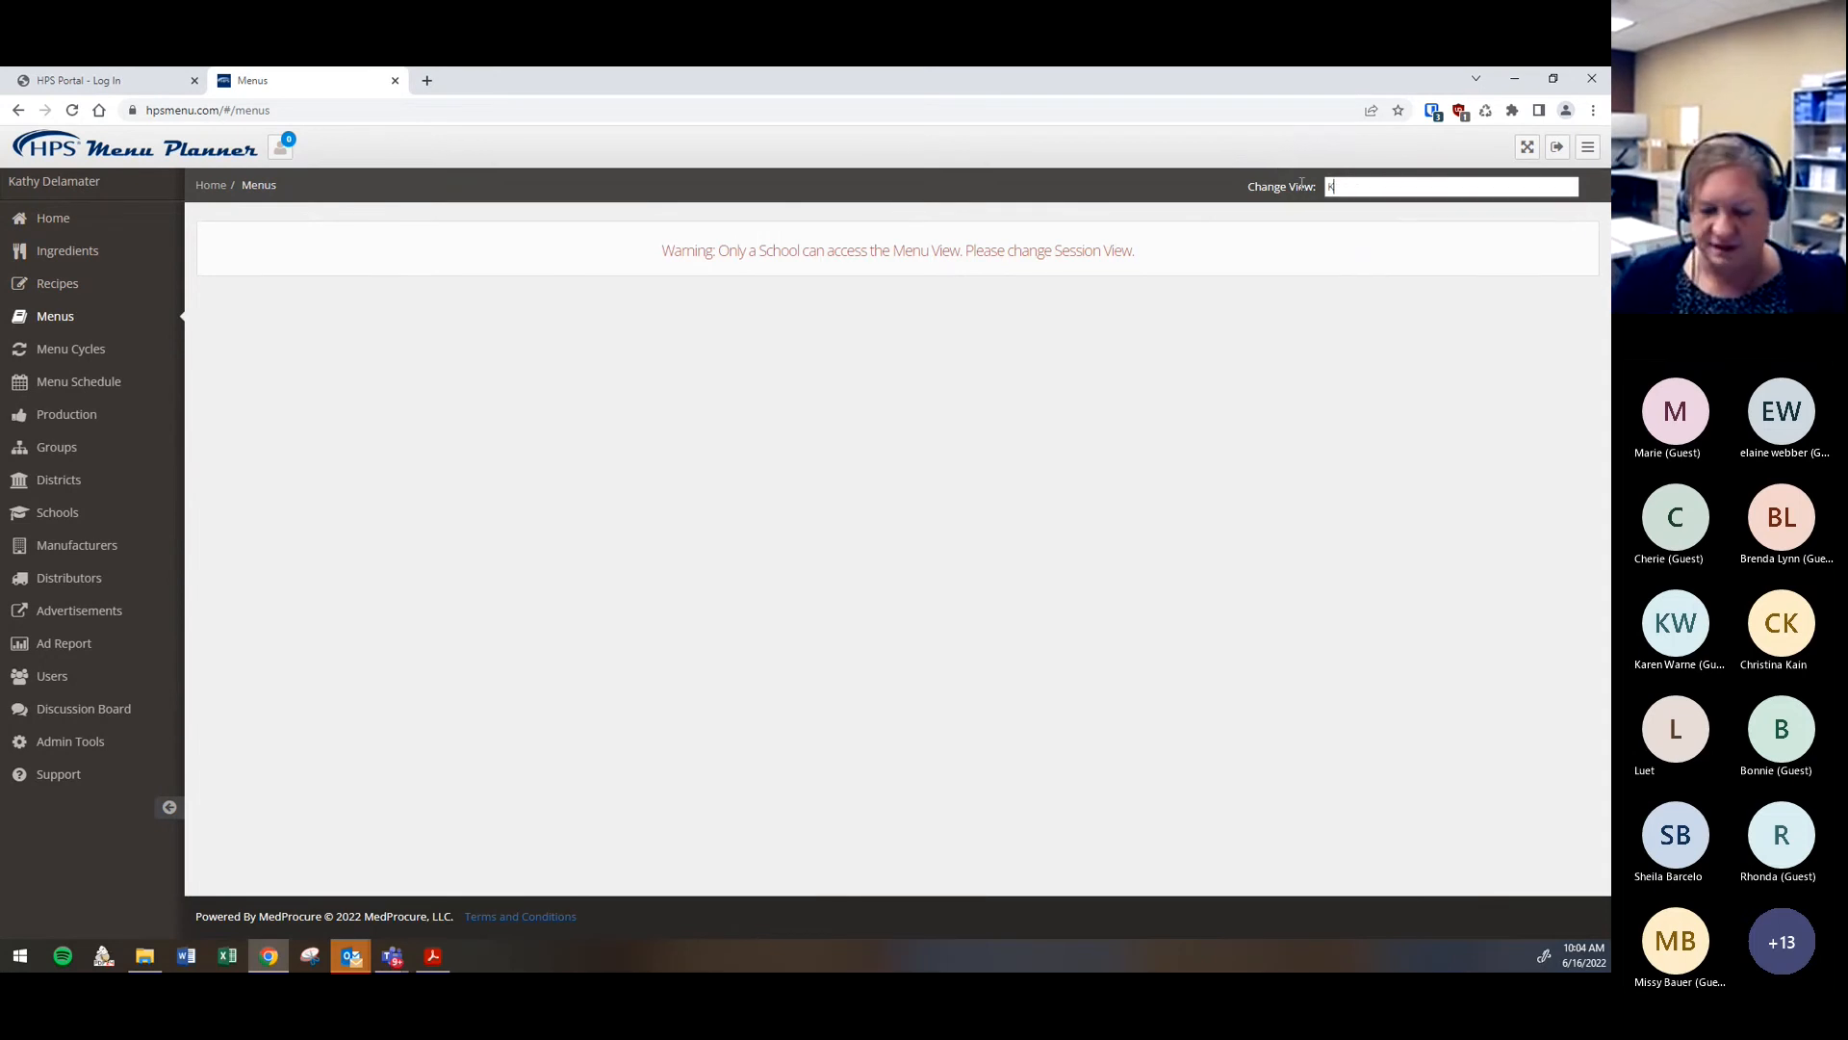
type("athy")
left_click(1312, 229)
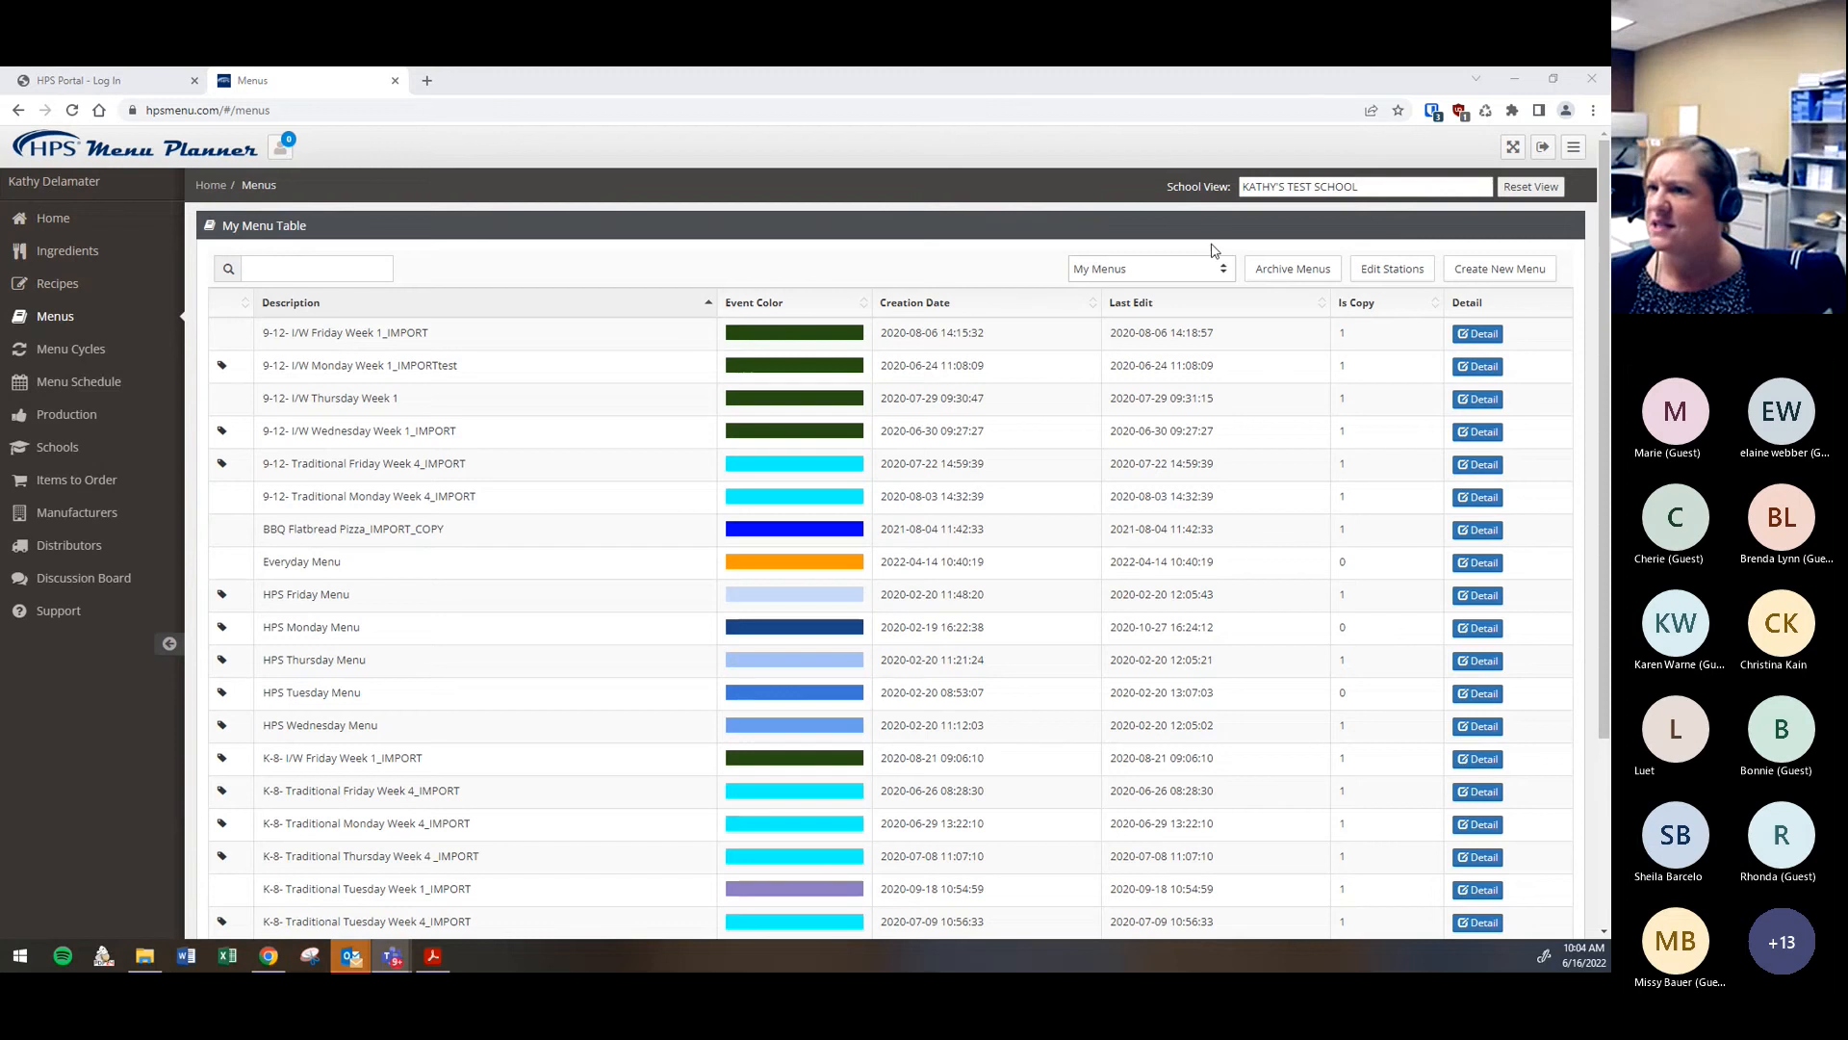
Start a new daily menu named Everyday Menu and set its menu color to black (#000000)
left_click(1492, 277)
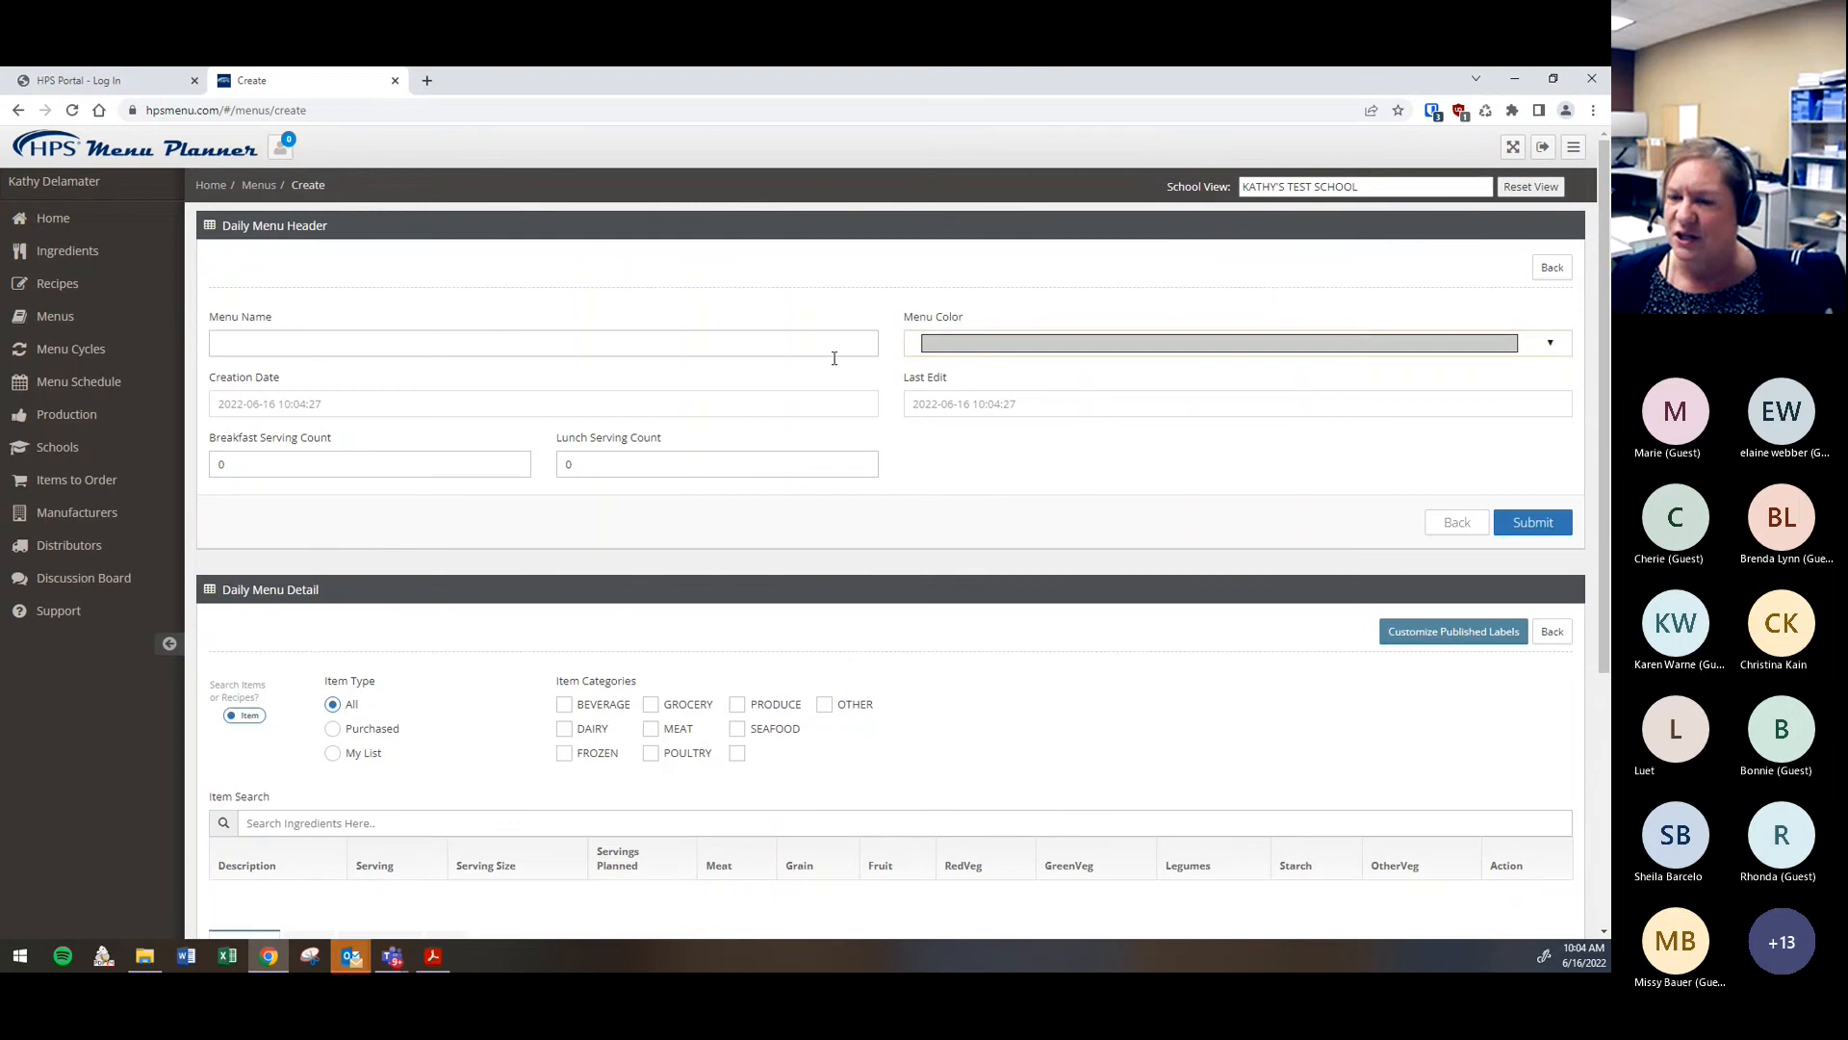
left_click(270, 333)
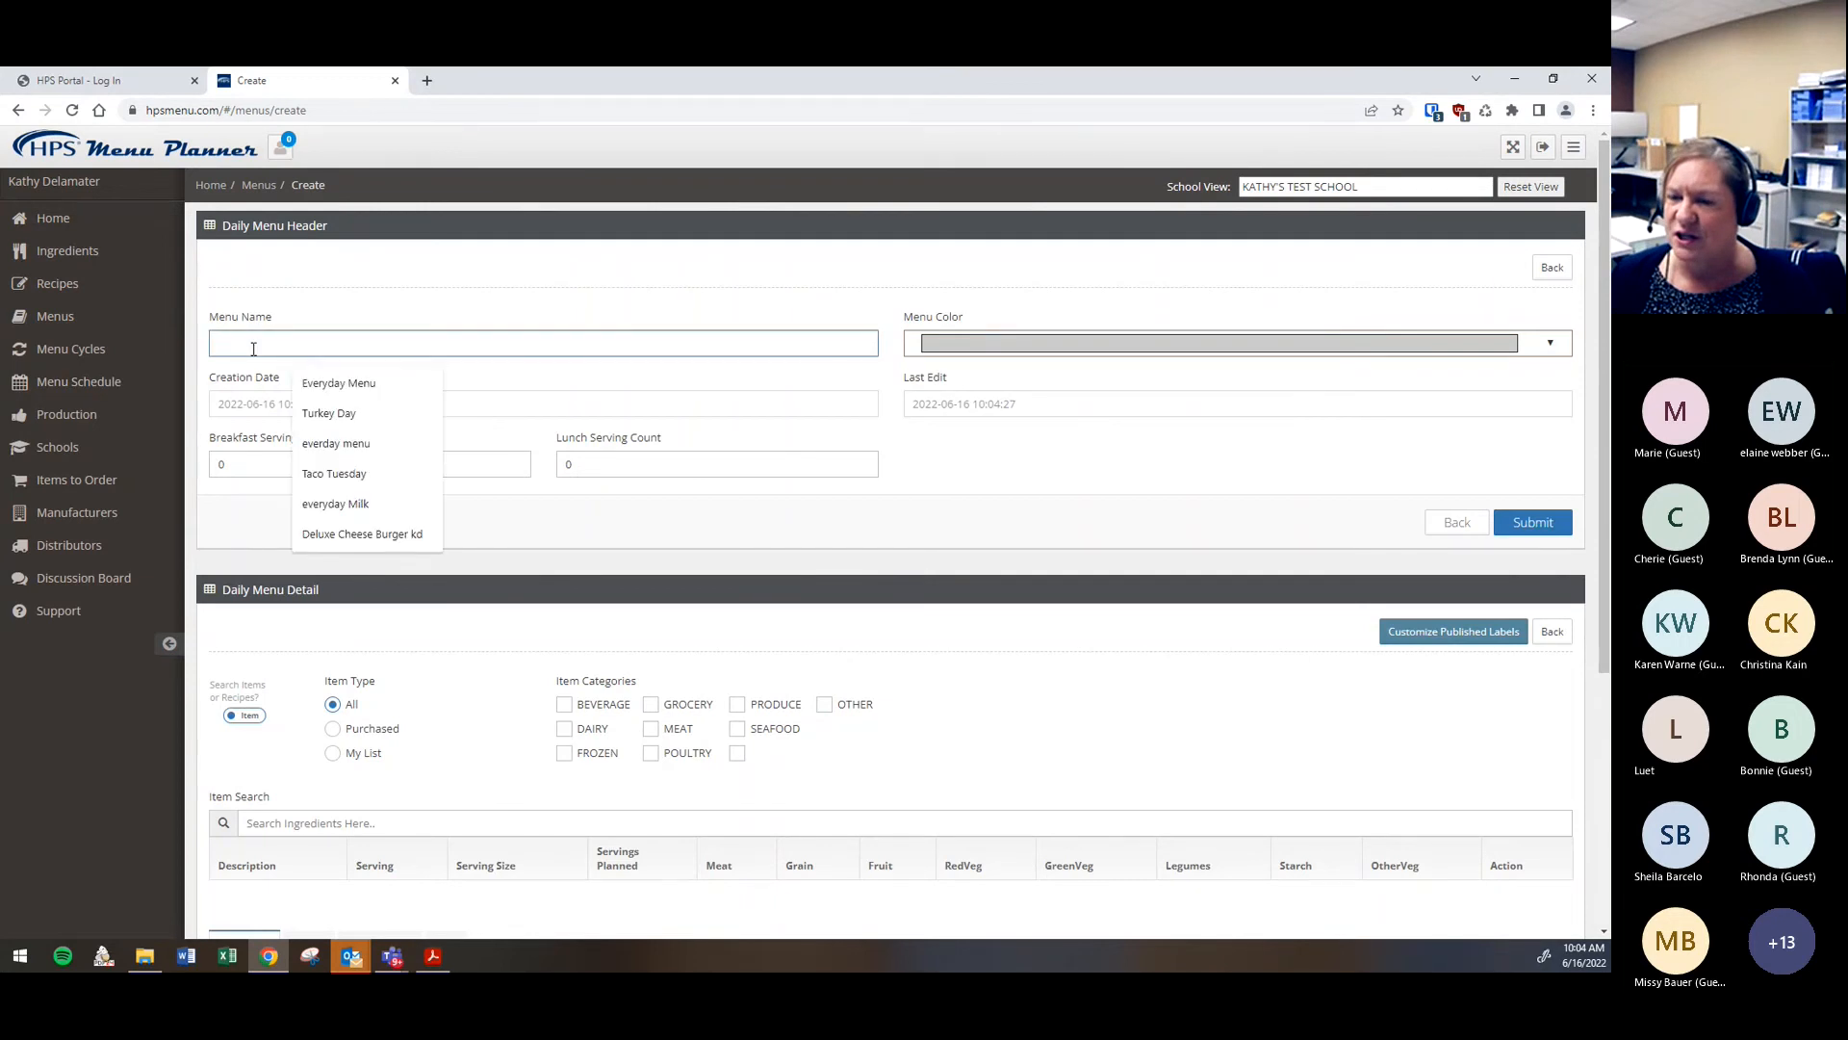
left_click(349, 384)
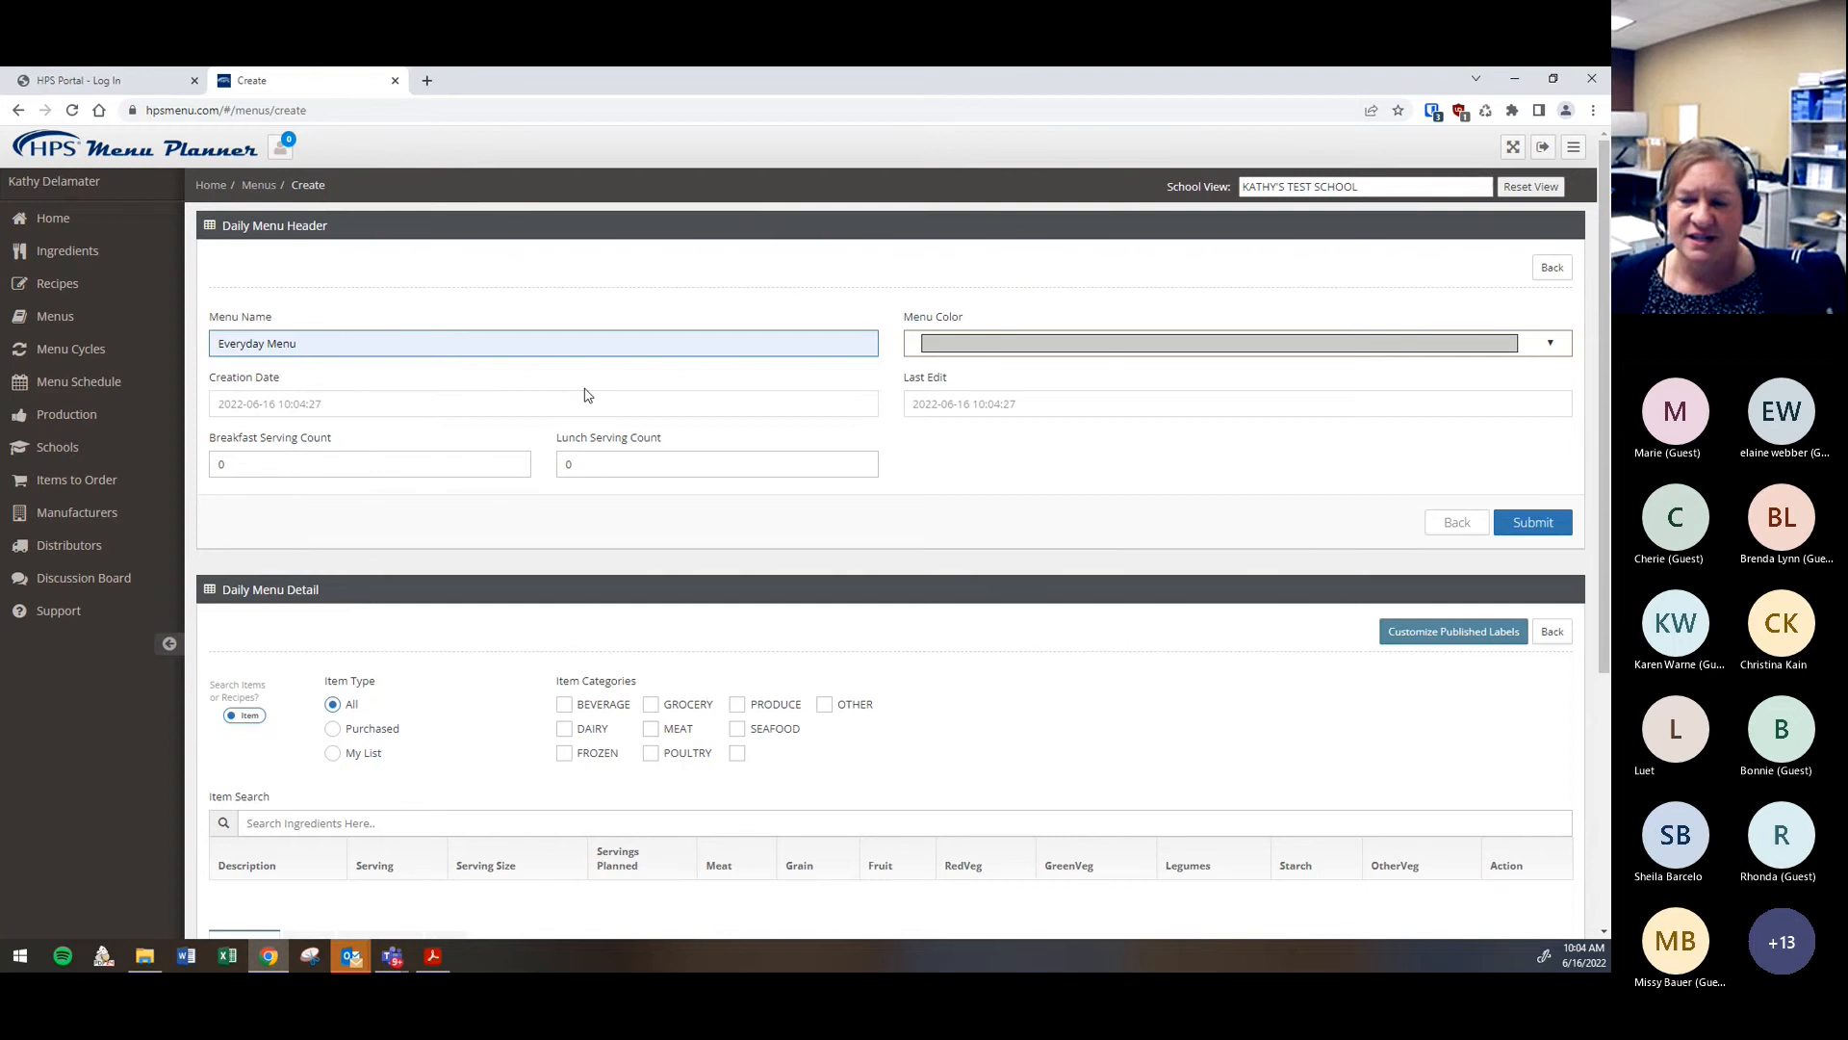
left_click(1545, 344)
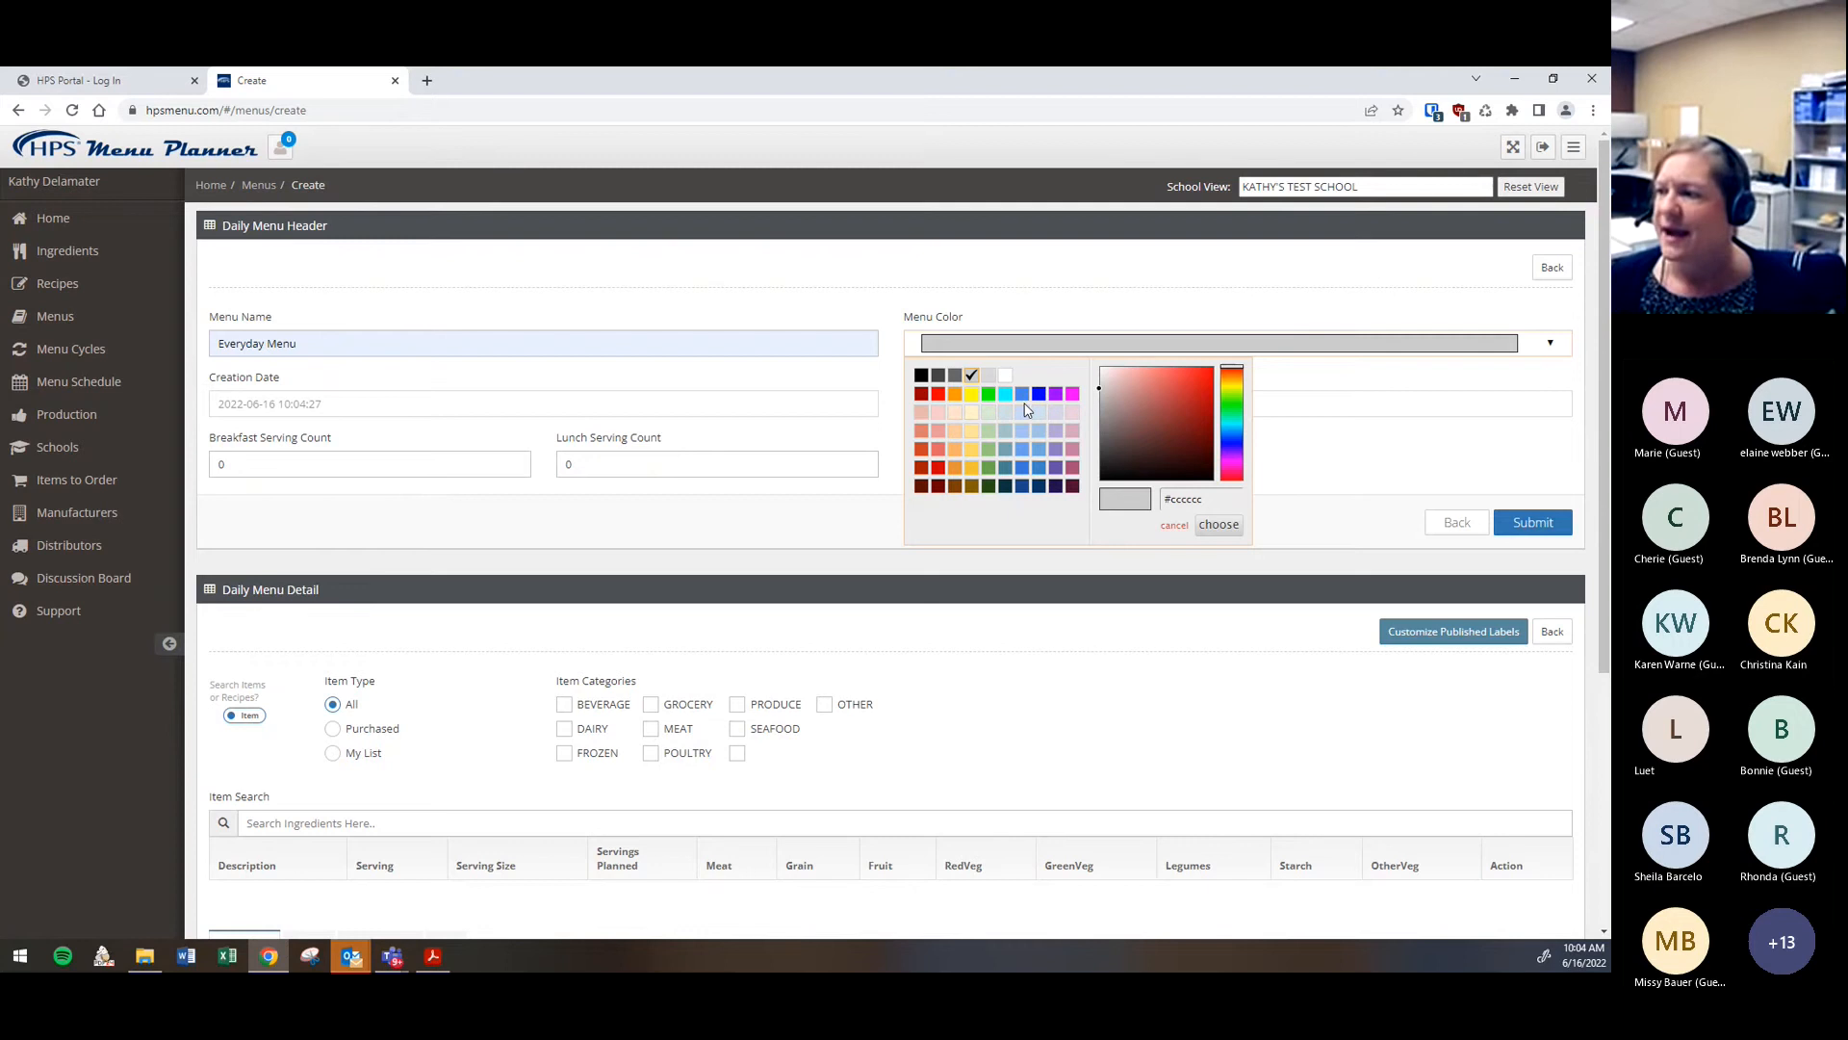
left_click(921, 376)
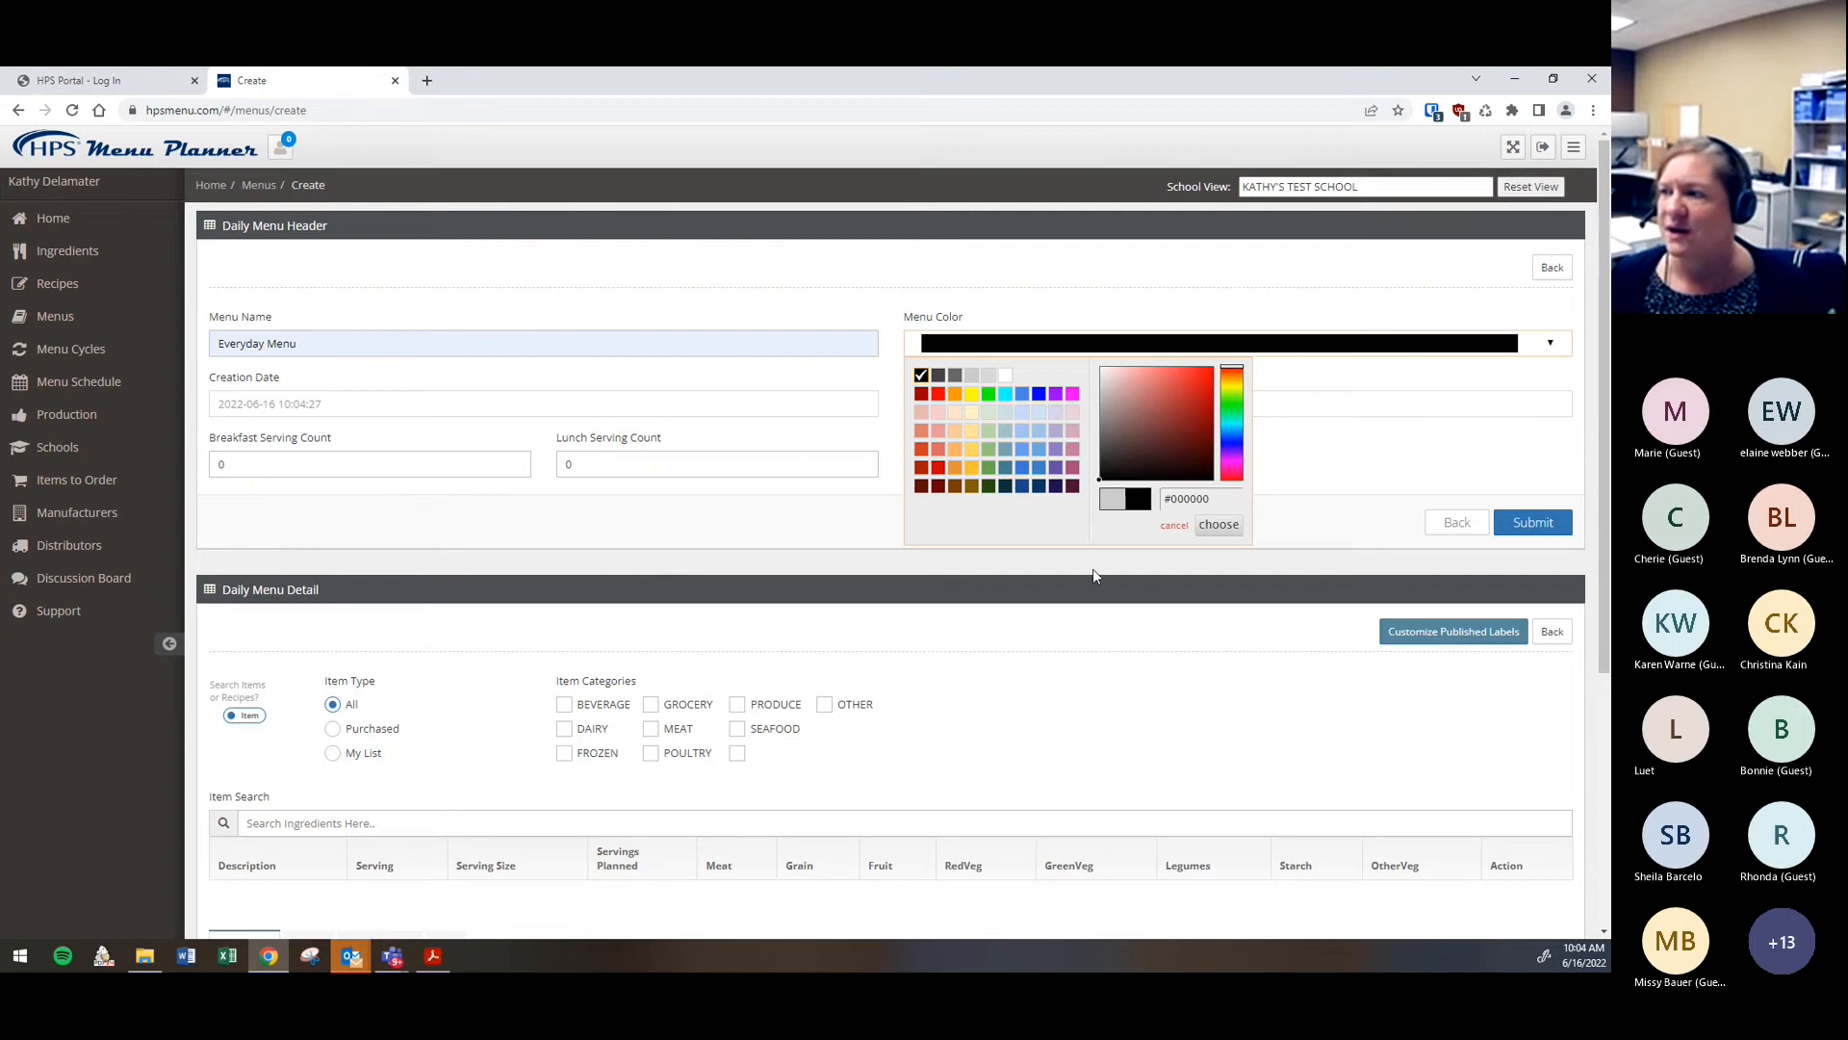
left_click(1218, 525)
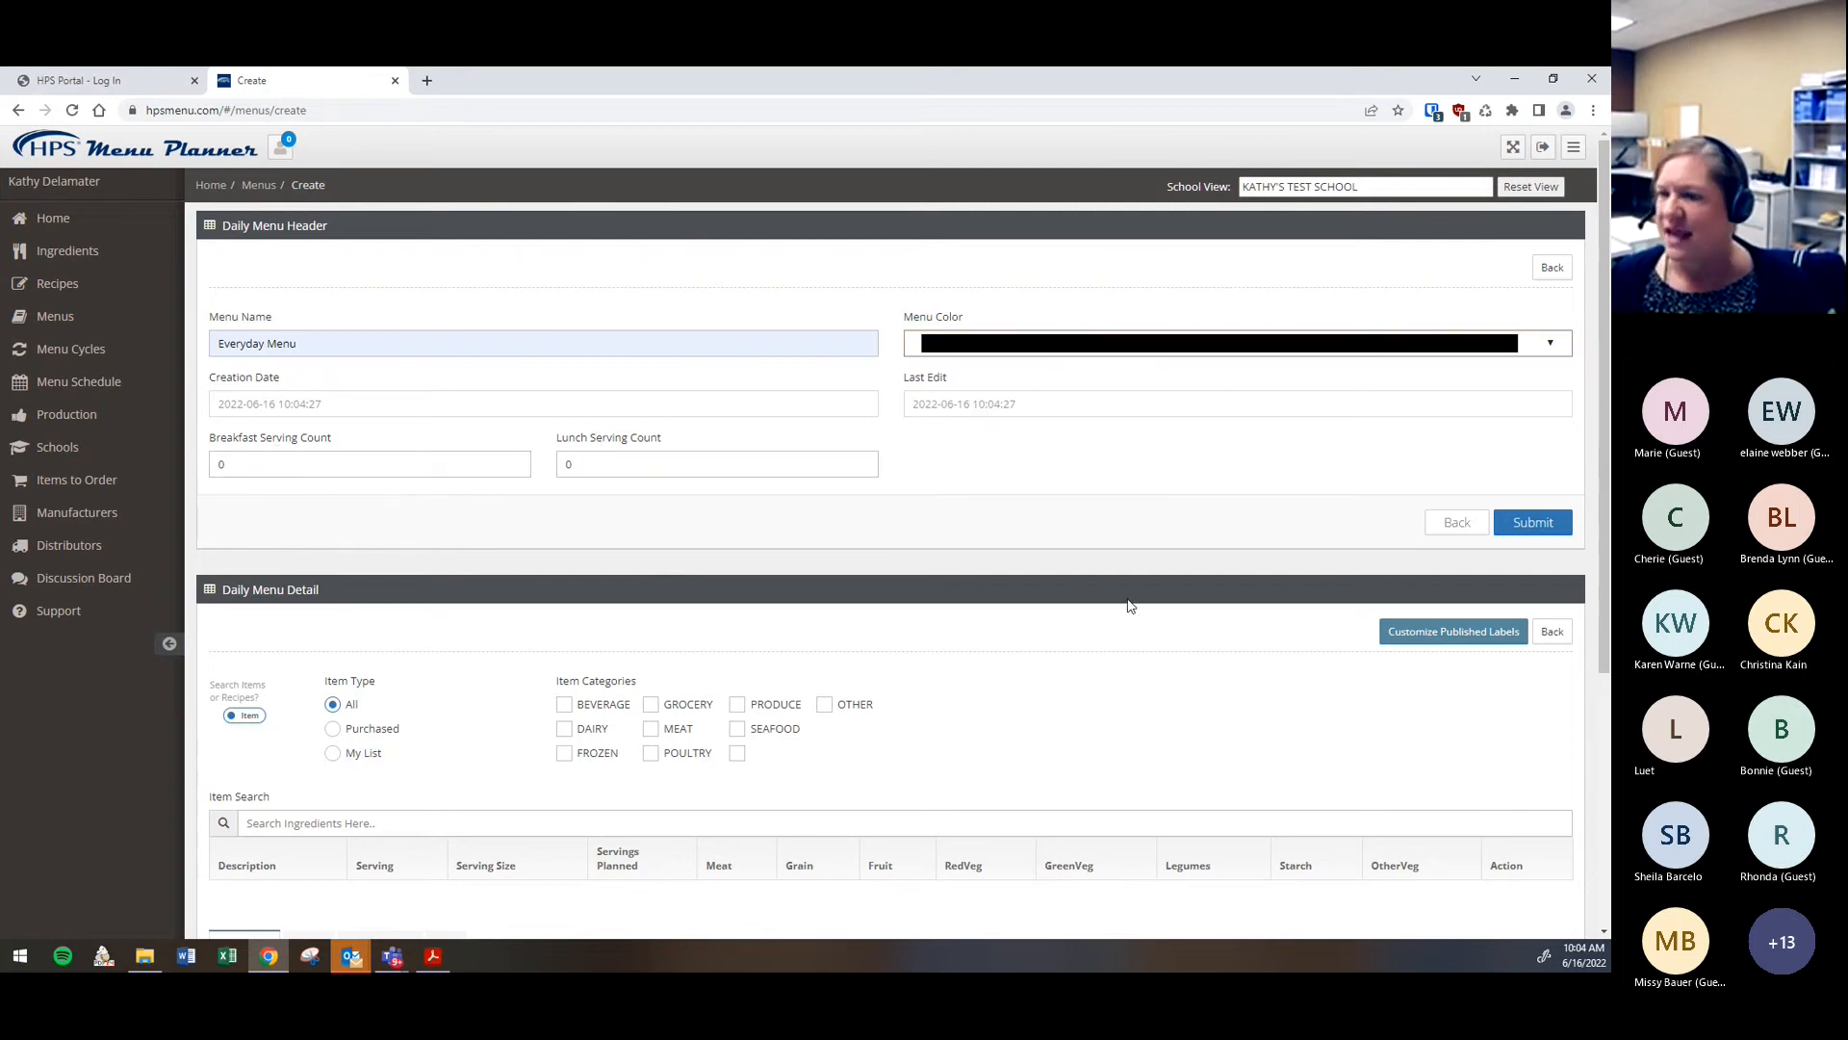
Find item 135121, PIZZA BKFST SAUS&GRVY WGRAIN, with the item search and add it as a Breakfast entree
scroll(879, 557, "down", 4)
scroll(879, 838, "down", 1)
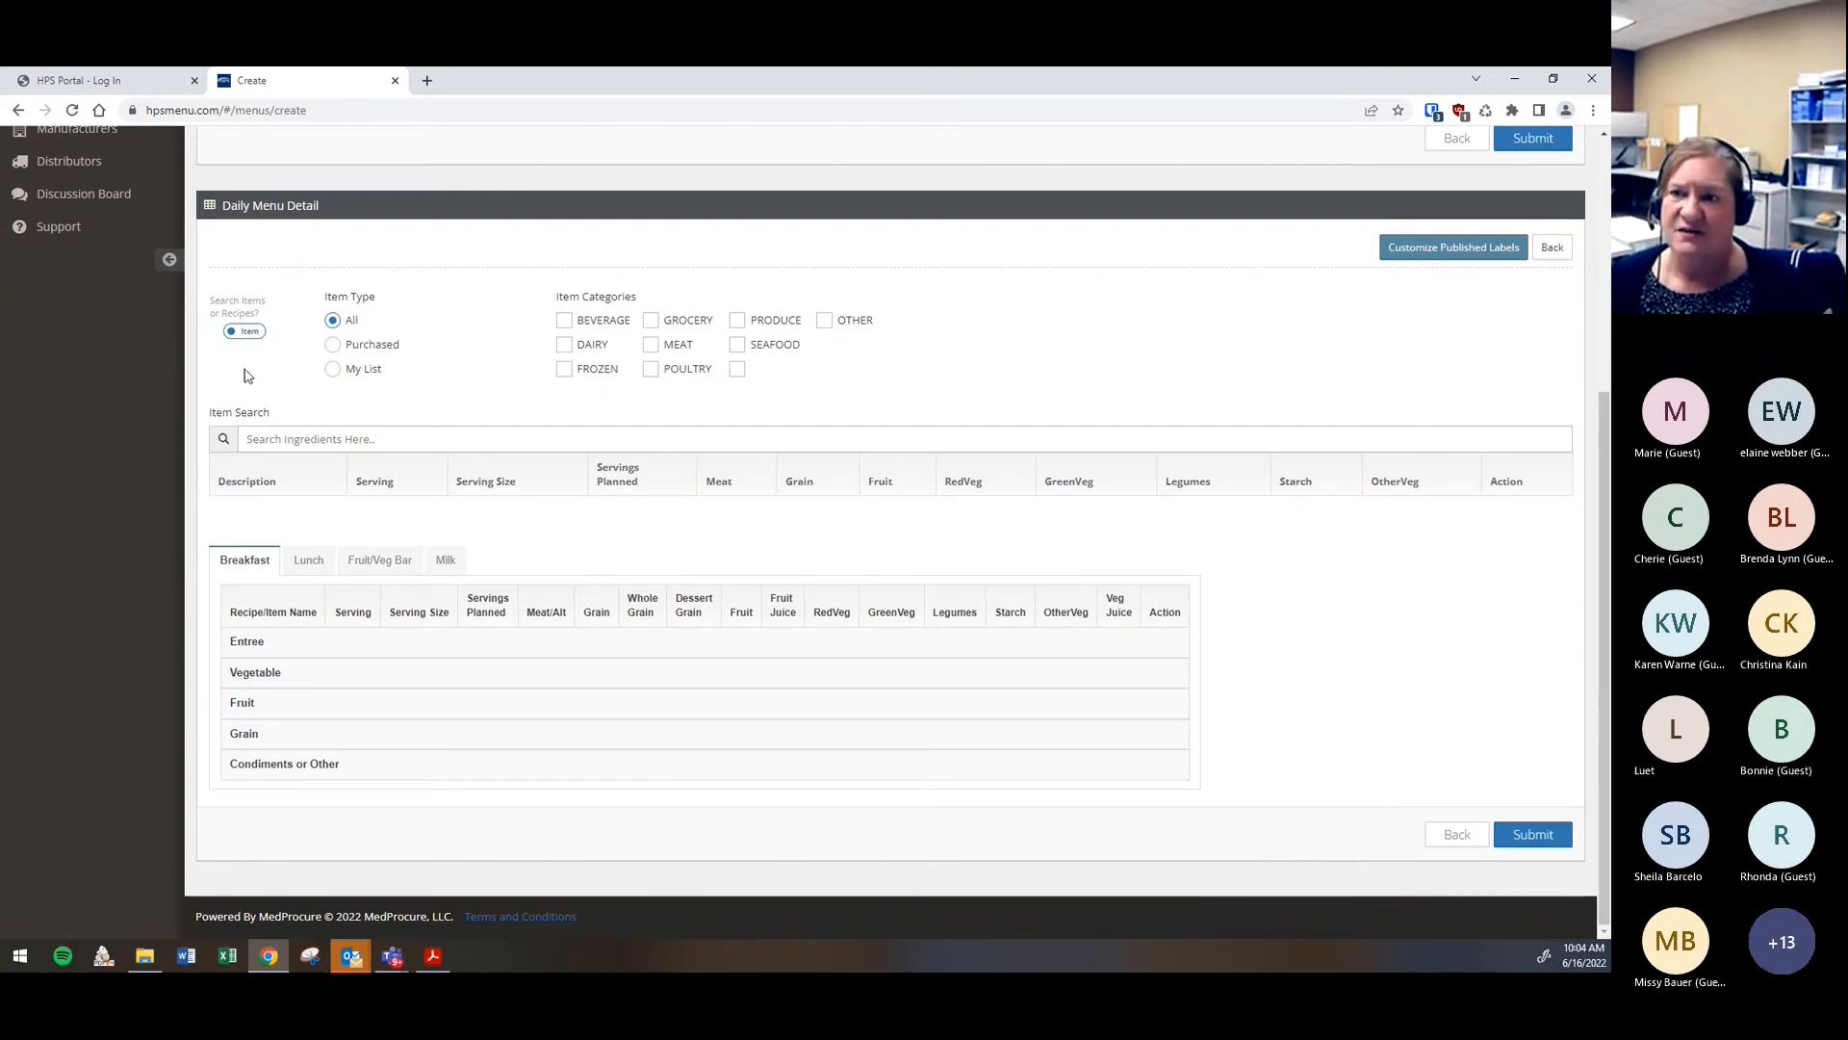
left_click(246, 336)
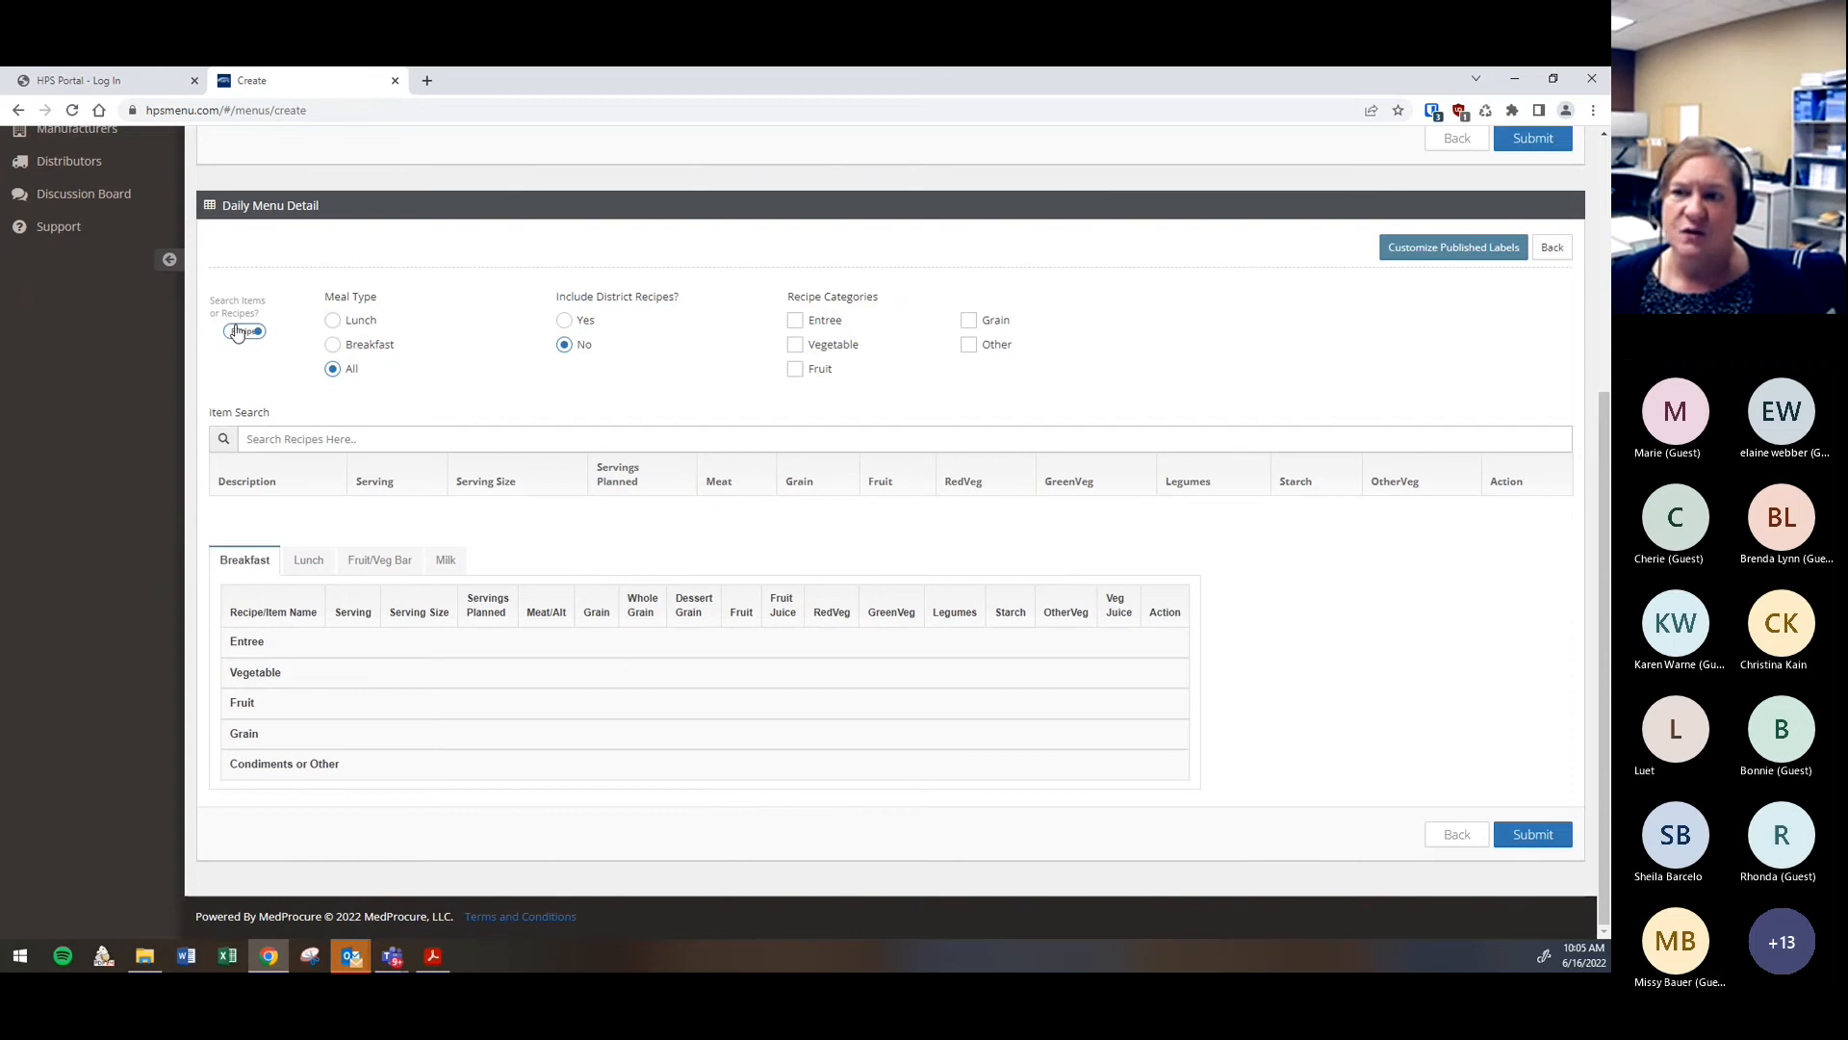
left_click(238, 337)
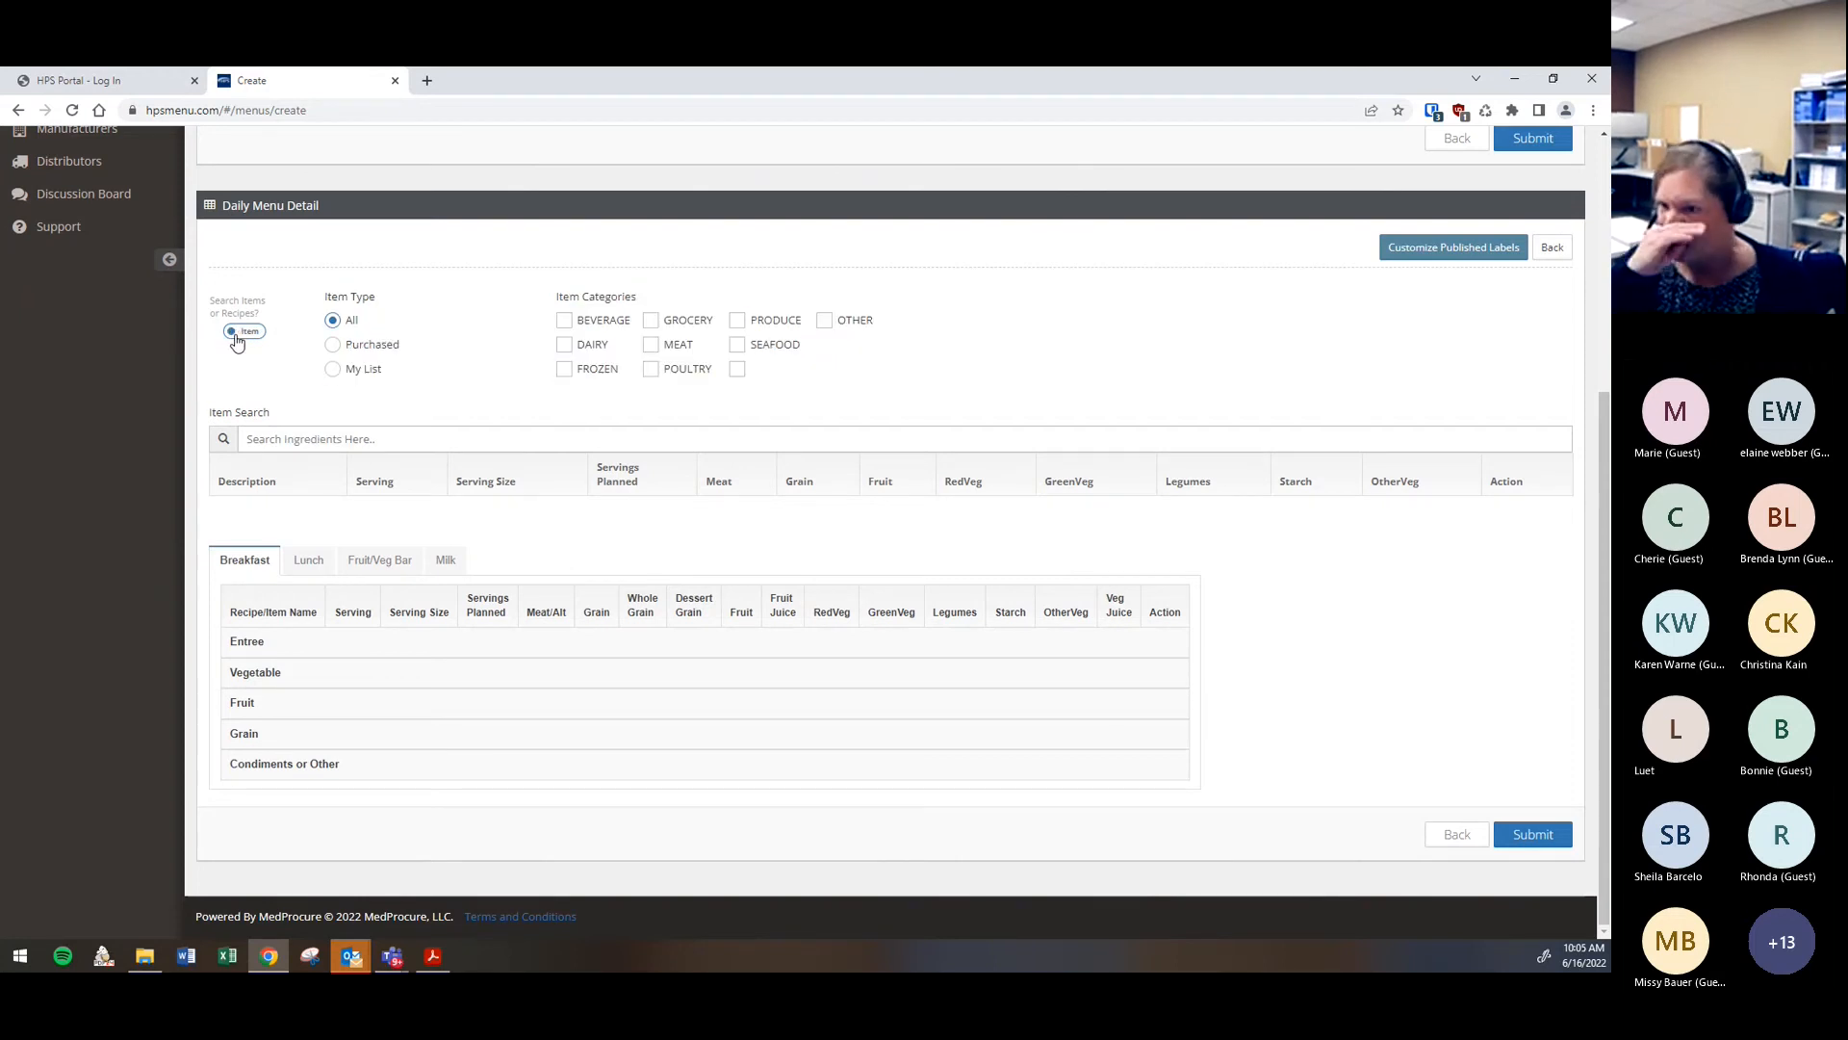
left_click(299, 439)
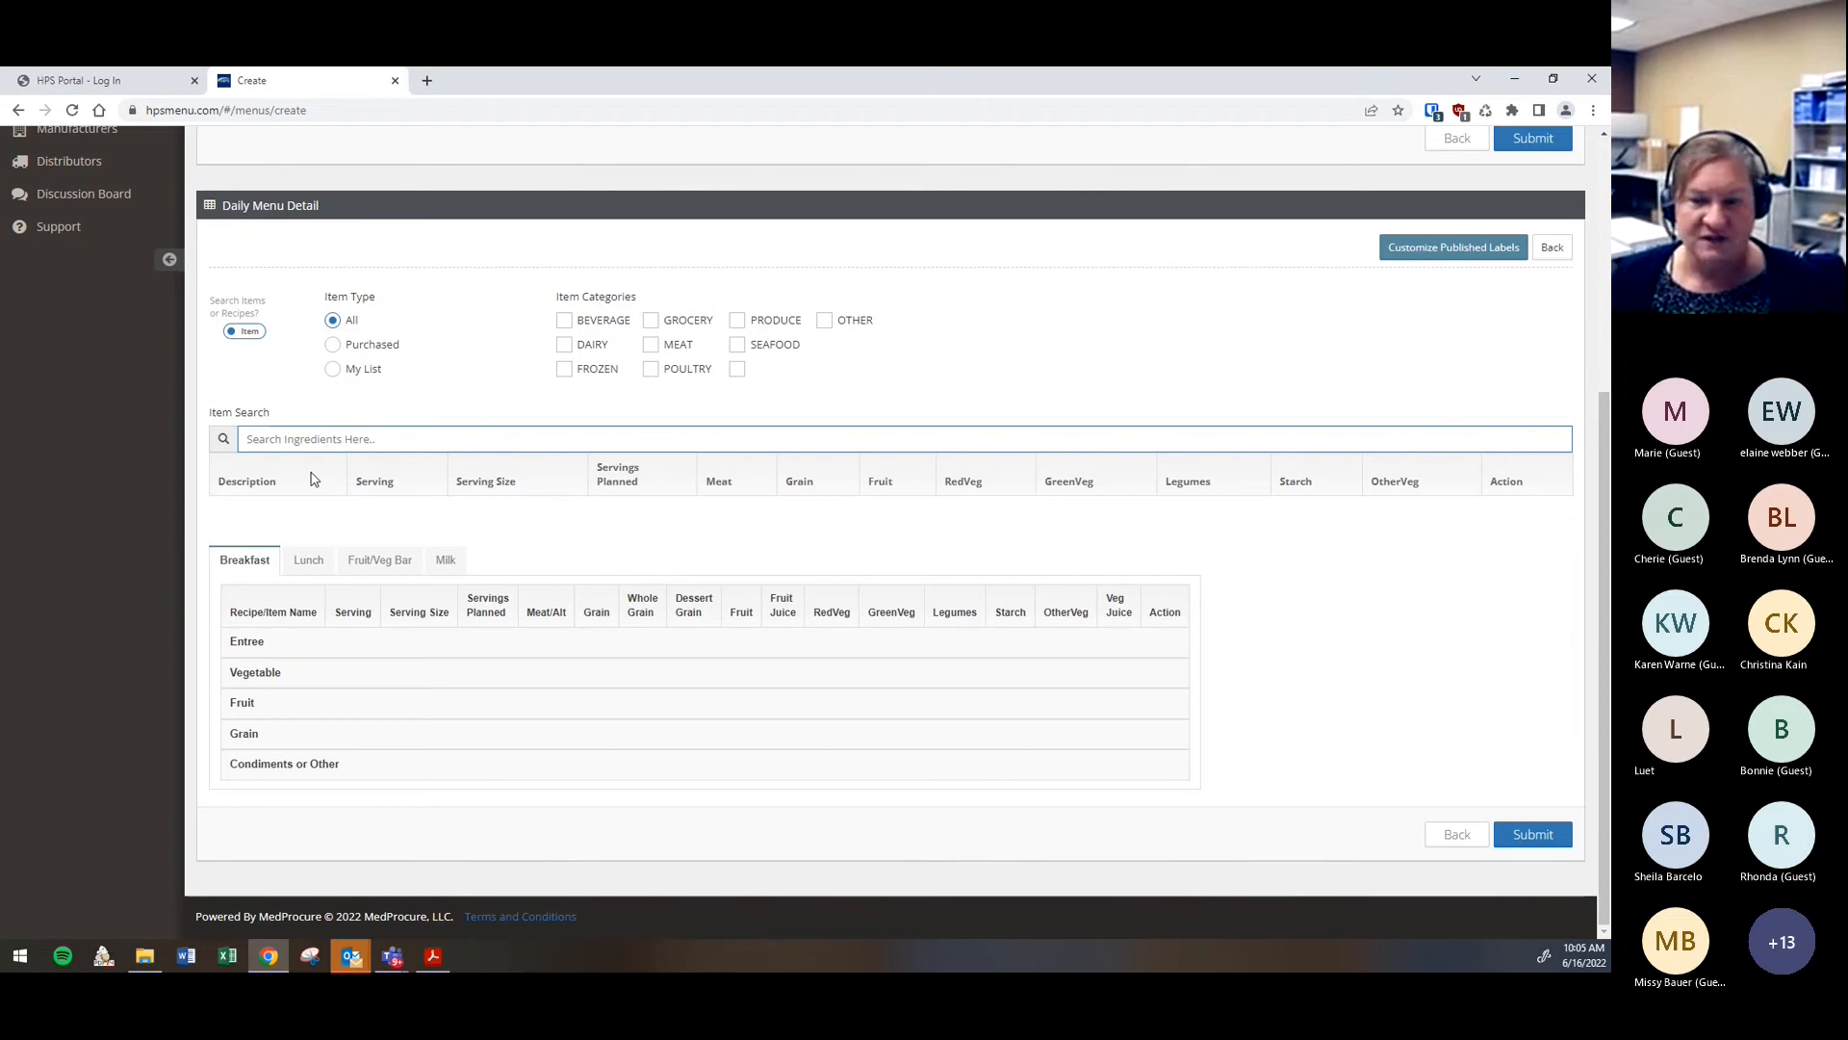
type("135")
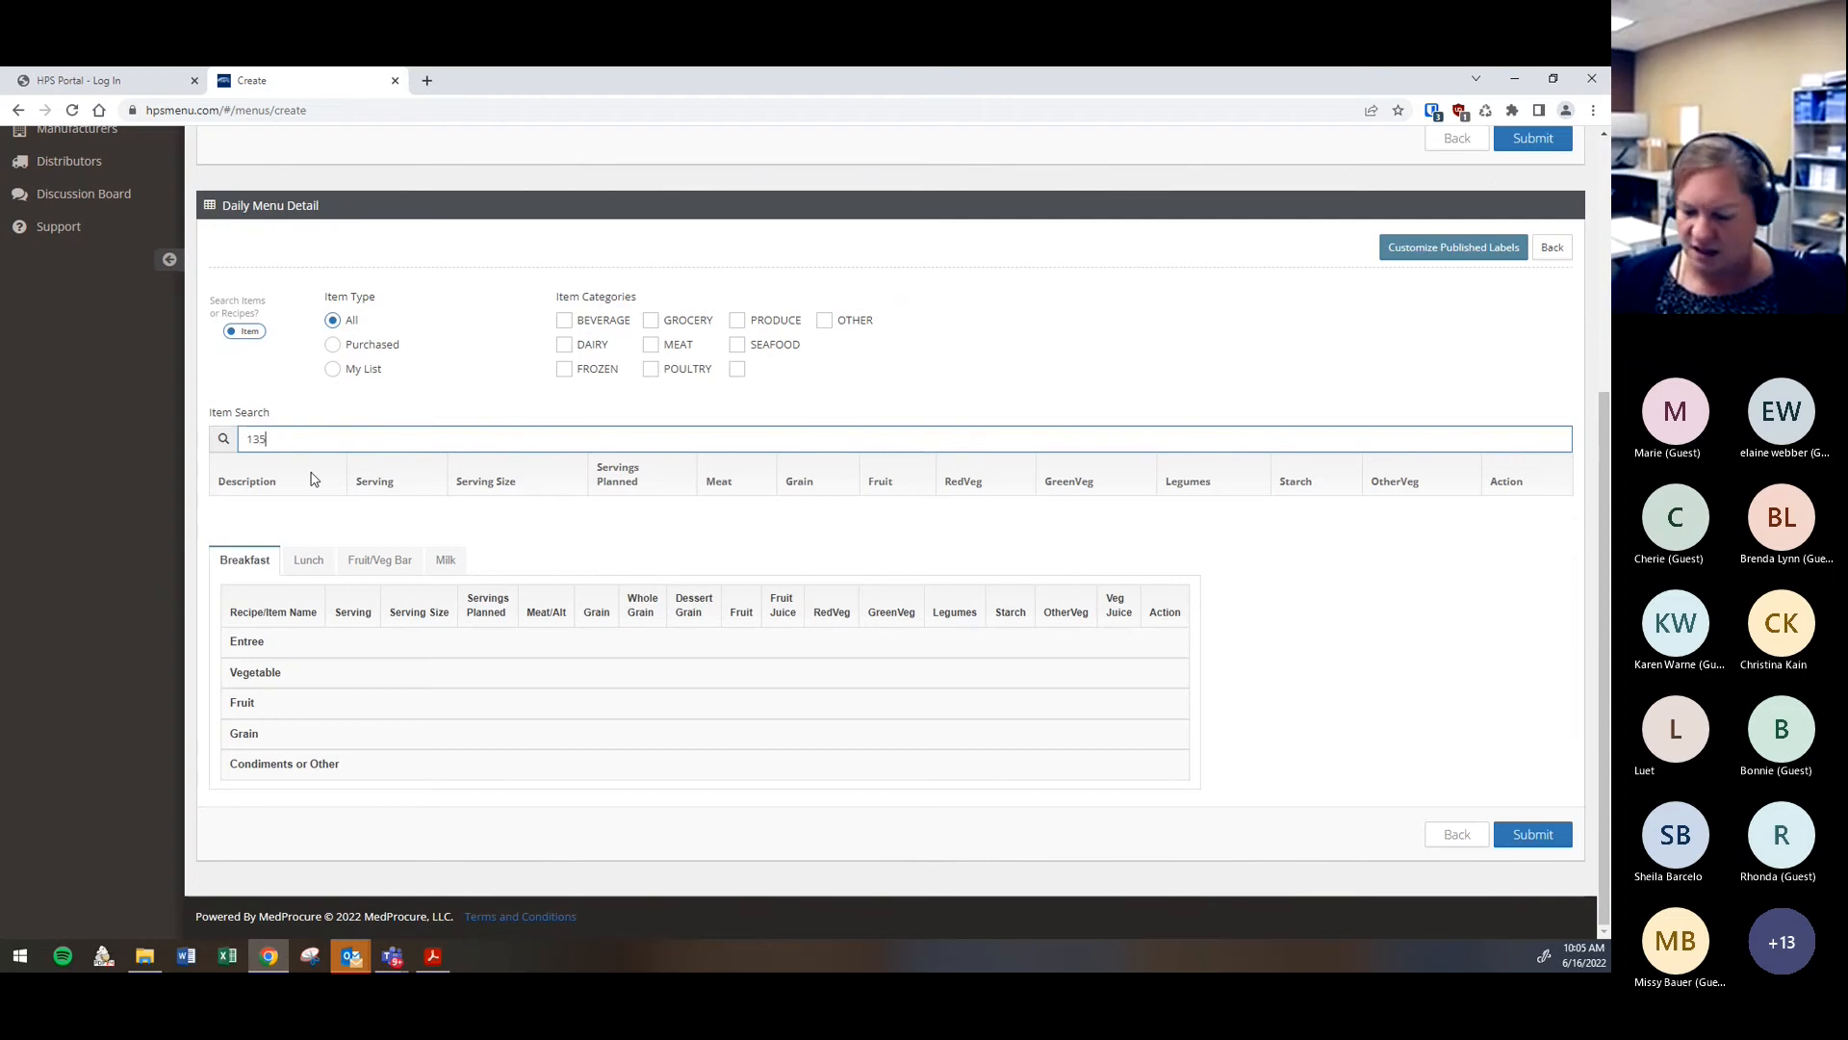
type("121")
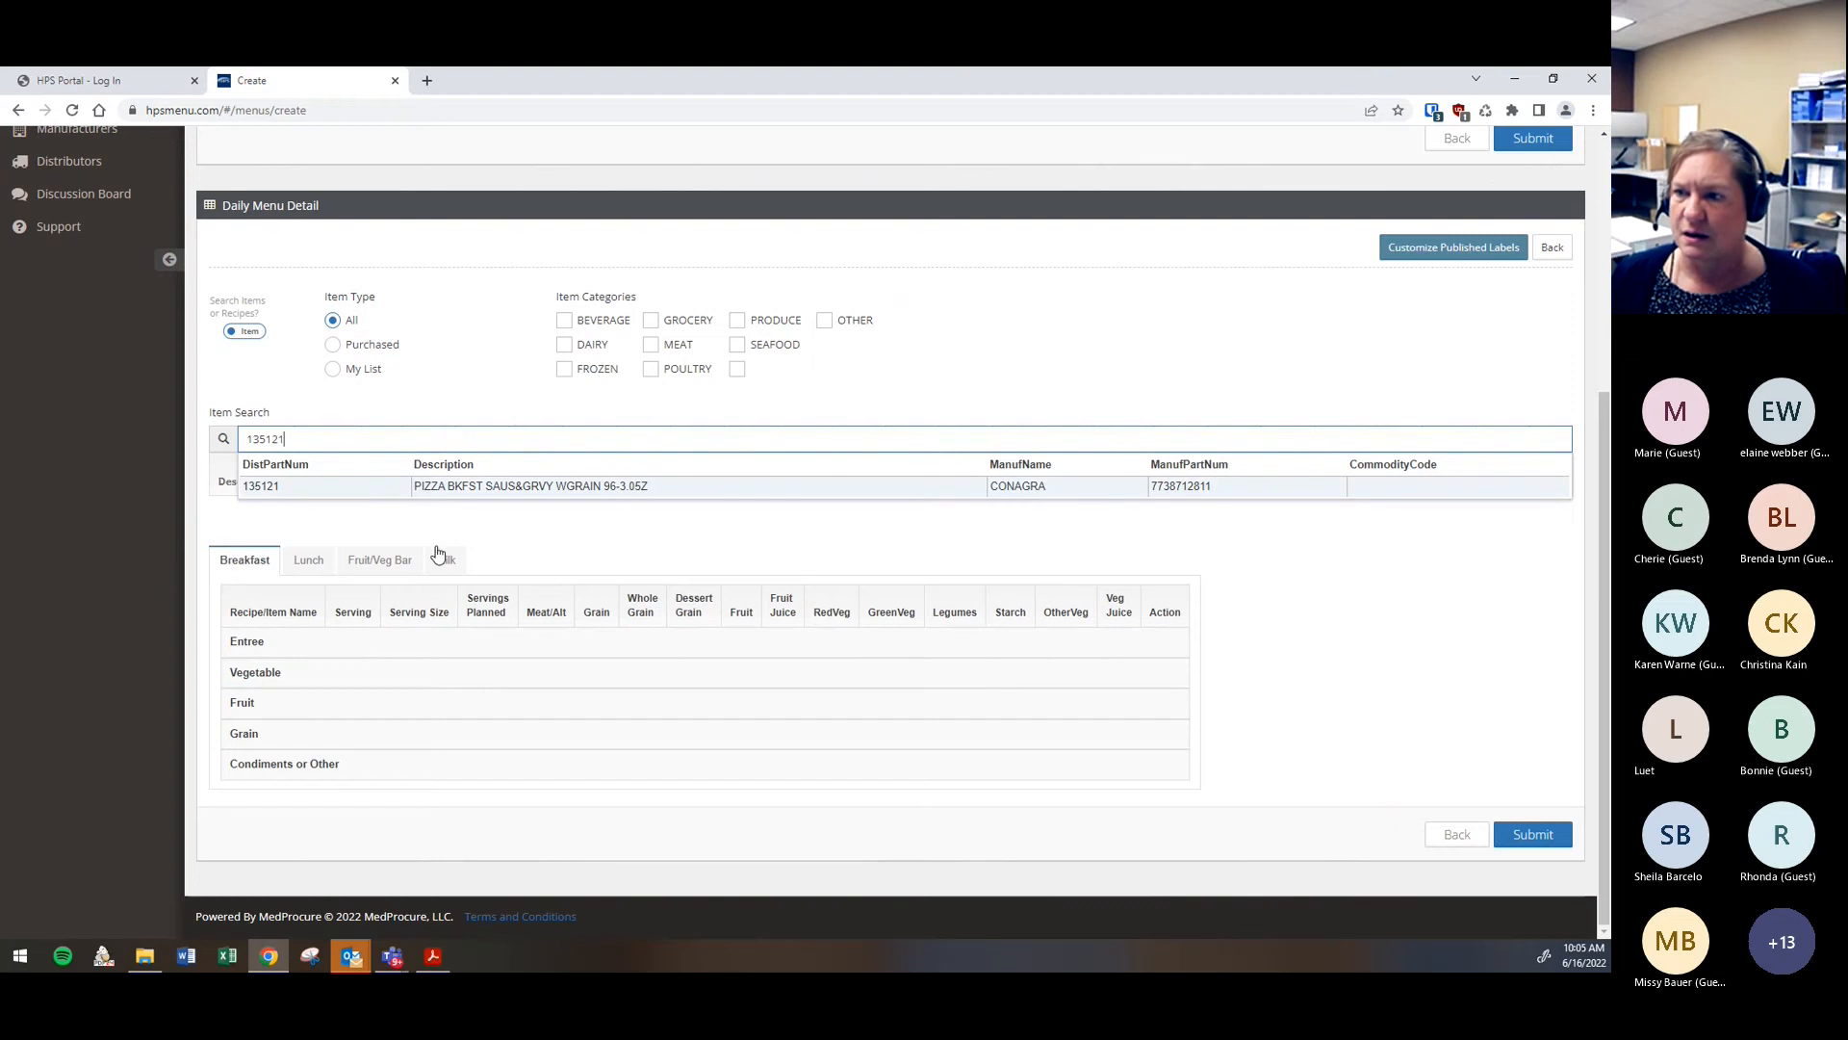
left_click(563, 493)
left_click_drag(408, 511, 417, 679)
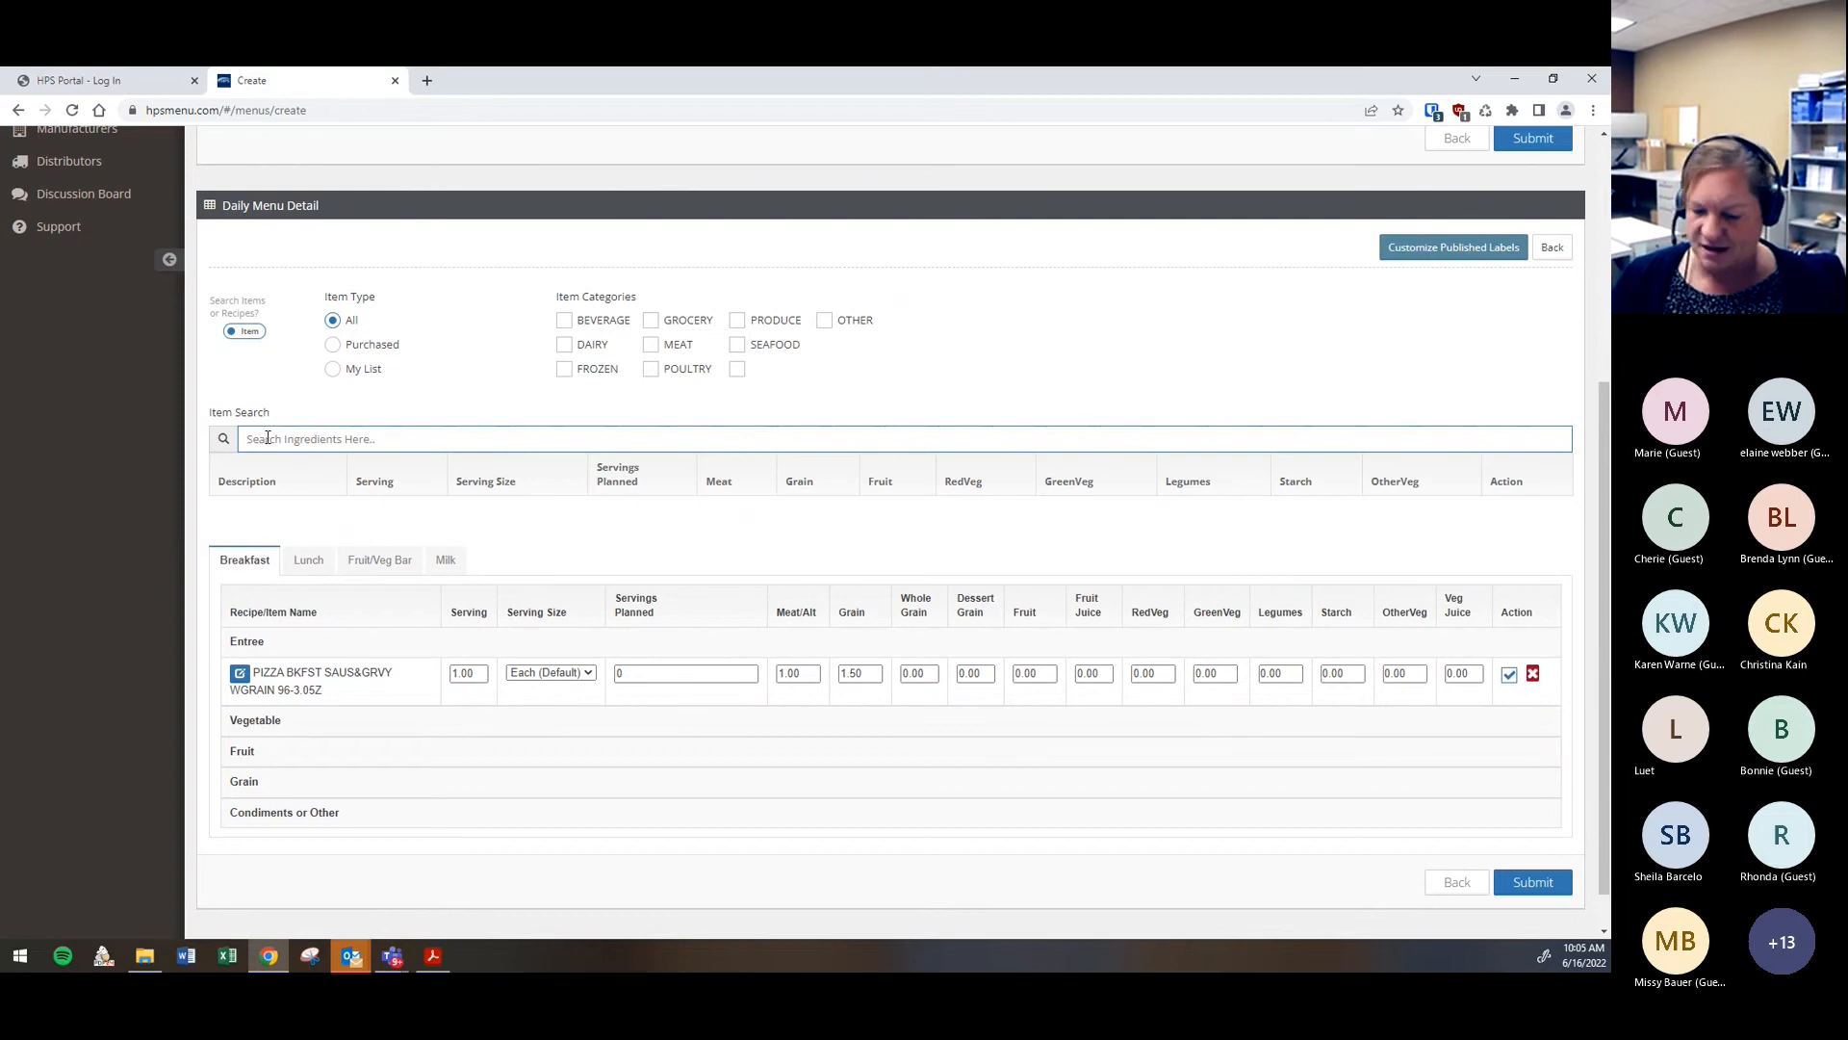
Find item 118980, JUICE PINEAP 100 72-4FLZ SUNCUP, and add it to the Breakfast fruit section
type("118980")
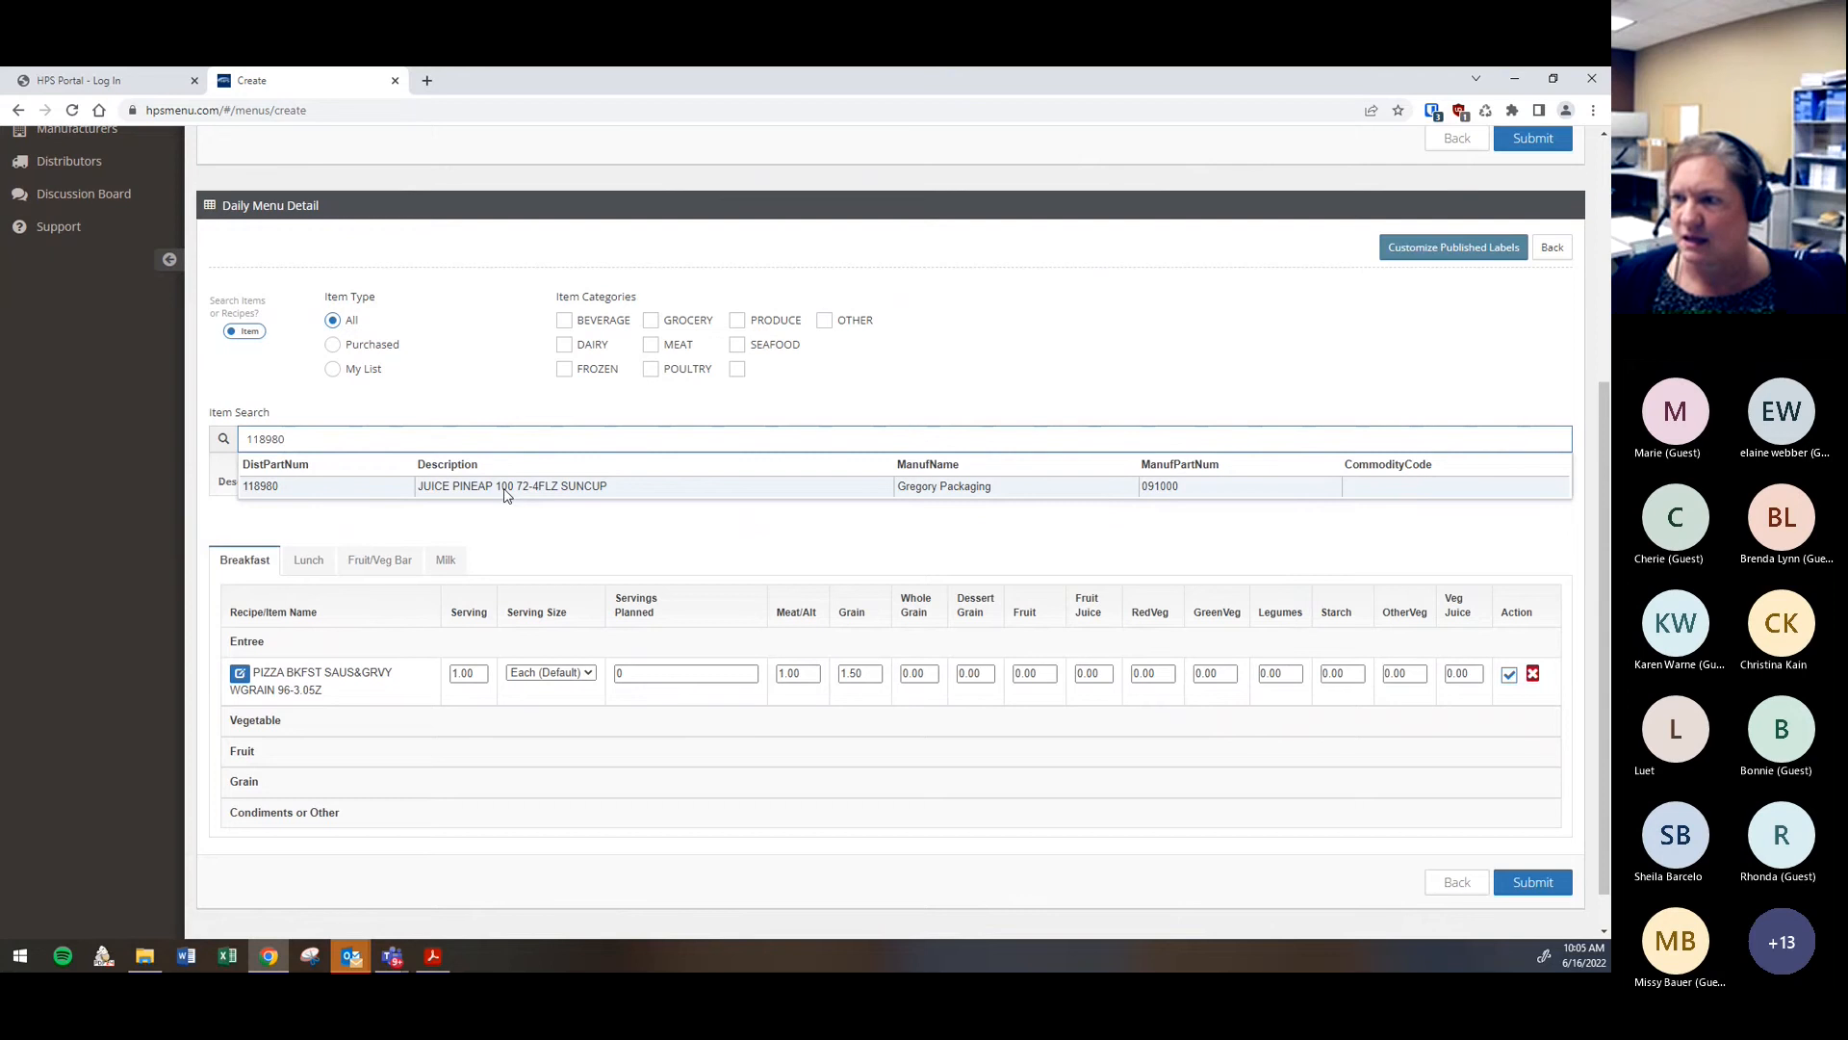
left_click(502, 488)
left_click_drag(428, 511, 516, 813)
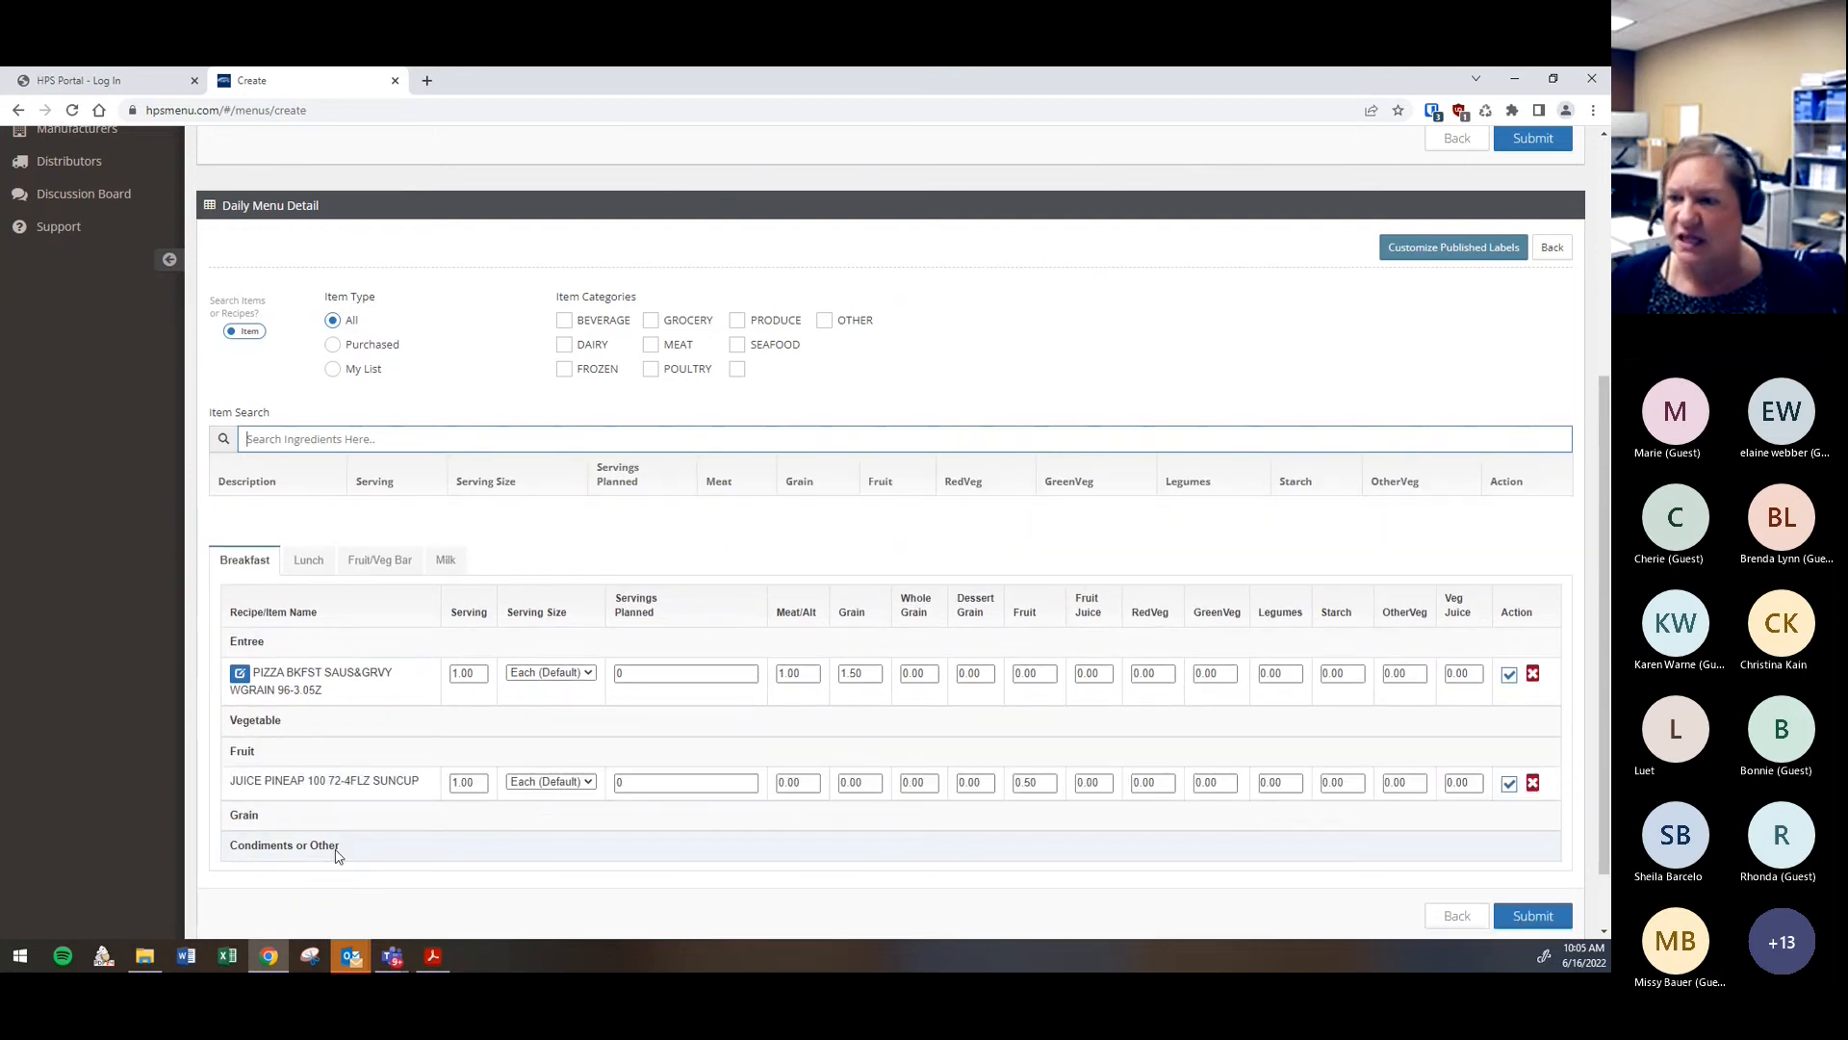
Find item 516761, SAND UNCRUST PB&J GRP WGRAIN, with the item search and add it to the Lunch grain section
left_click(305, 563)
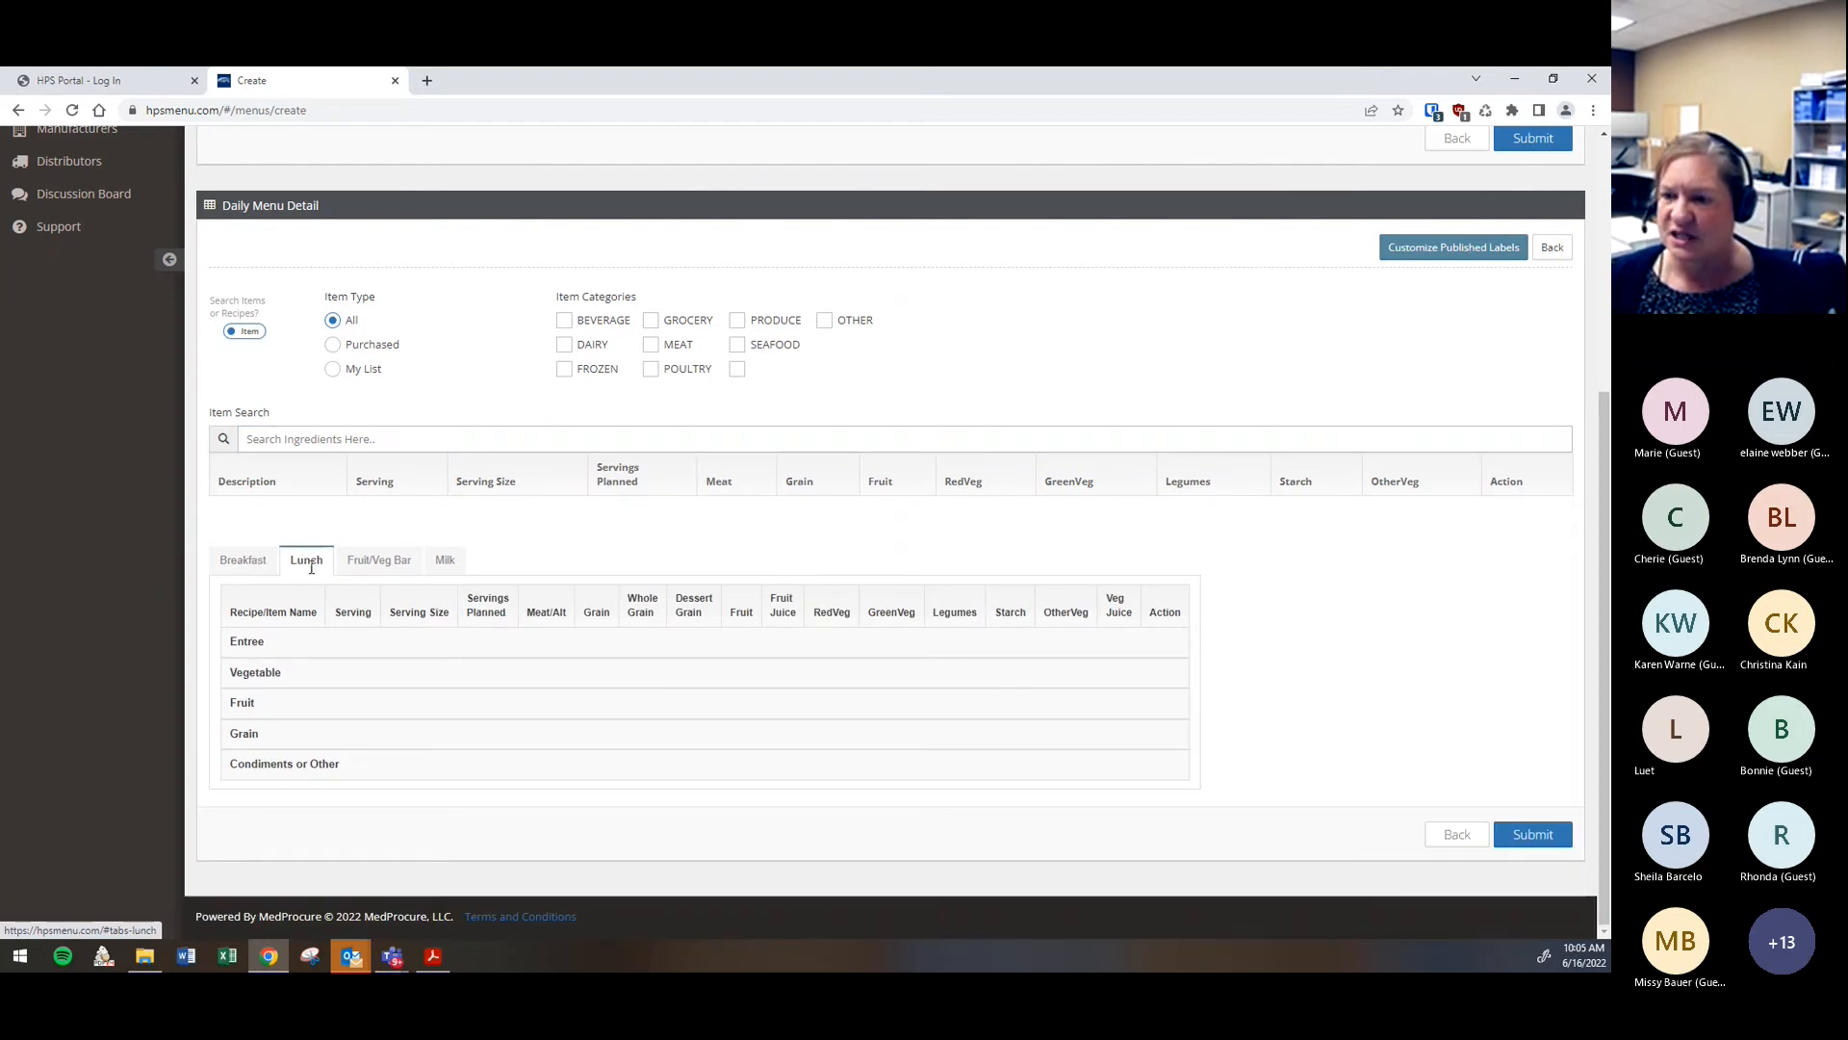
left_click(297, 439)
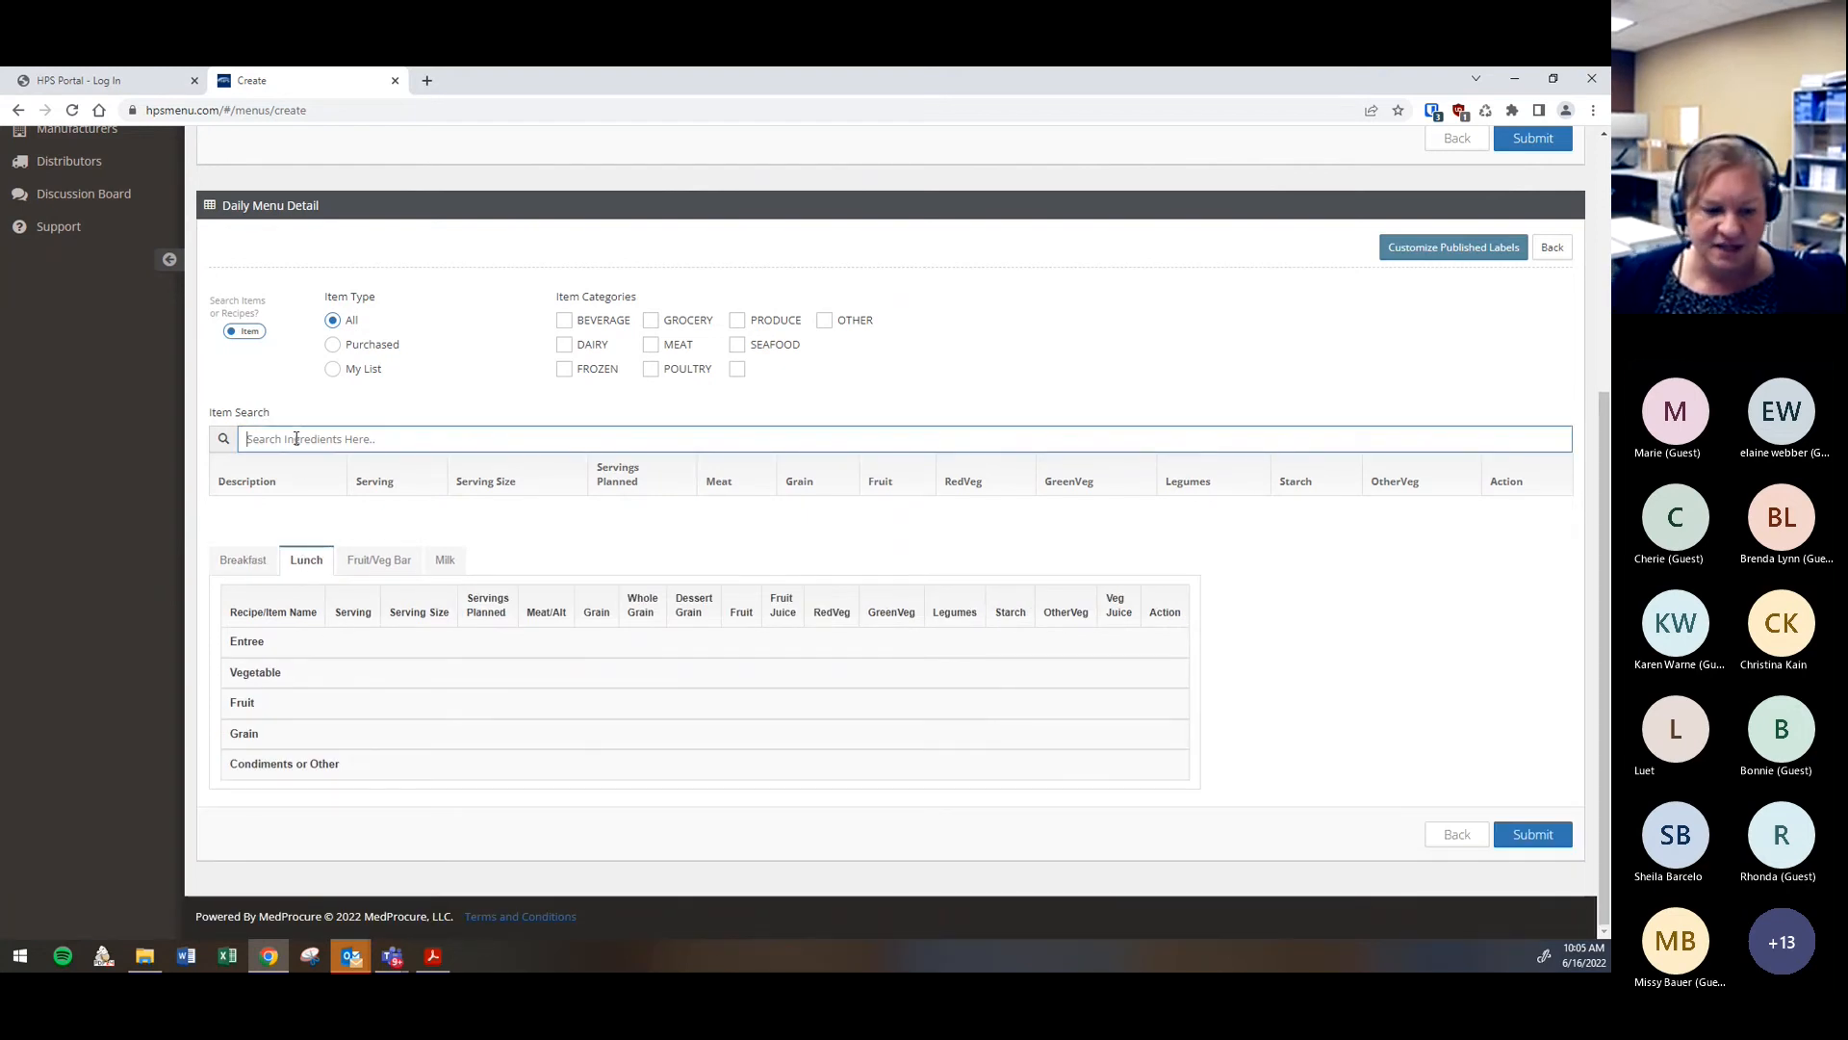
type("51")
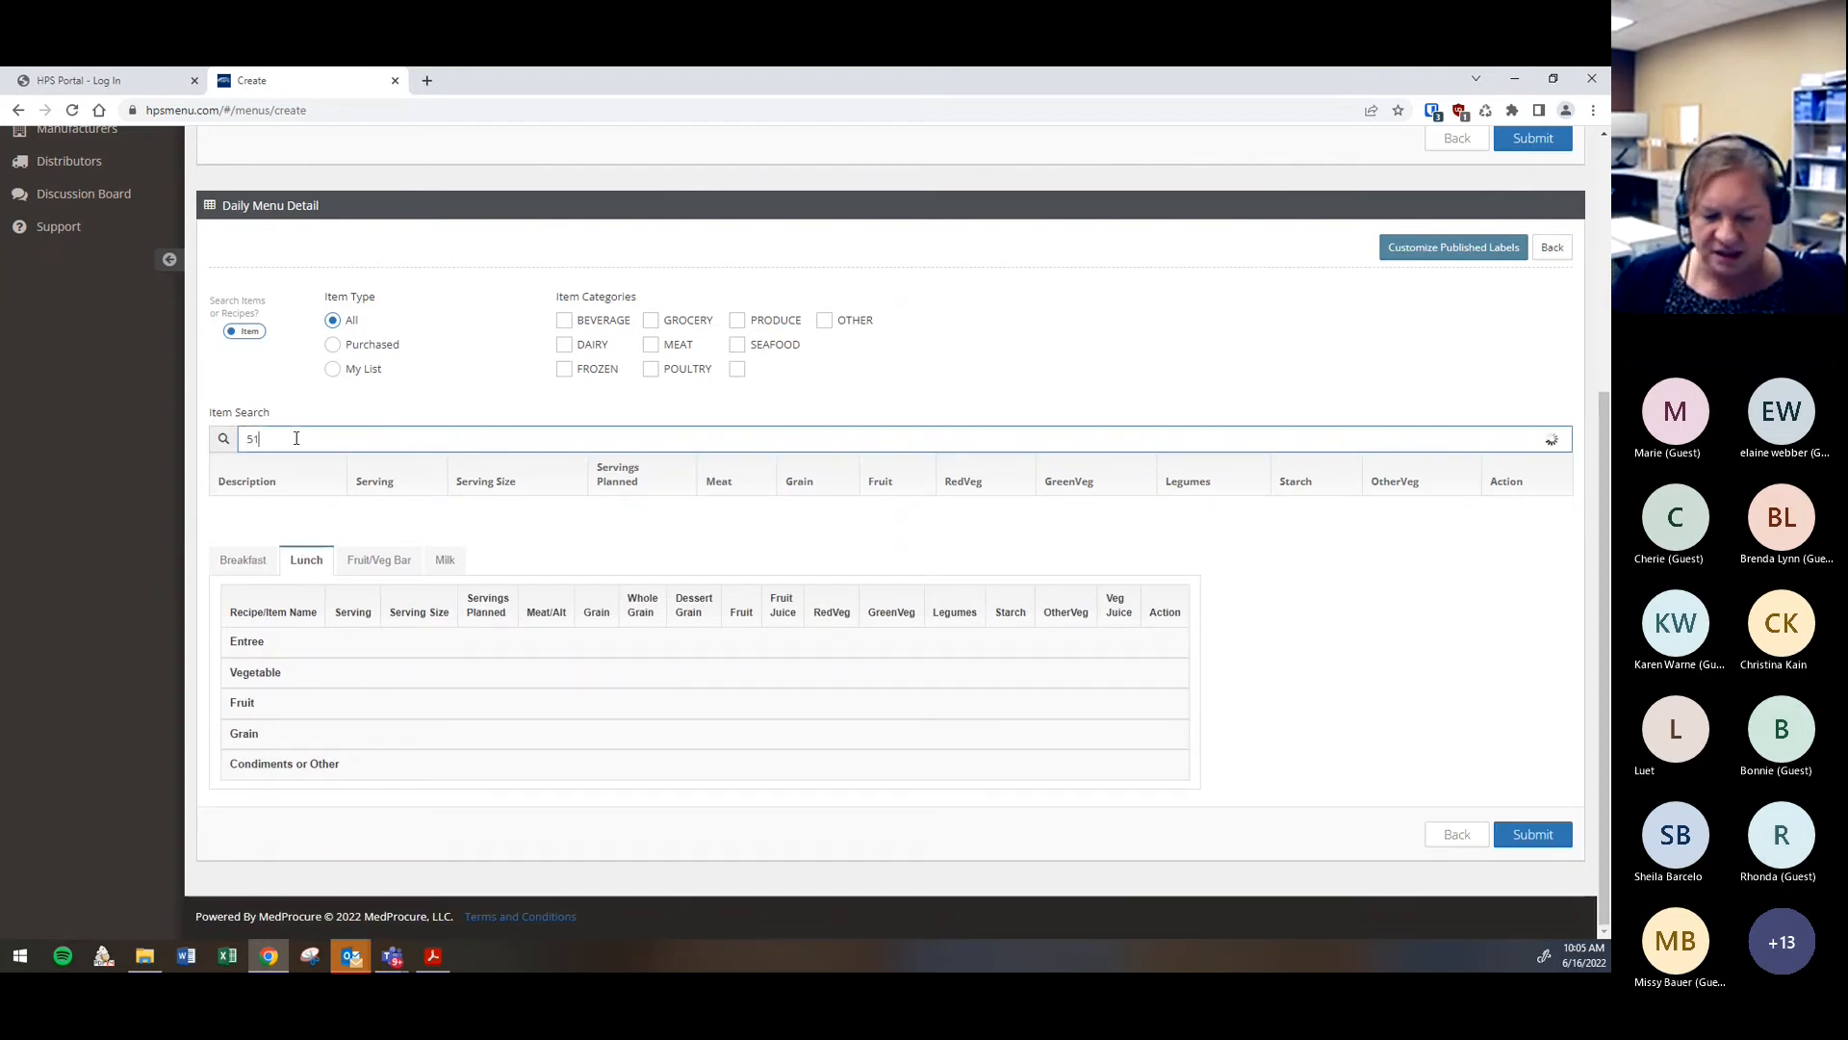
type("6761")
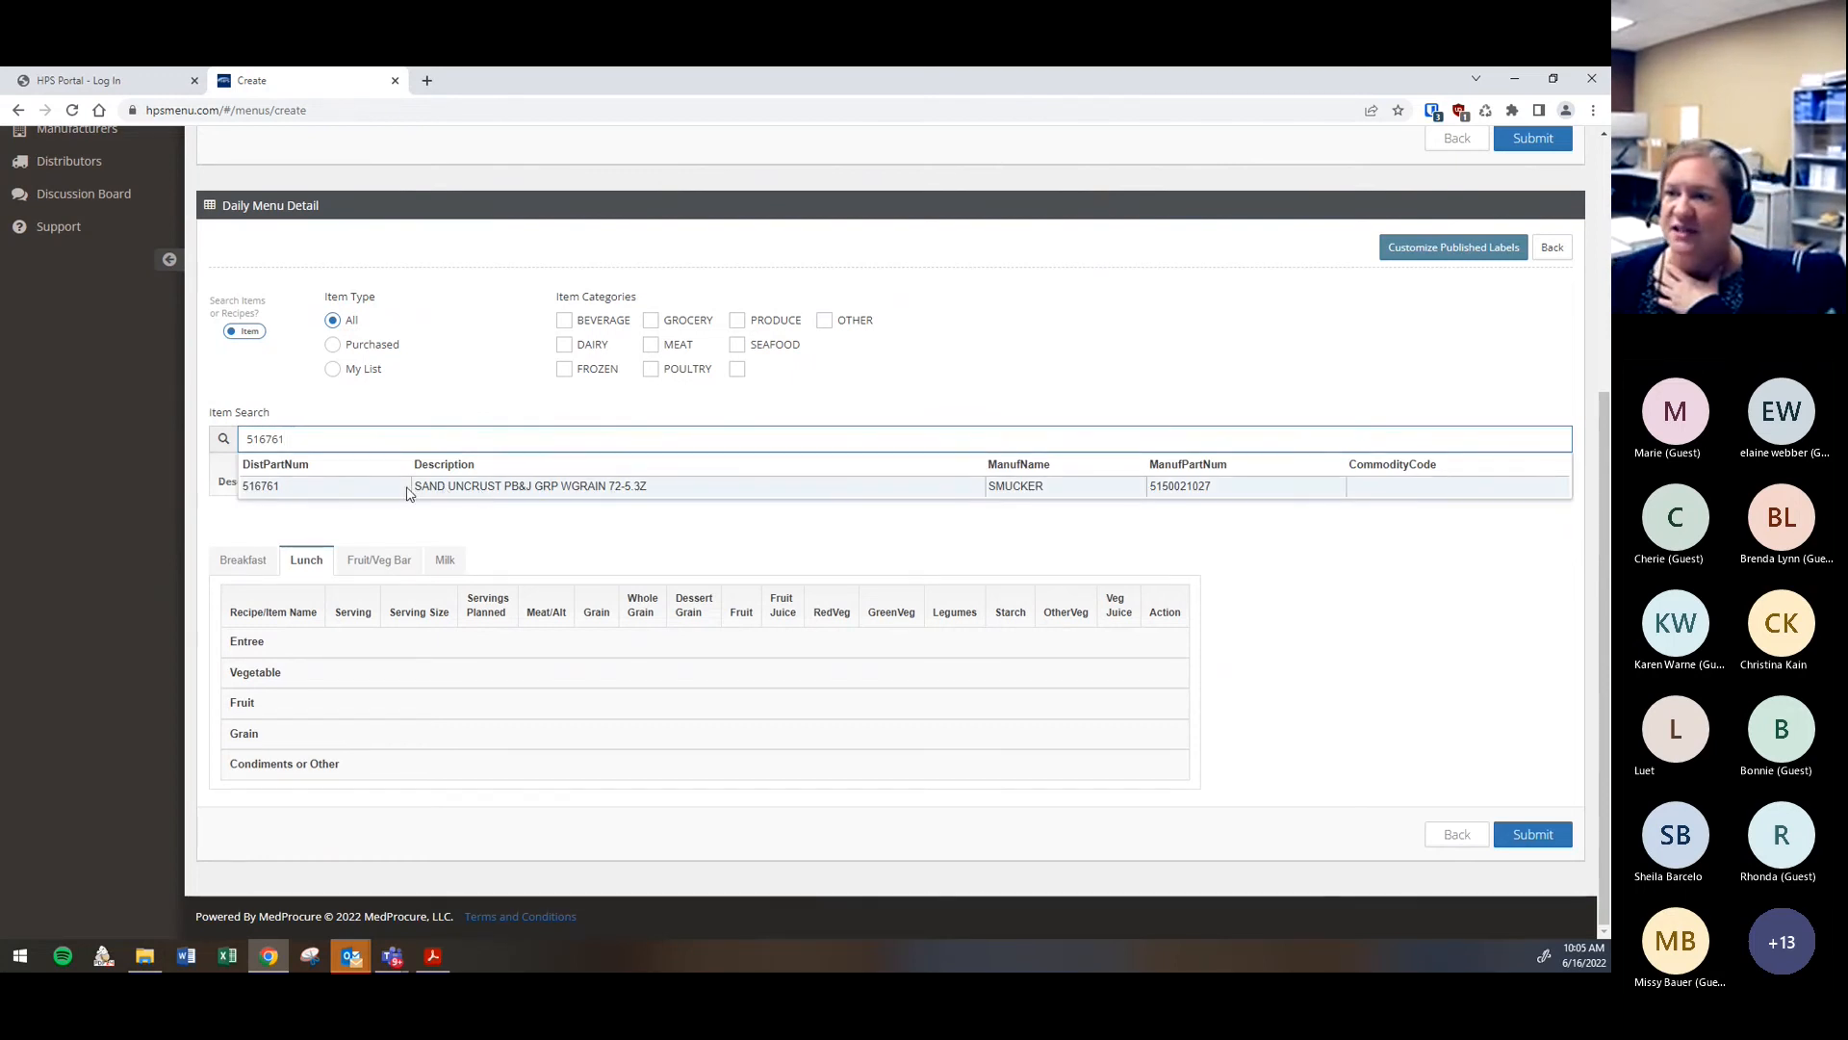
left_click(500, 486)
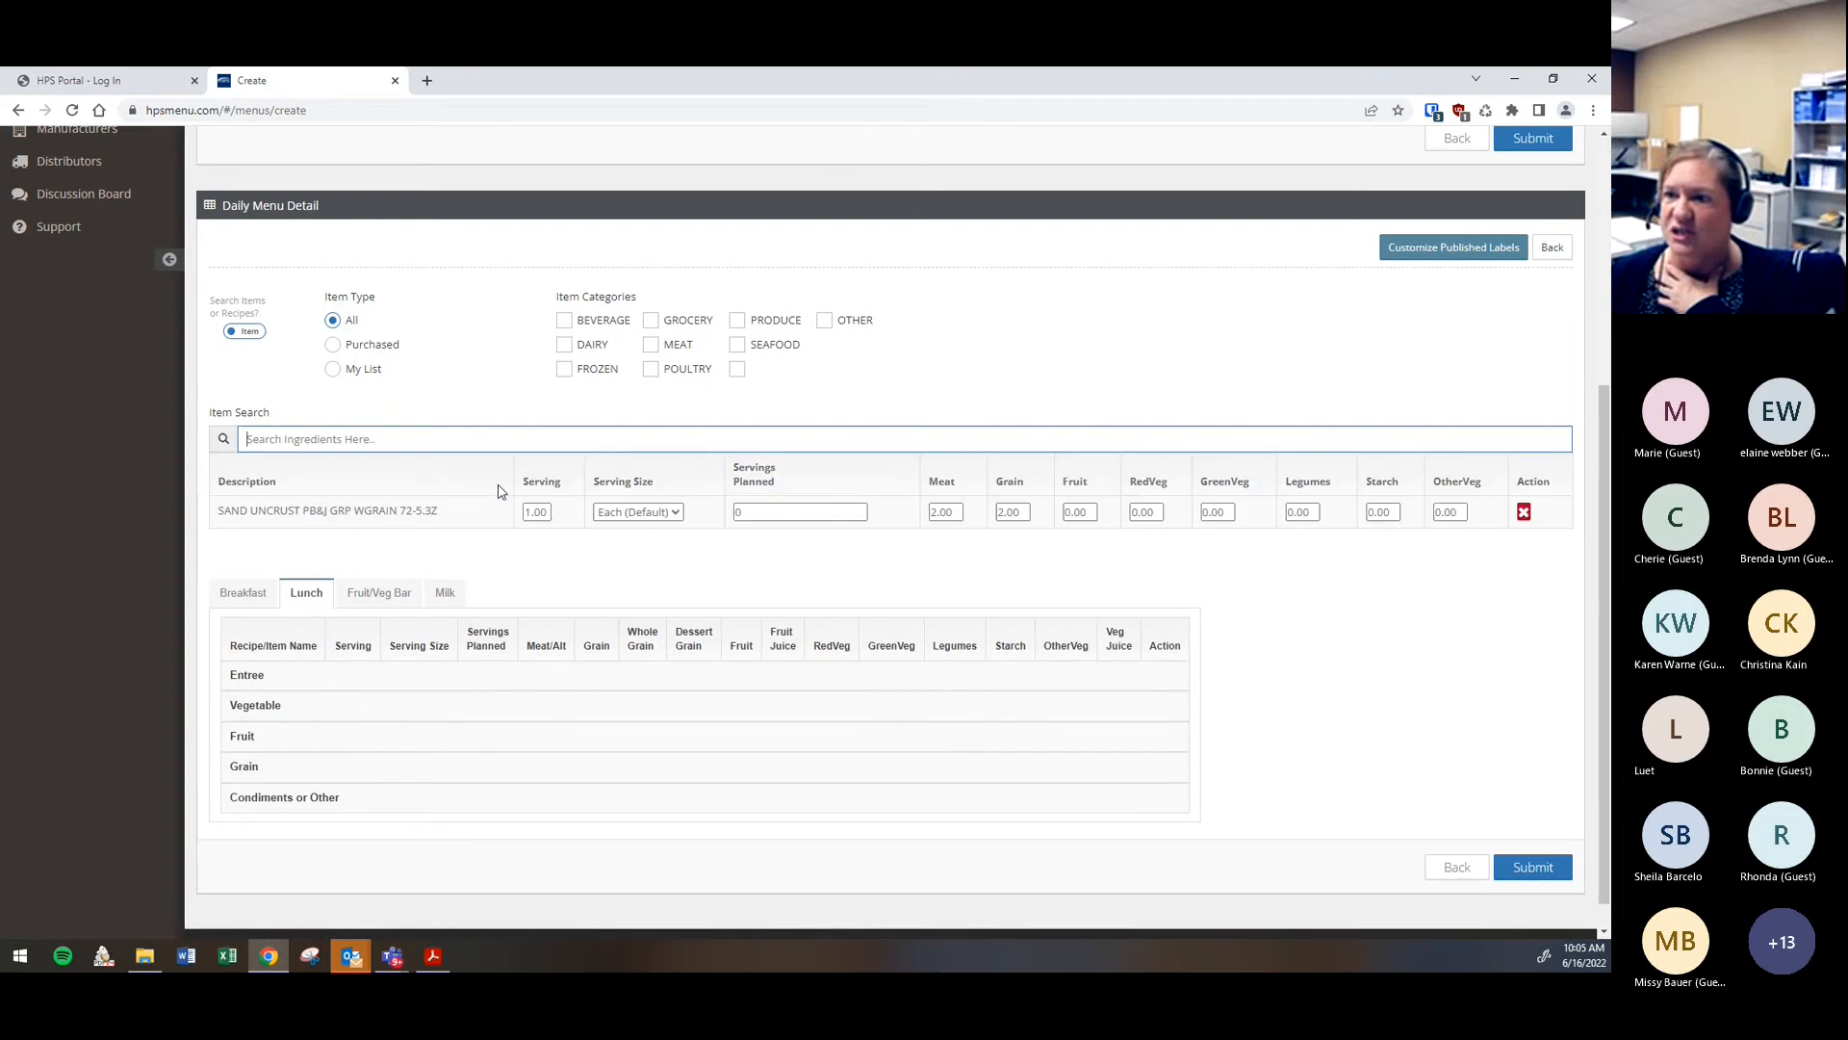
left_click_drag(405, 520, 396, 785)
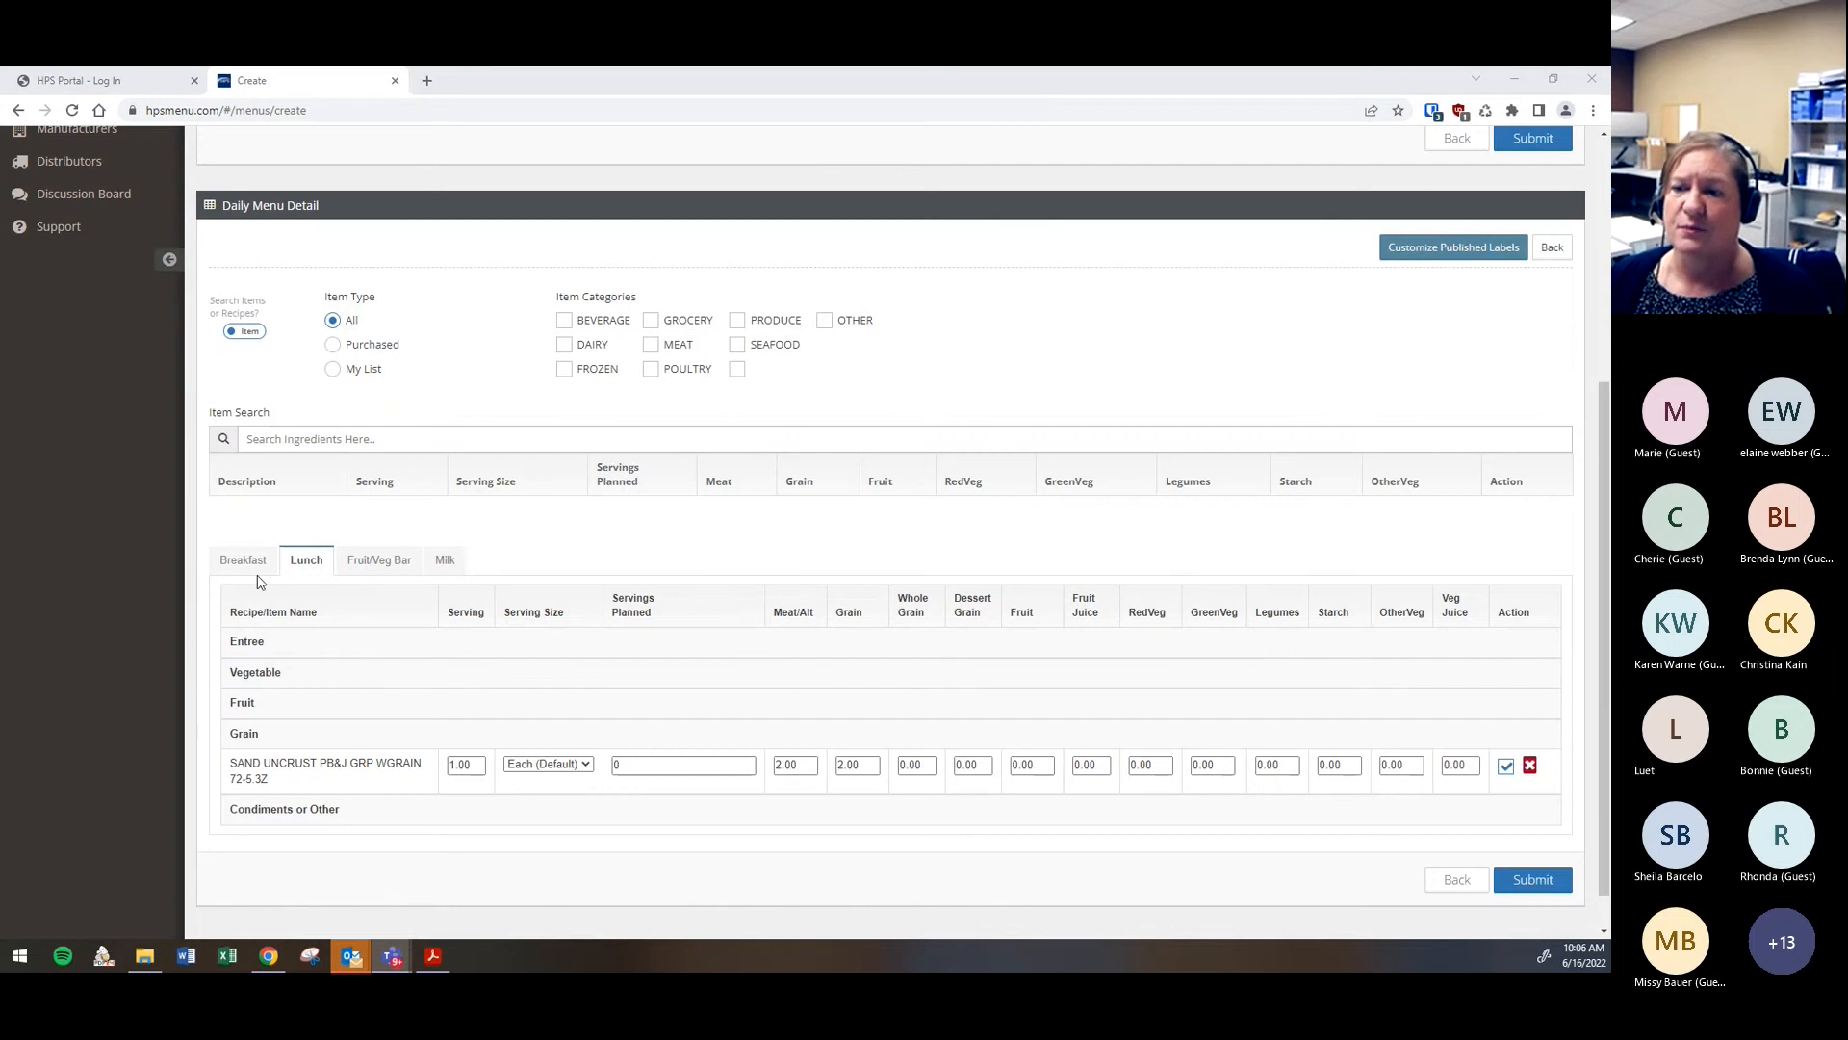
Search for milk, add TRU MOO CHOCOLATE MILK to the menu's milk list and set its milk type to Low Fat Flavored
left_click(445, 560)
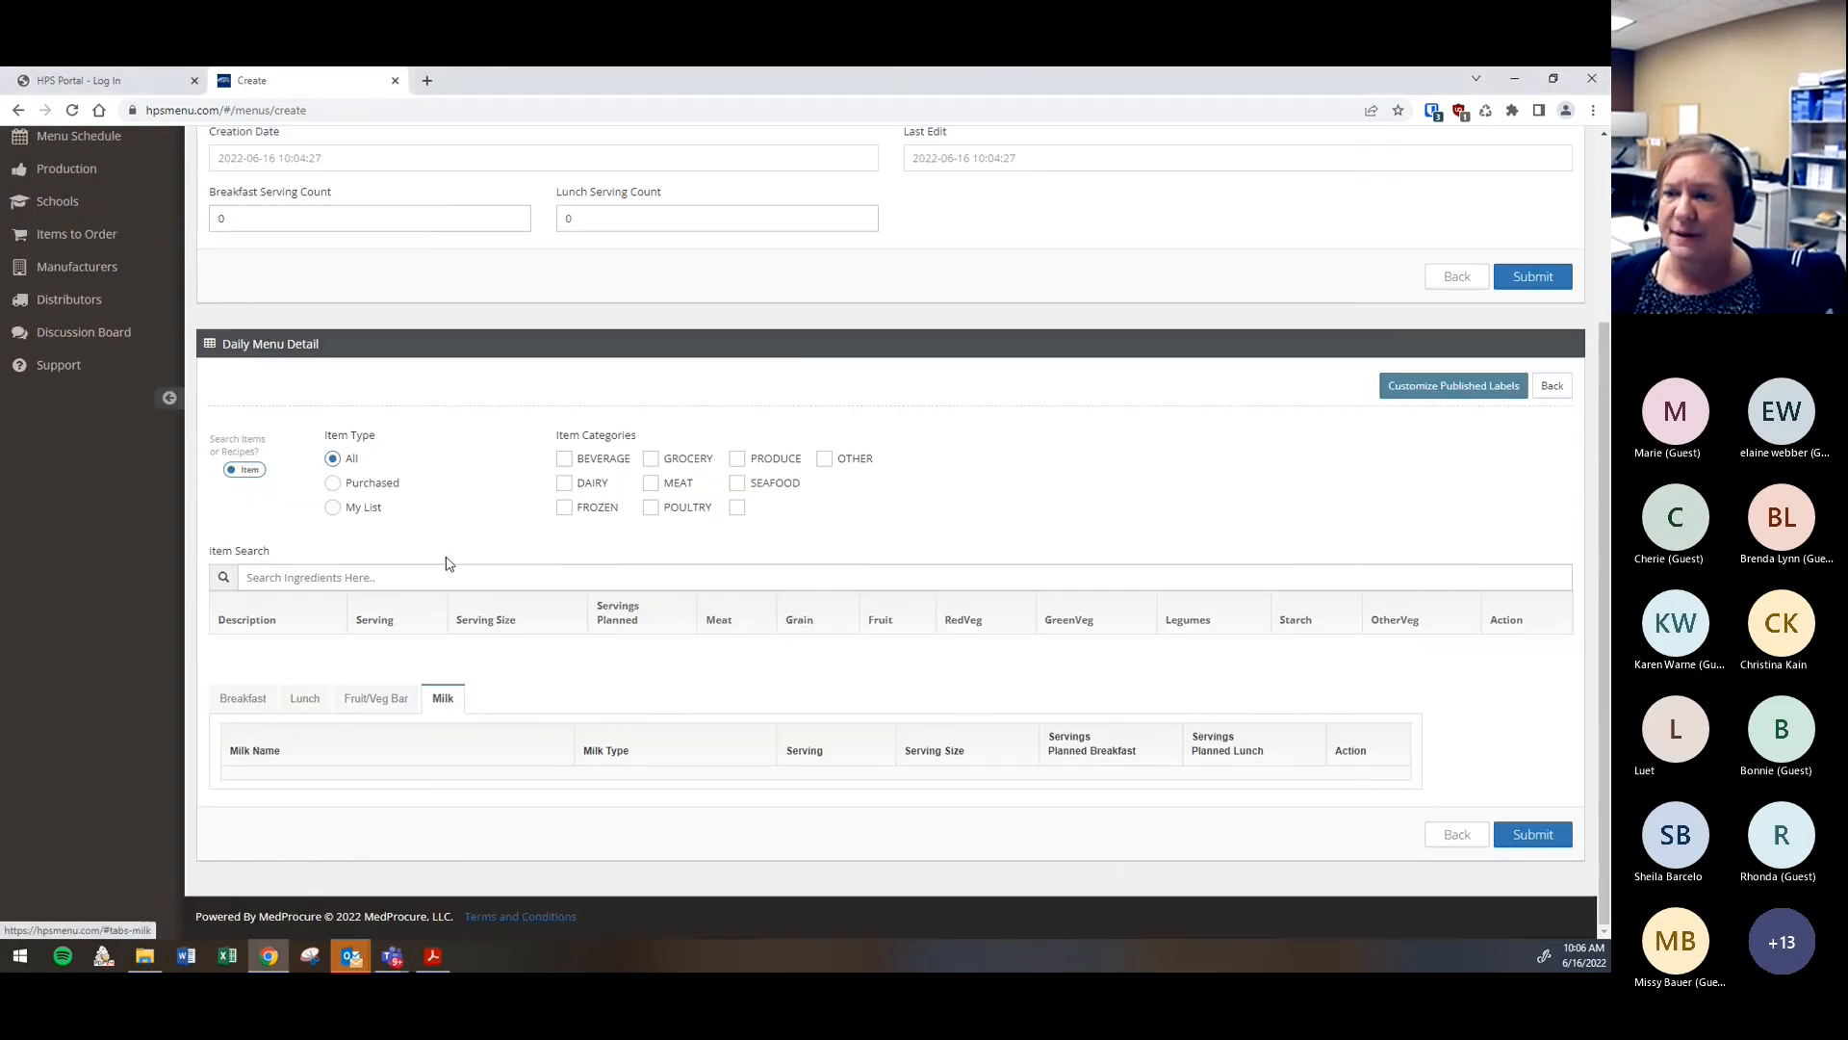
left_click(318, 576)
type("milk")
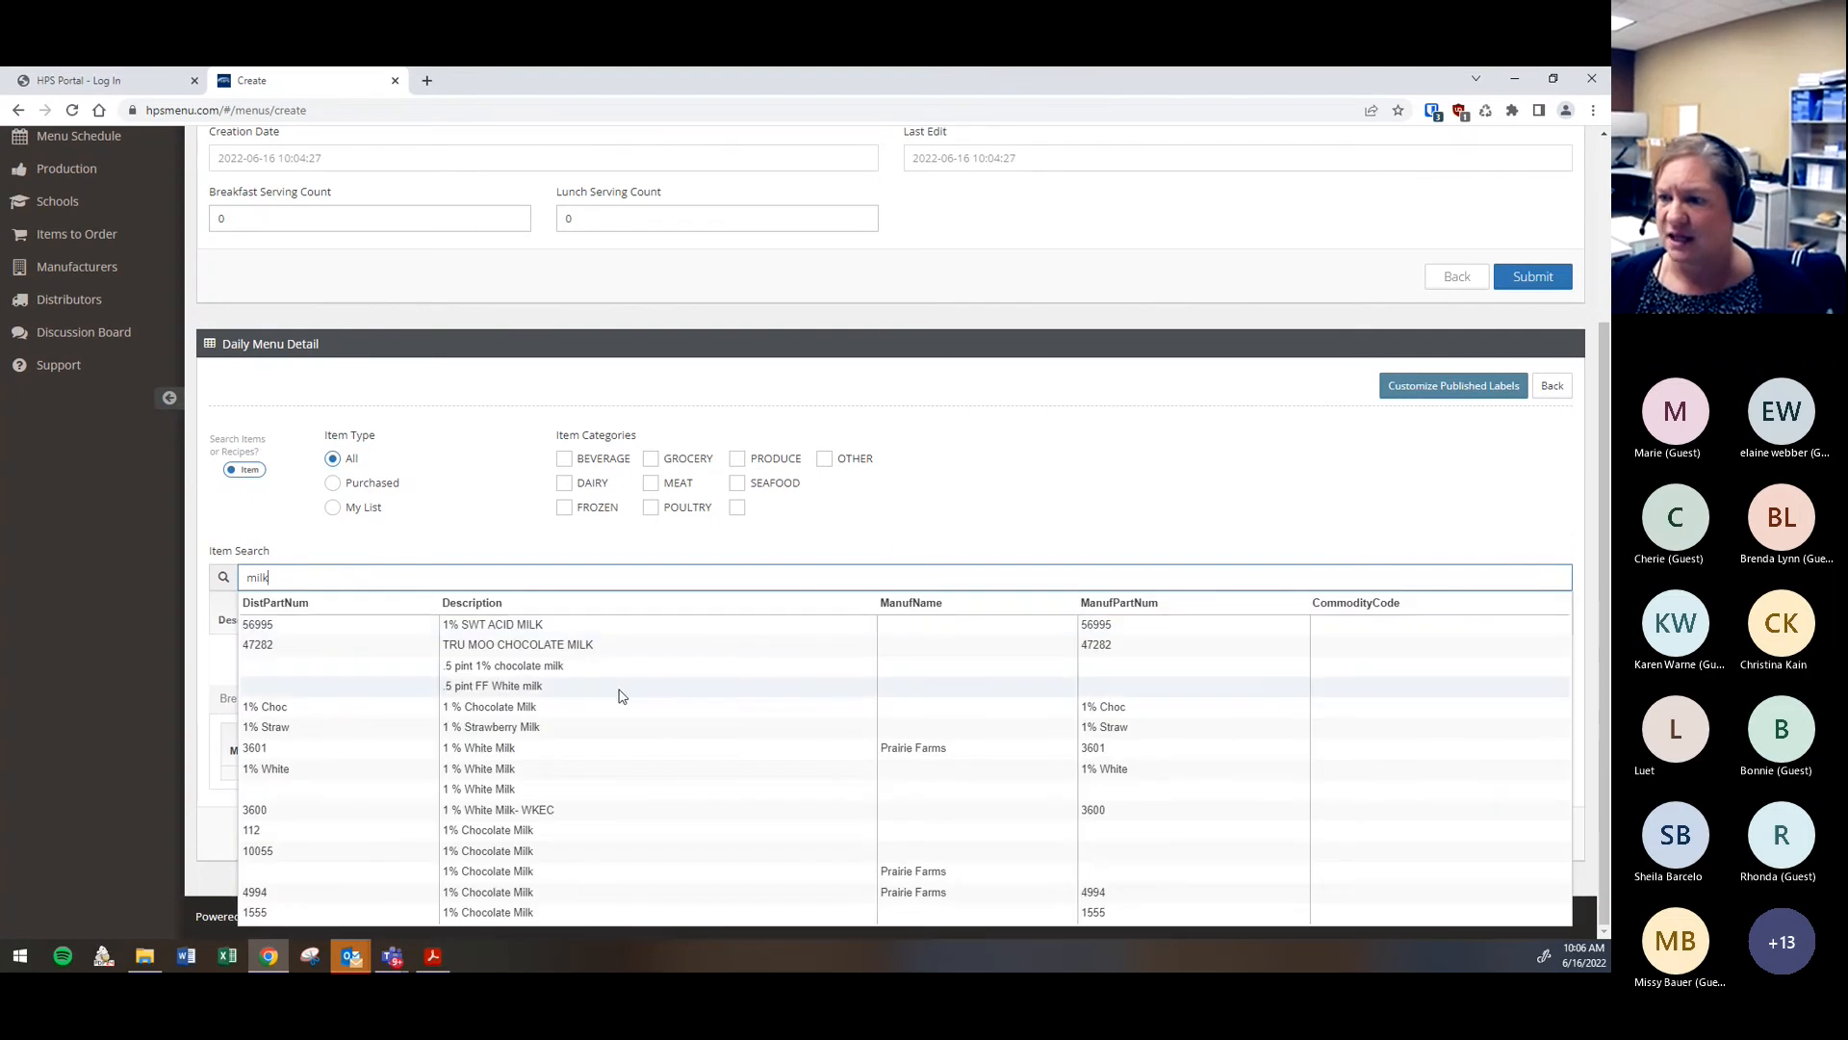
left_click(591, 647)
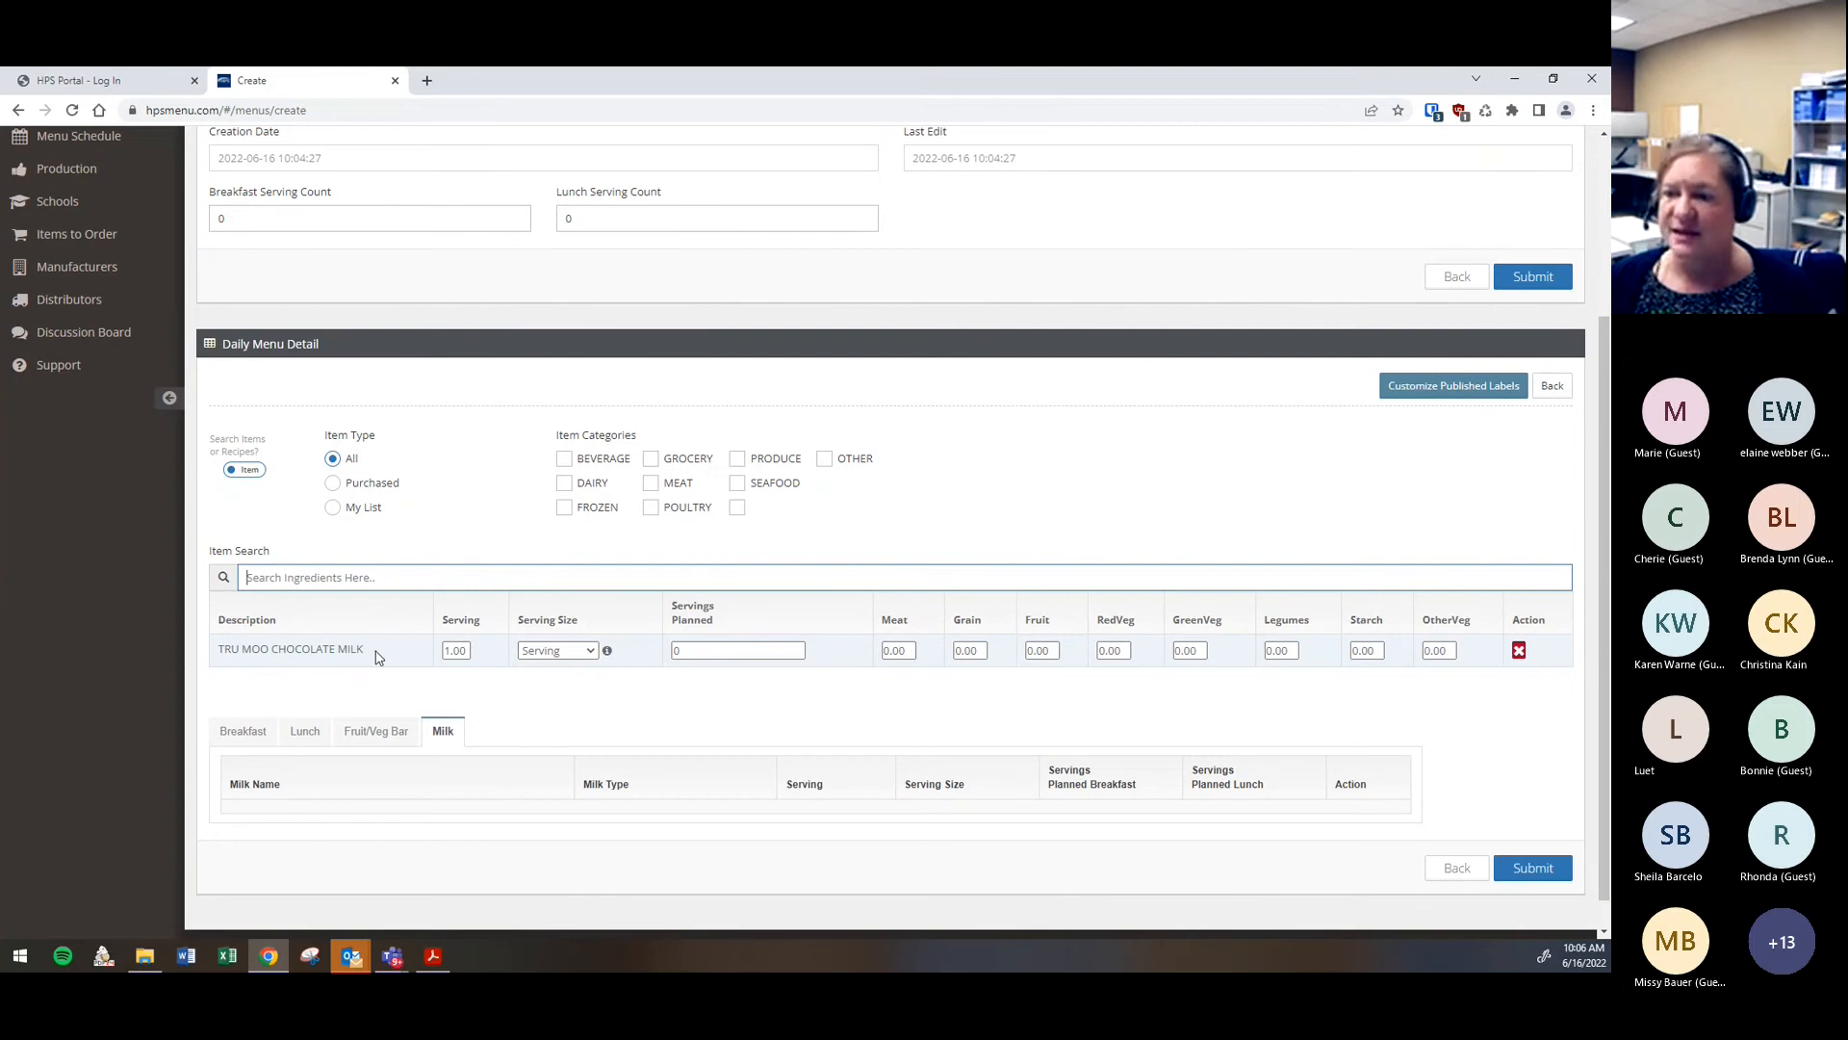
left_click_drag(379, 657, 381, 797)
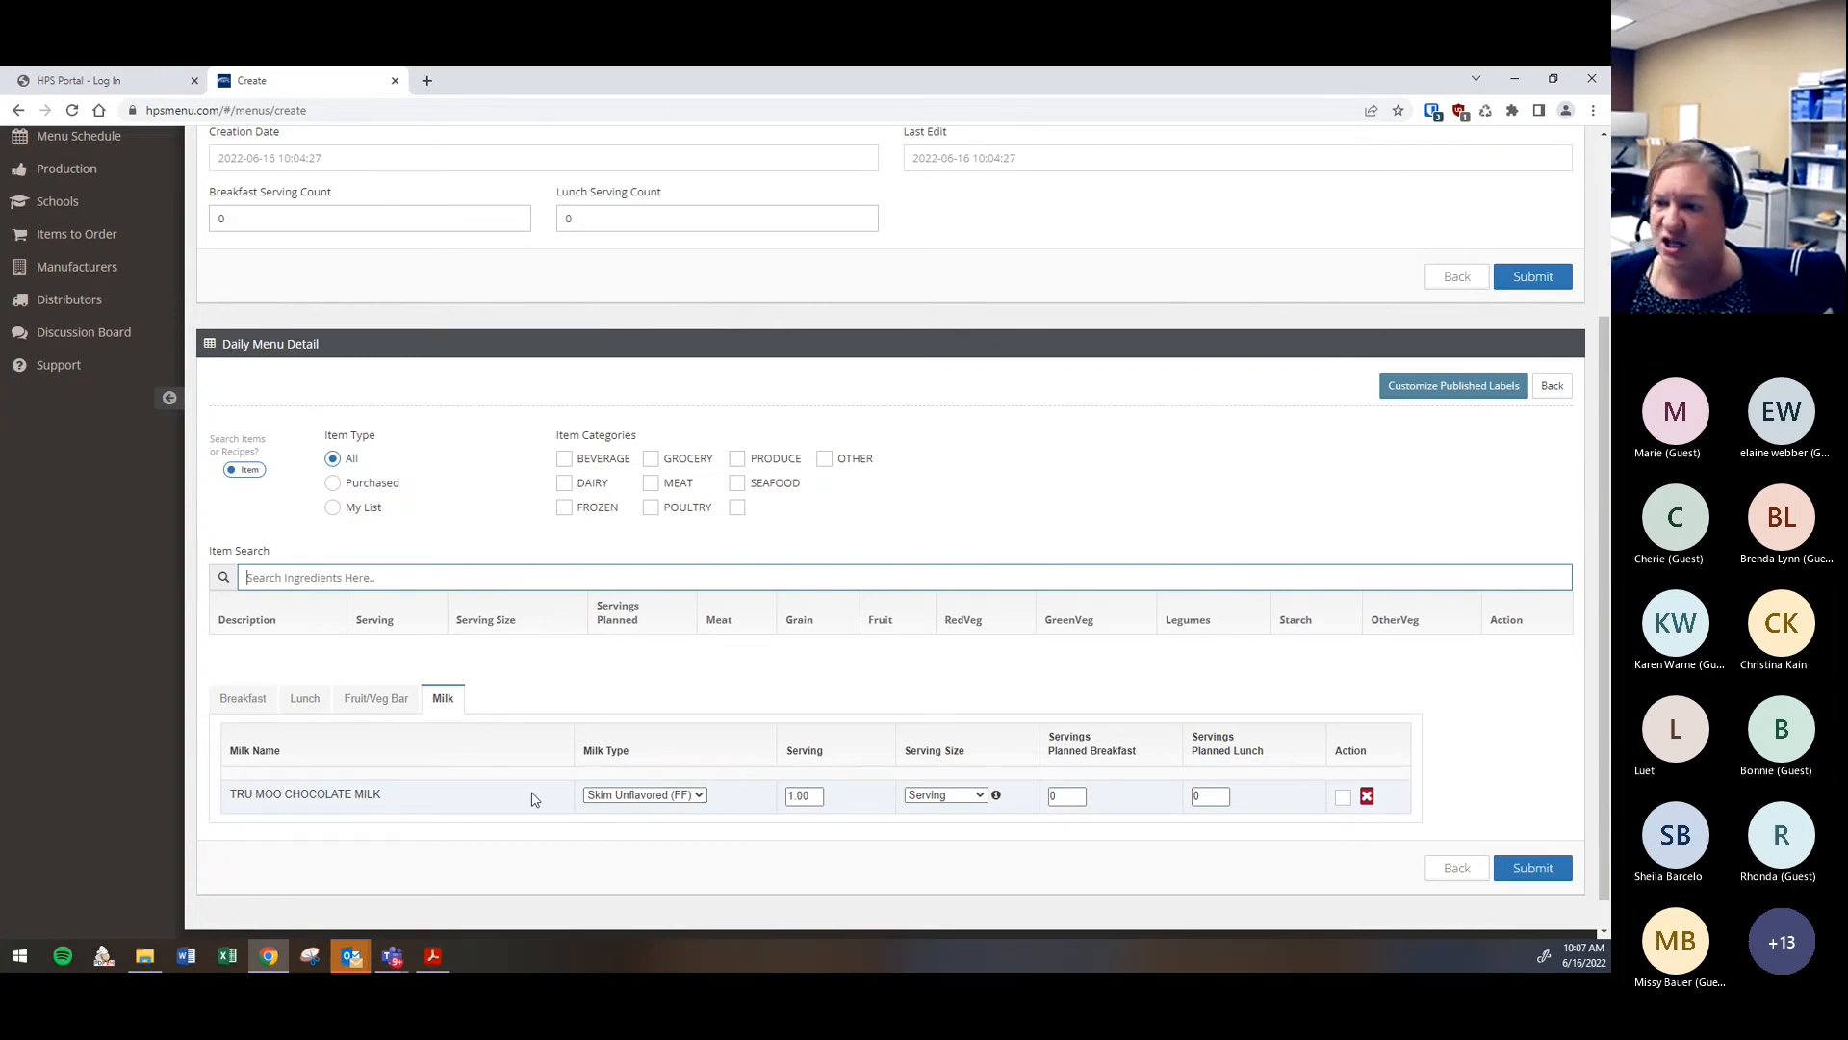
left_click(699, 795)
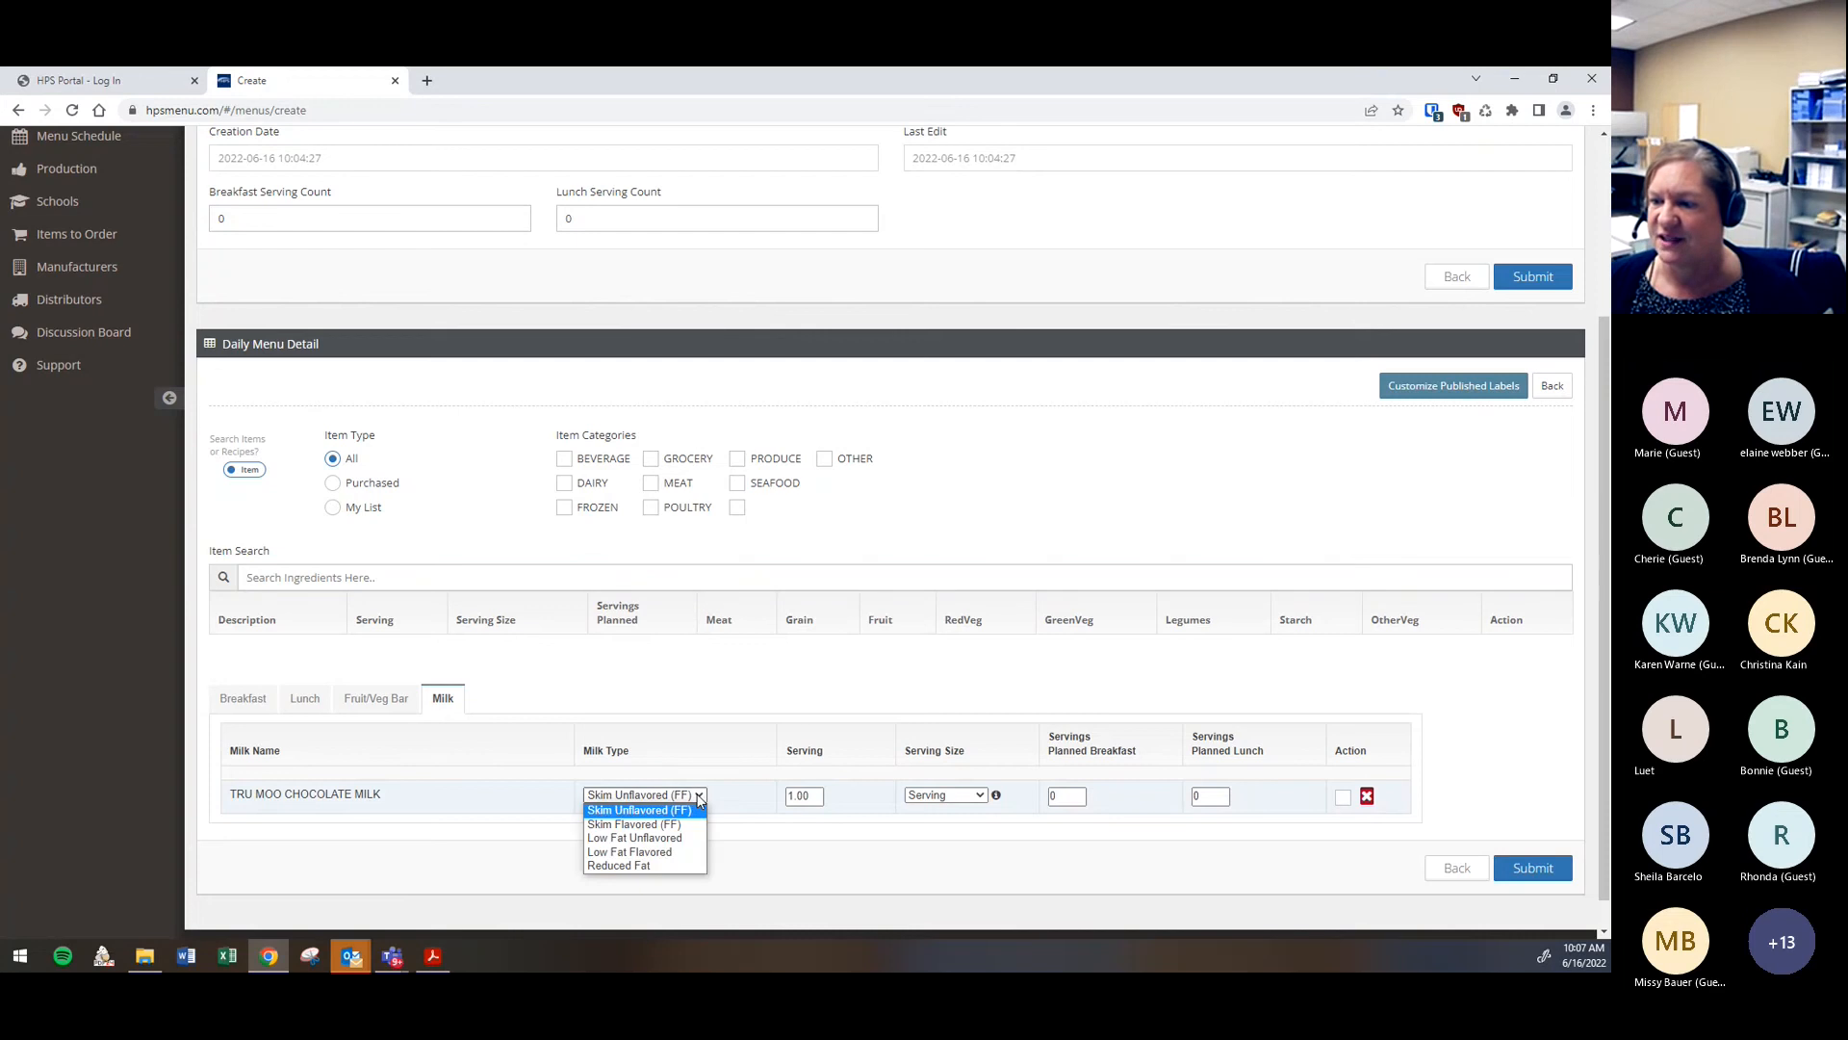
left_click(631, 851)
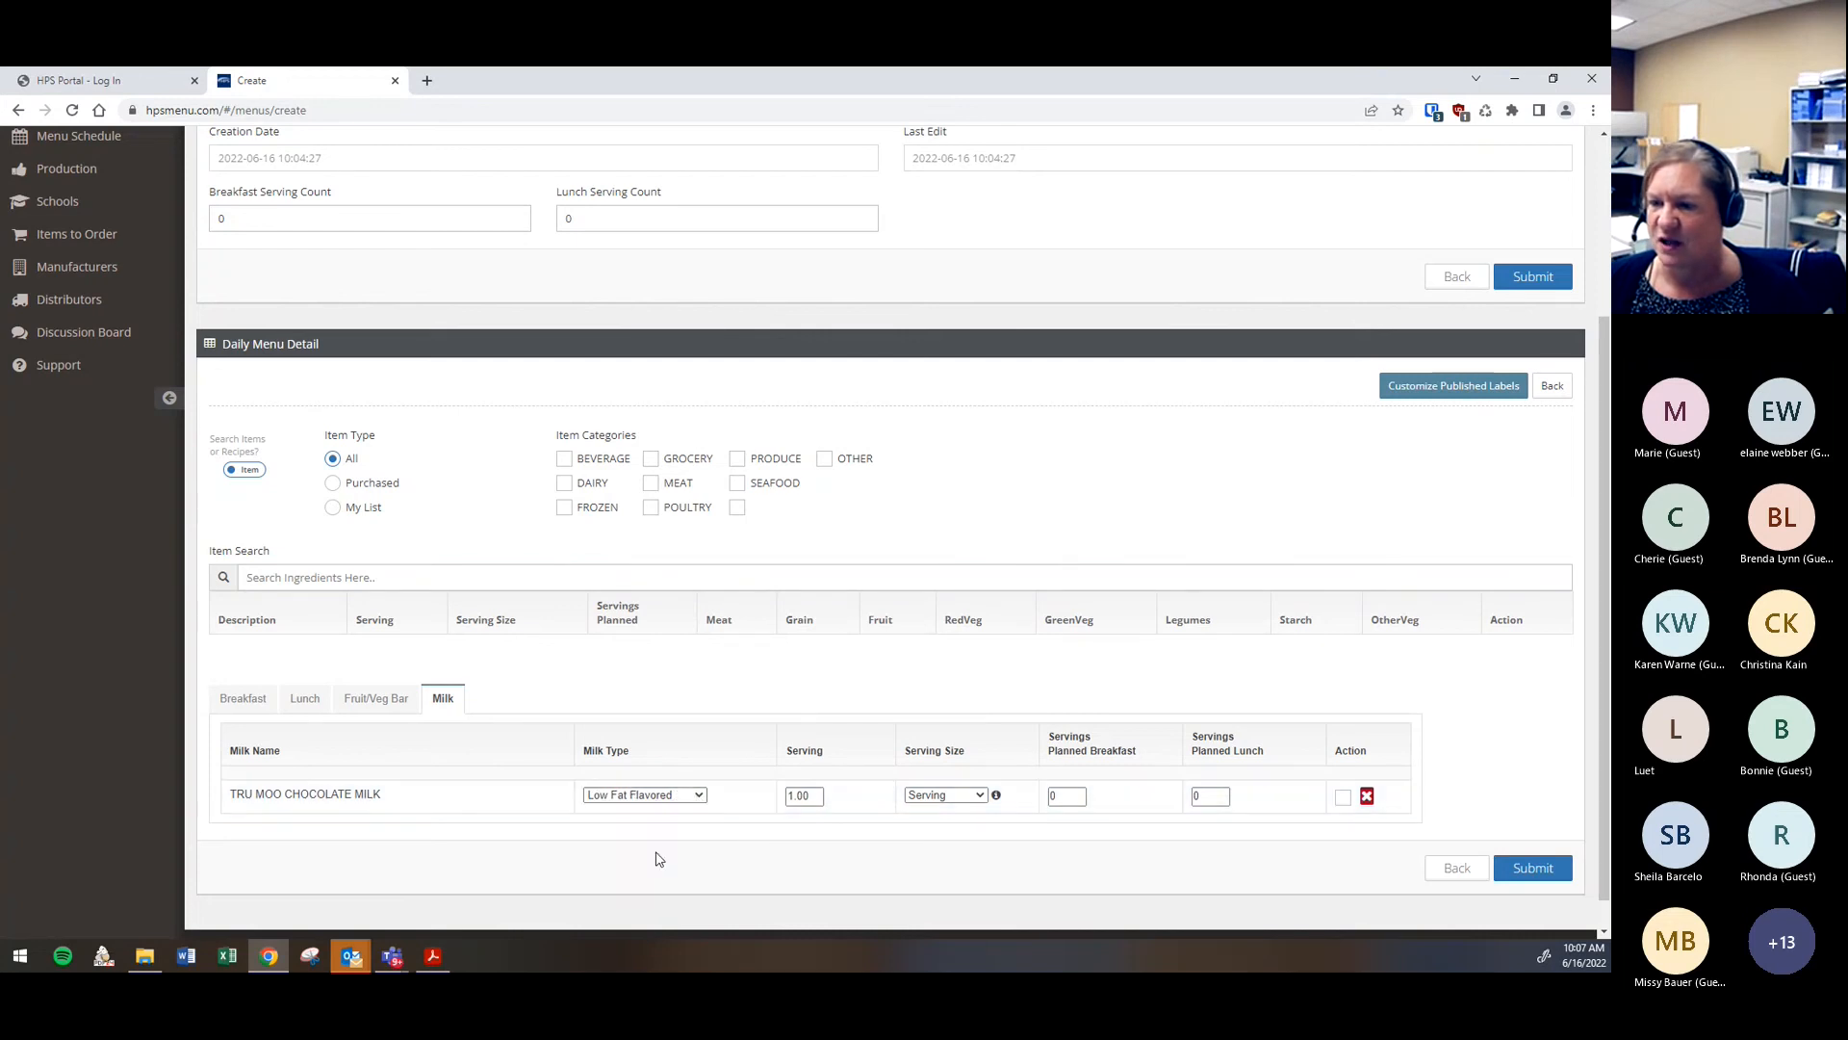
Add item 3601, 1 % White Milk from Prairie Farms, to the milk list and submit the daily menu
left_click(298, 581)
type("milki")
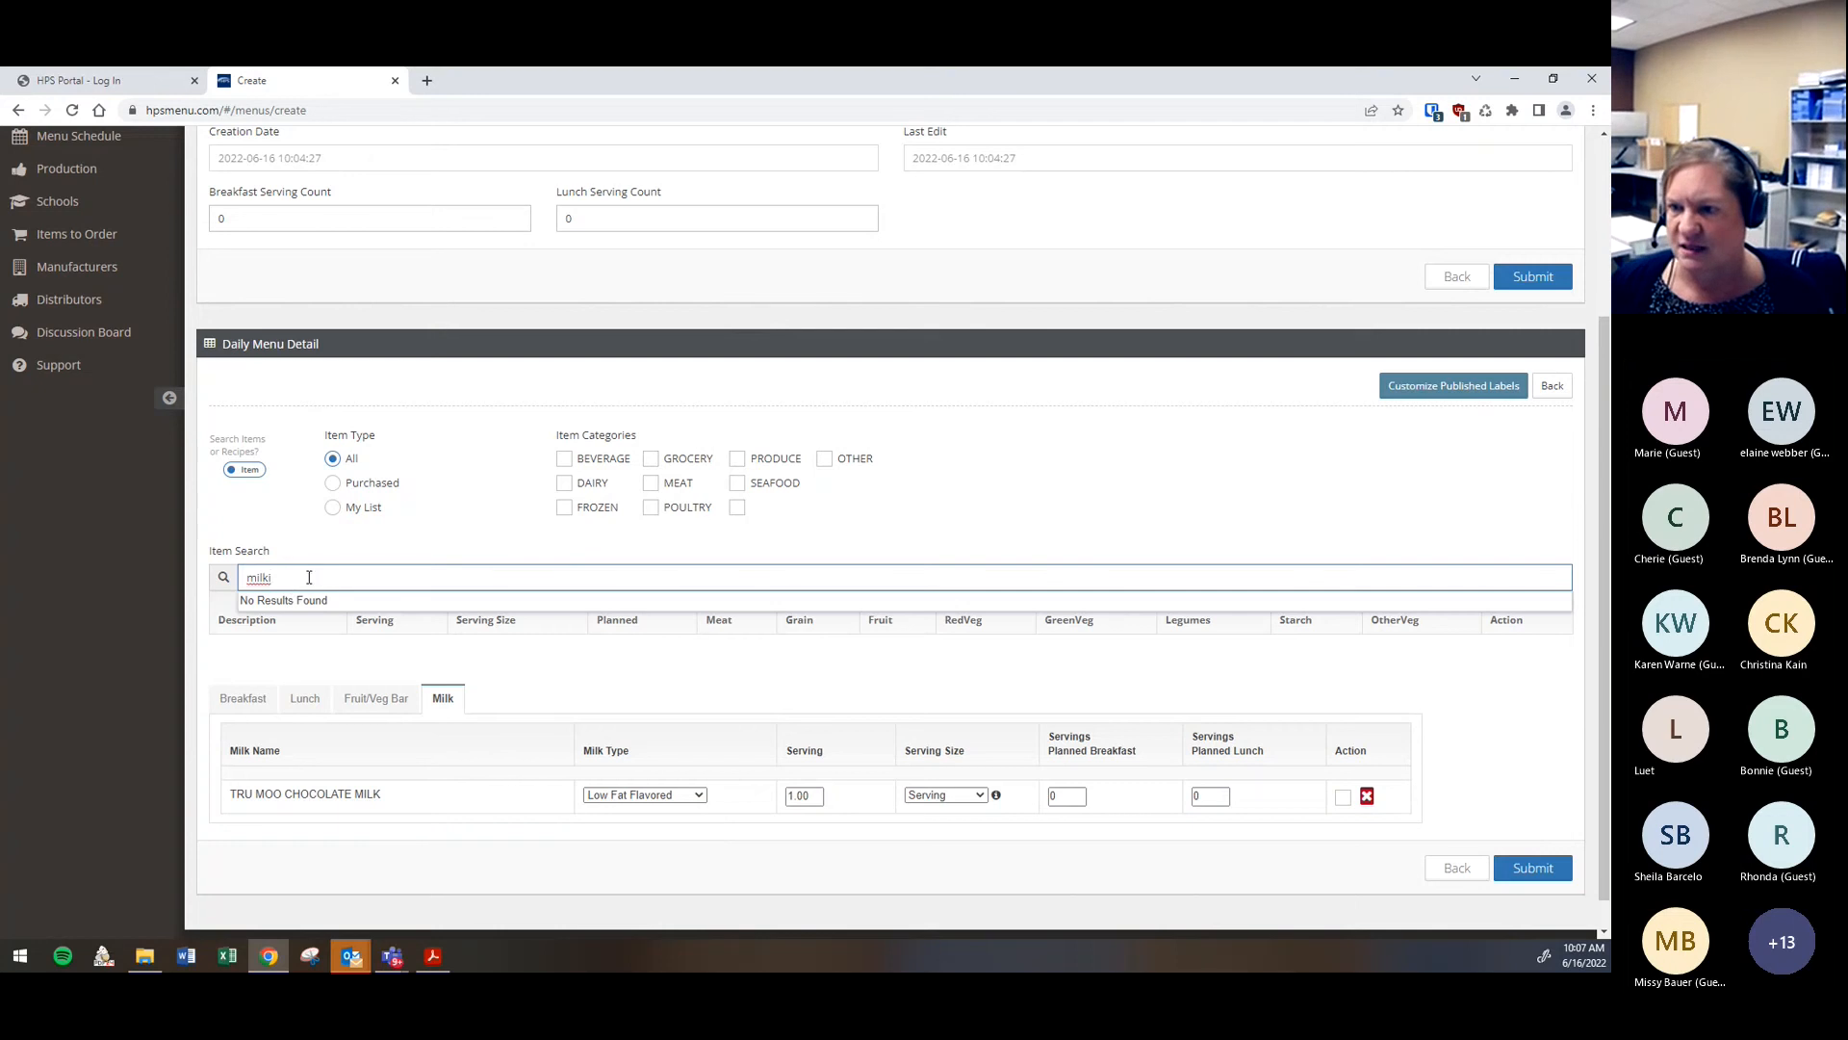
key("BackSpace")
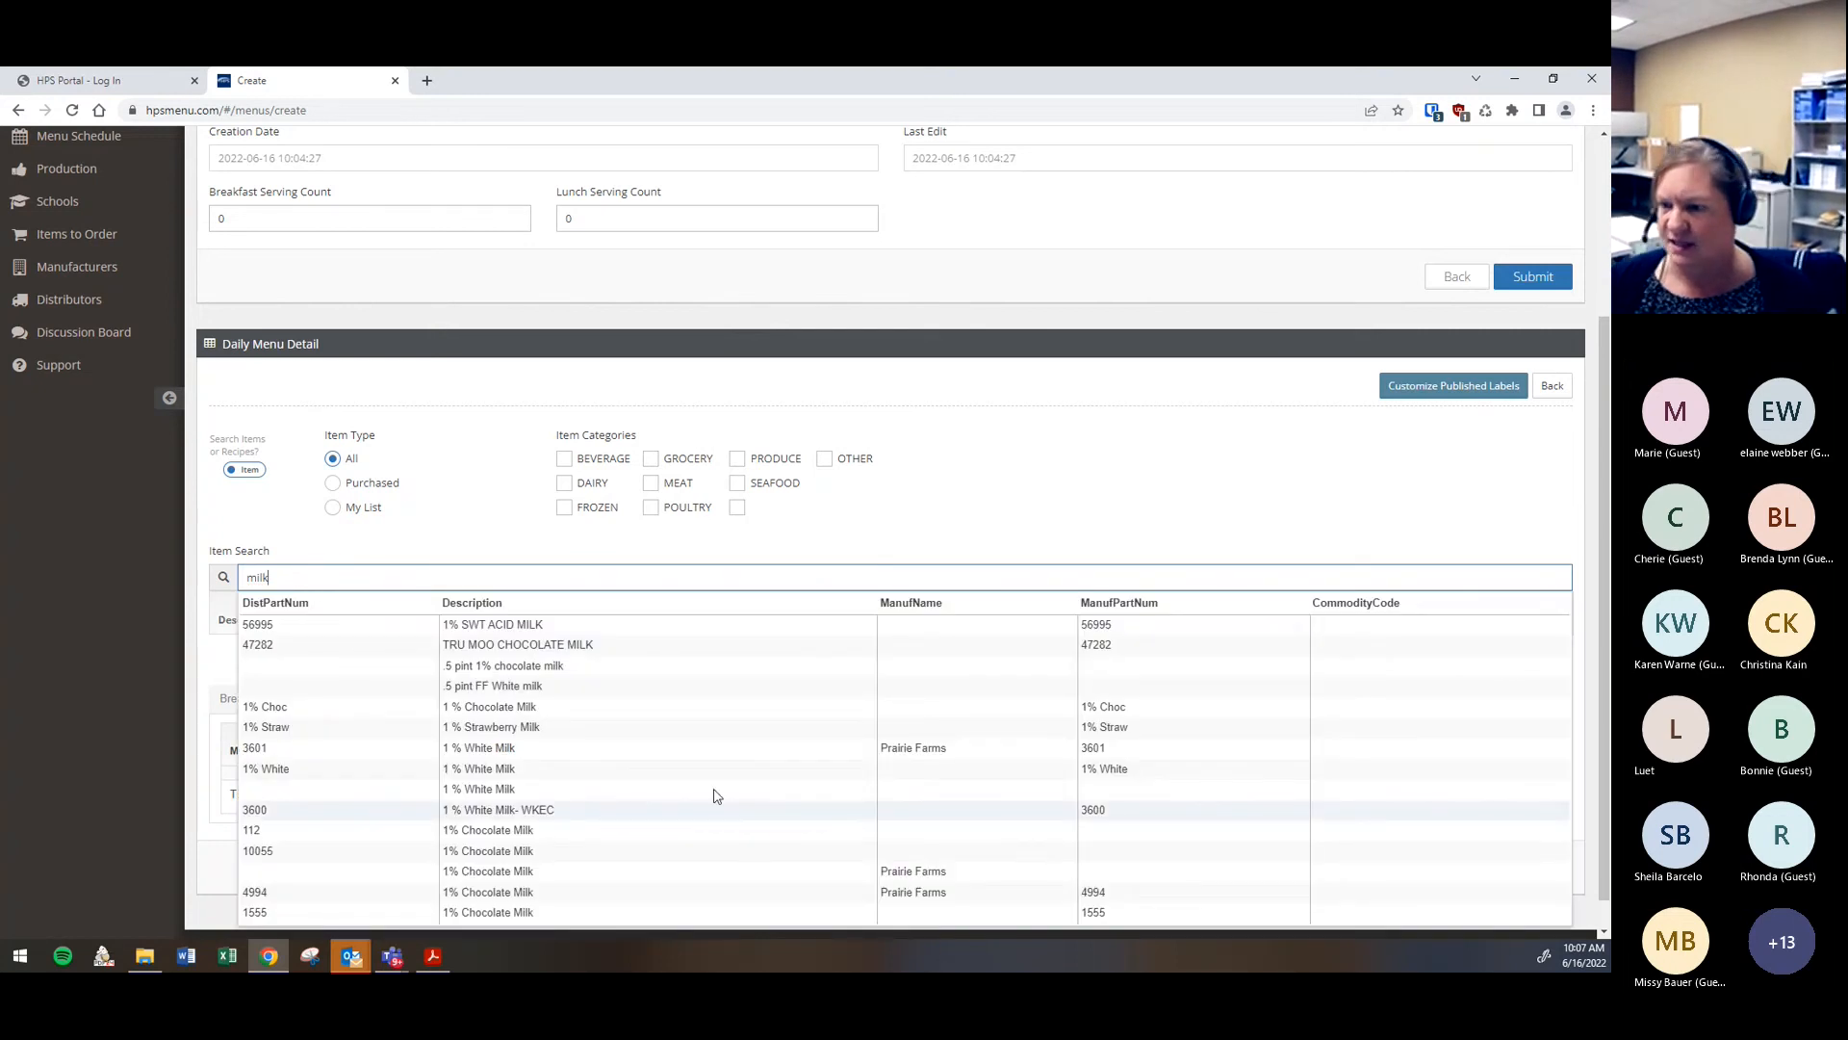
scroll(714, 770, "down", 1)
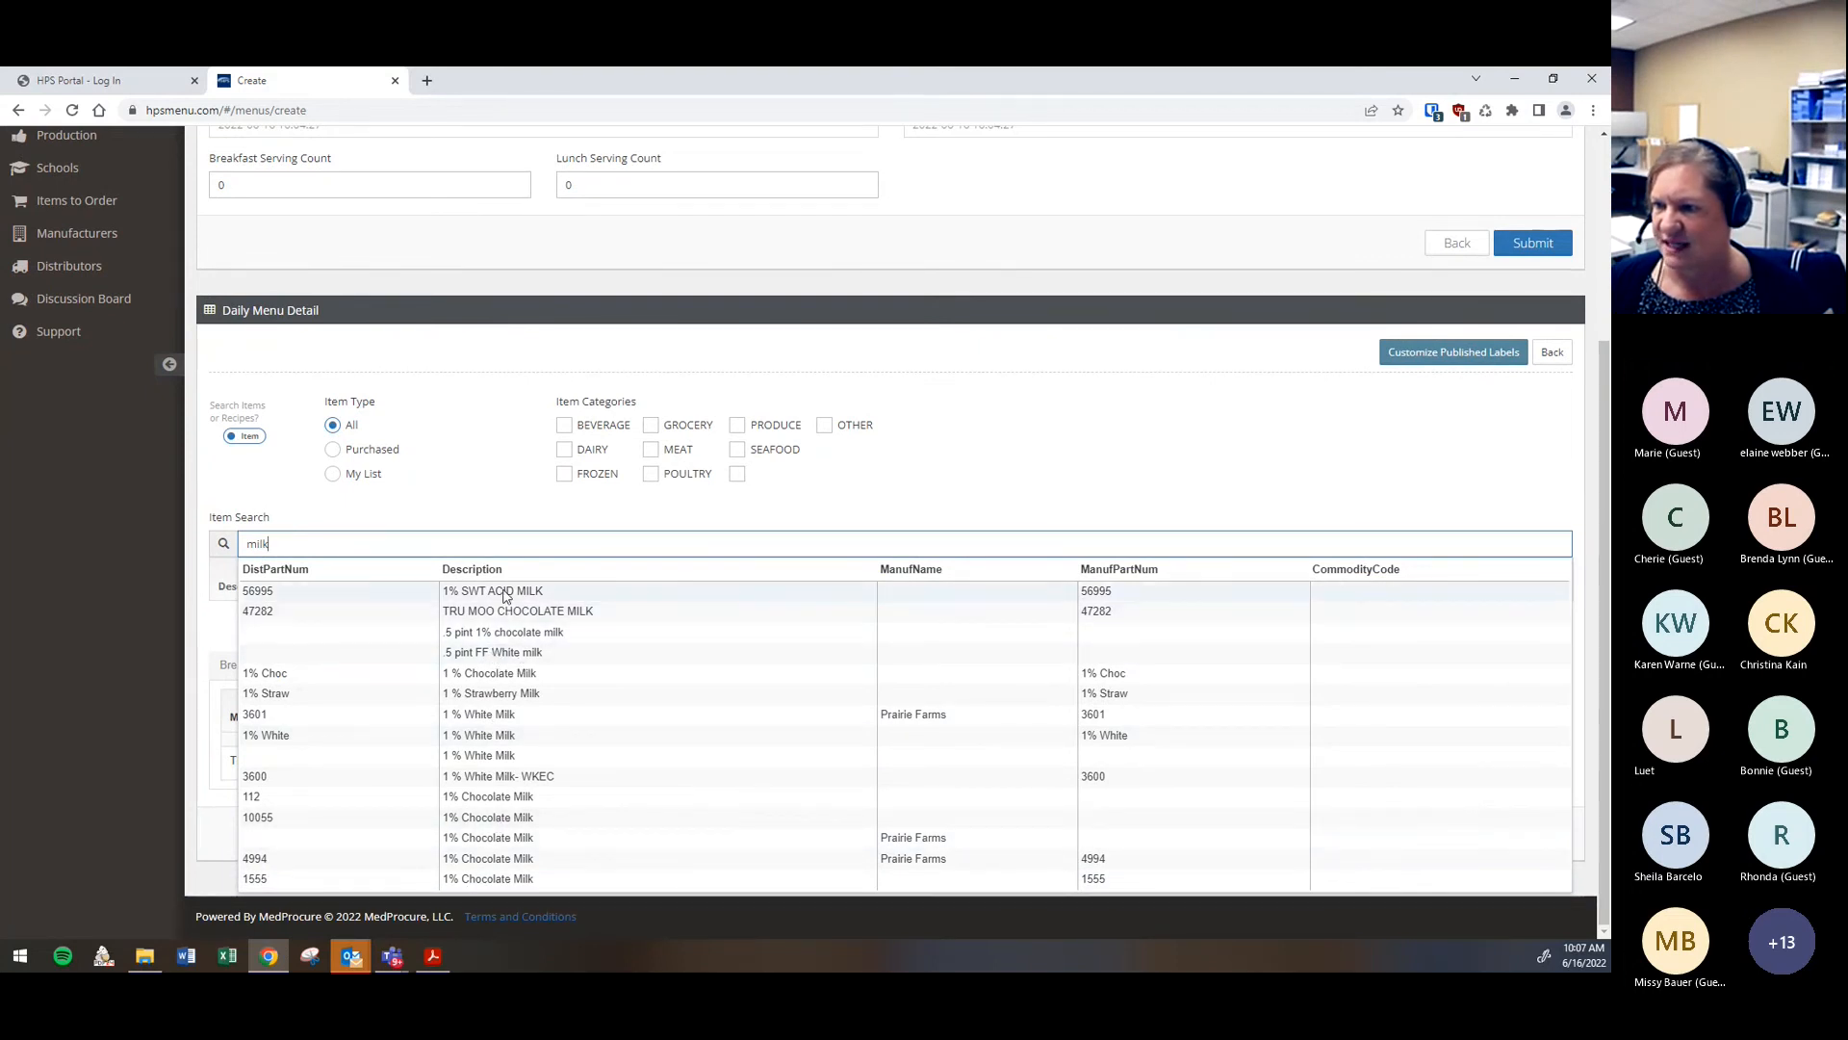
left_click(478, 717)
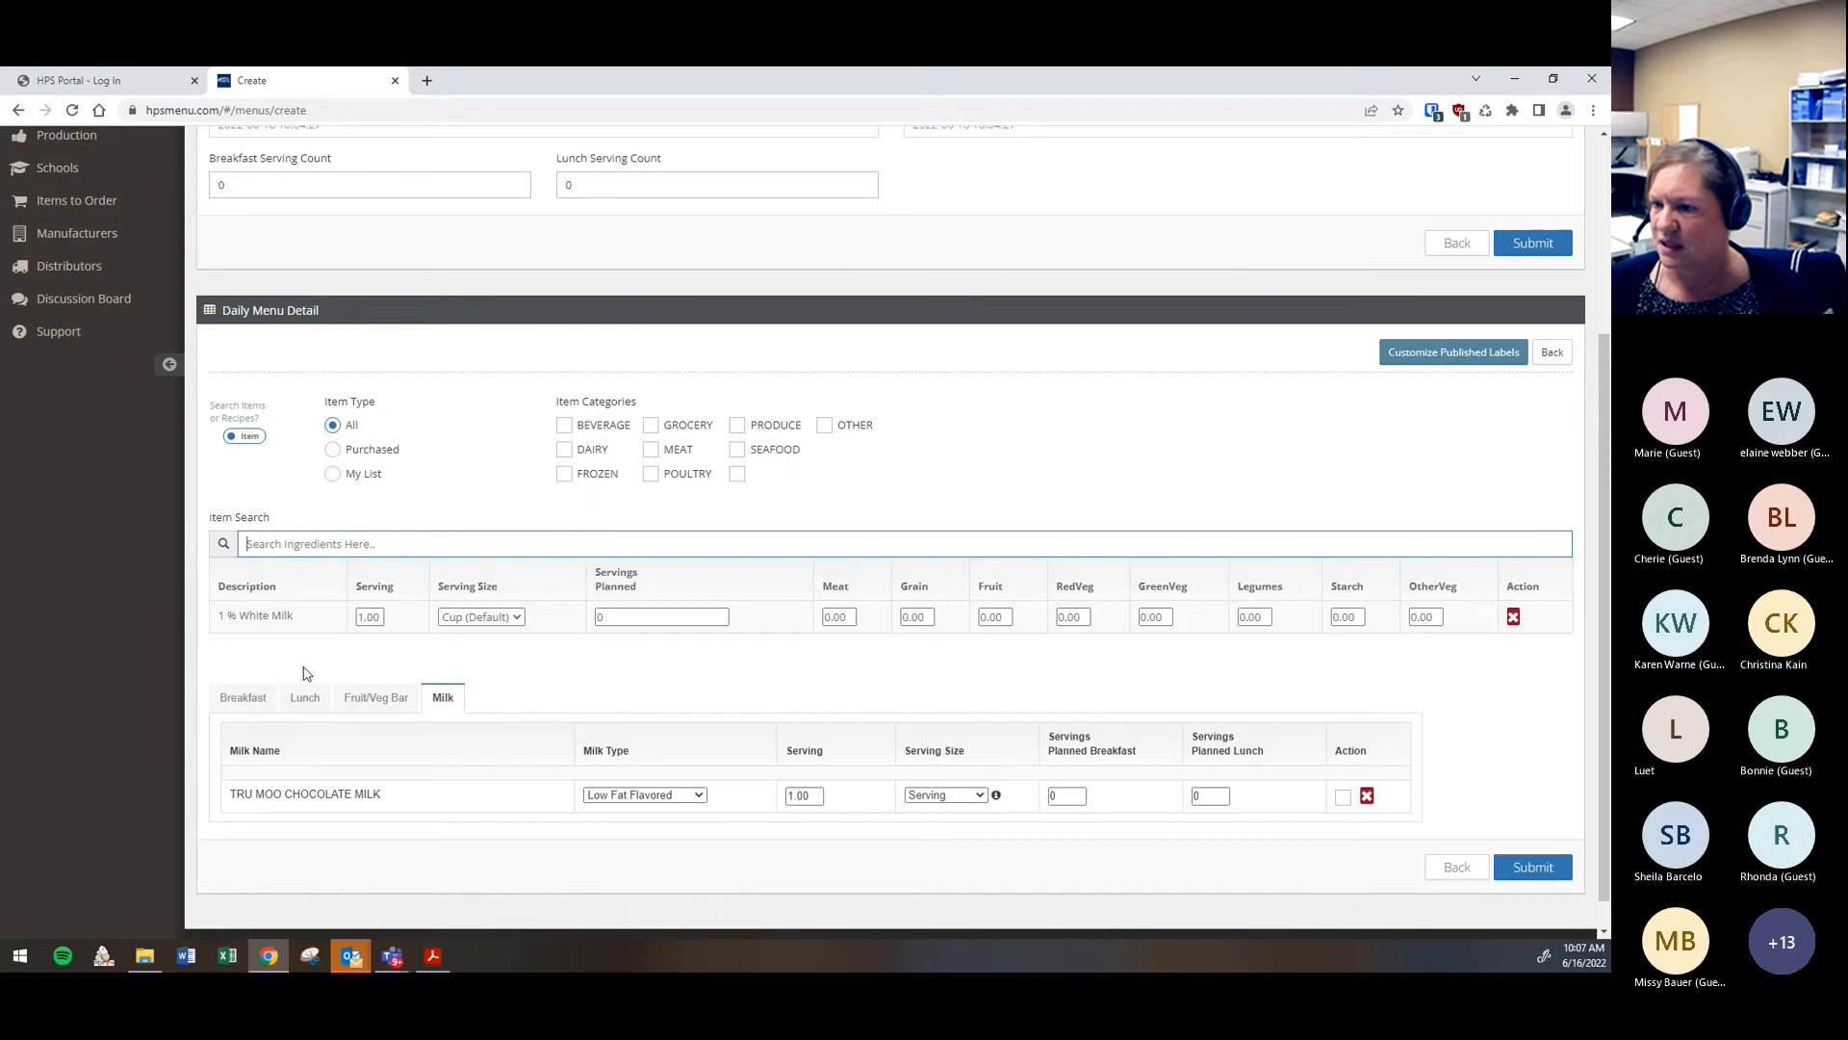
left_click_drag(276, 616, 309, 809)
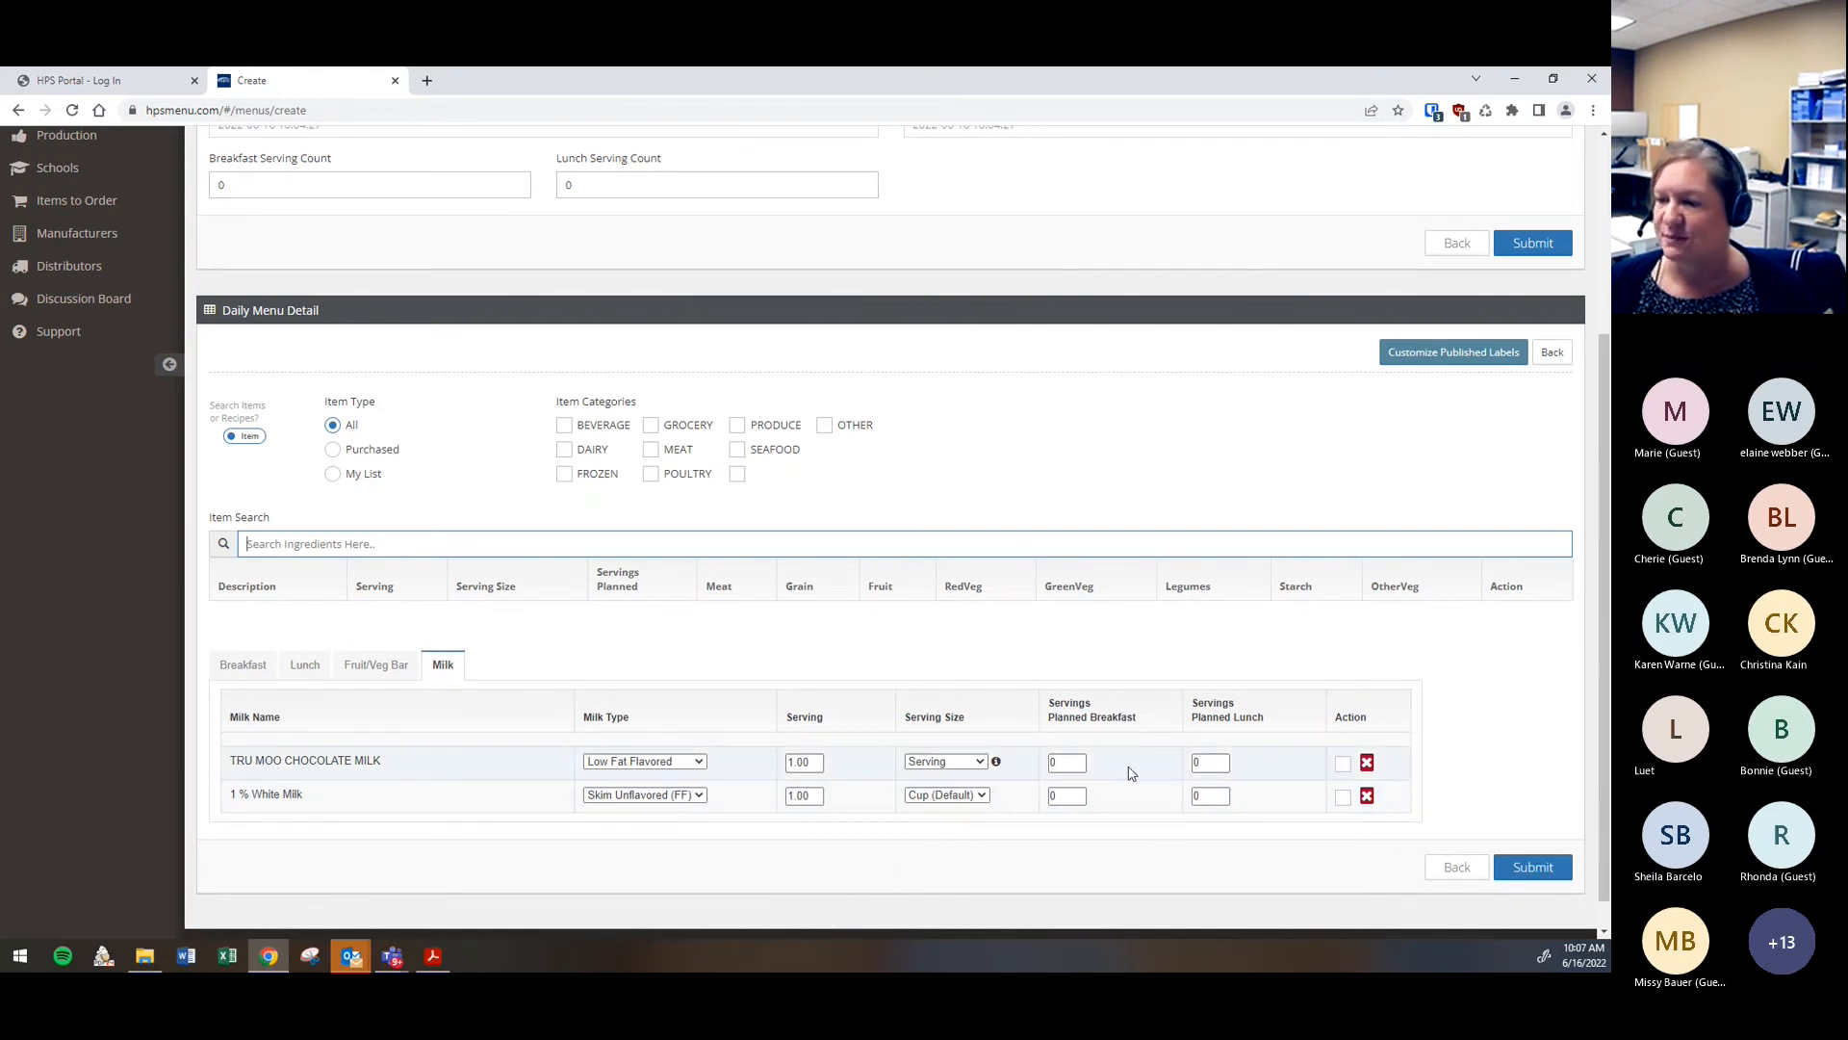
left_click(1534, 869)
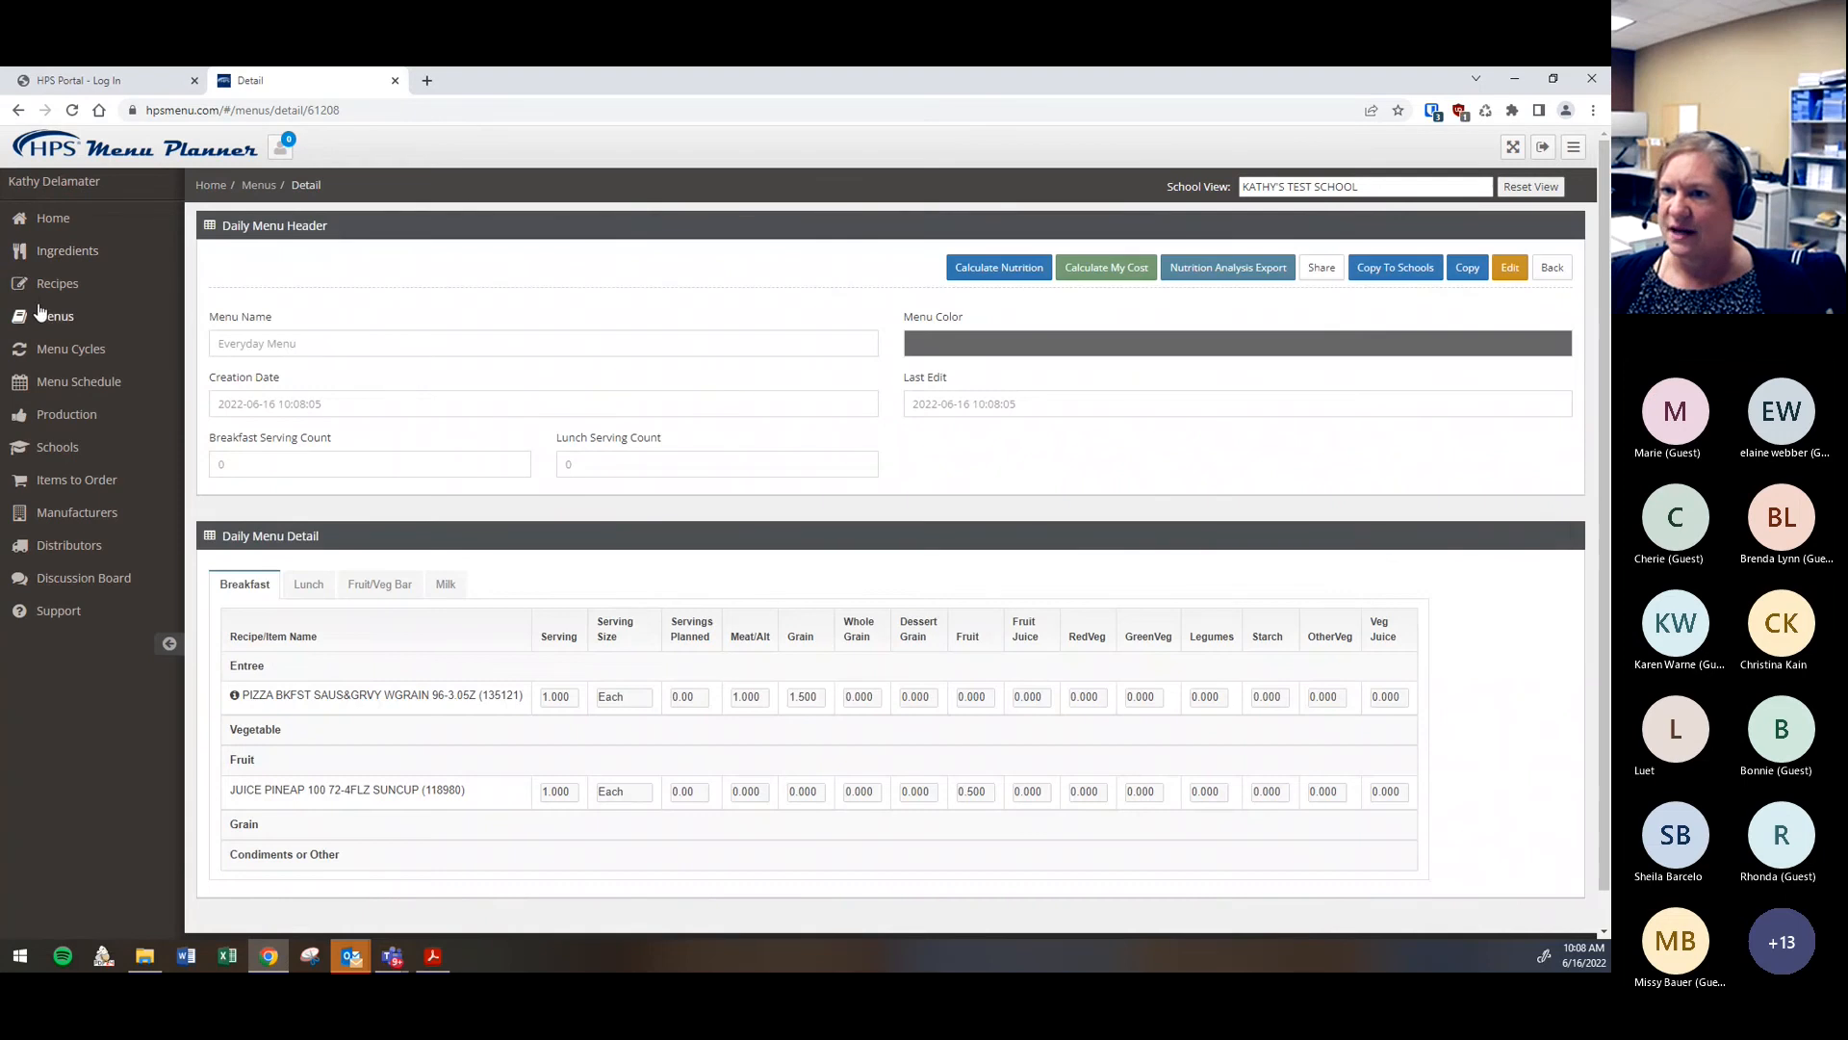
Filter the menu table by "every" and open the details of the black Everyday Menu
left_click(49, 325)
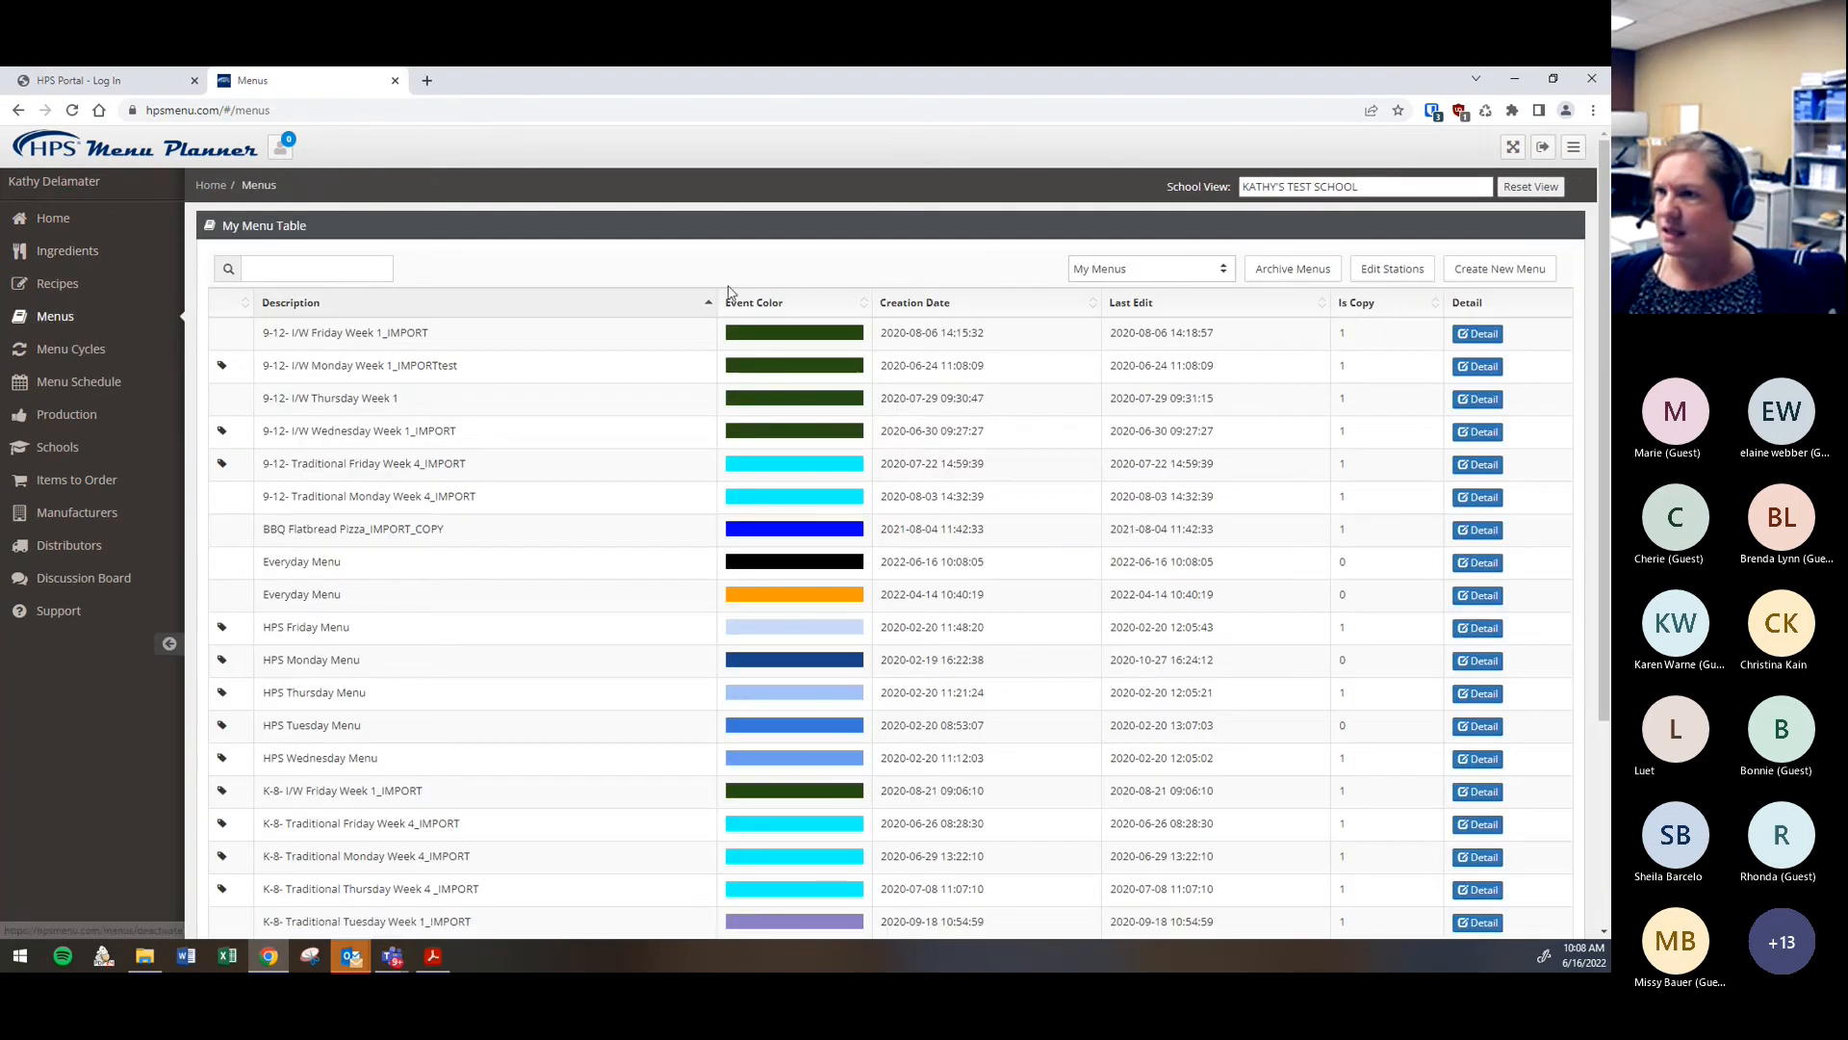
left_click(361, 265)
type("every")
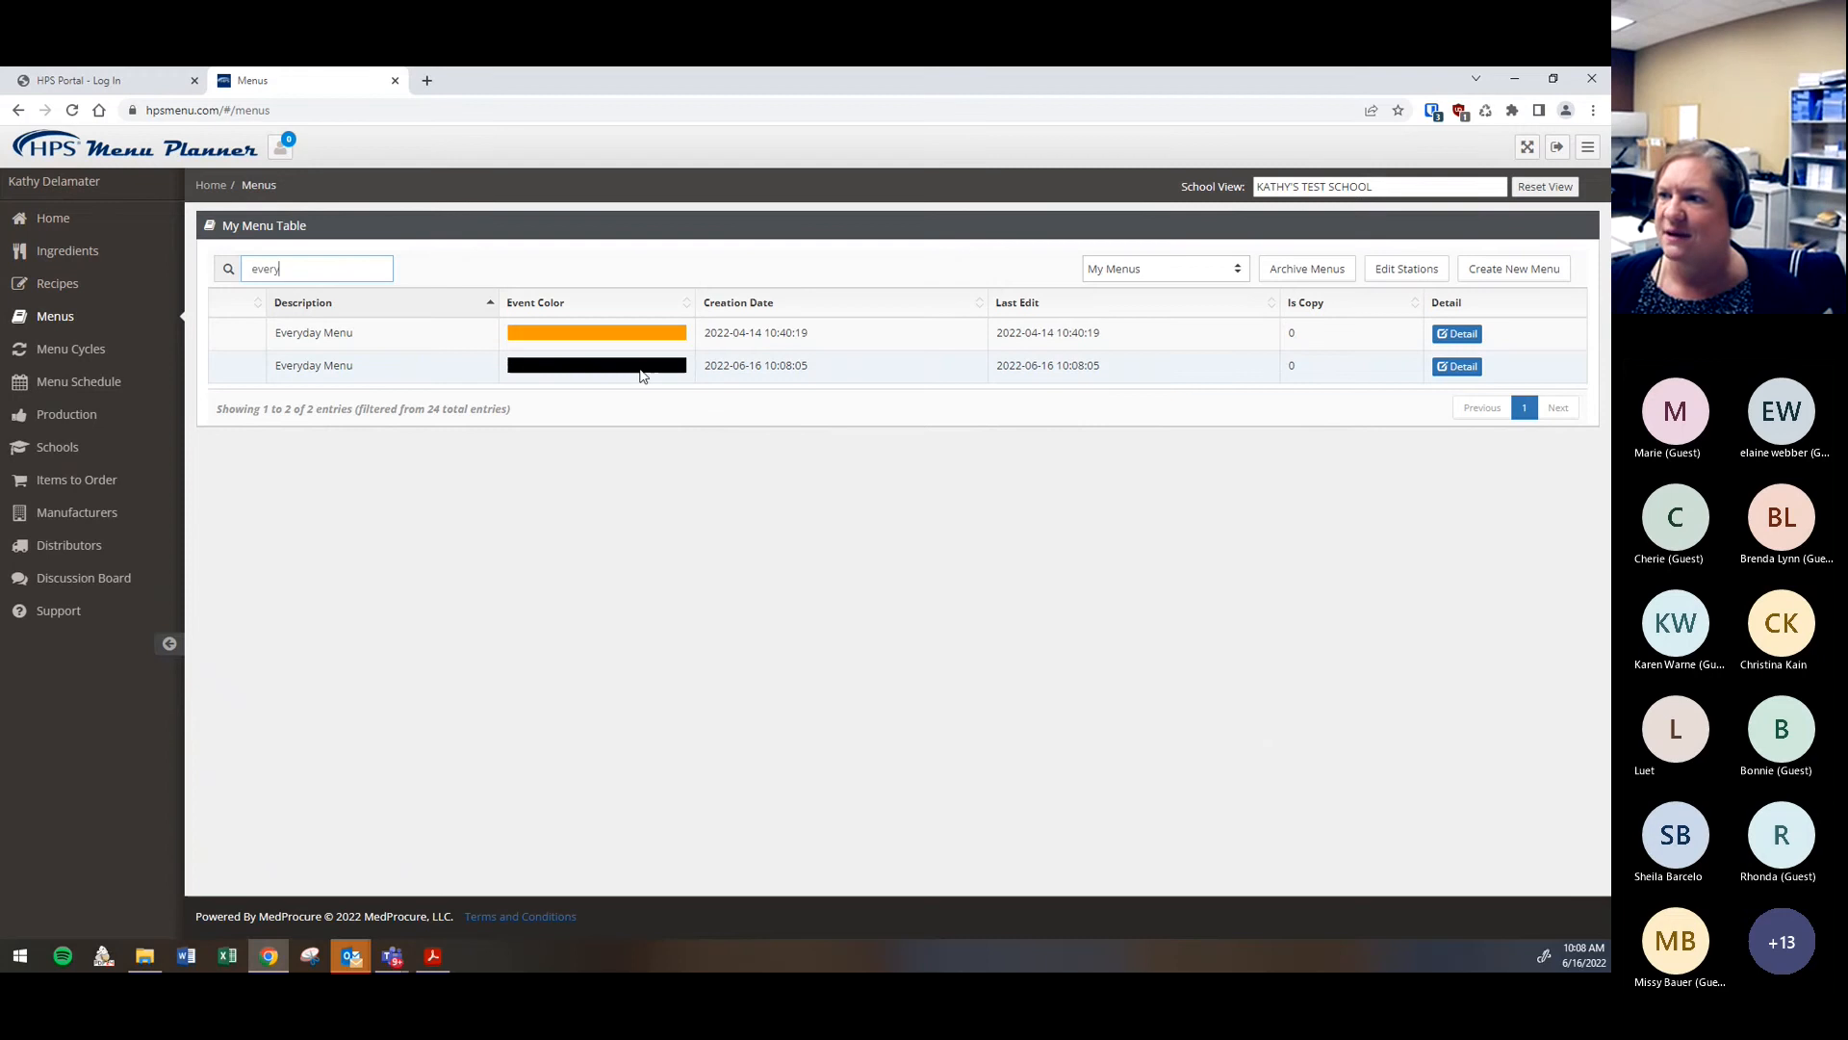
left_click(1467, 375)
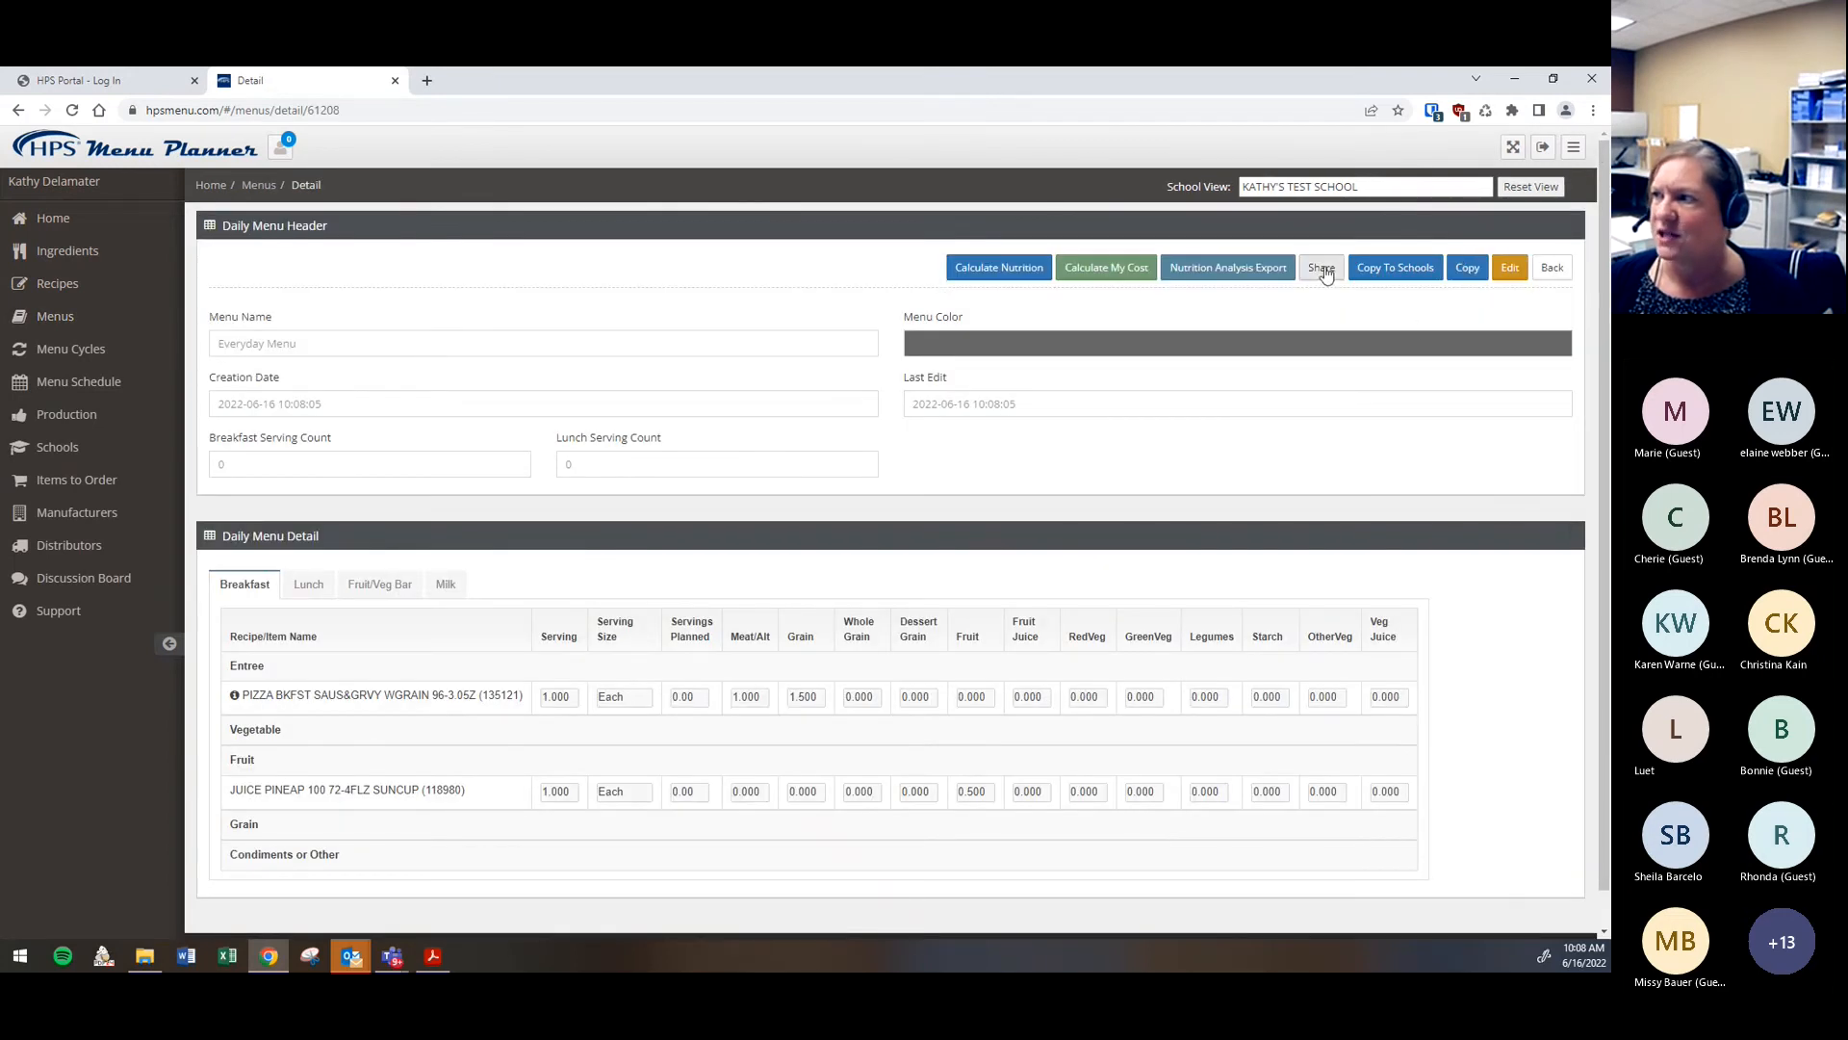
Start a copy of the Everyday Menu and name it Burger Day
left_click(1465, 271)
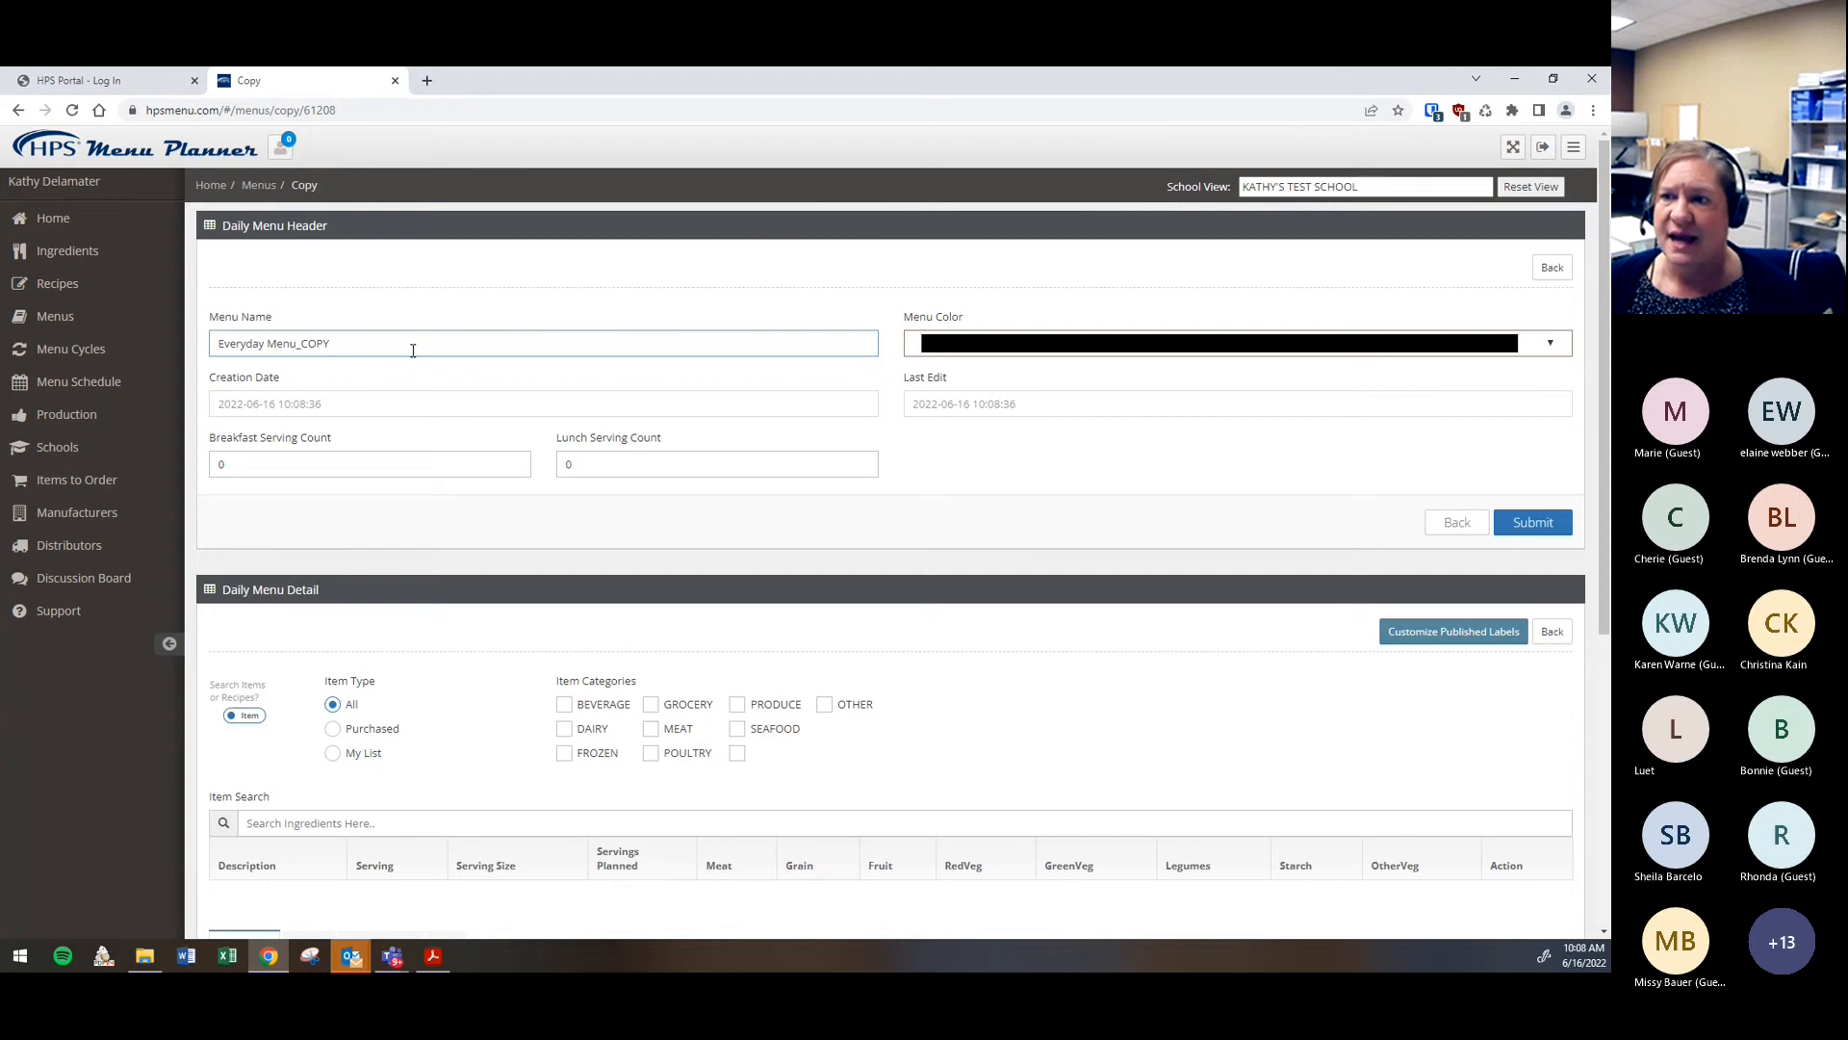
left_click_drag(333, 345, 201, 347)
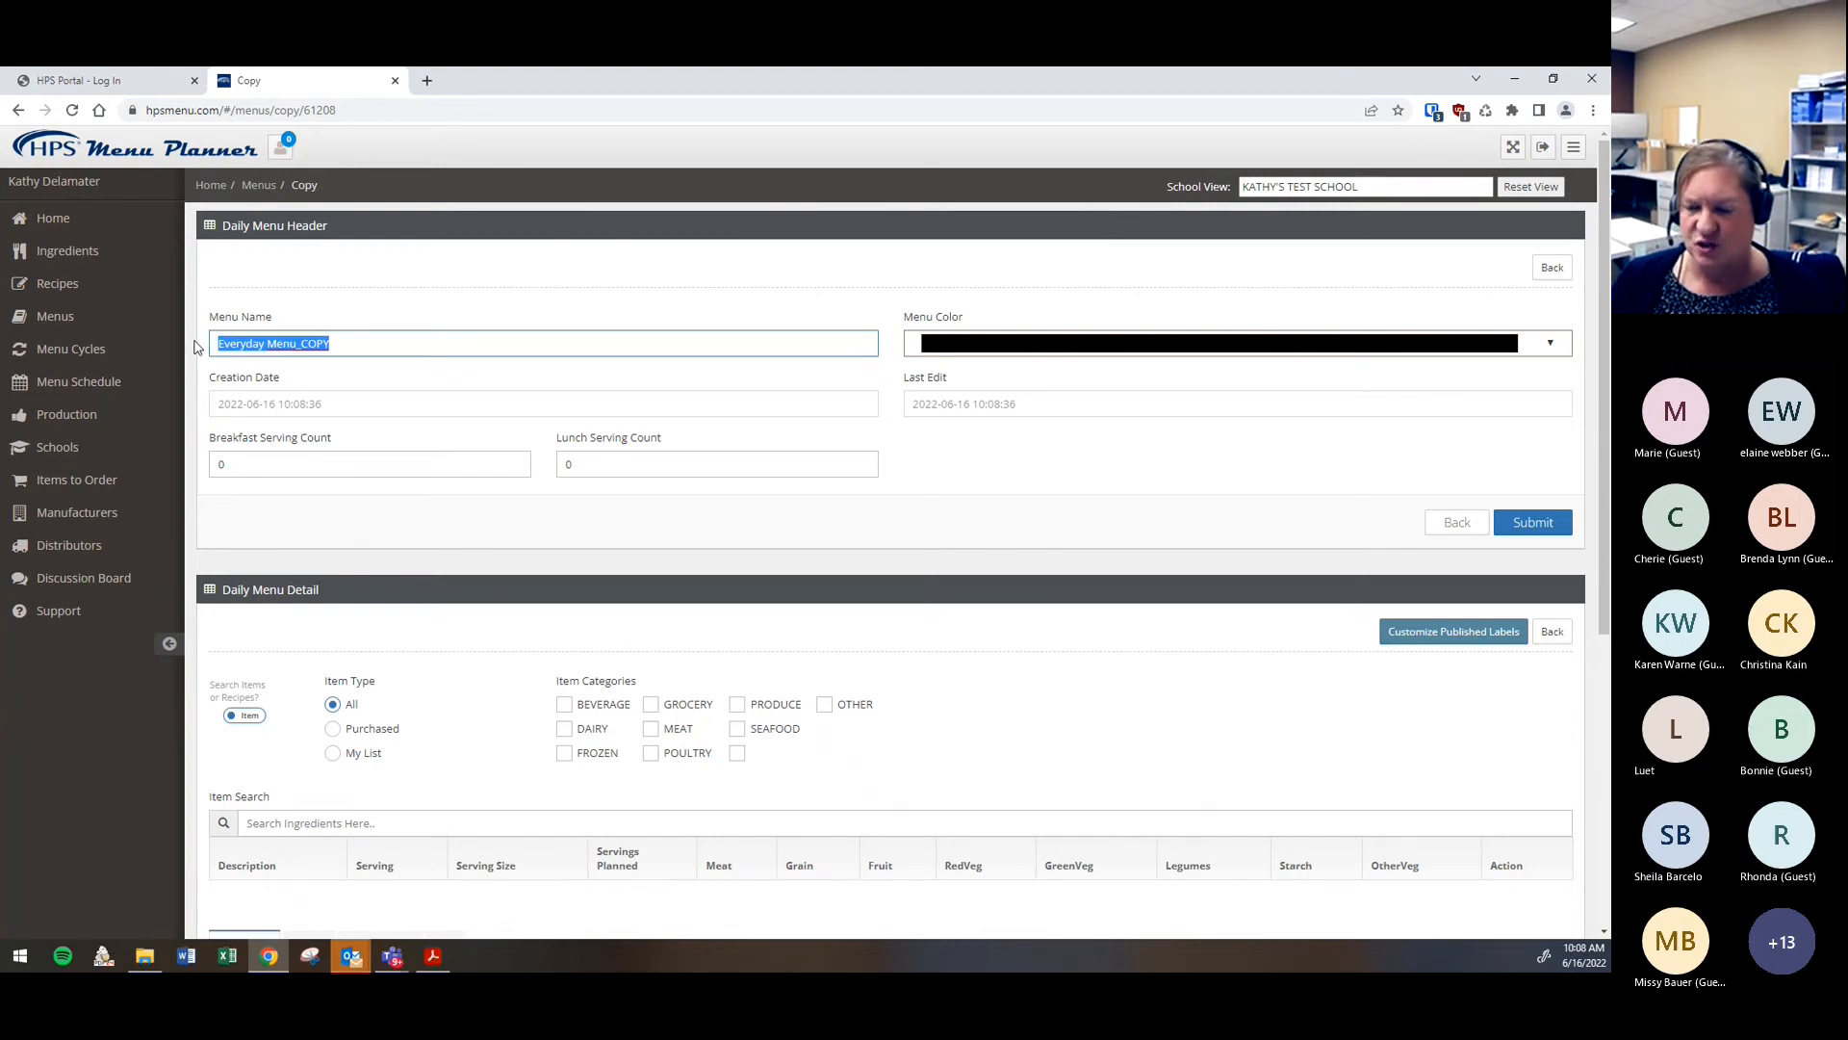
type("Burg")
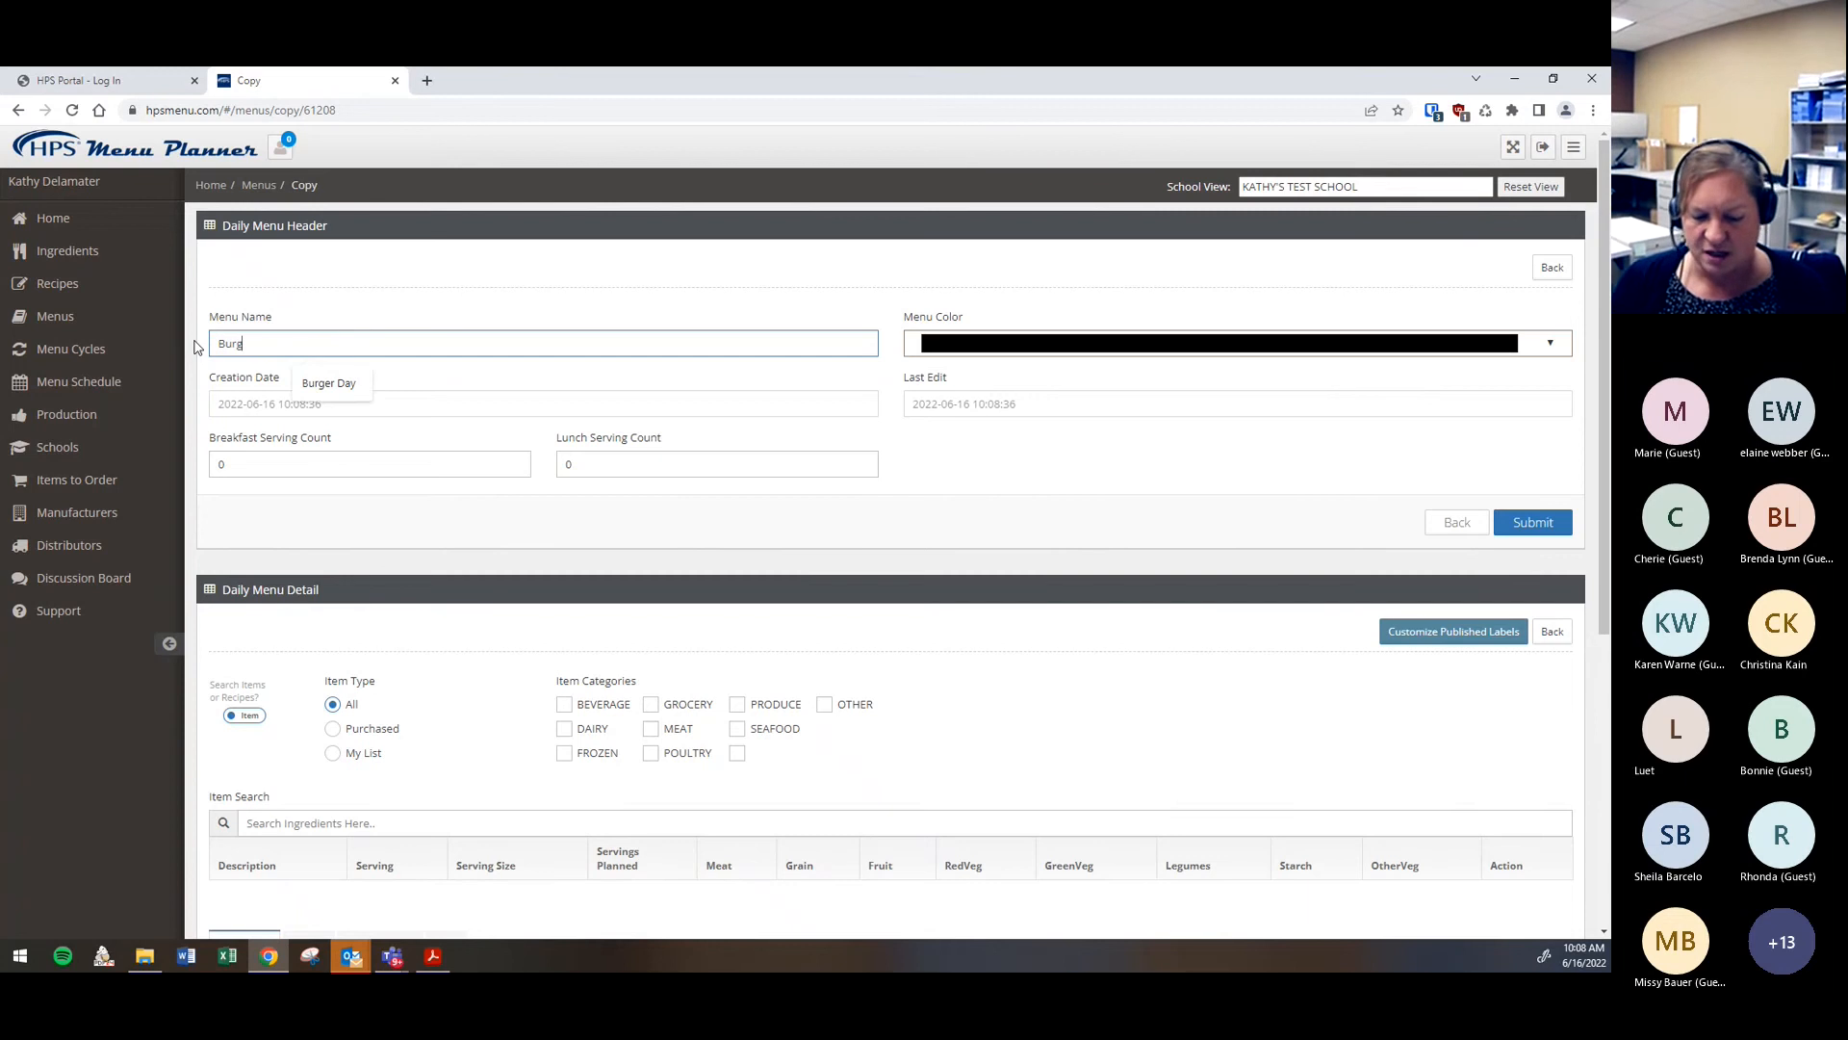
type("erda")
key("BackSpace")
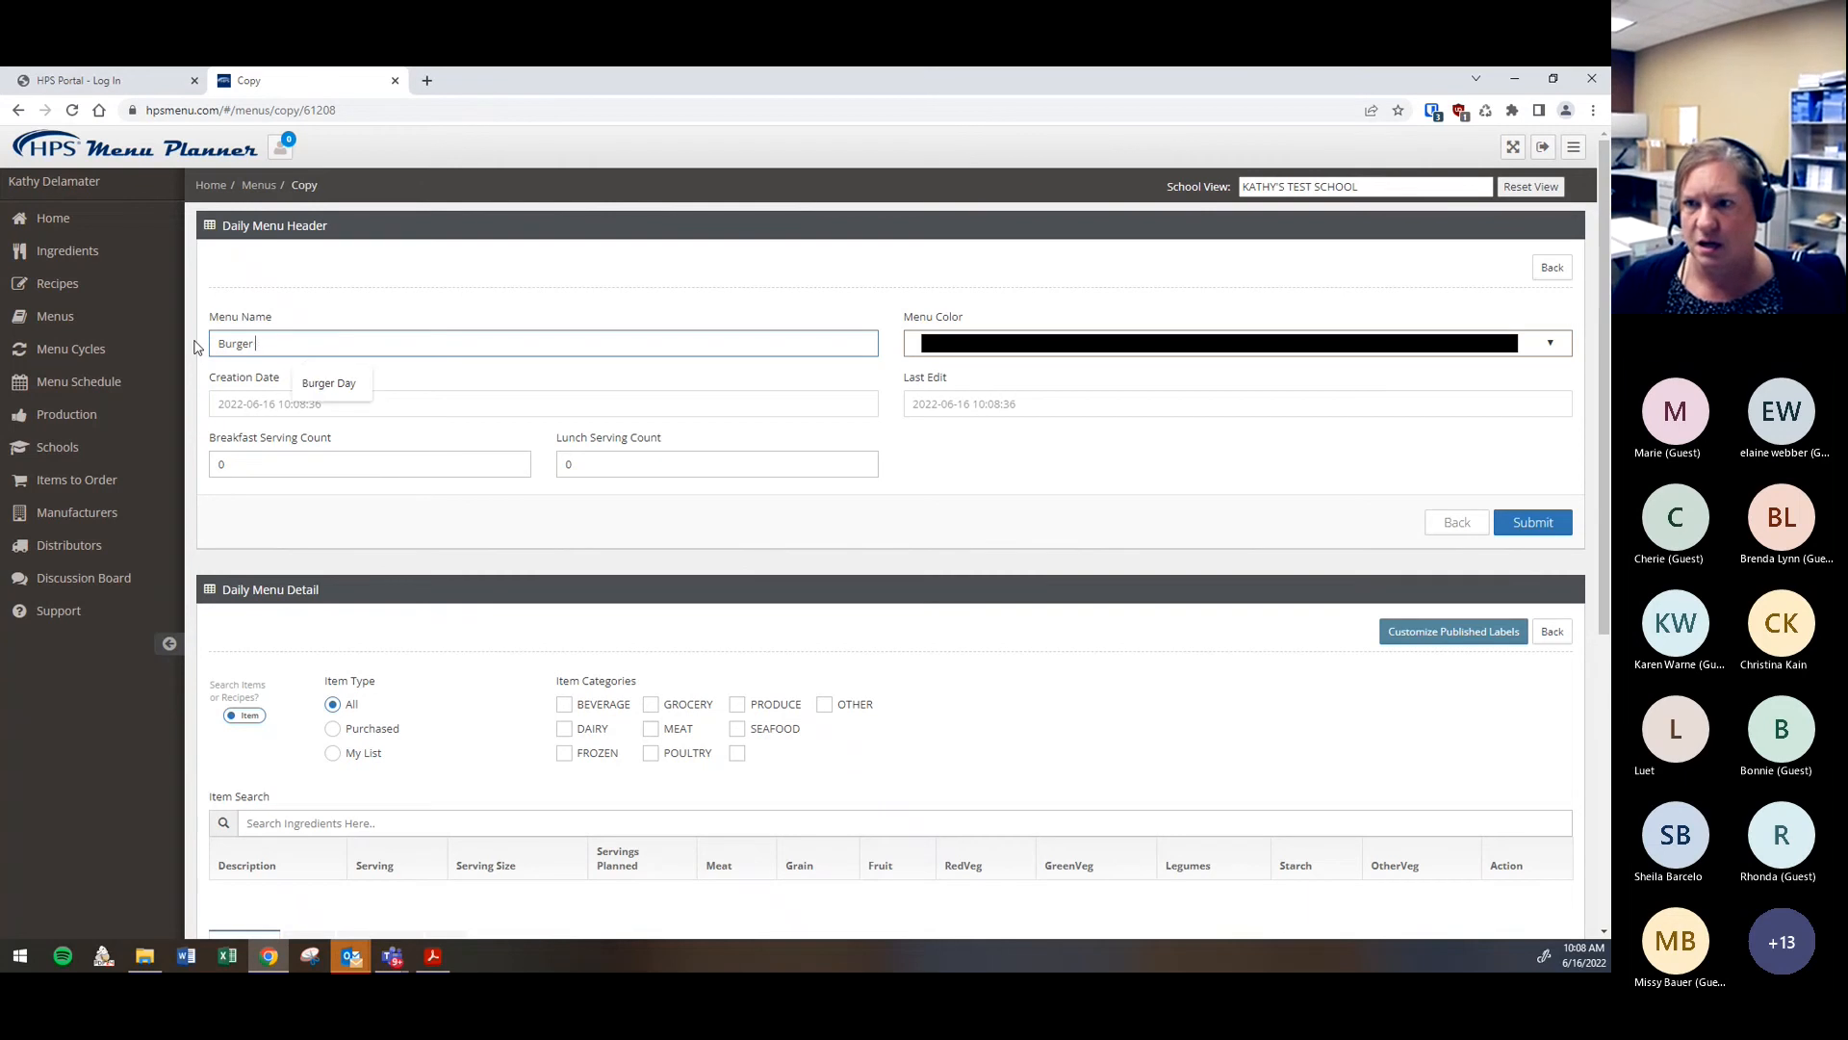
type("Day")
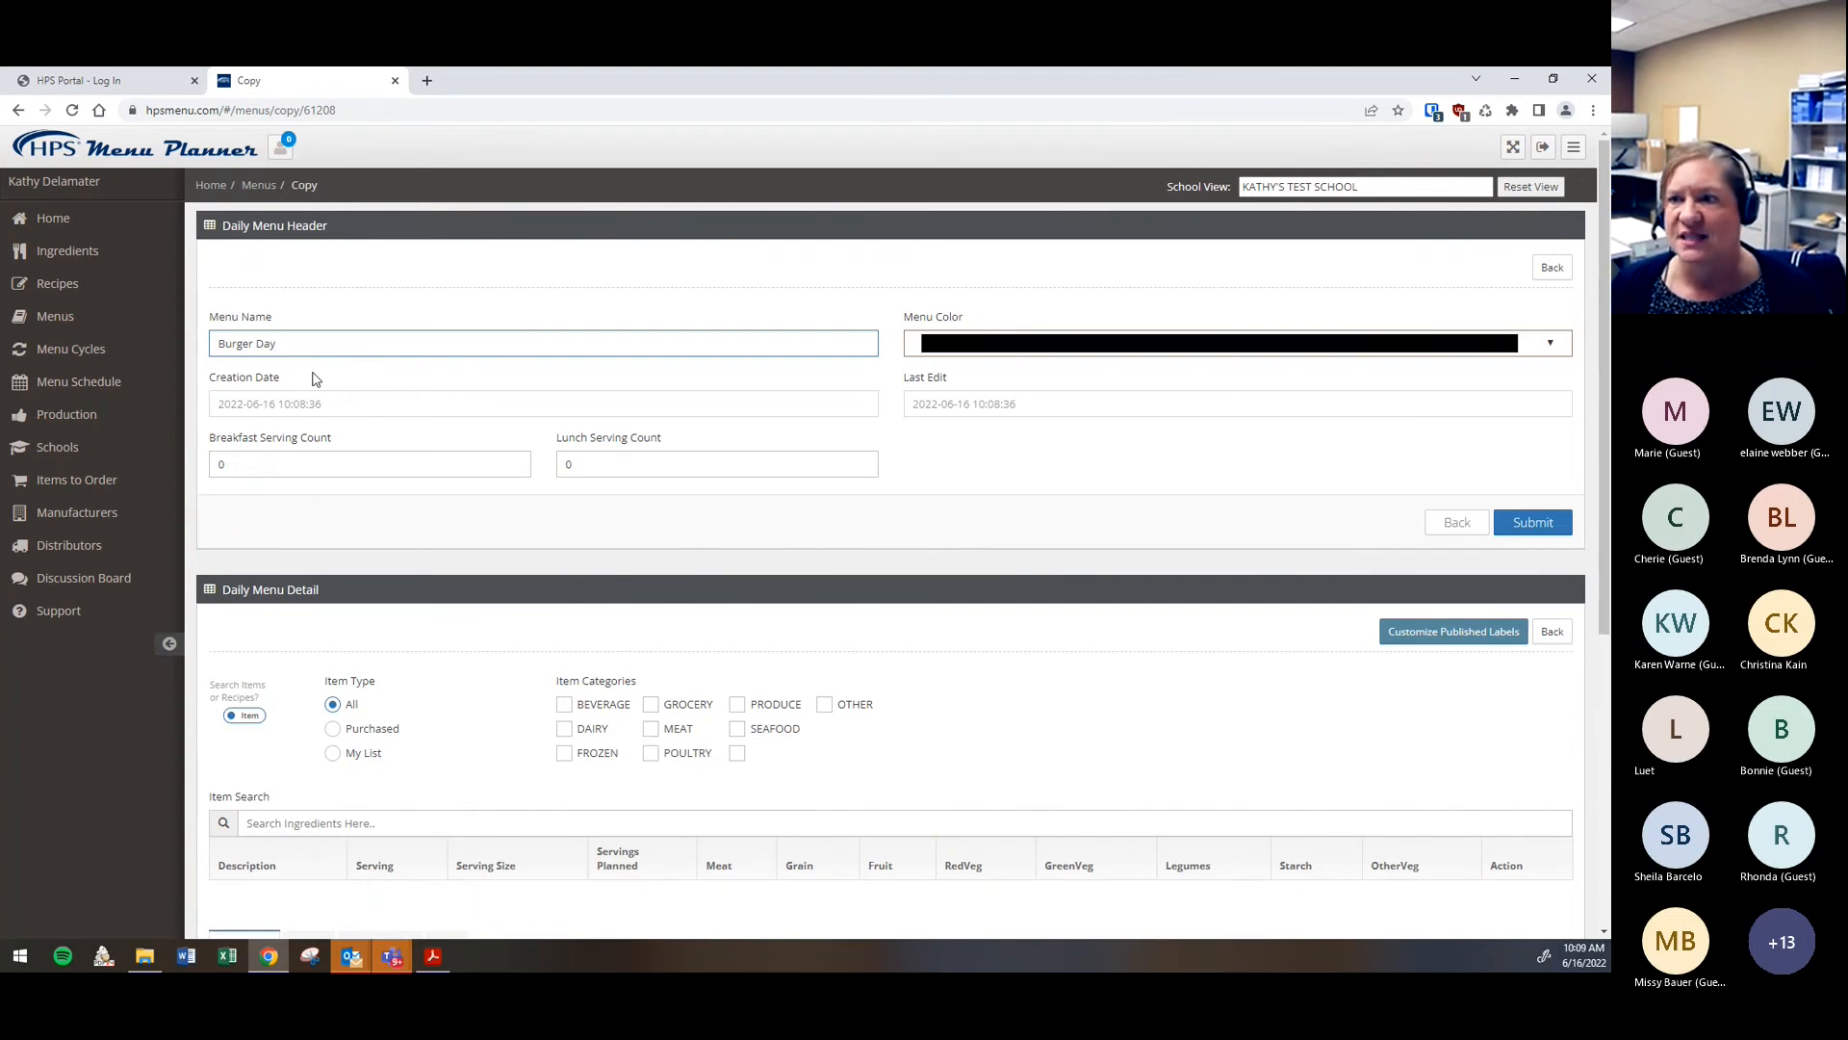
Set the Whole Grain value of the breakfast pizza entree to 1.5
scroll(1131, 501, "down", 2)
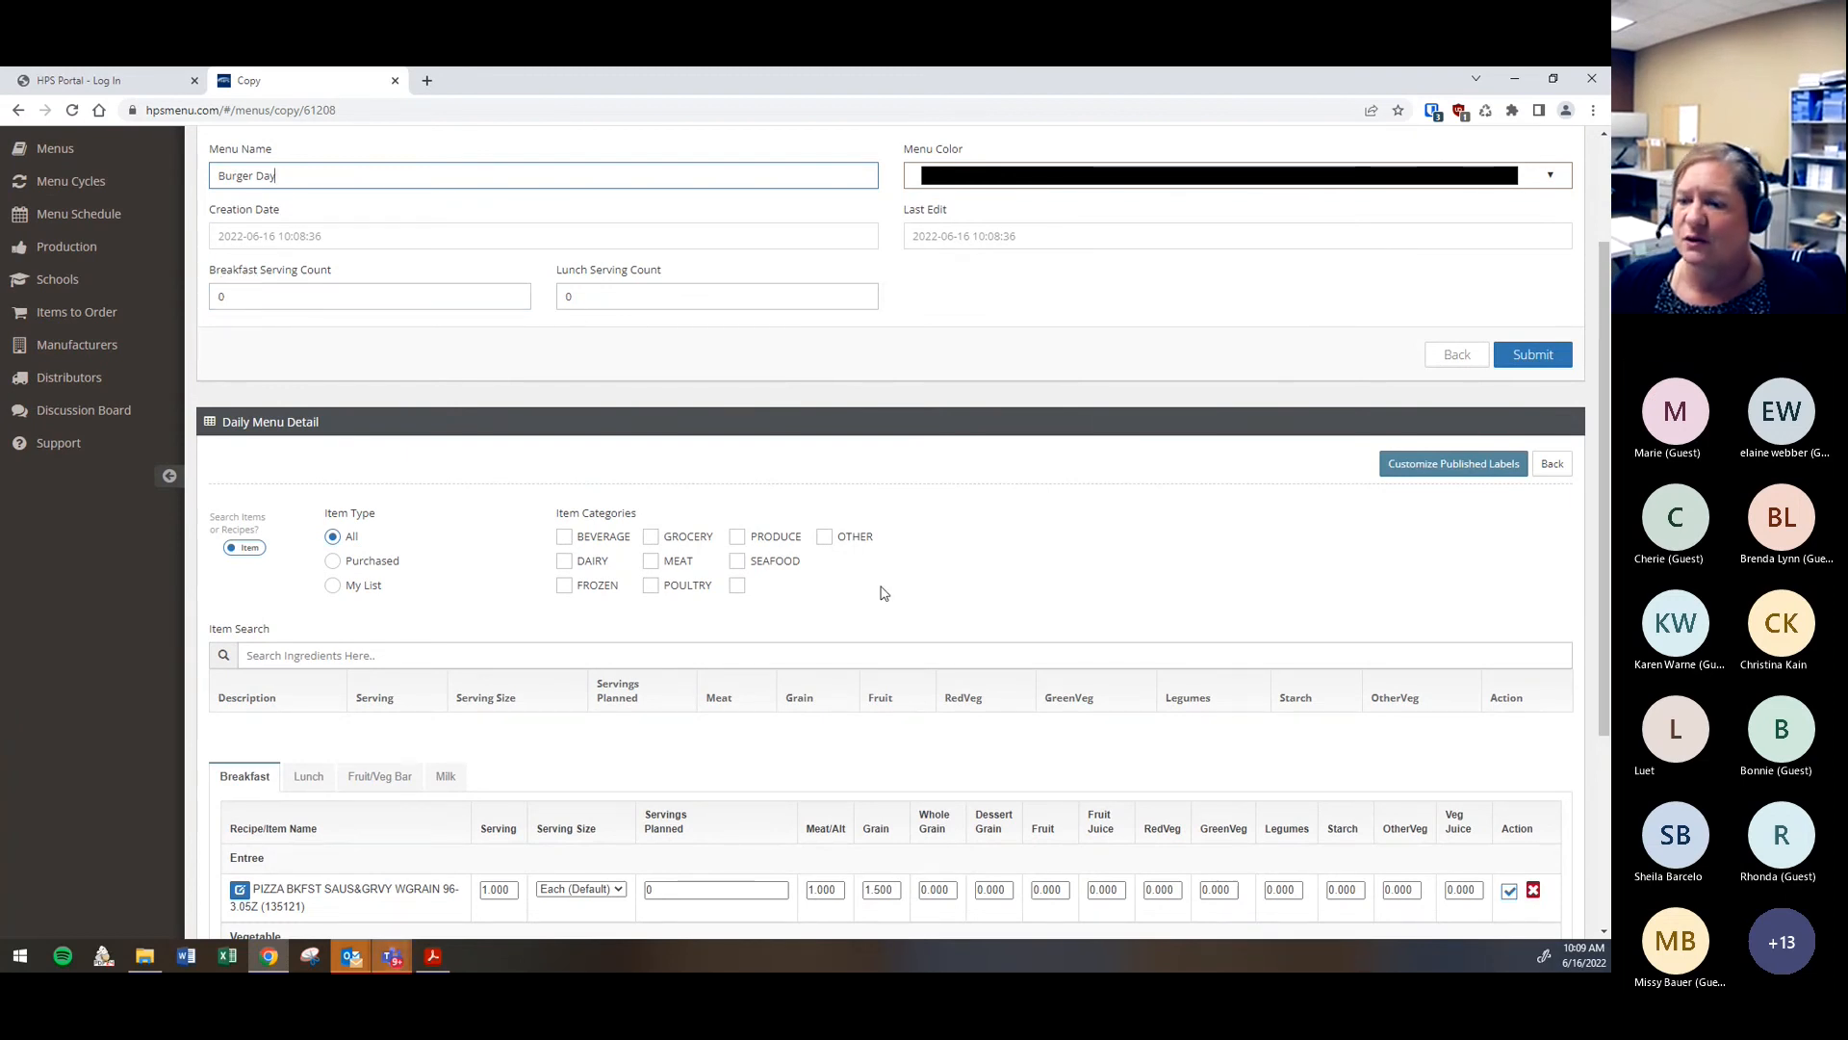
scroll(879, 590, "down", 3)
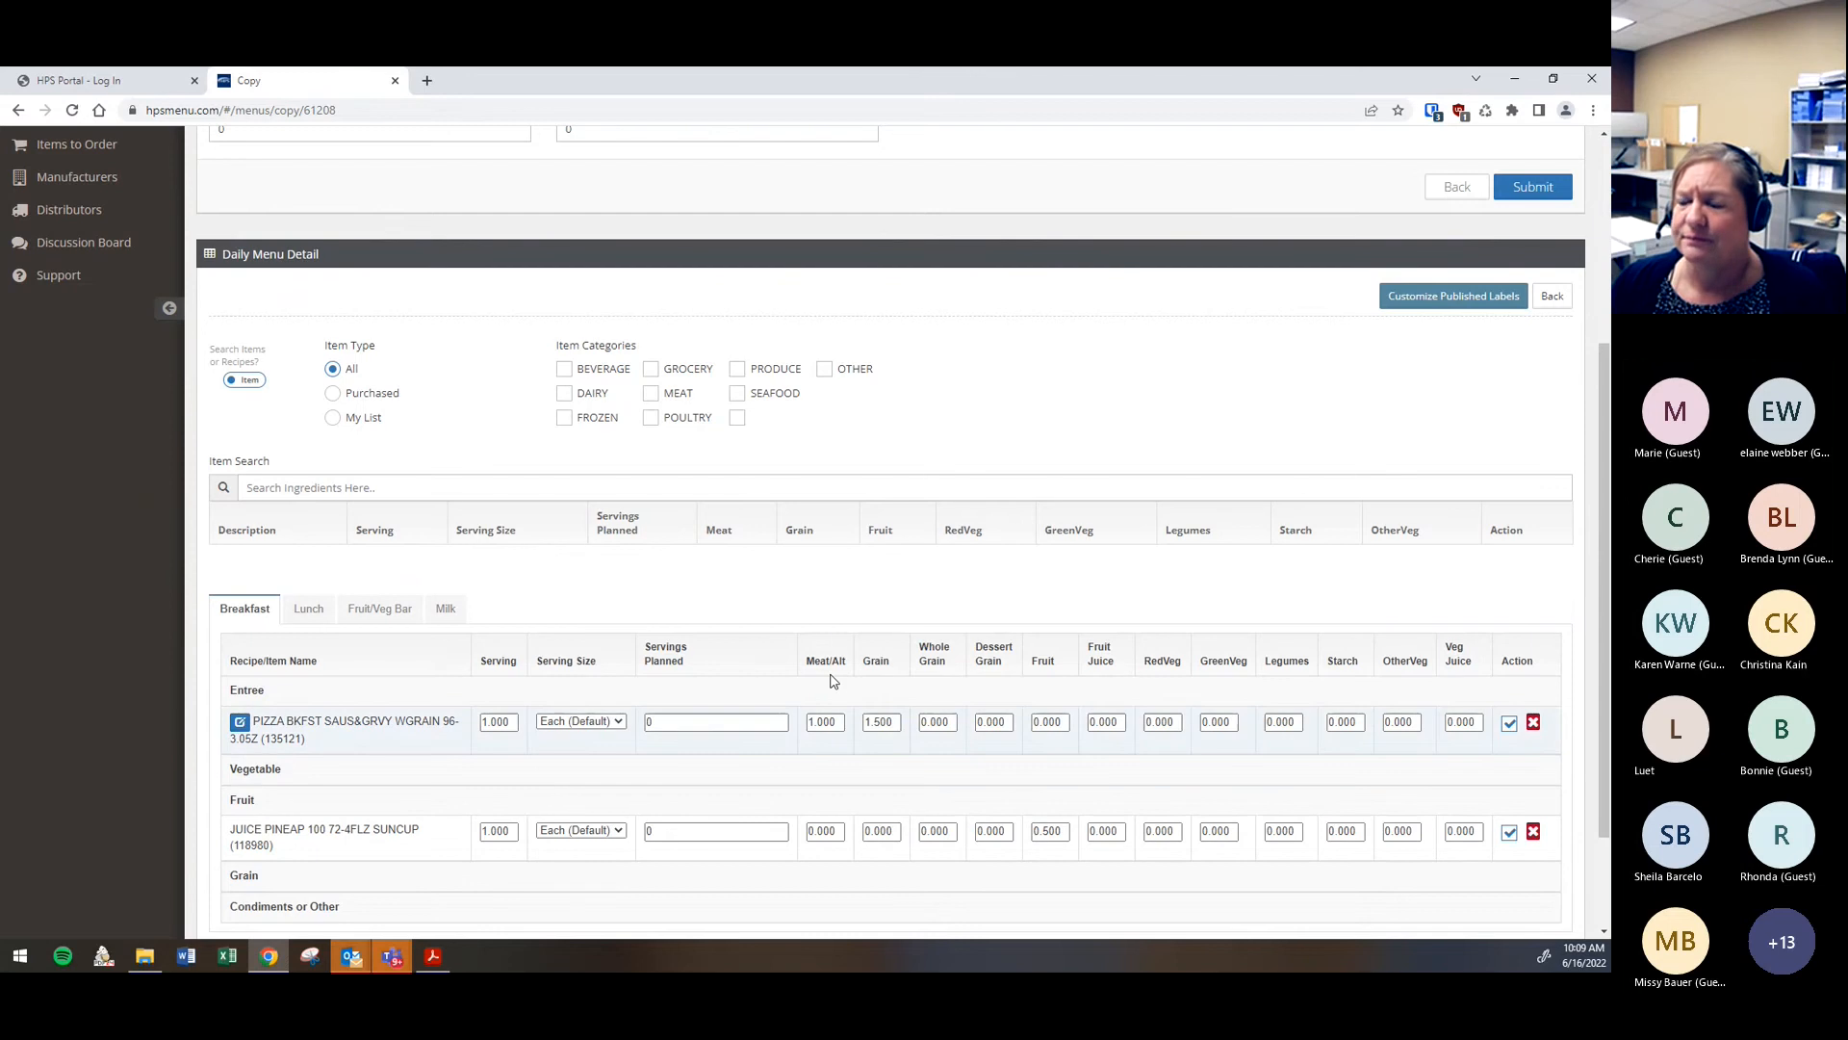
scroll(835, 673, "down", 2)
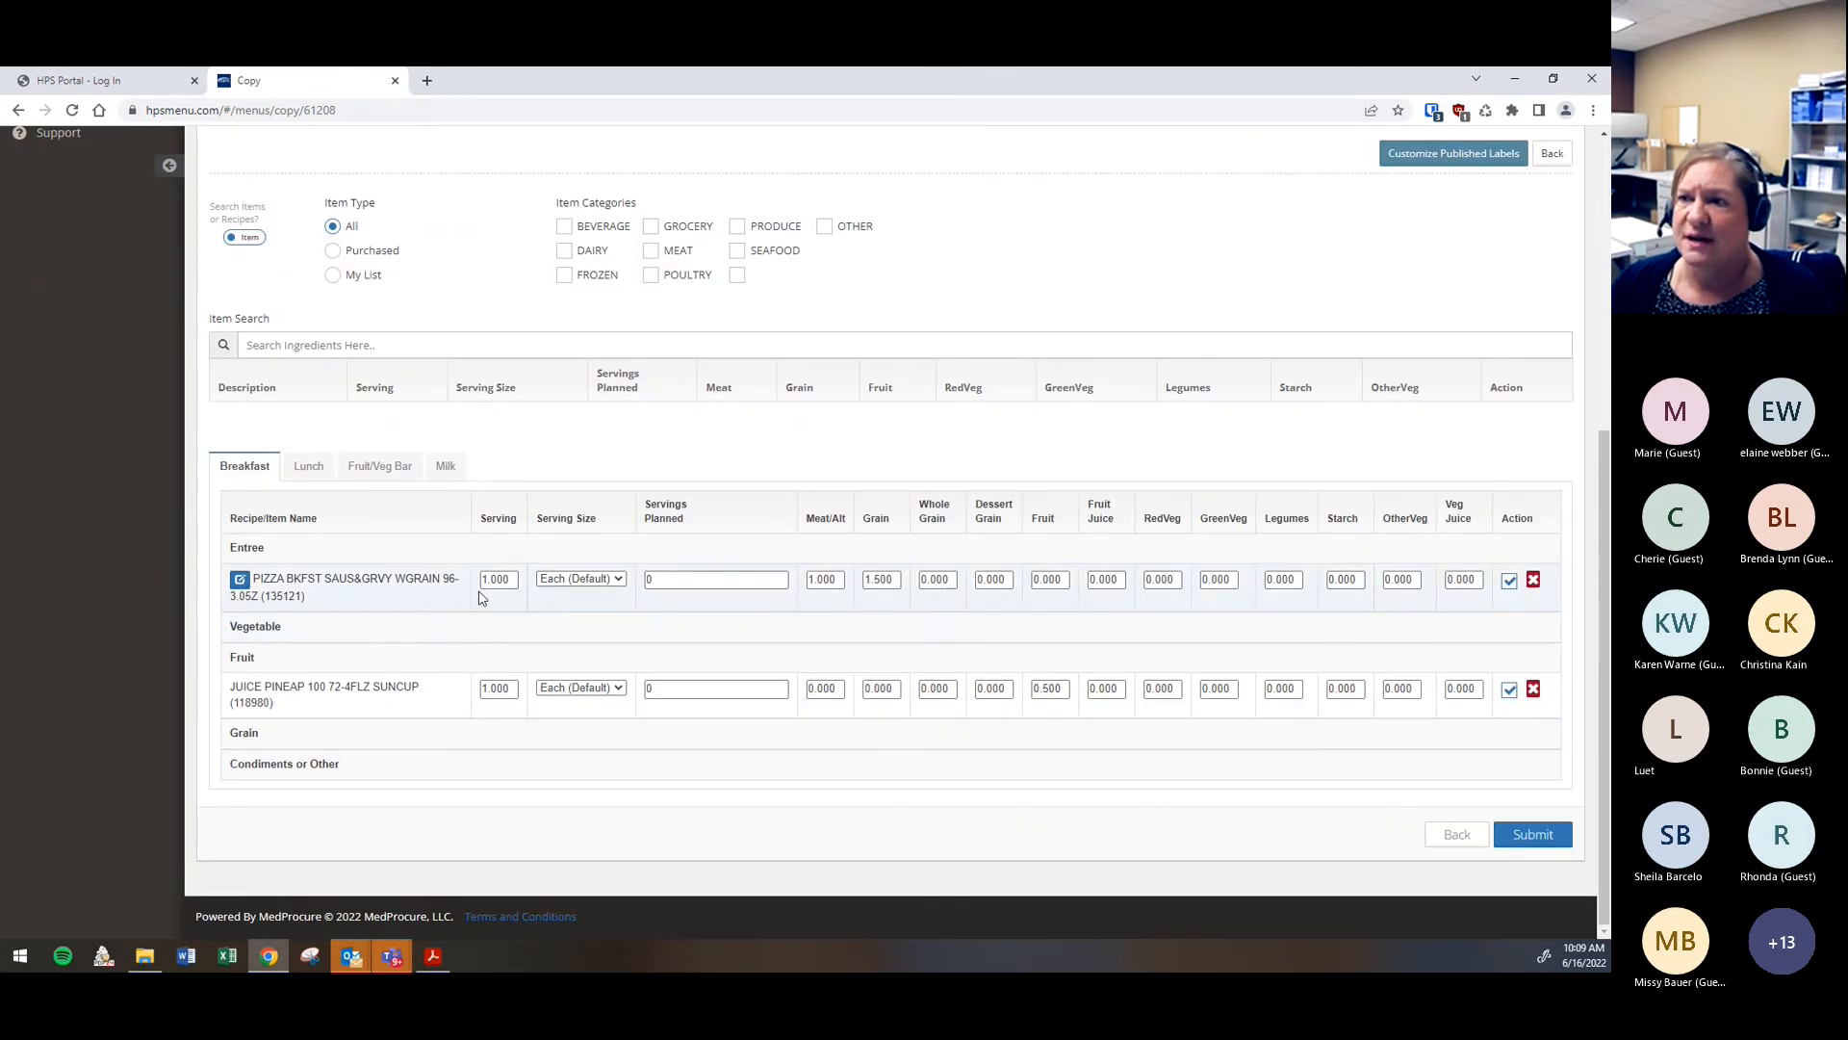
scroll(839, 635, "up", 4)
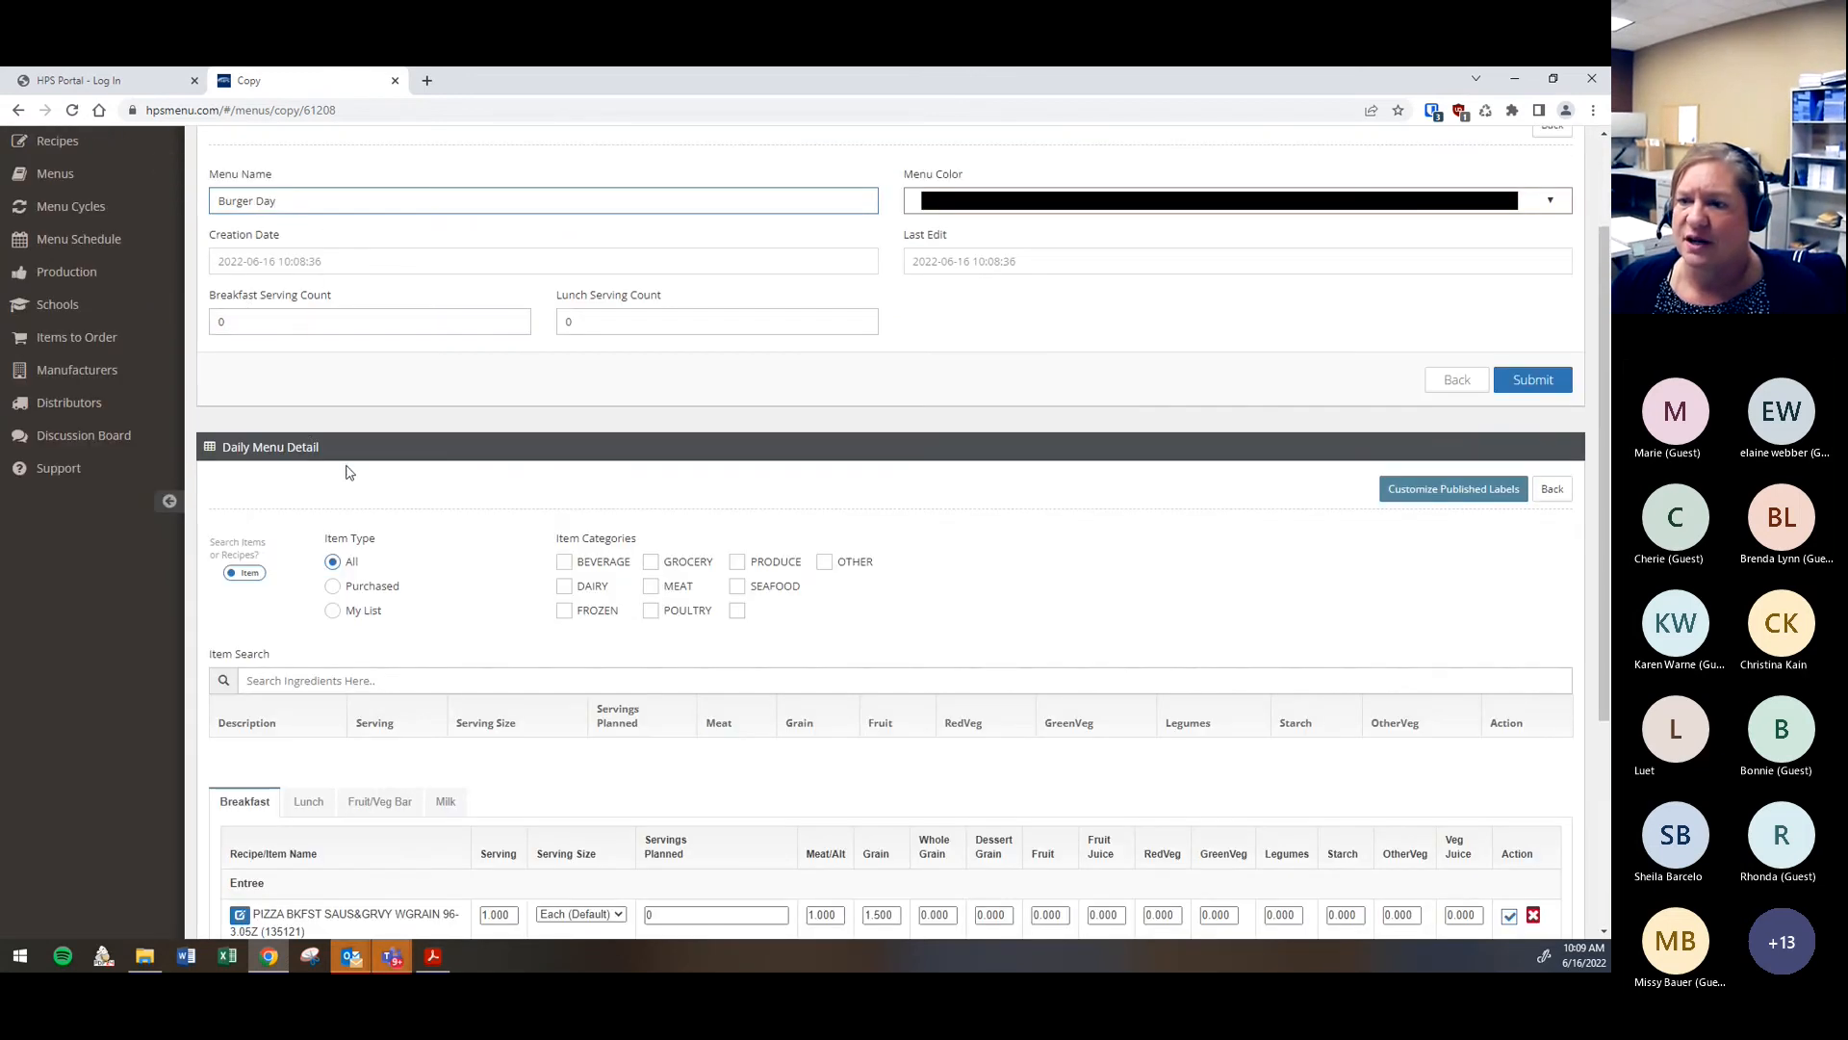
scroll(434, 575, "down", 2)
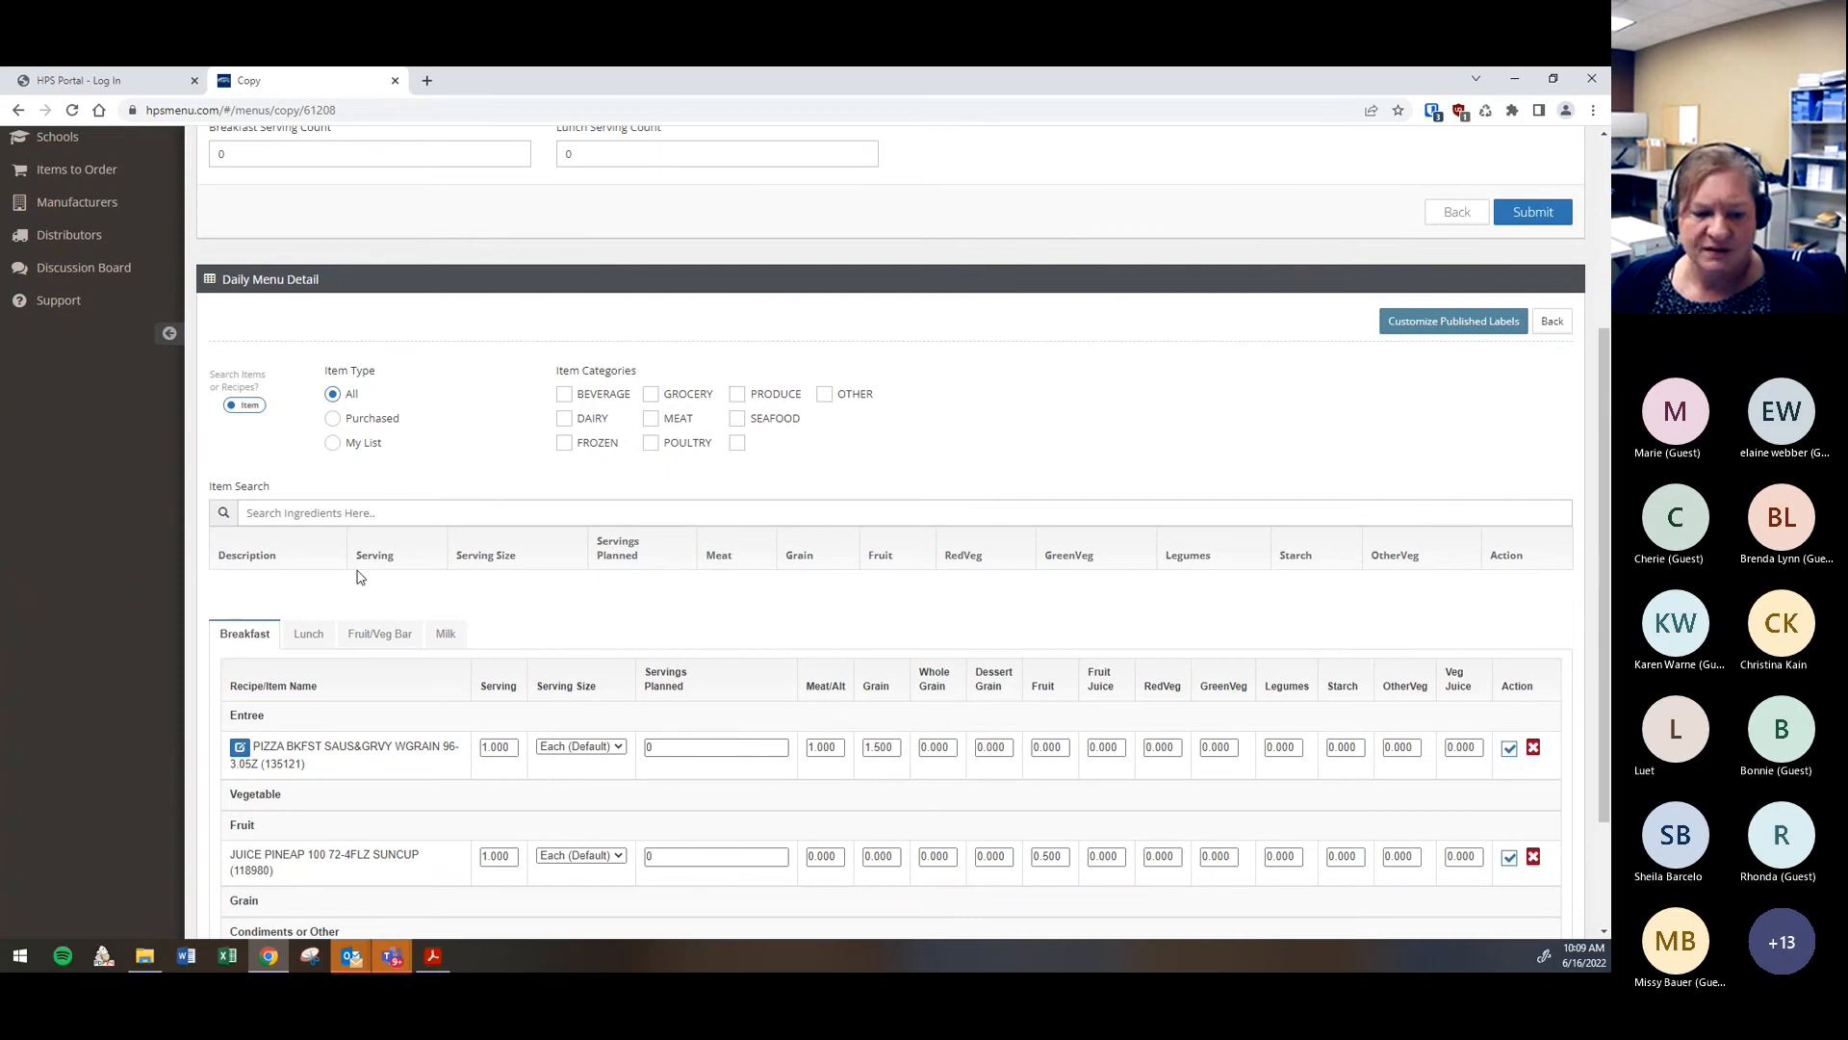
left_click(286, 515)
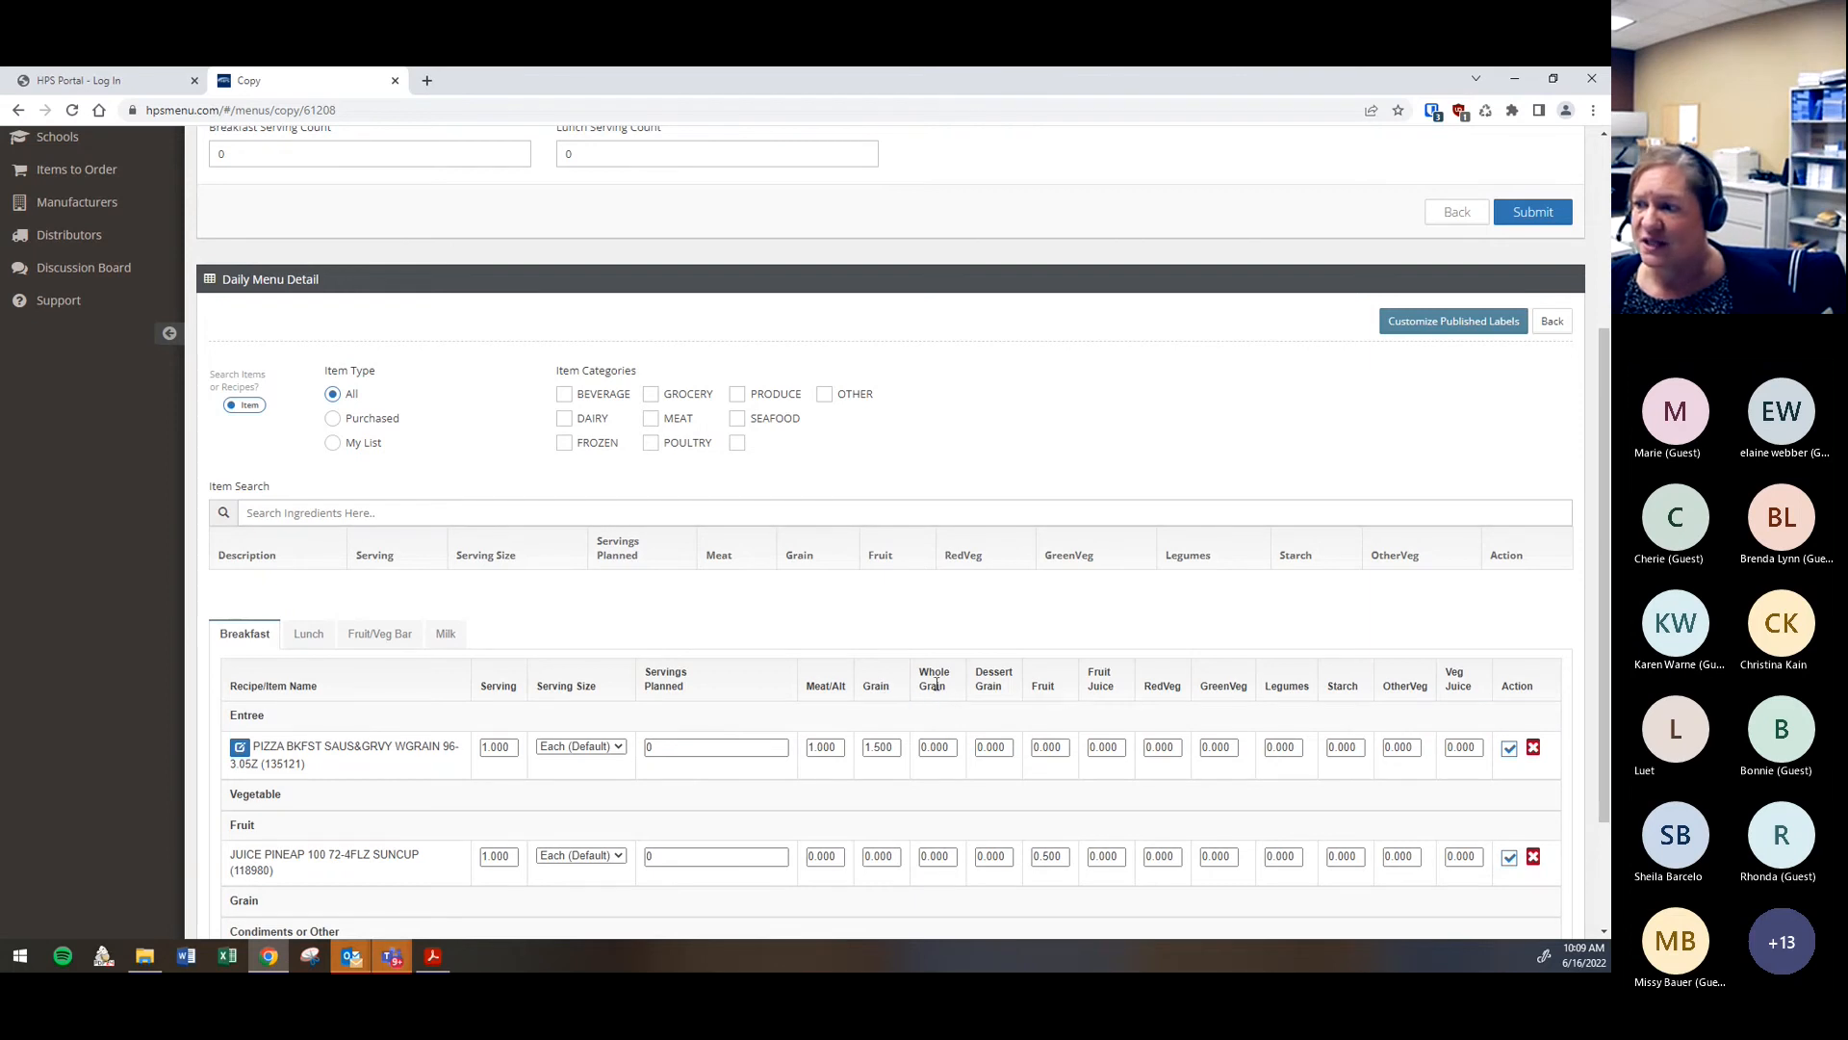
left_click_drag(950, 747, 915, 751)
type("1.5")
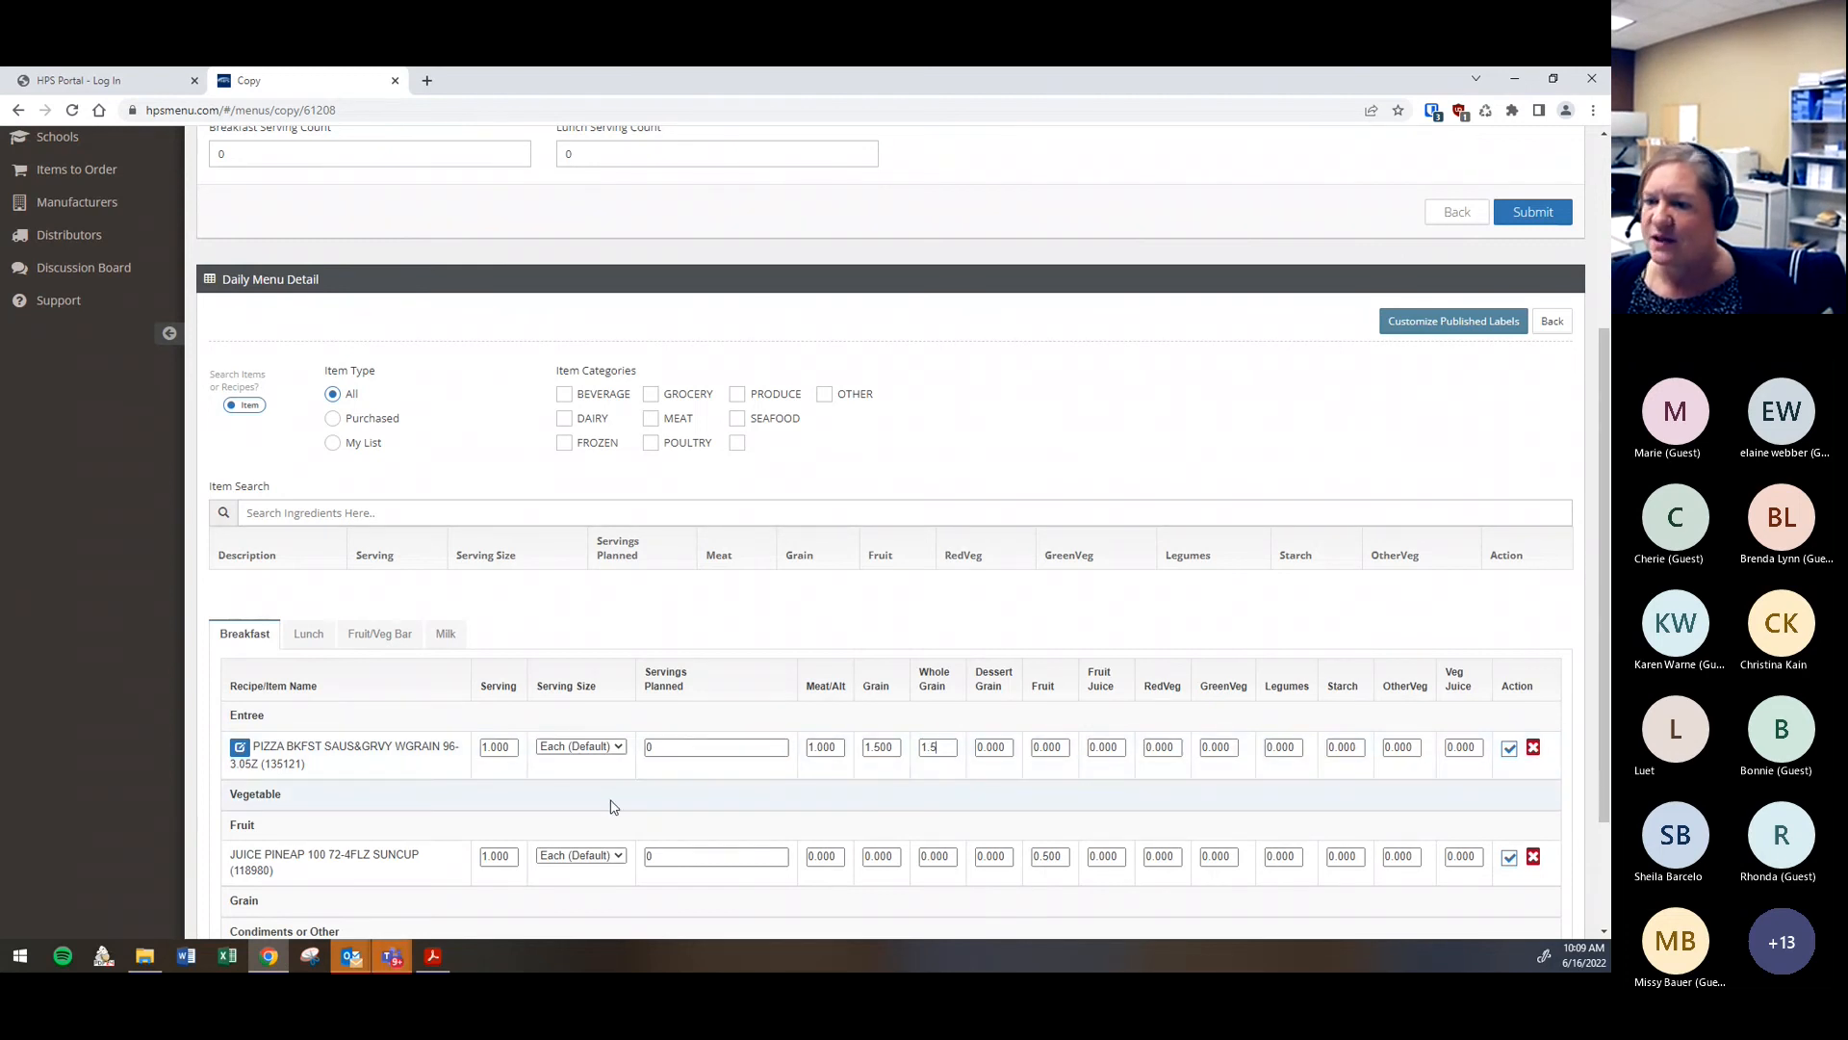
Set the Fruit Juice value of the breakfast pineapple juice to .5
scroll(610, 807, "down", 2)
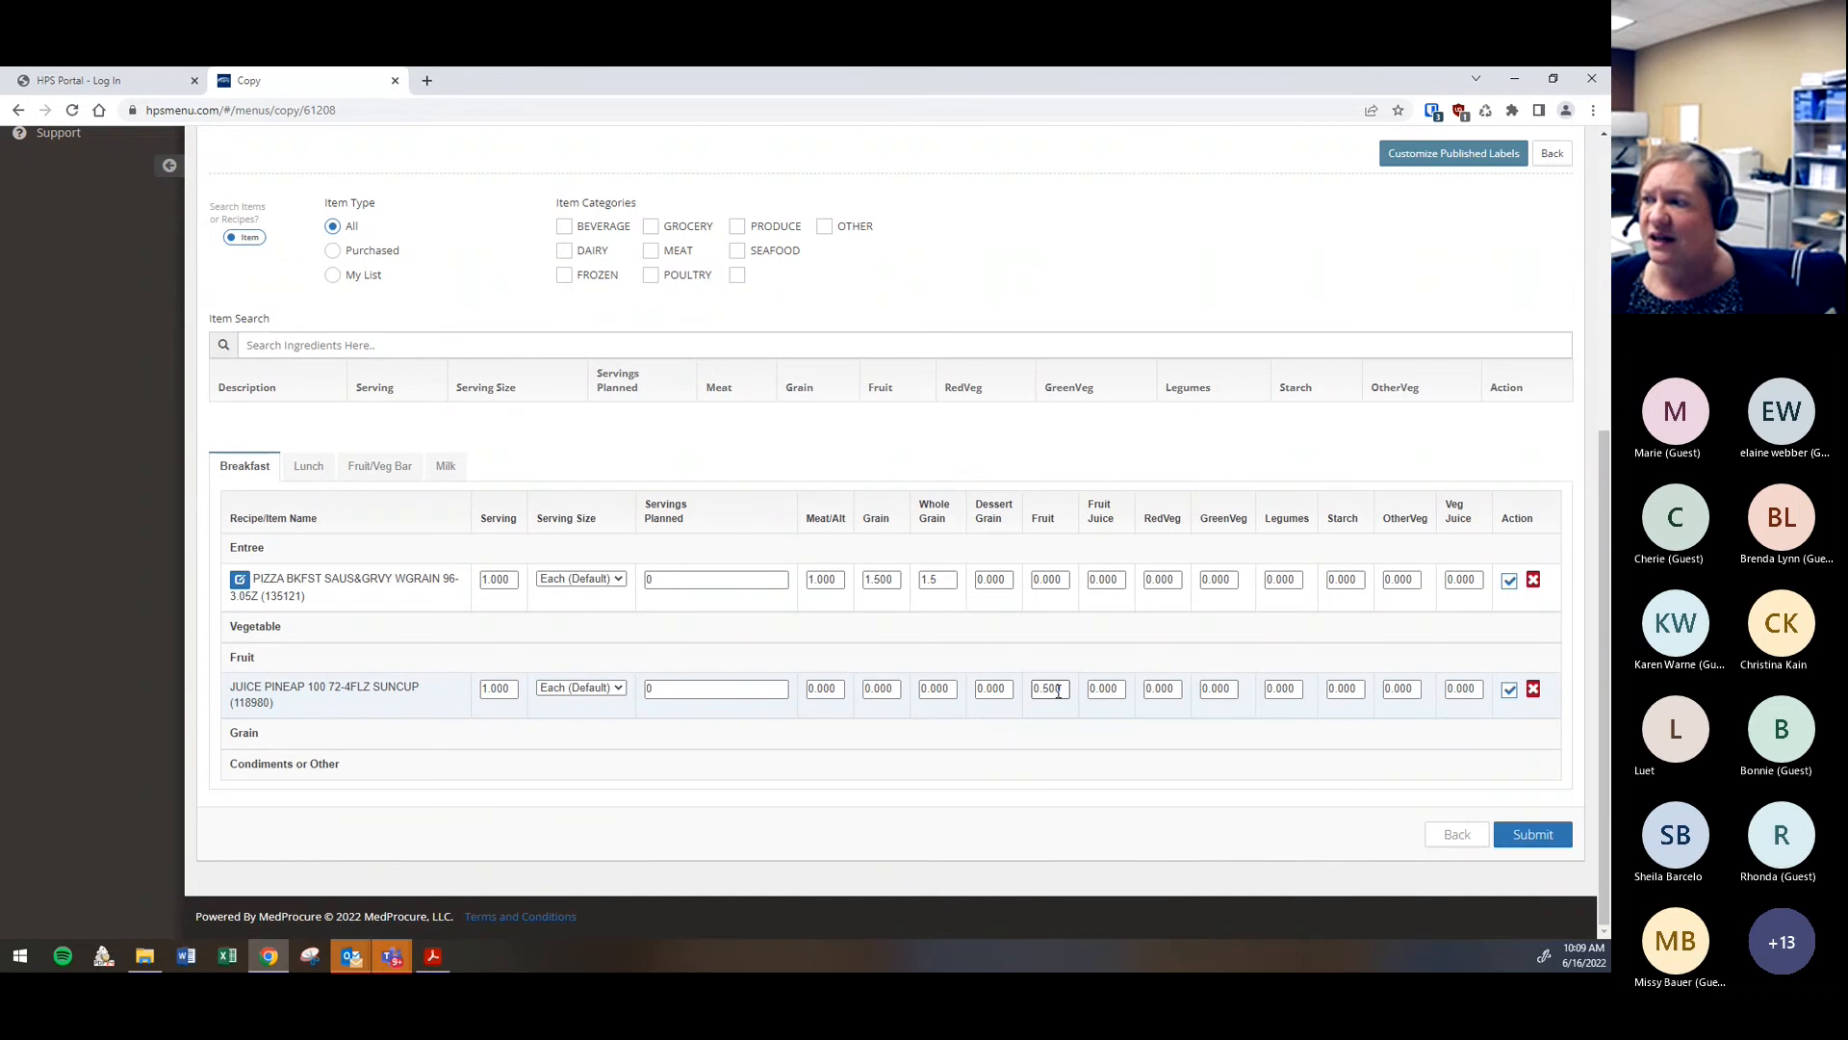
left_click(1109, 687)
double_click(1120, 687)
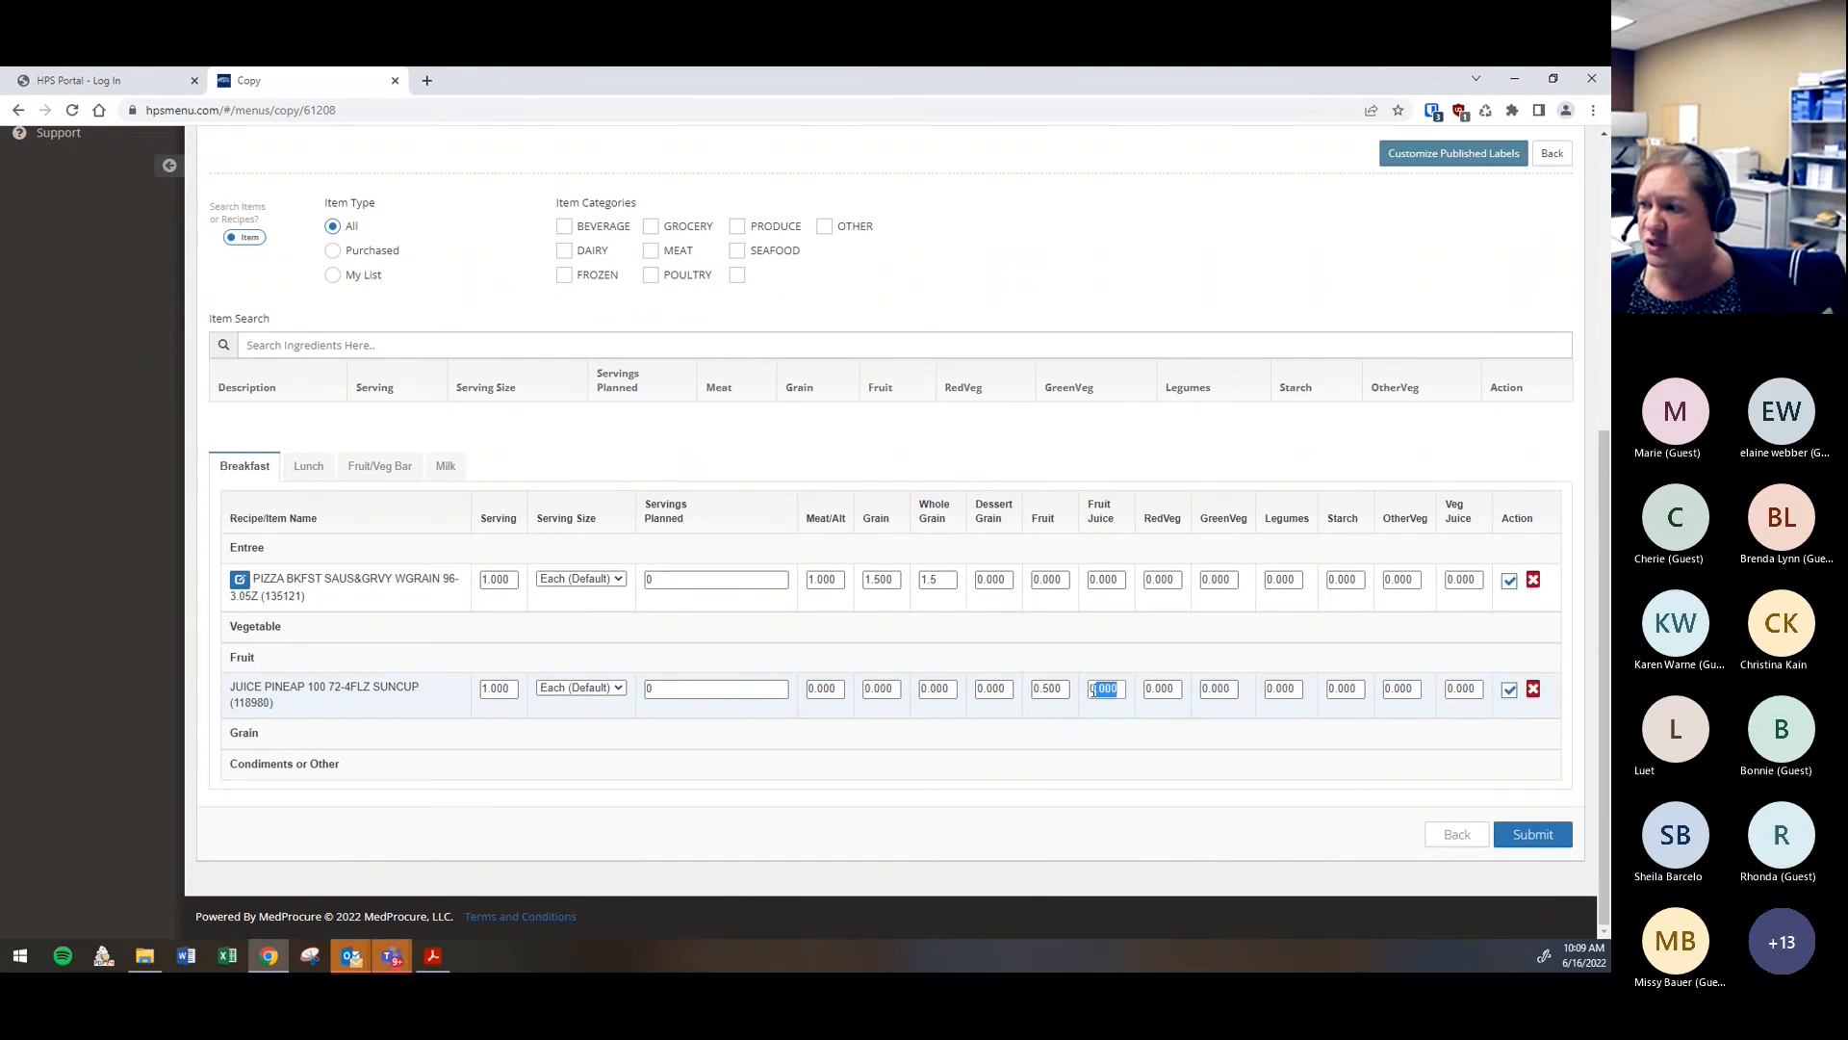
type(".5")
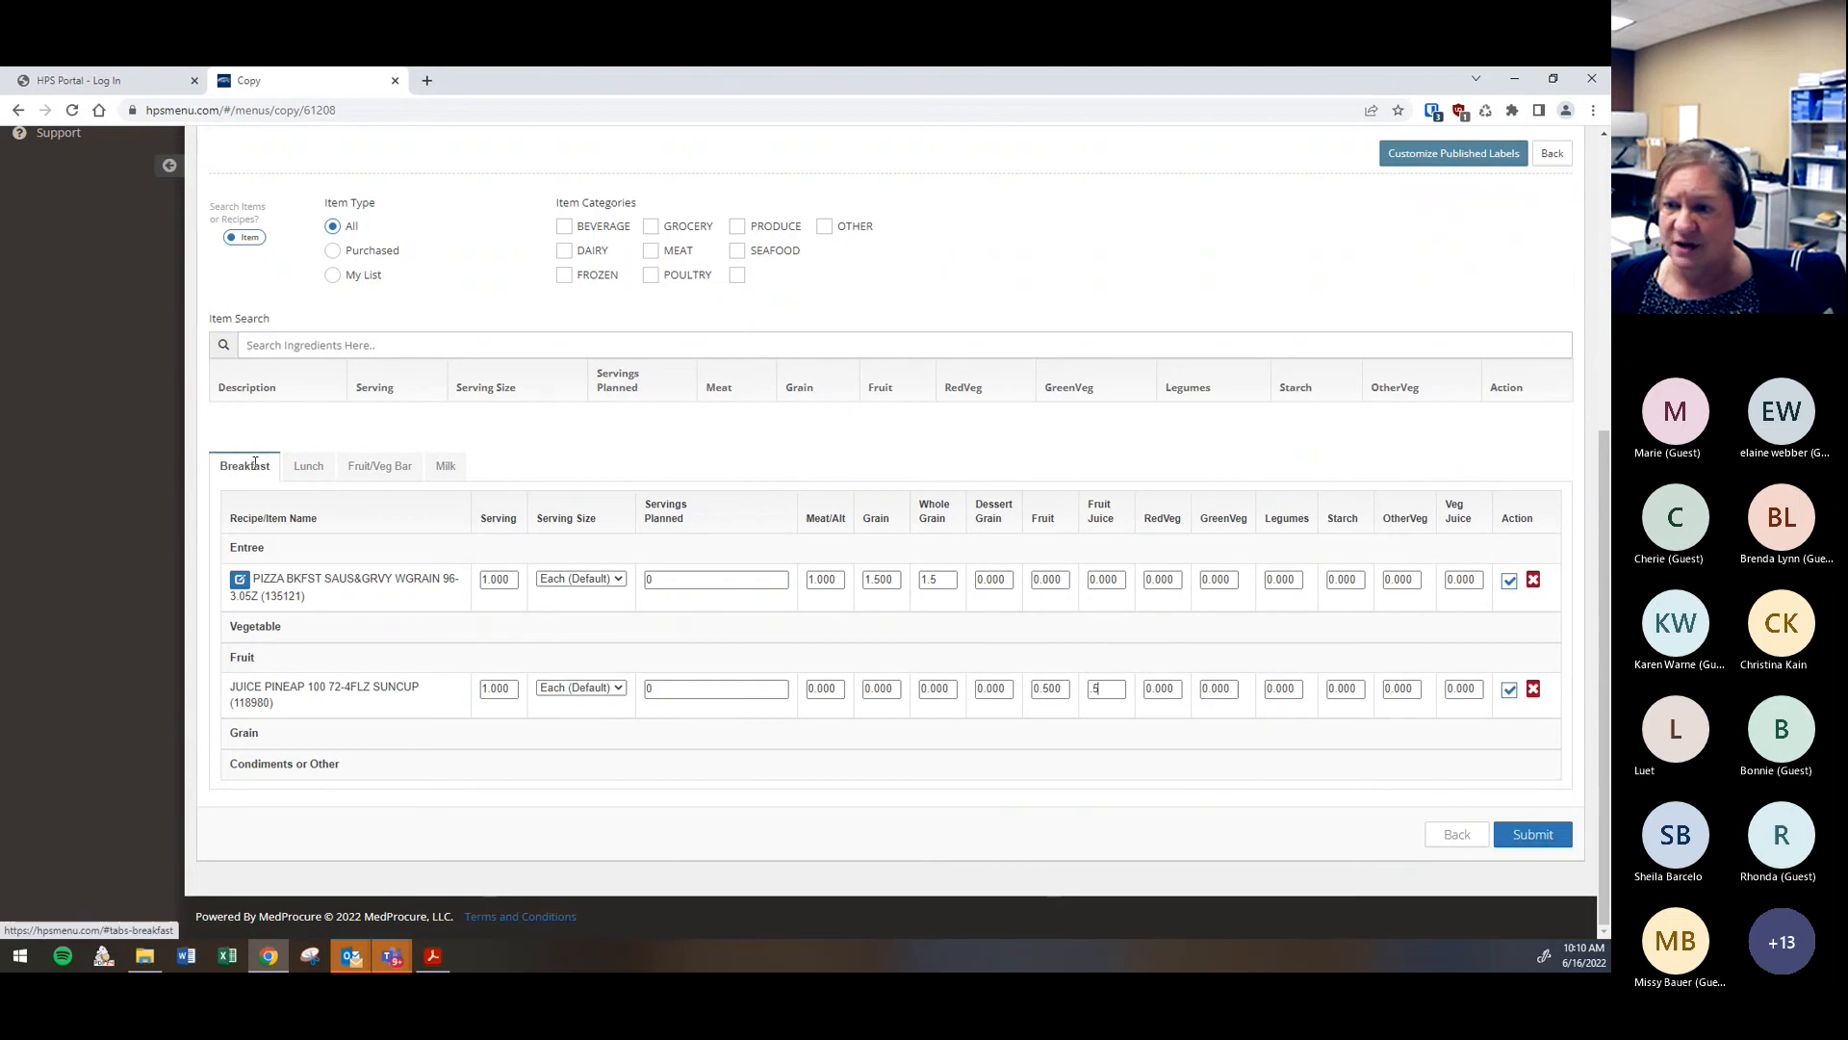
Open the lunch section of the menu and switch the search from items to recipes
left_click(310, 472)
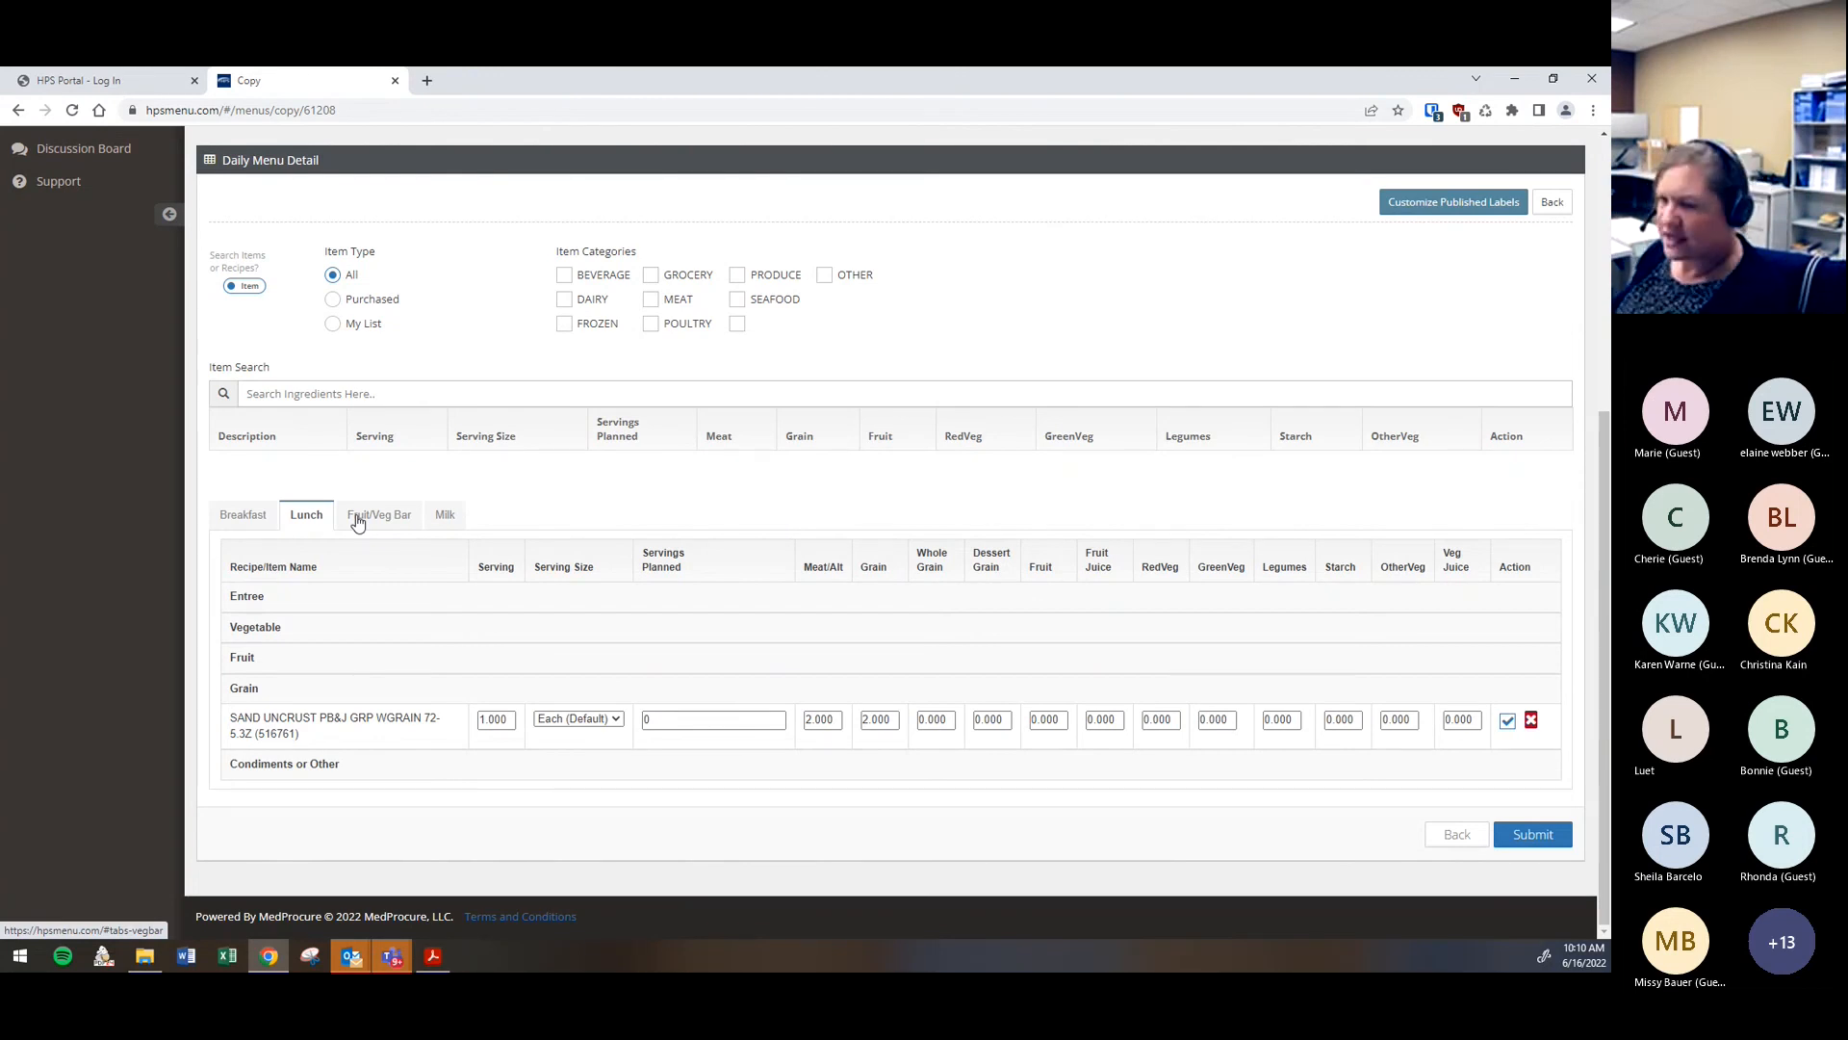
left_click(254, 396)
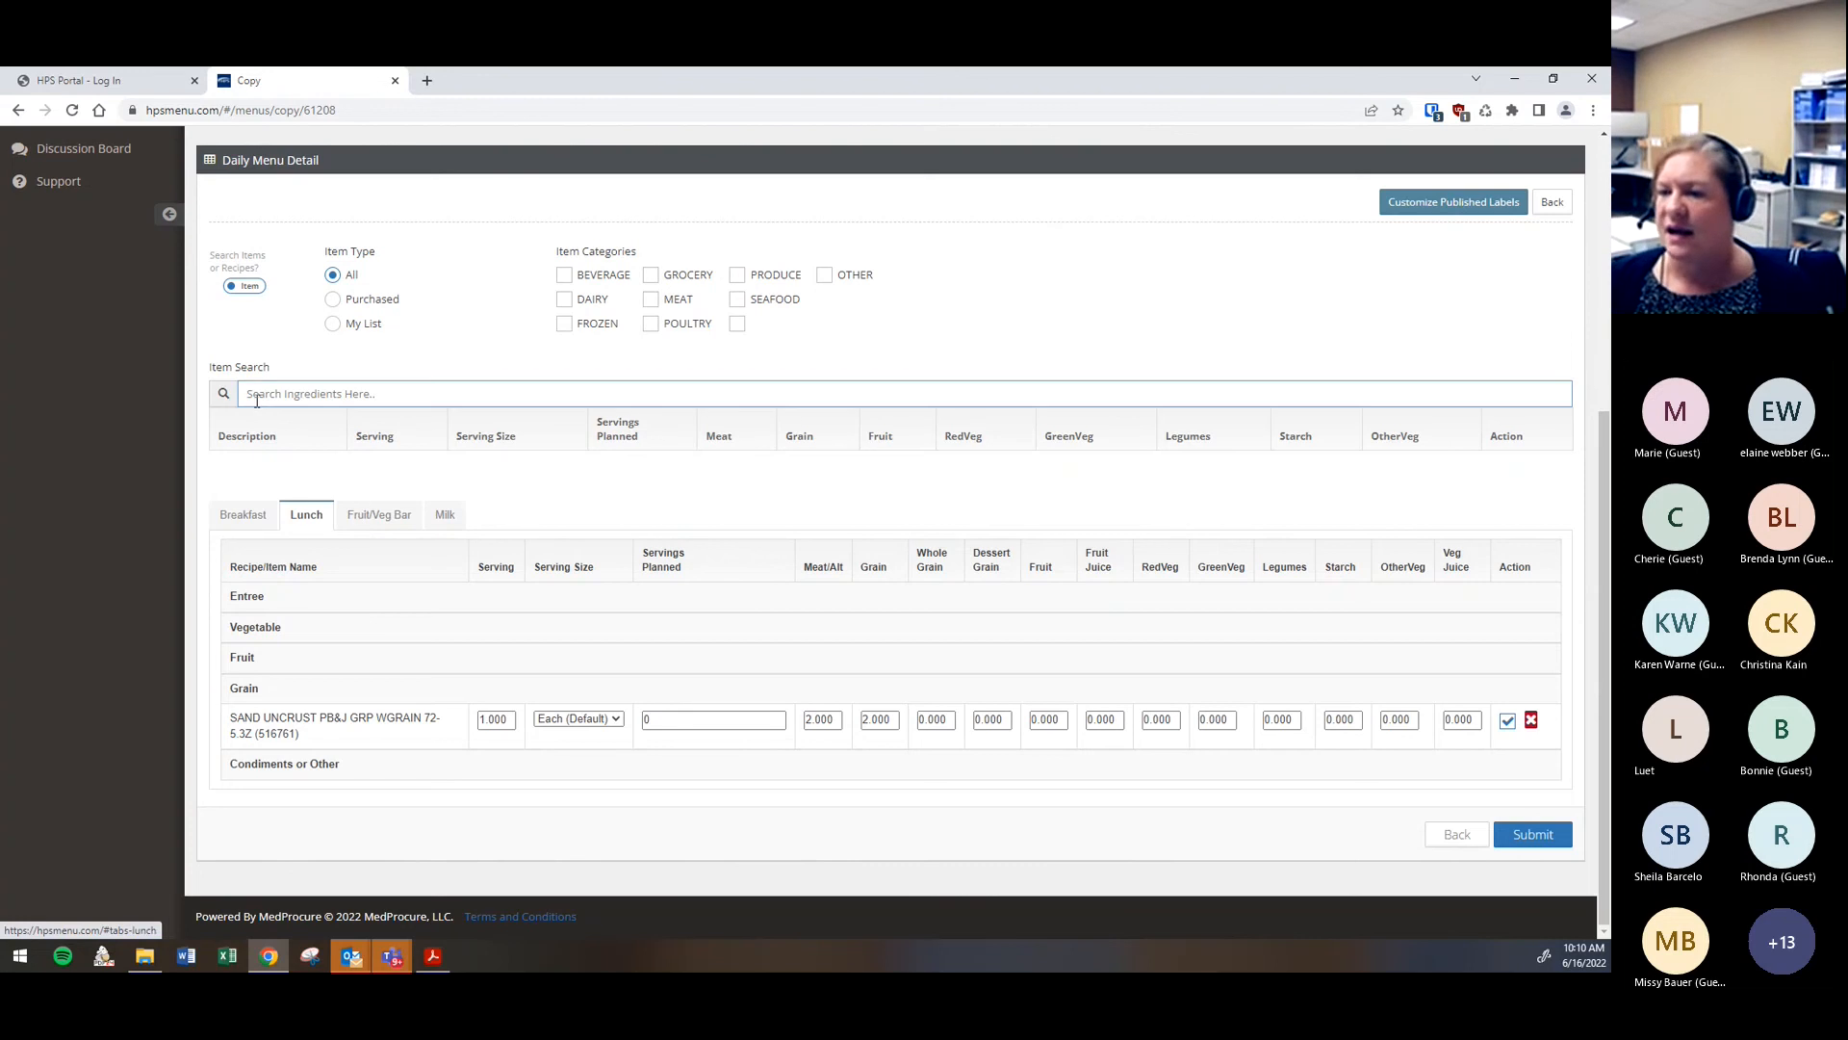
left_click(251, 292)
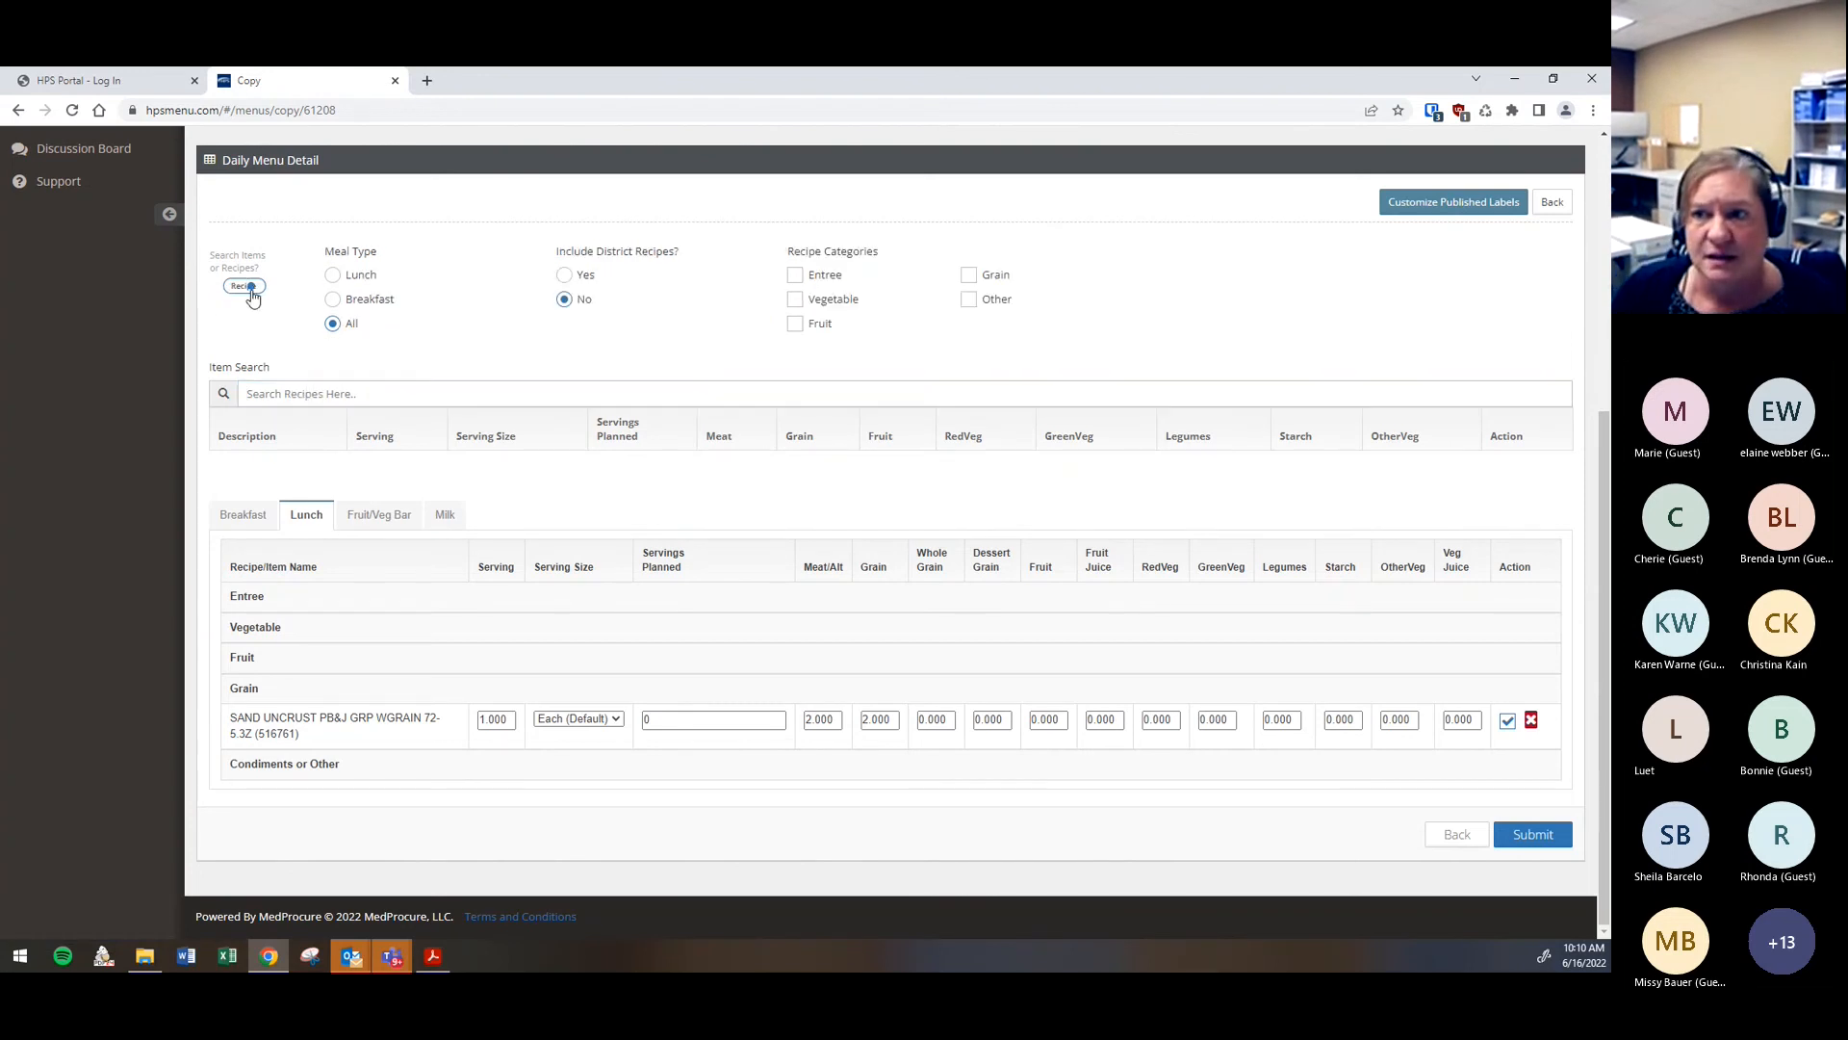
left_click(296, 399)
type("ch")
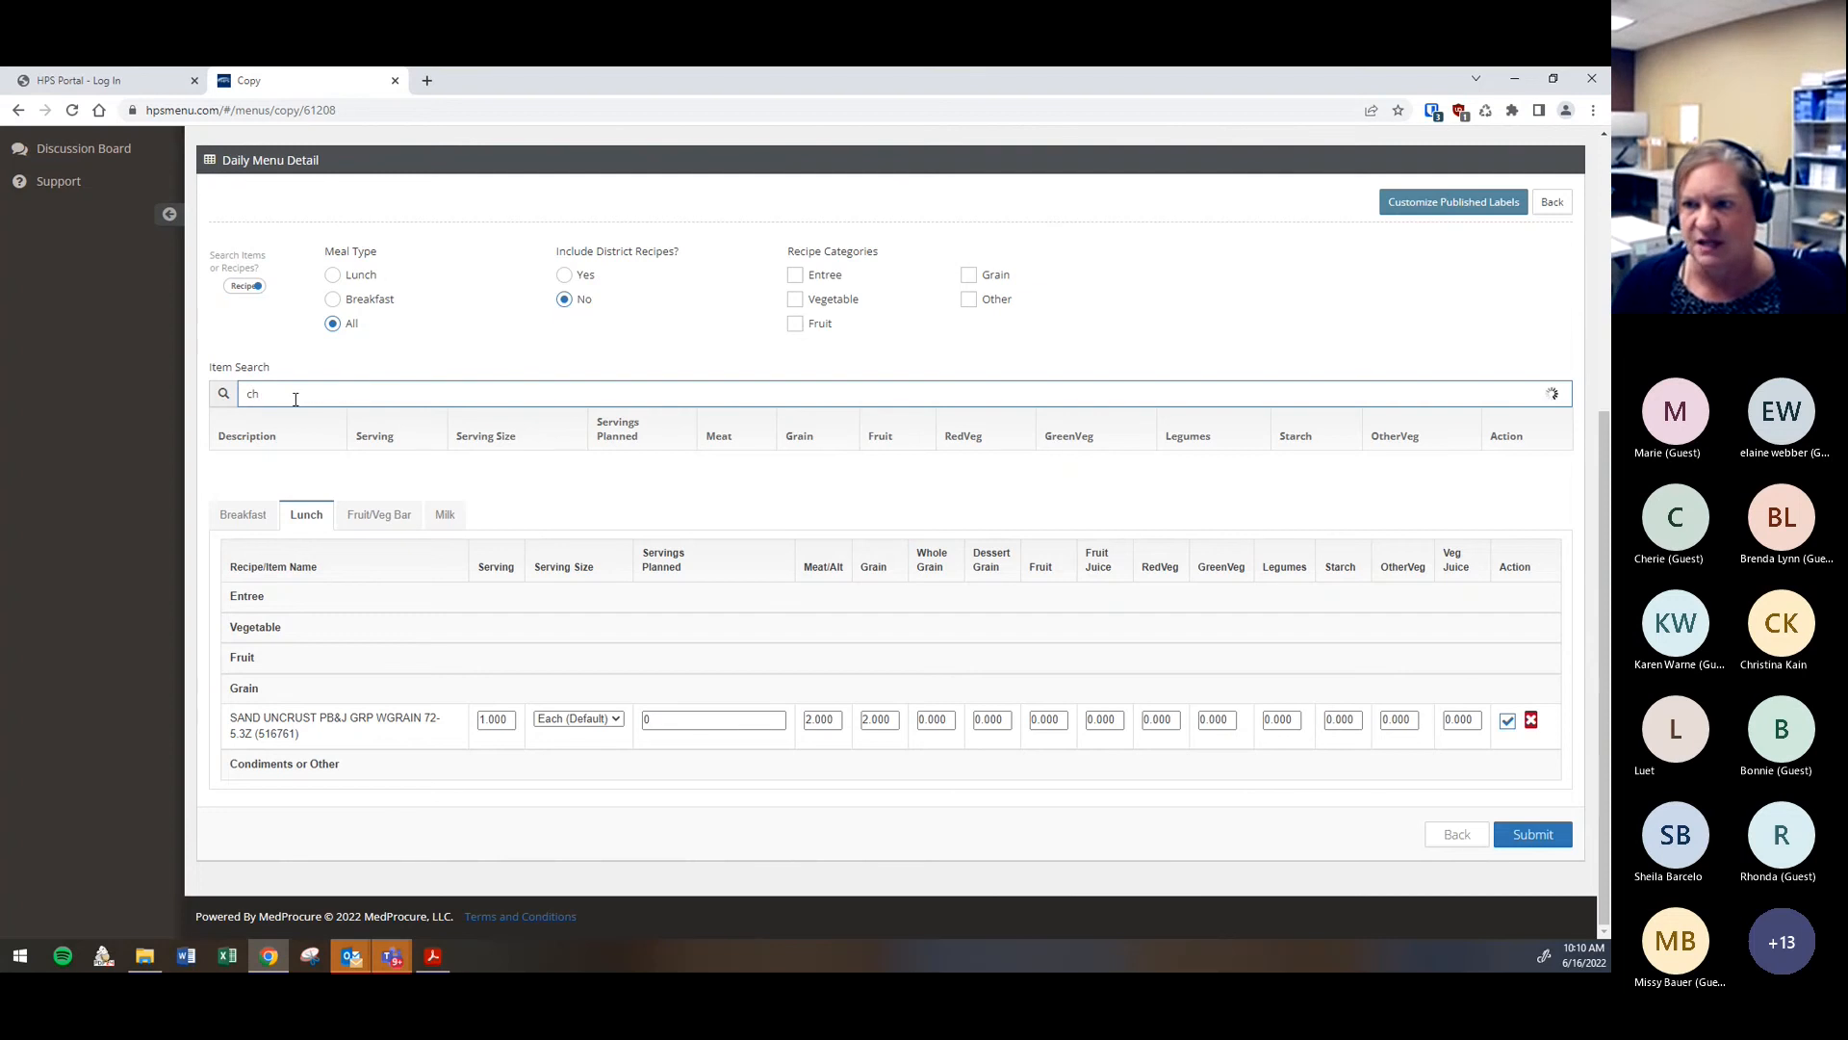
type("ess")
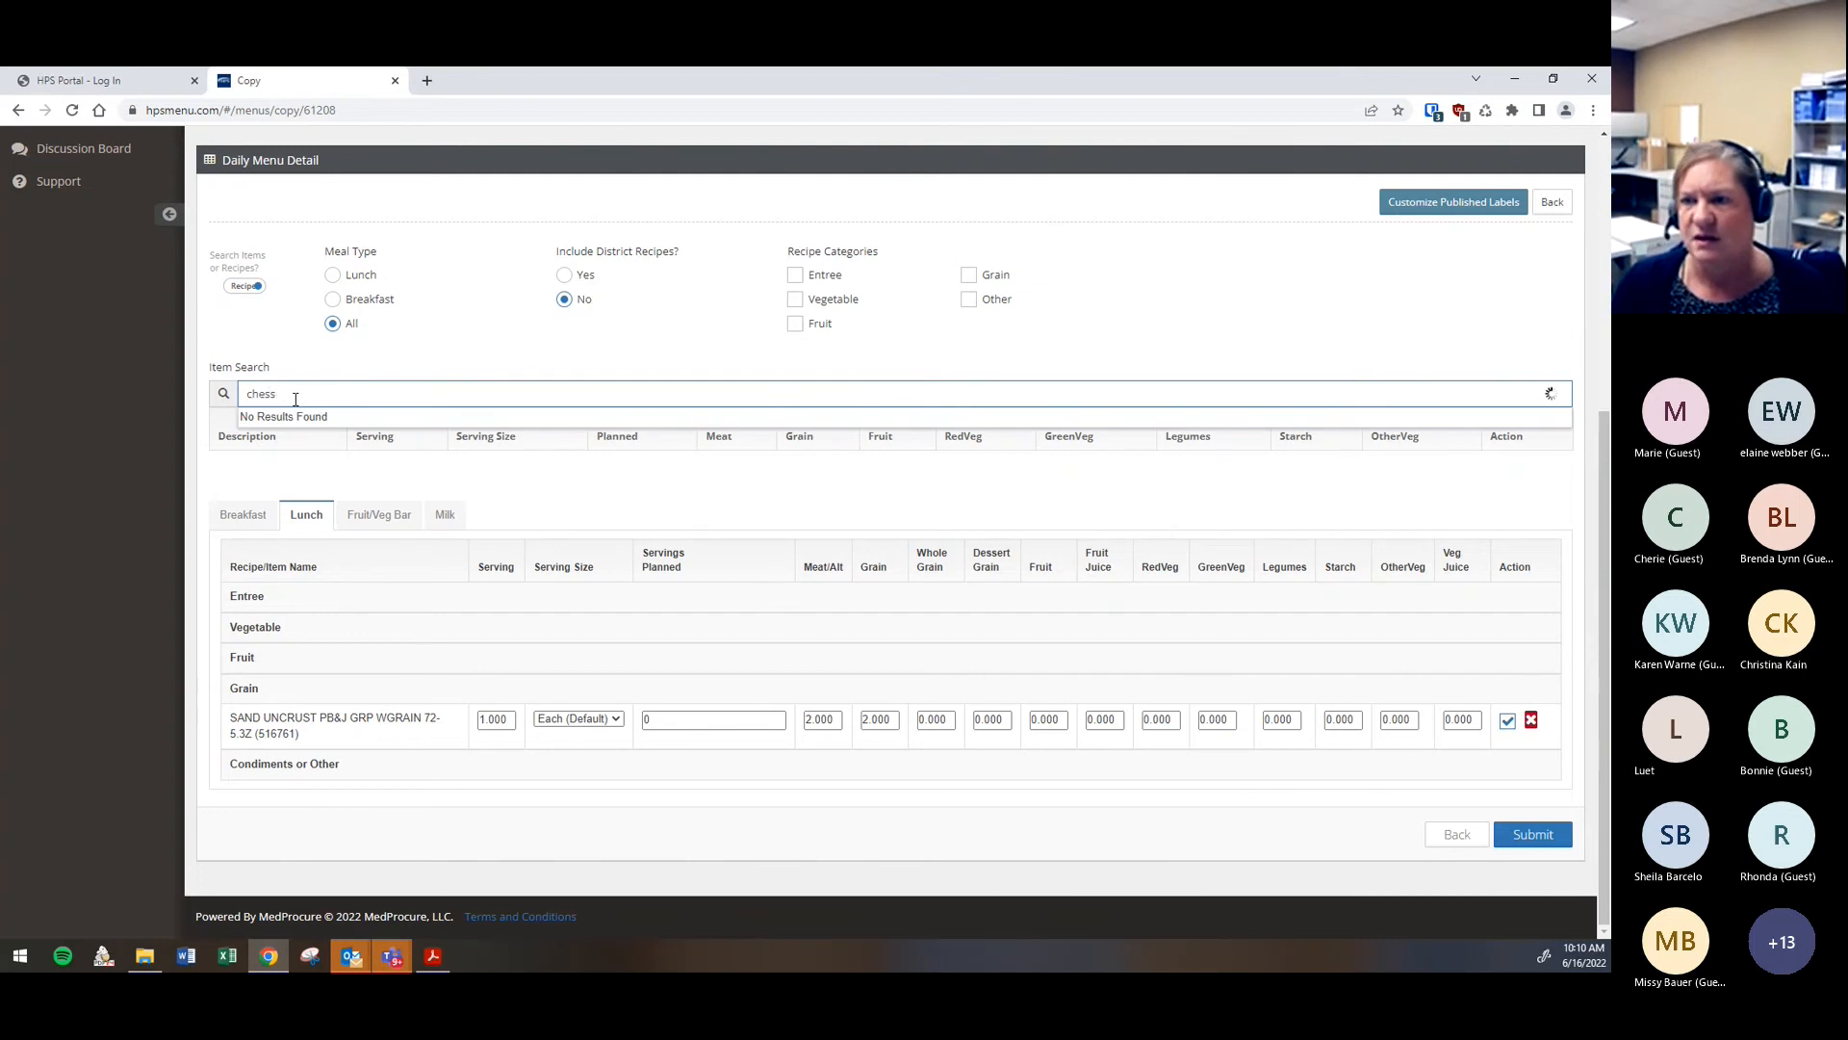
key("BackSpace")
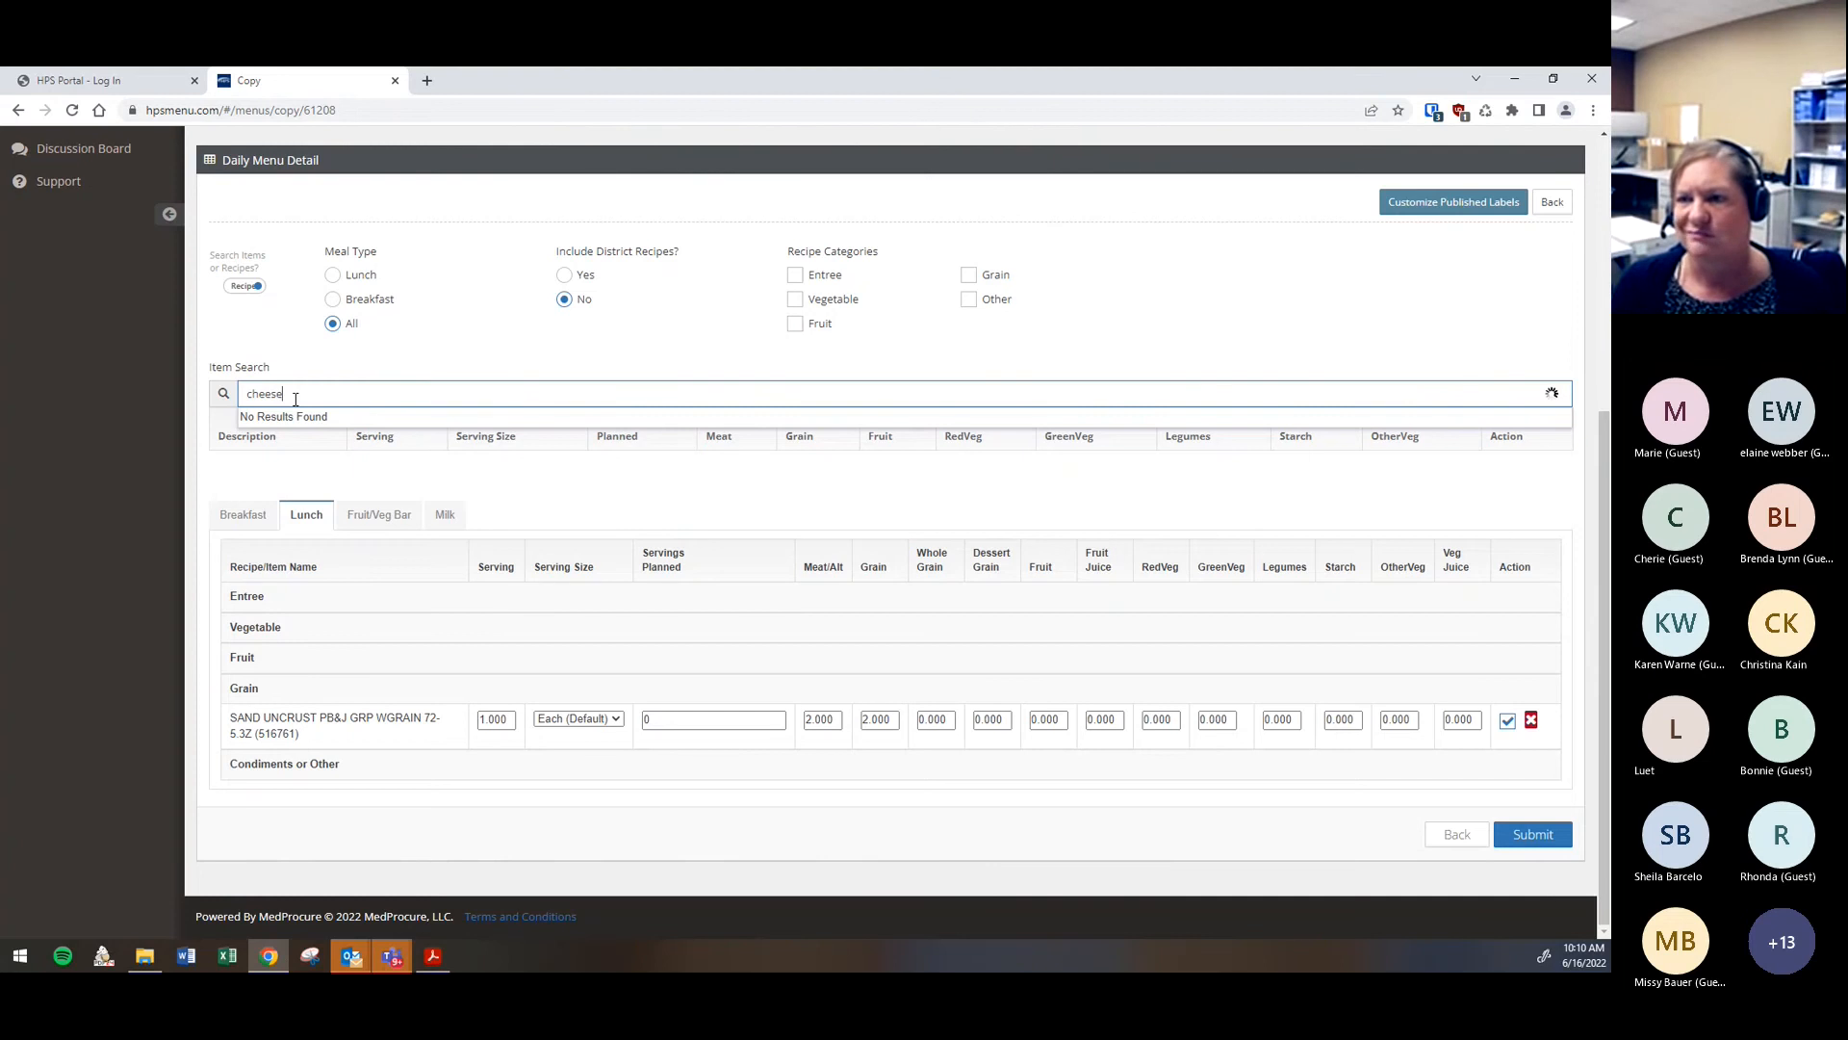
key("BackSpace")
key("BackSpace")
key("BackSpace")
key("BackSpace")
key("BackSpace")
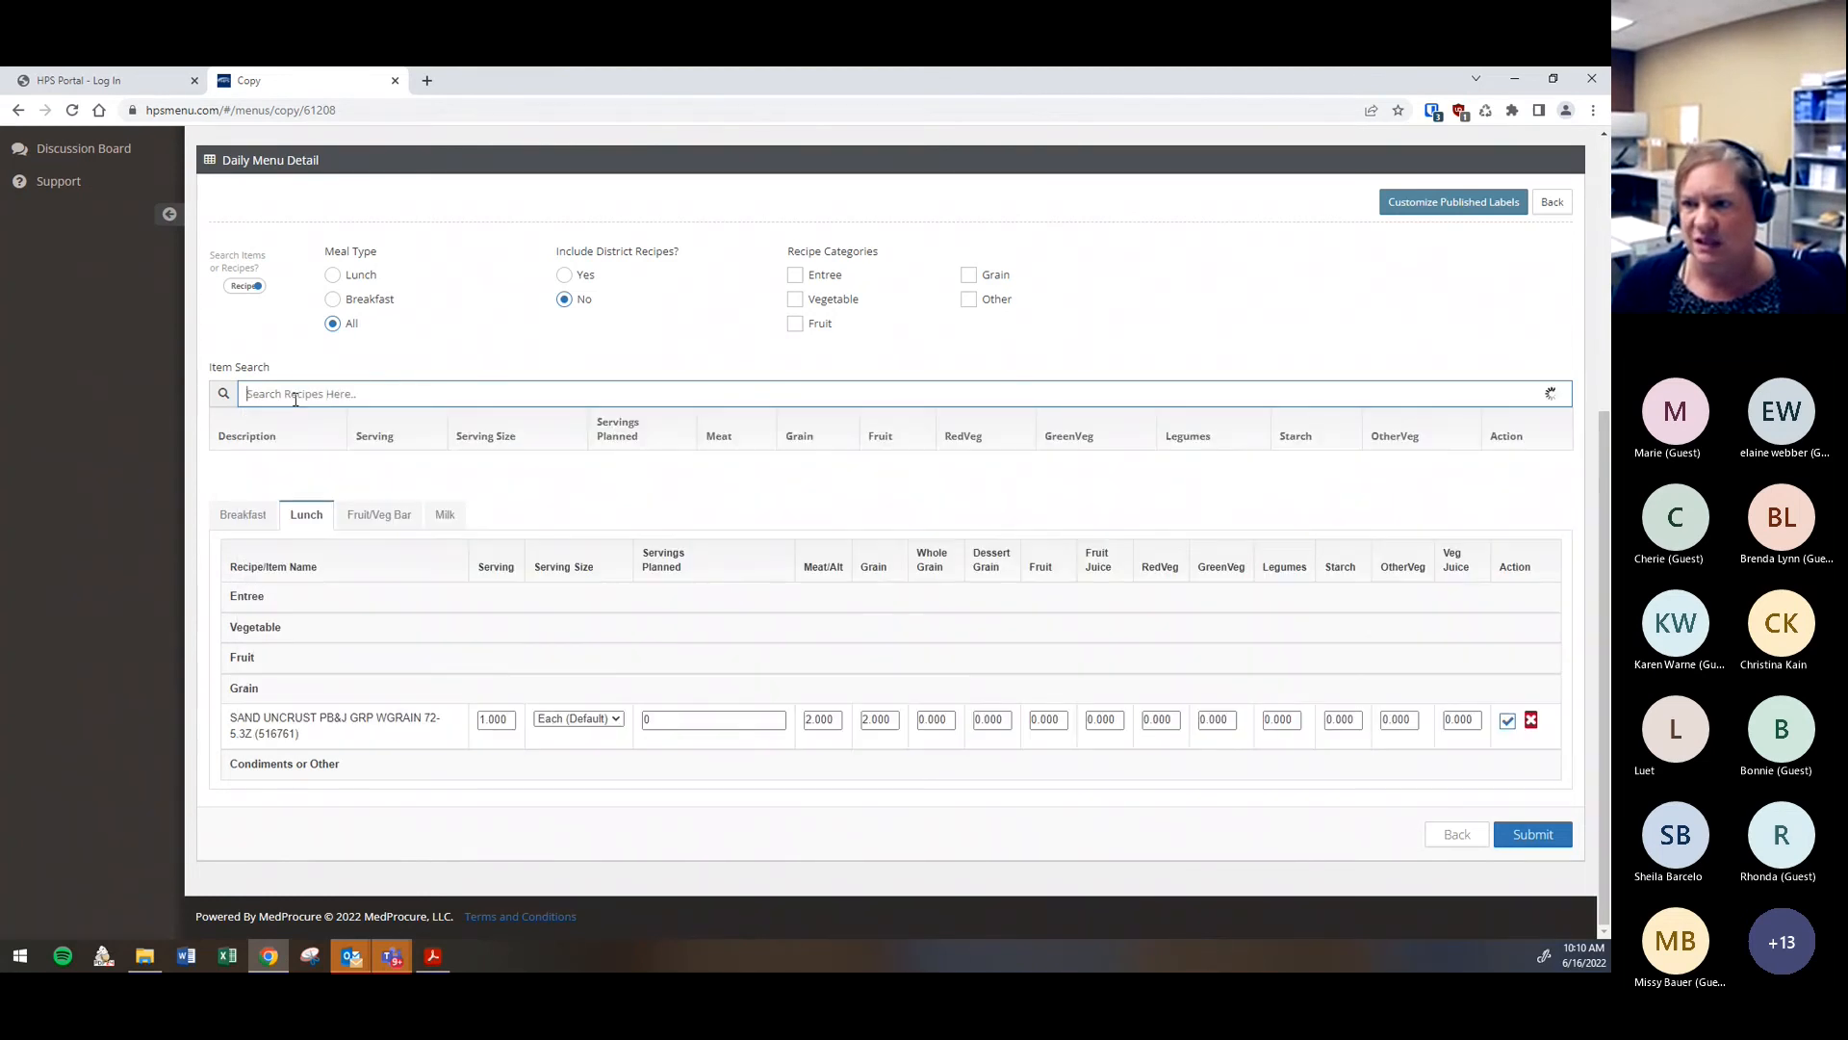
Search the recipes for "delux" and add Deluxe Cheeseburger to the lunch entrees
type("del")
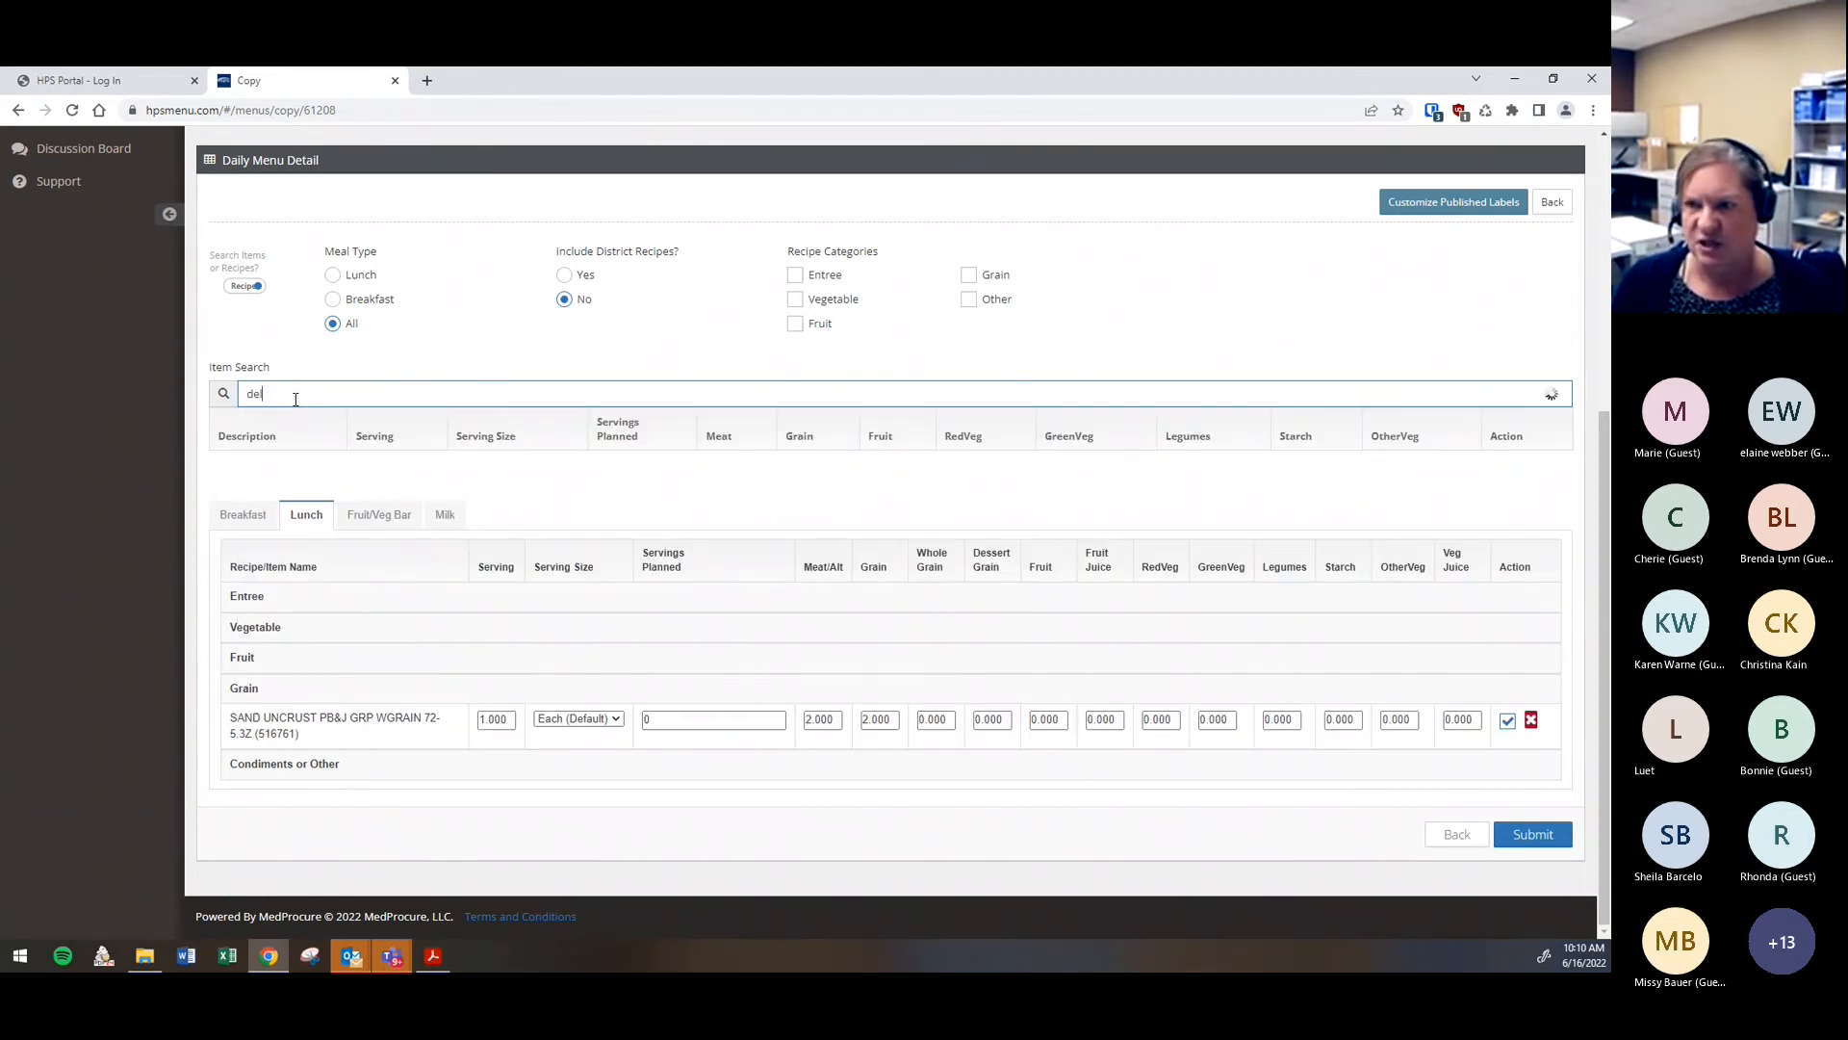
type("ux")
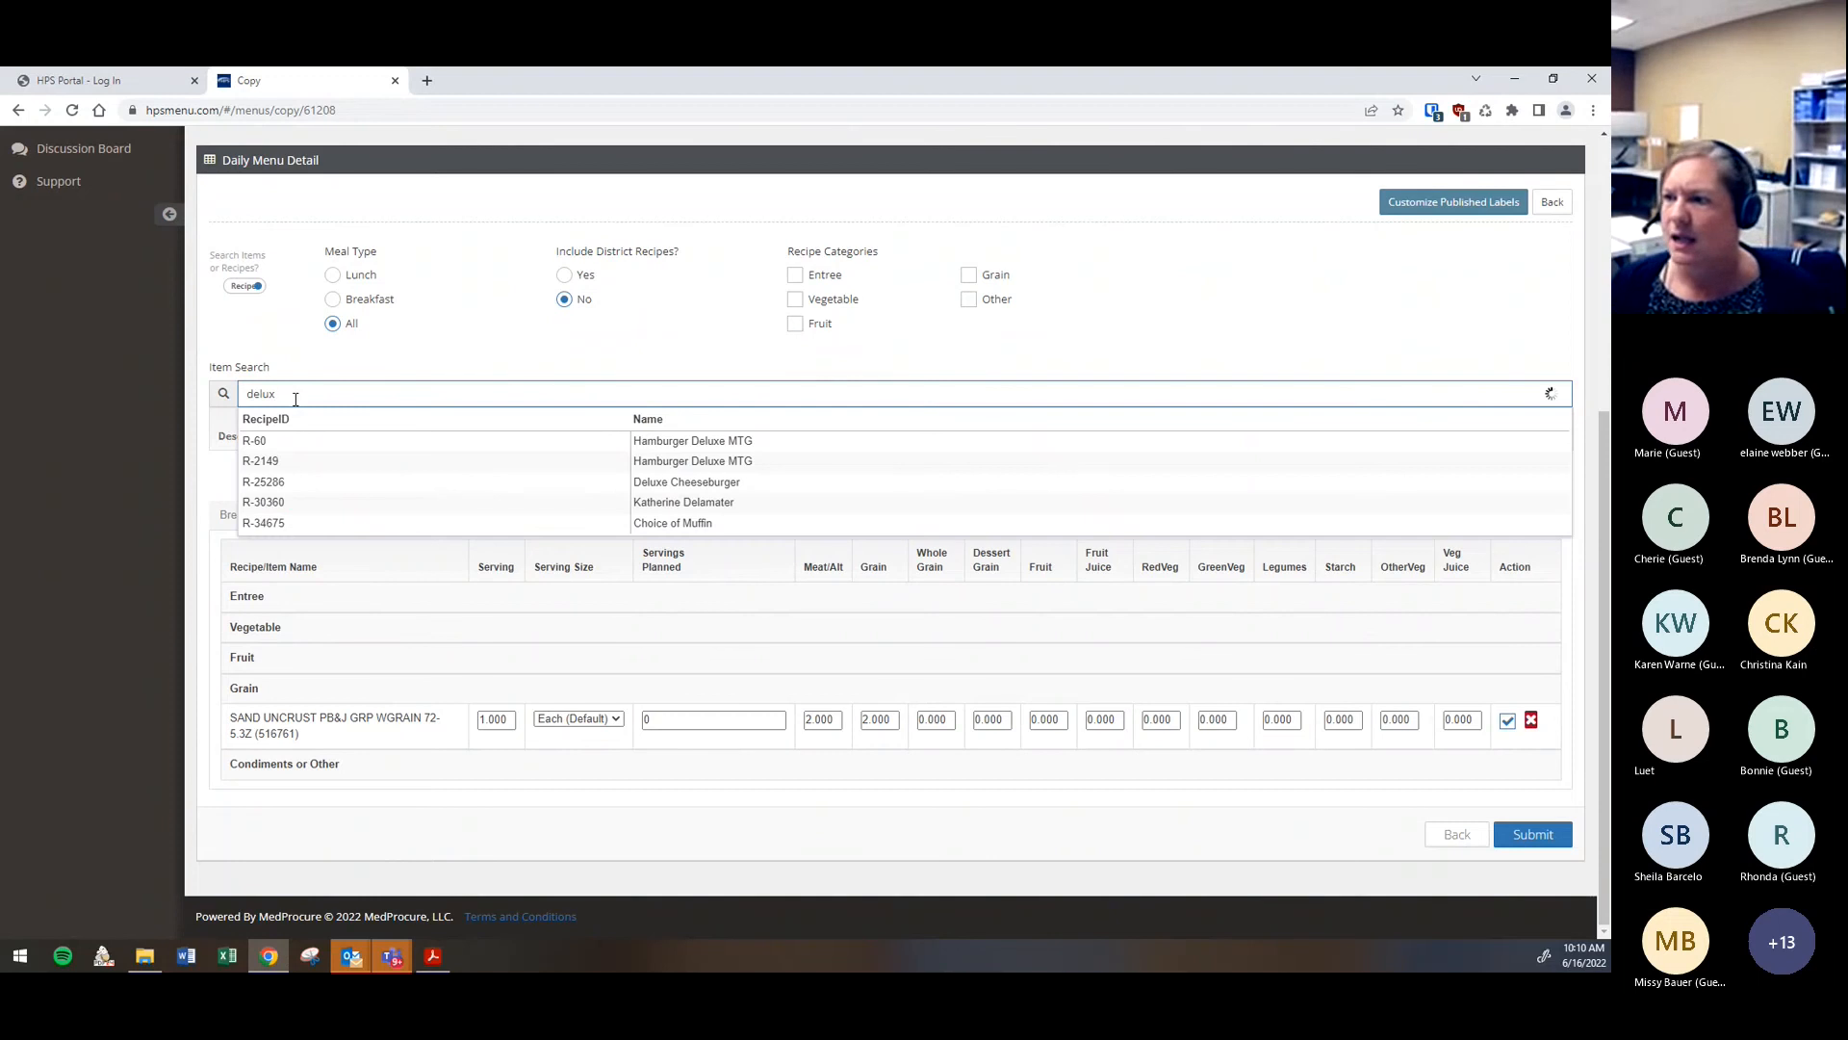
left_click(702, 488)
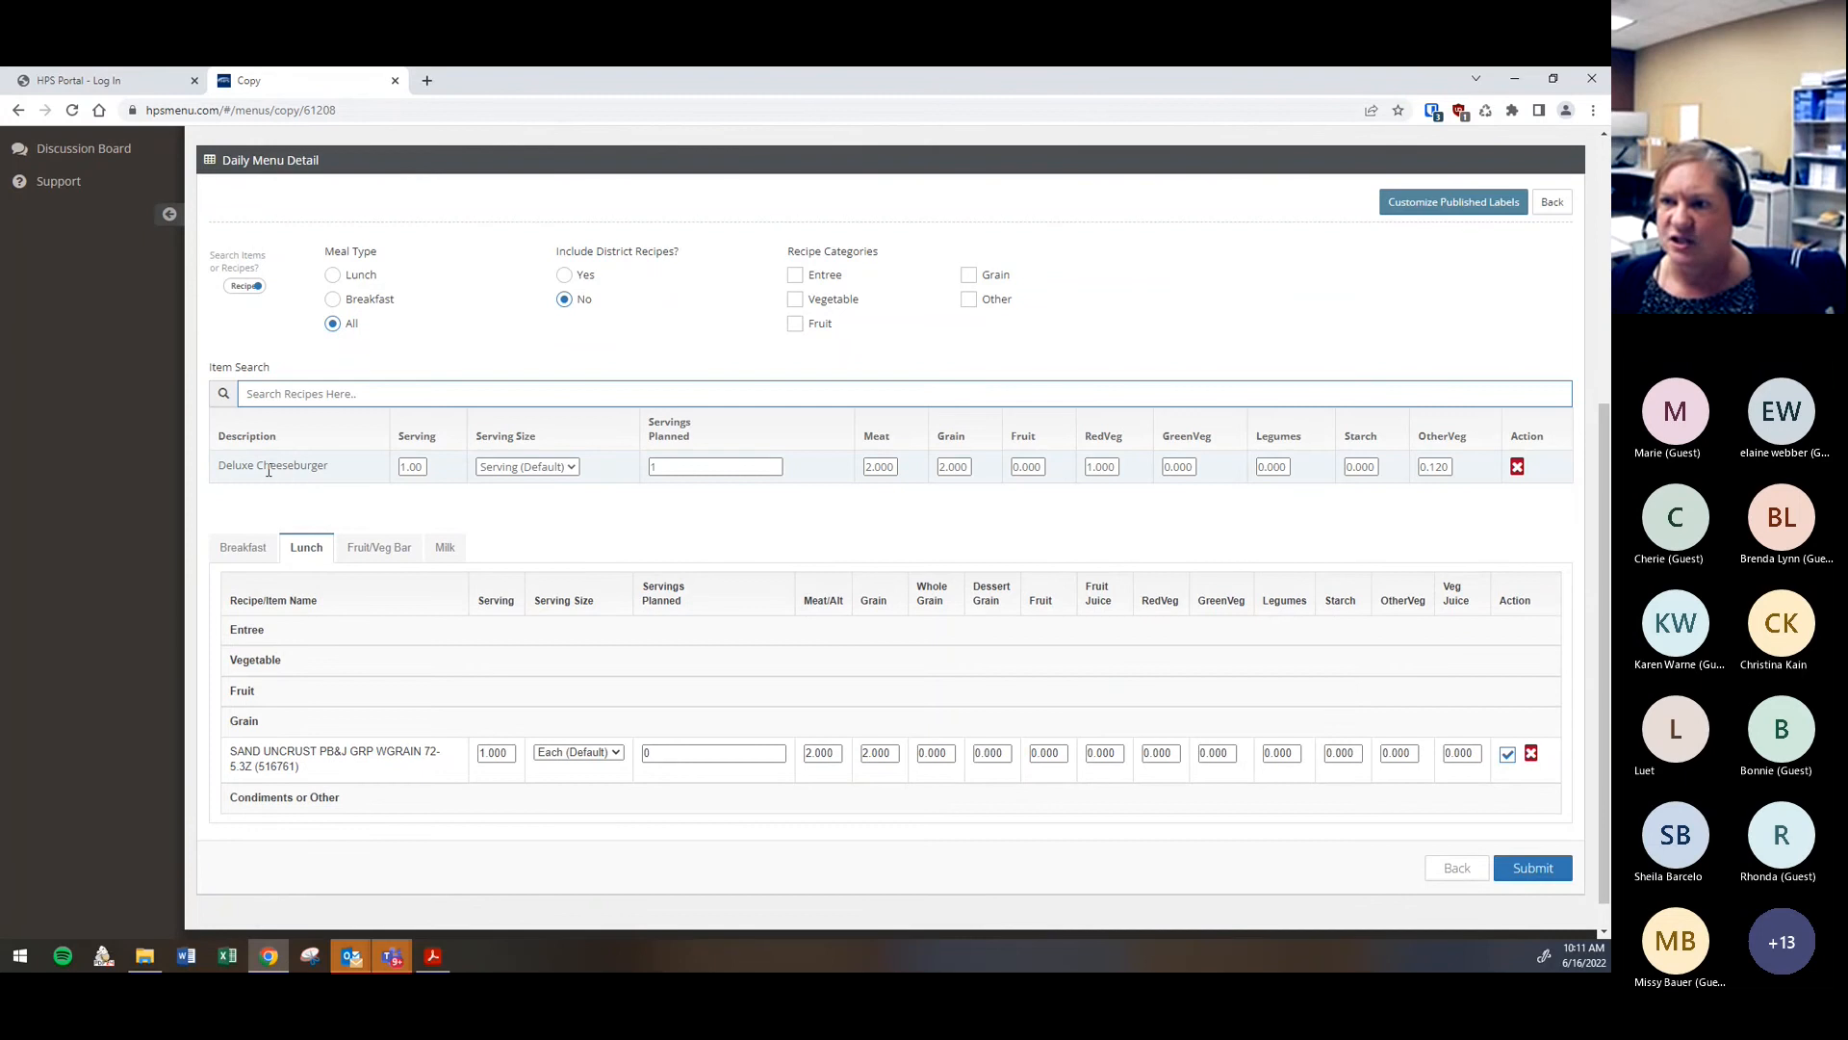
left_click_drag(276, 467, 285, 629)
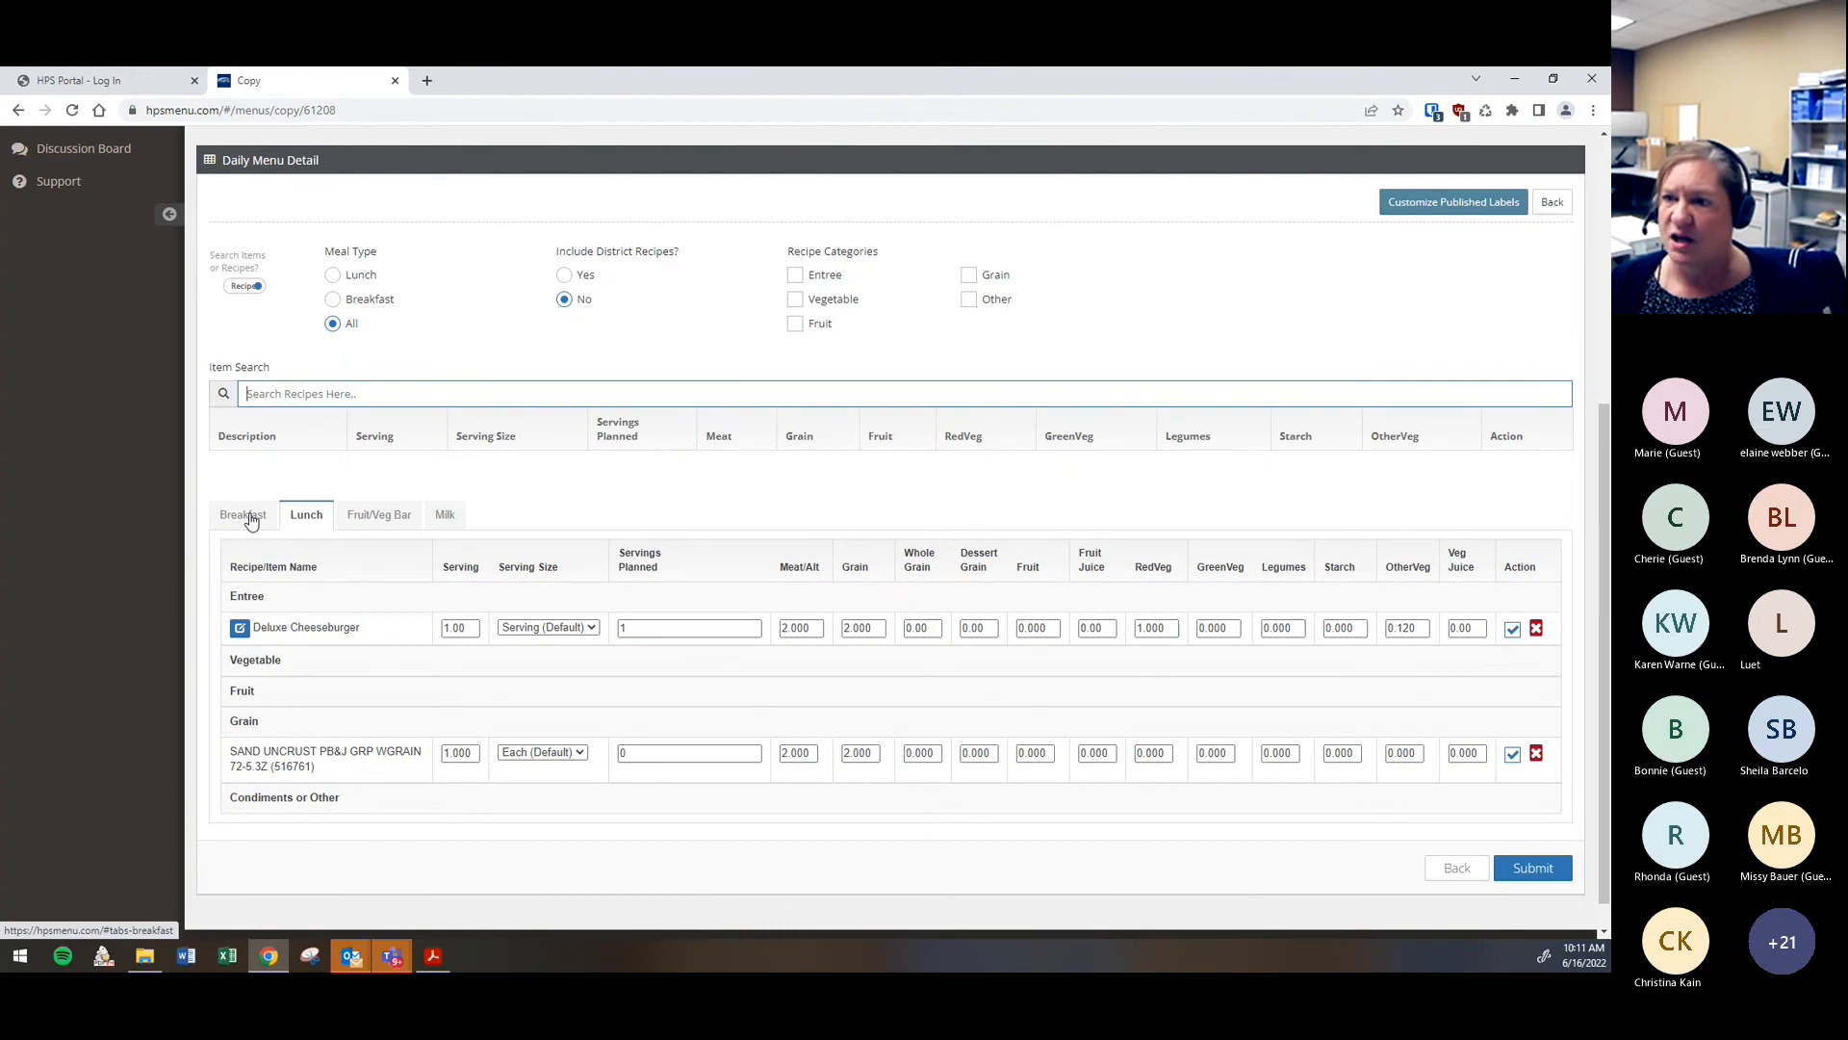
left_click(324, 394)
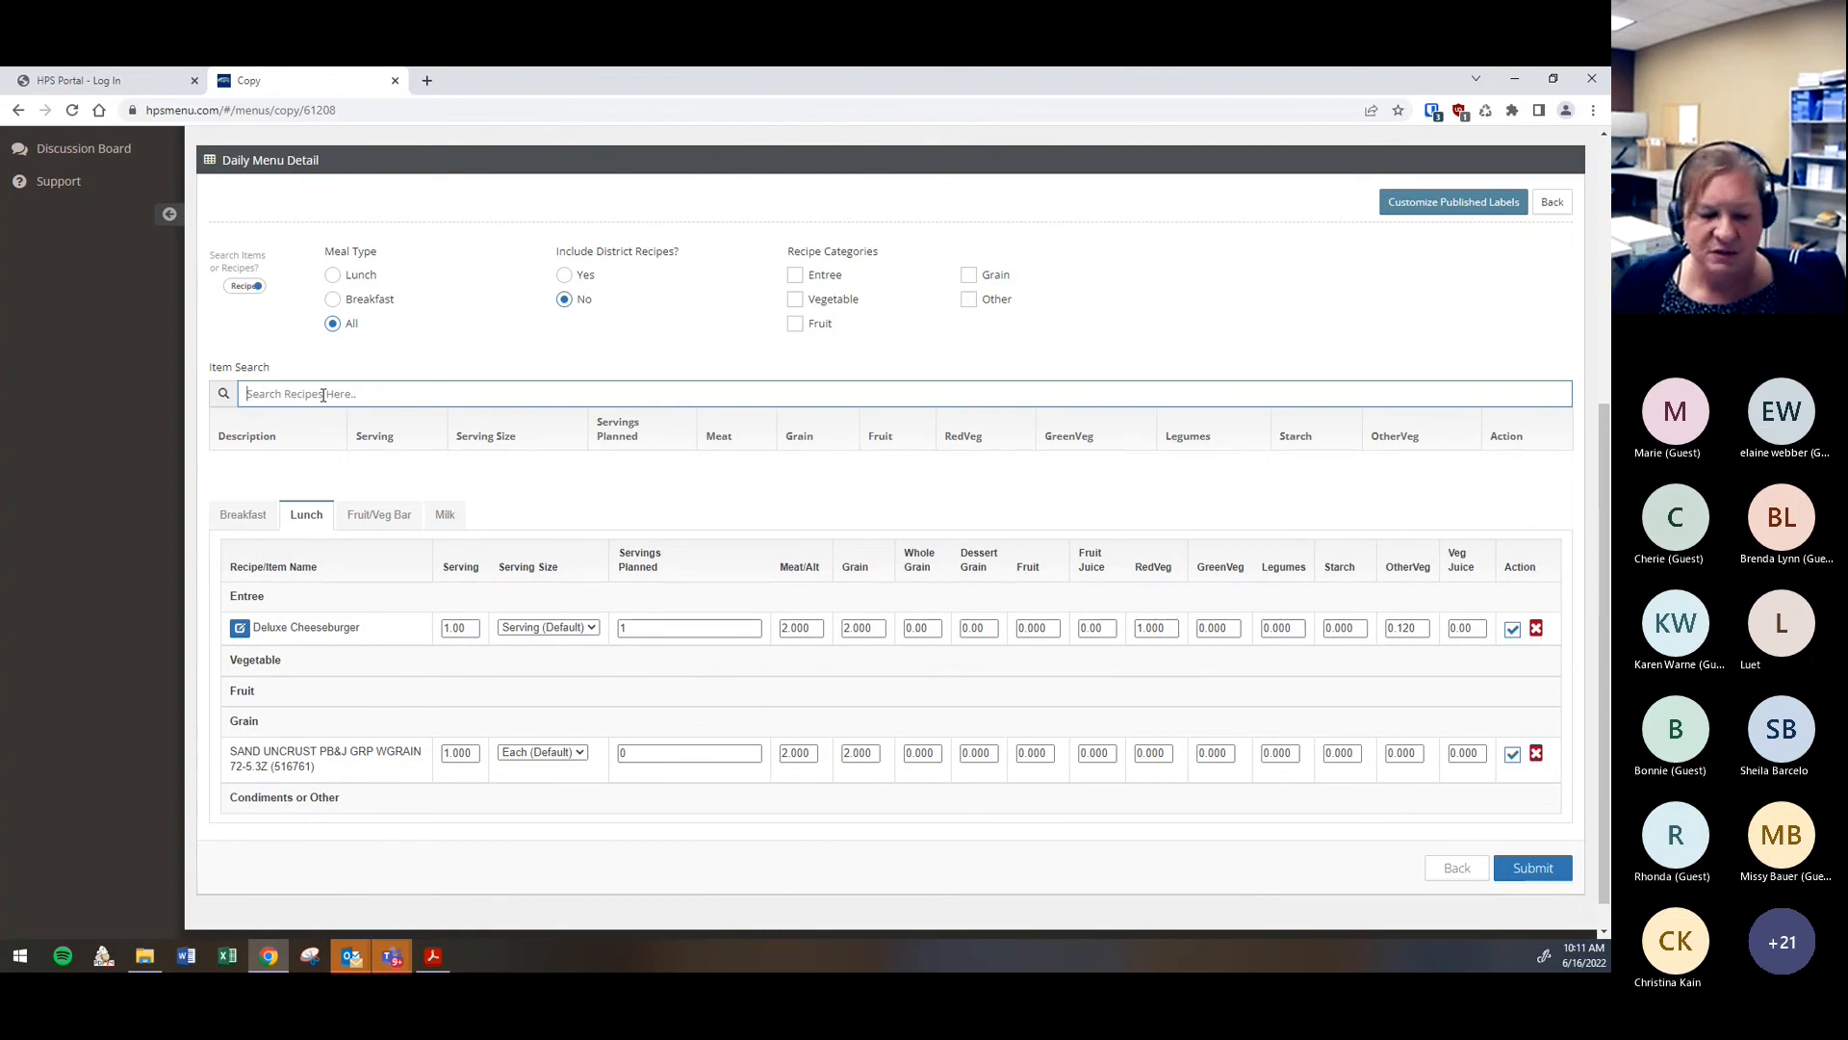
type("516761")
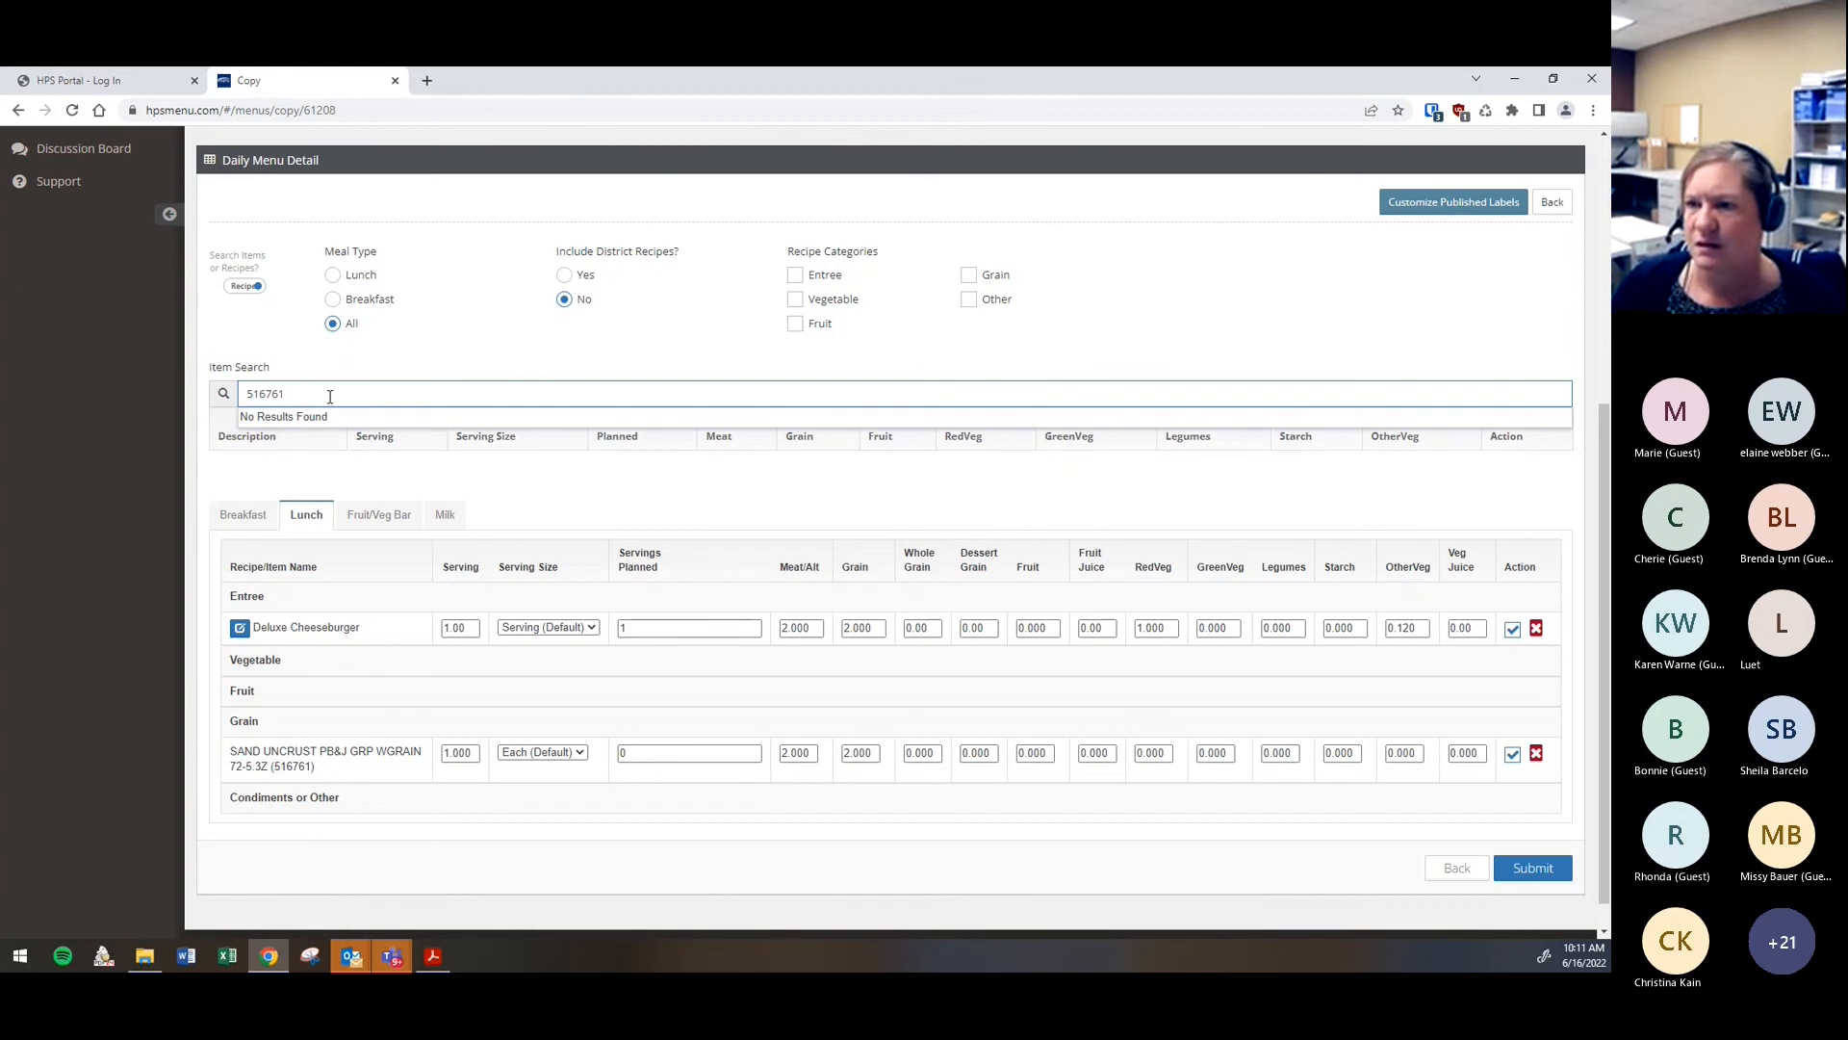
left_click_drag(294, 401, 190, 405)
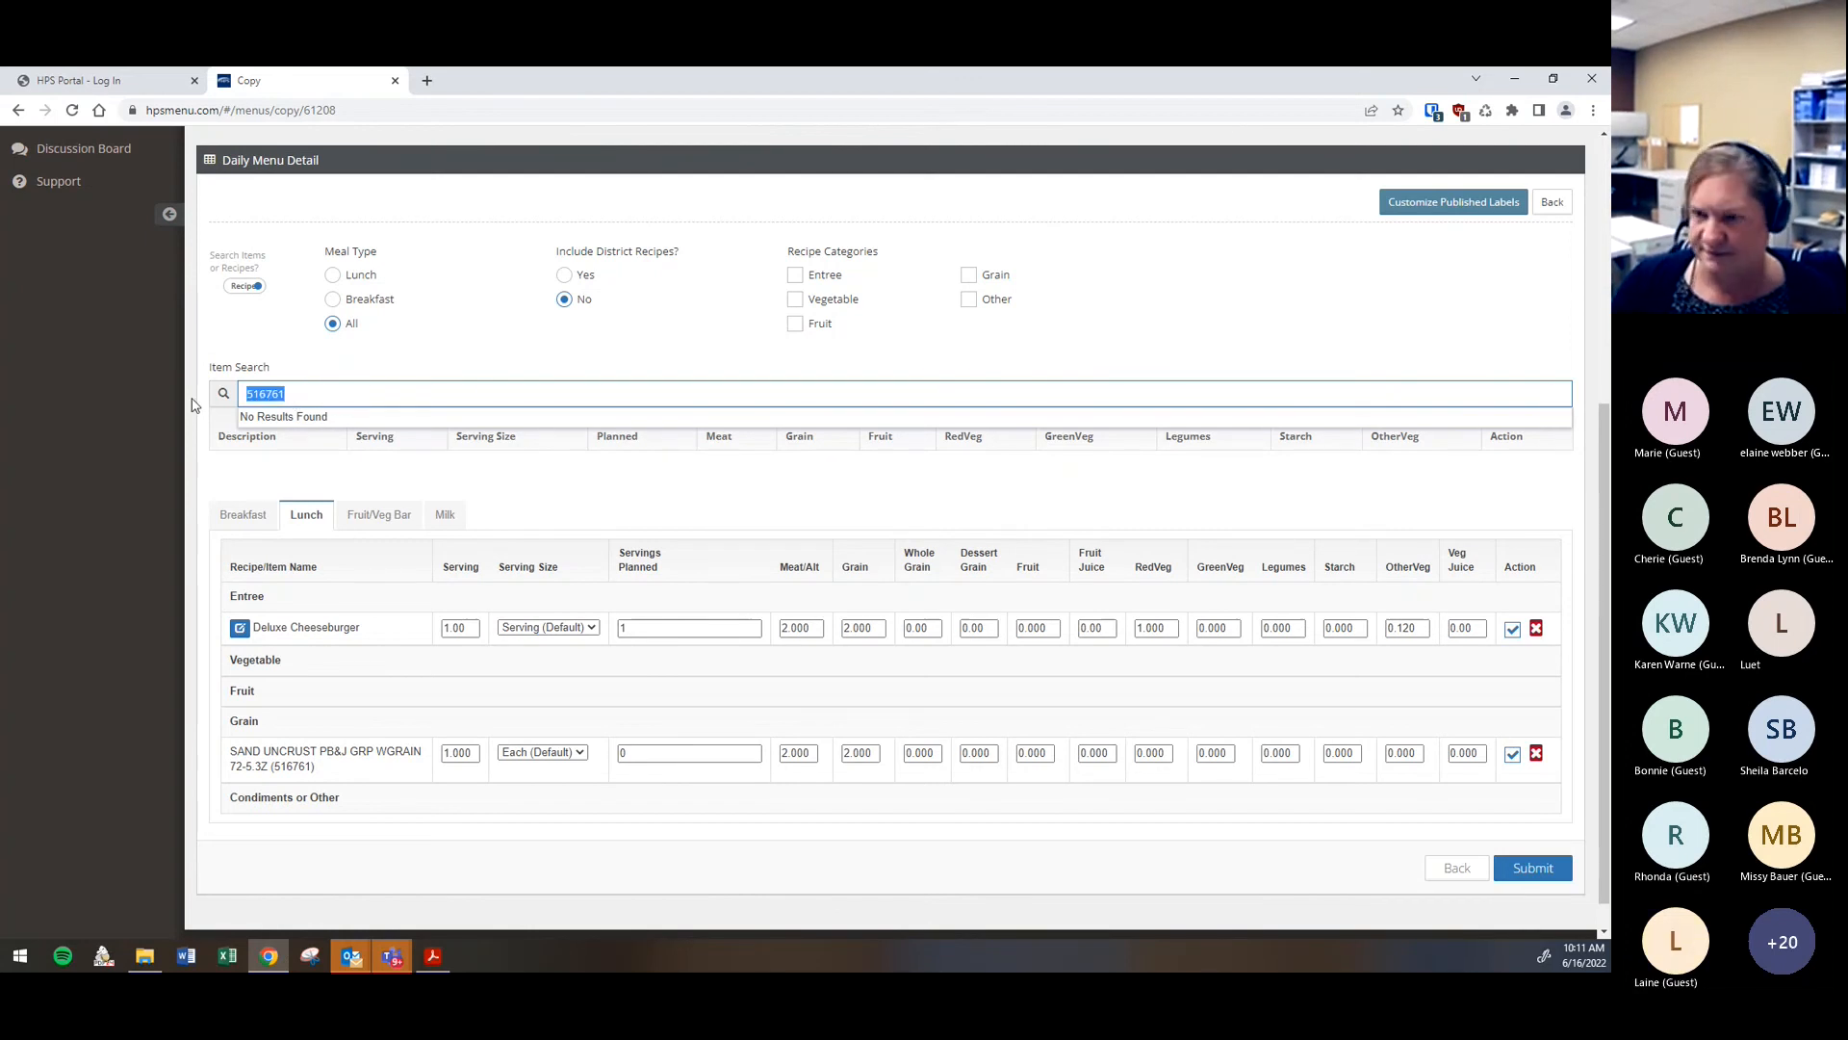
Switch the search back to items and add item 516761, the grape PB&J Uncrustable sandwich, to the lunch entrees
left_click(249, 288)
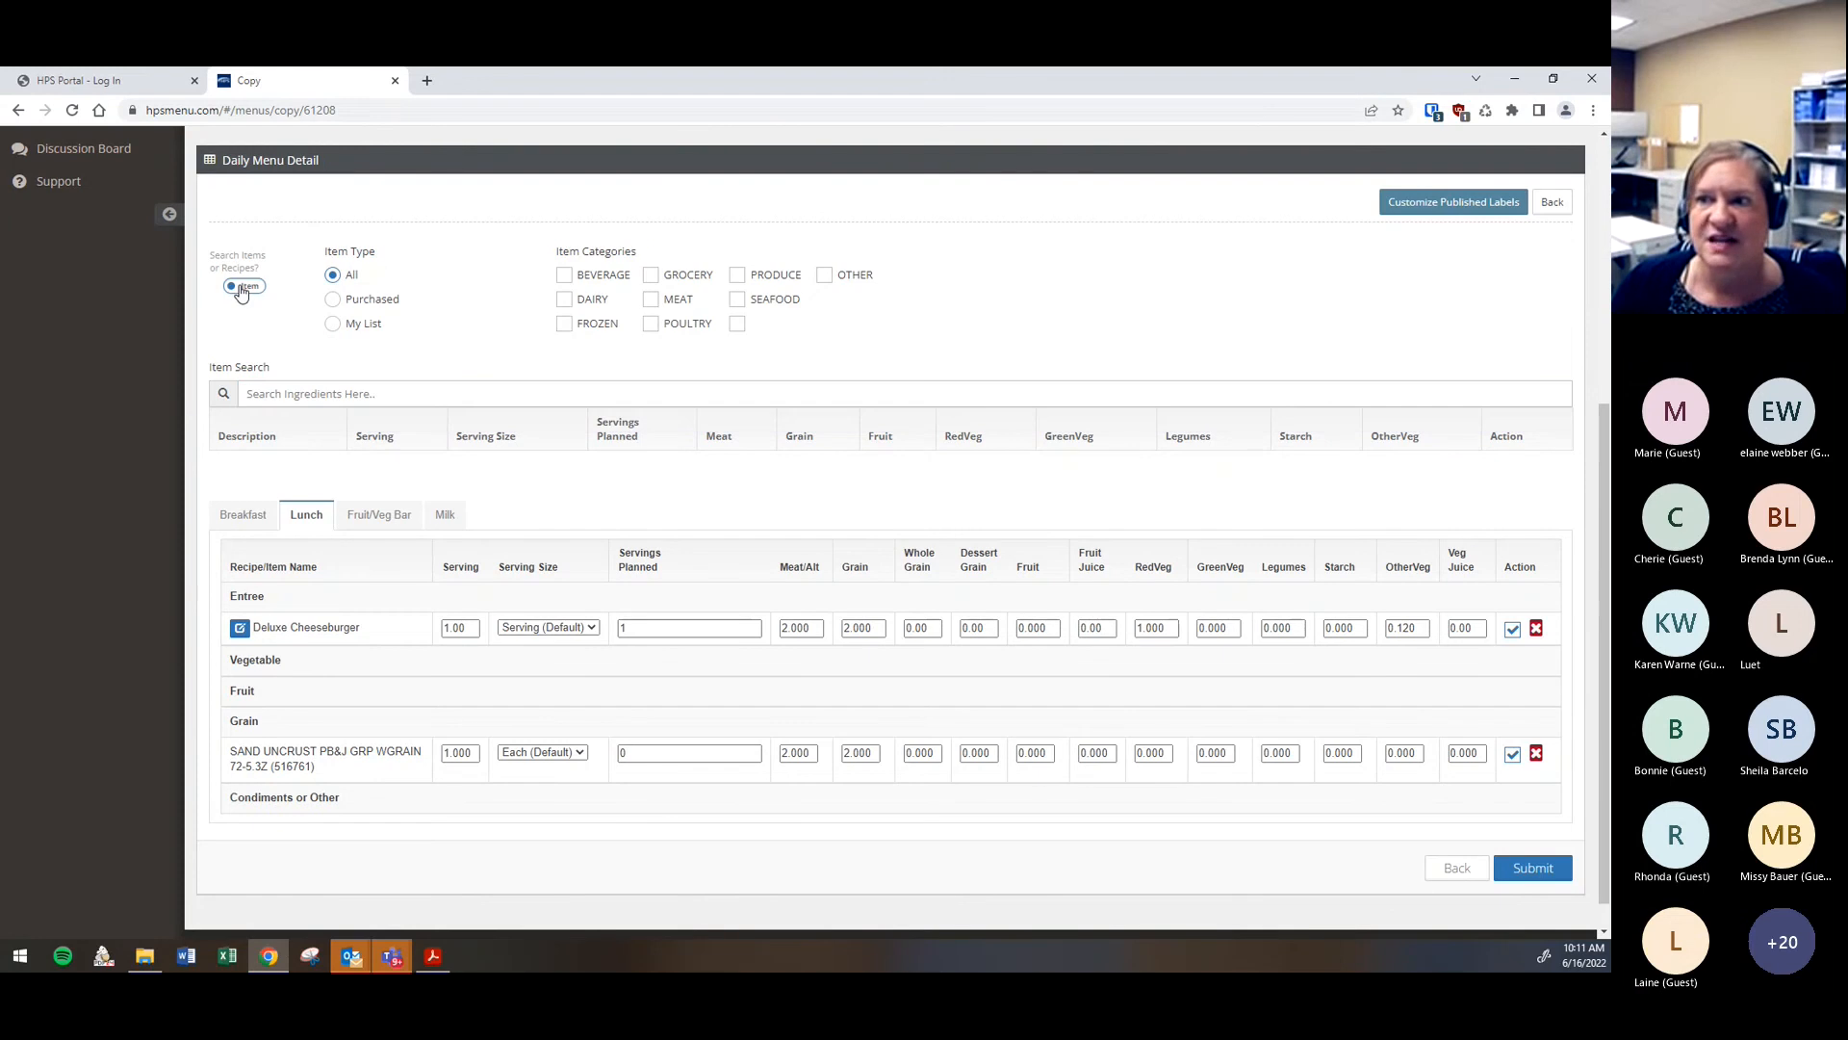
left_click(267, 401)
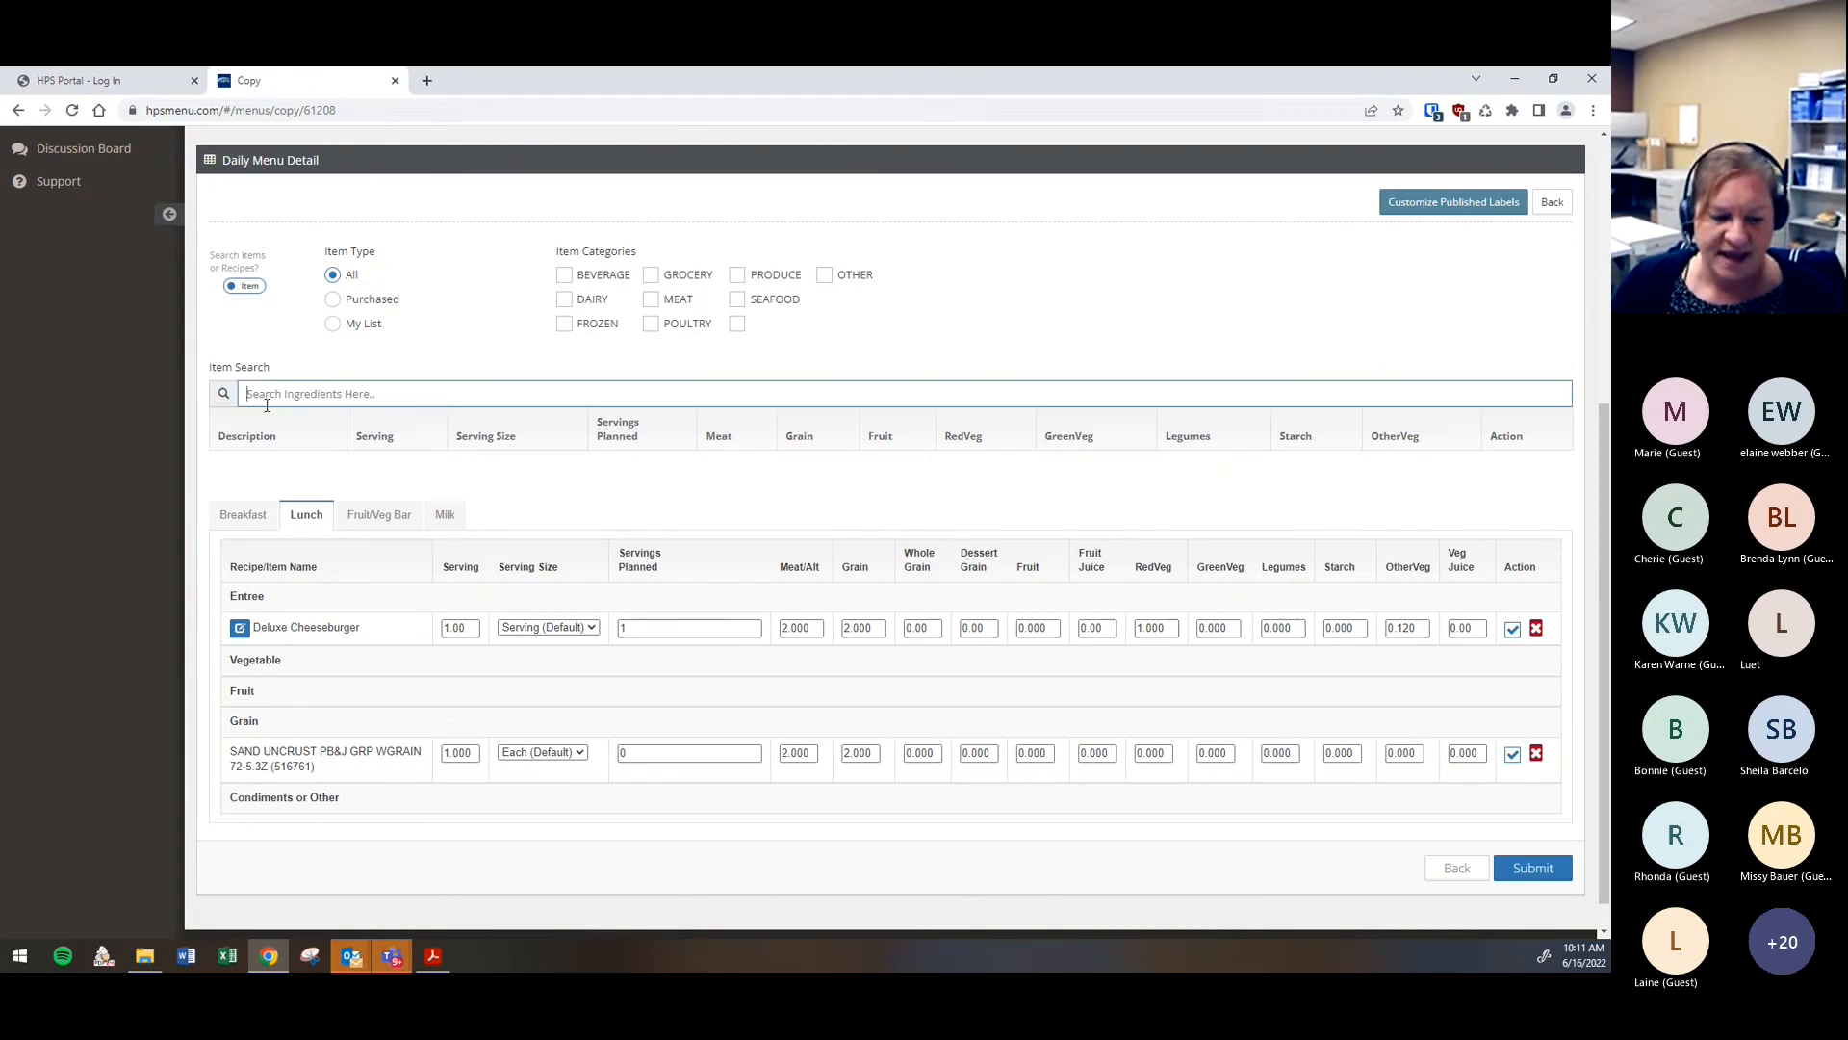
type("51")
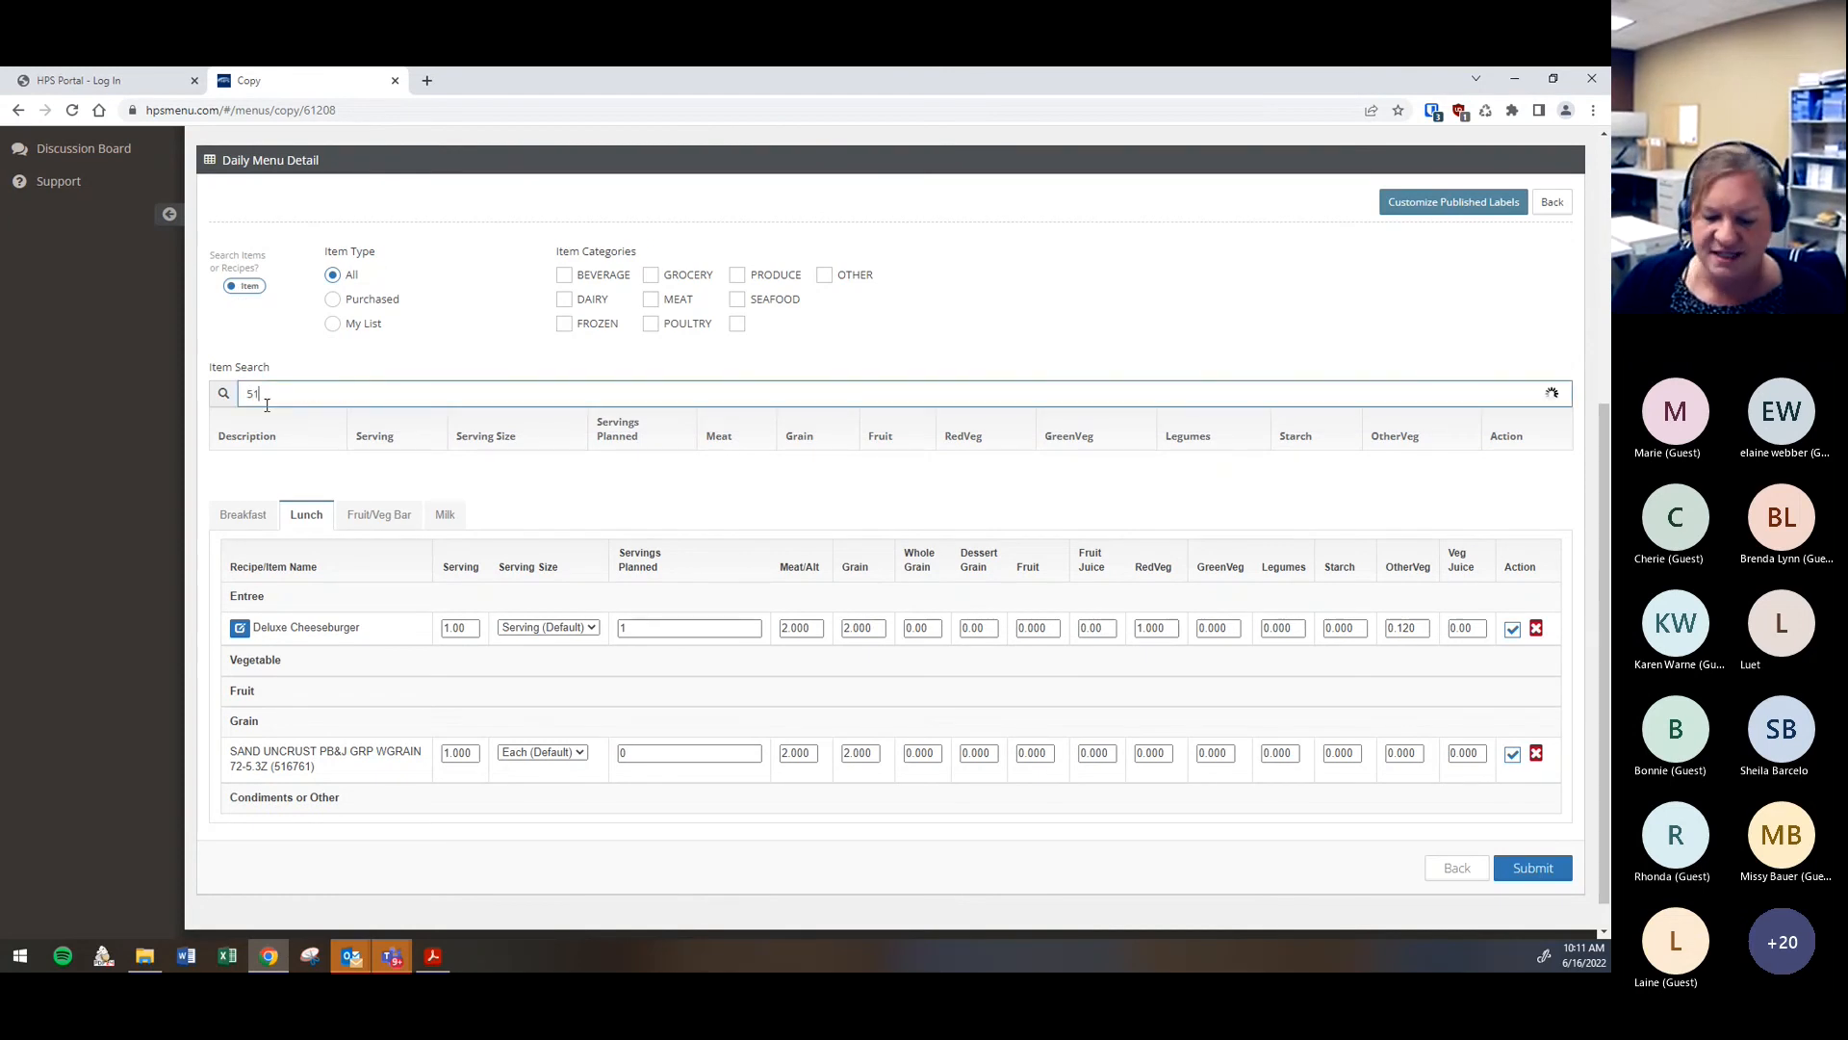
type("6761")
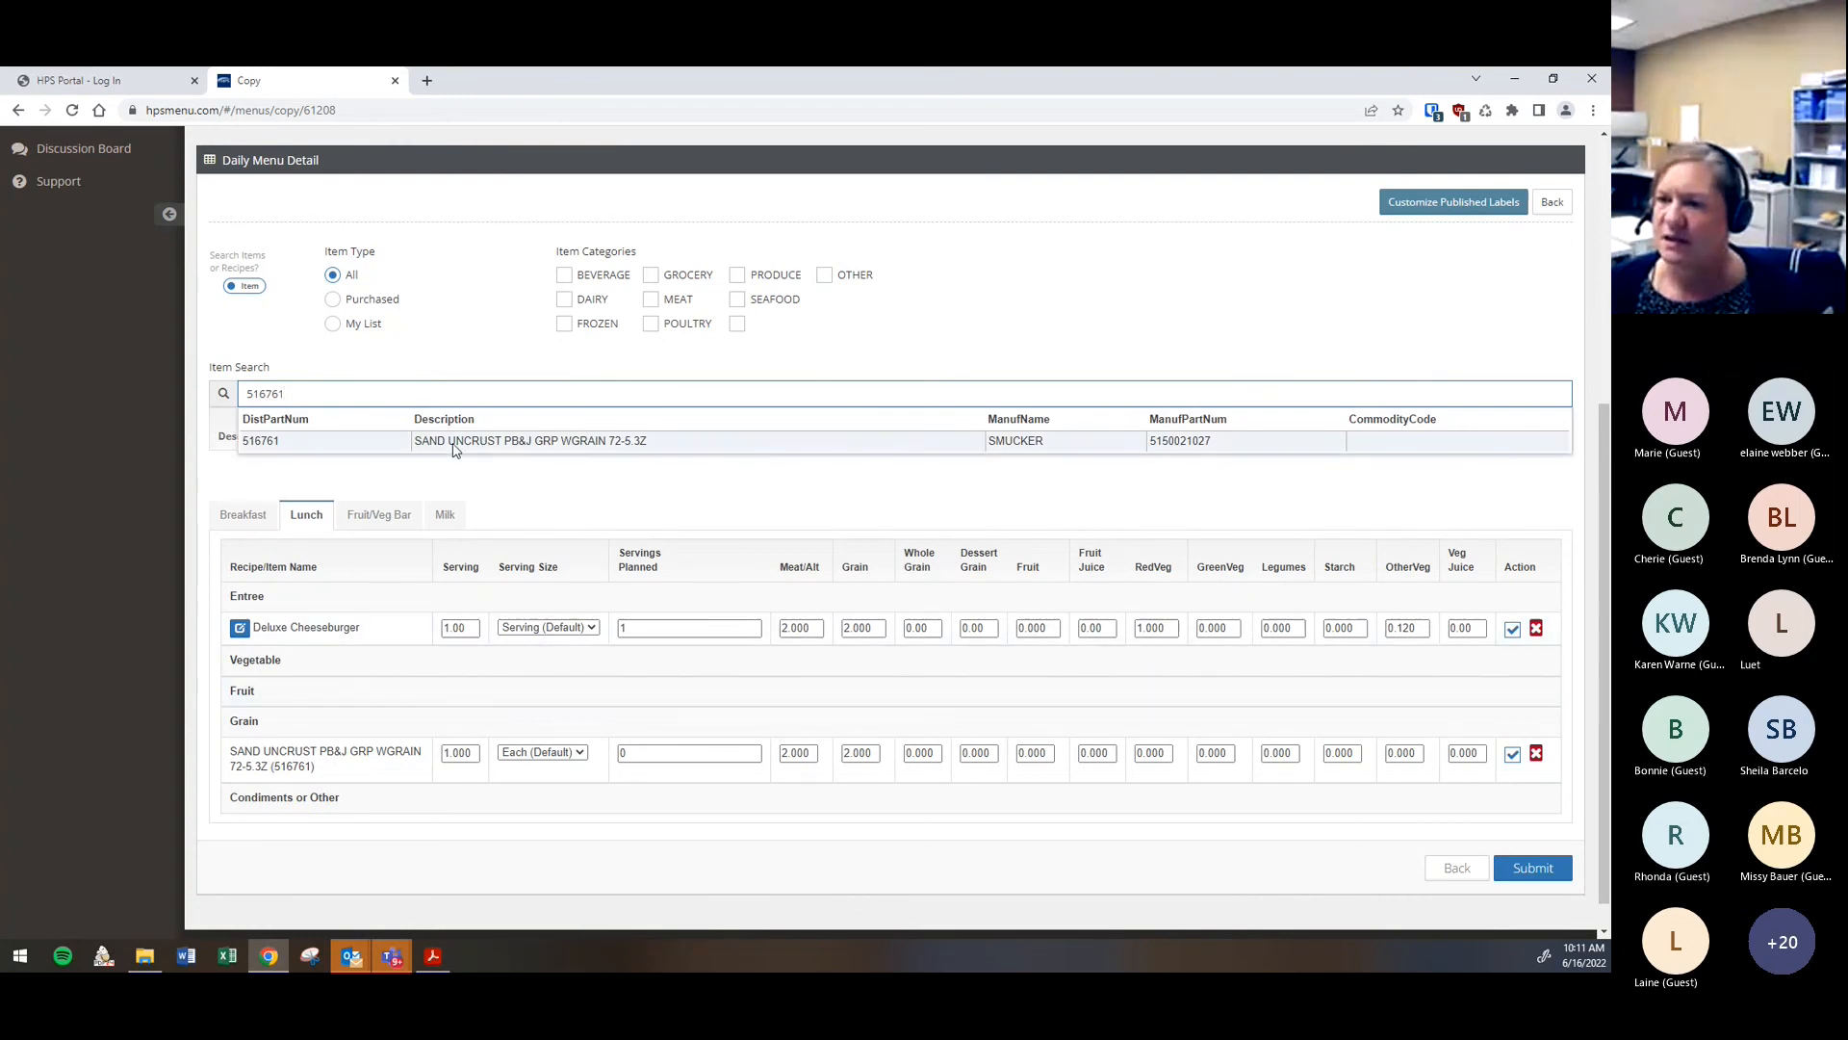
left_click(383, 441)
left_click_drag(383, 481, 452, 655)
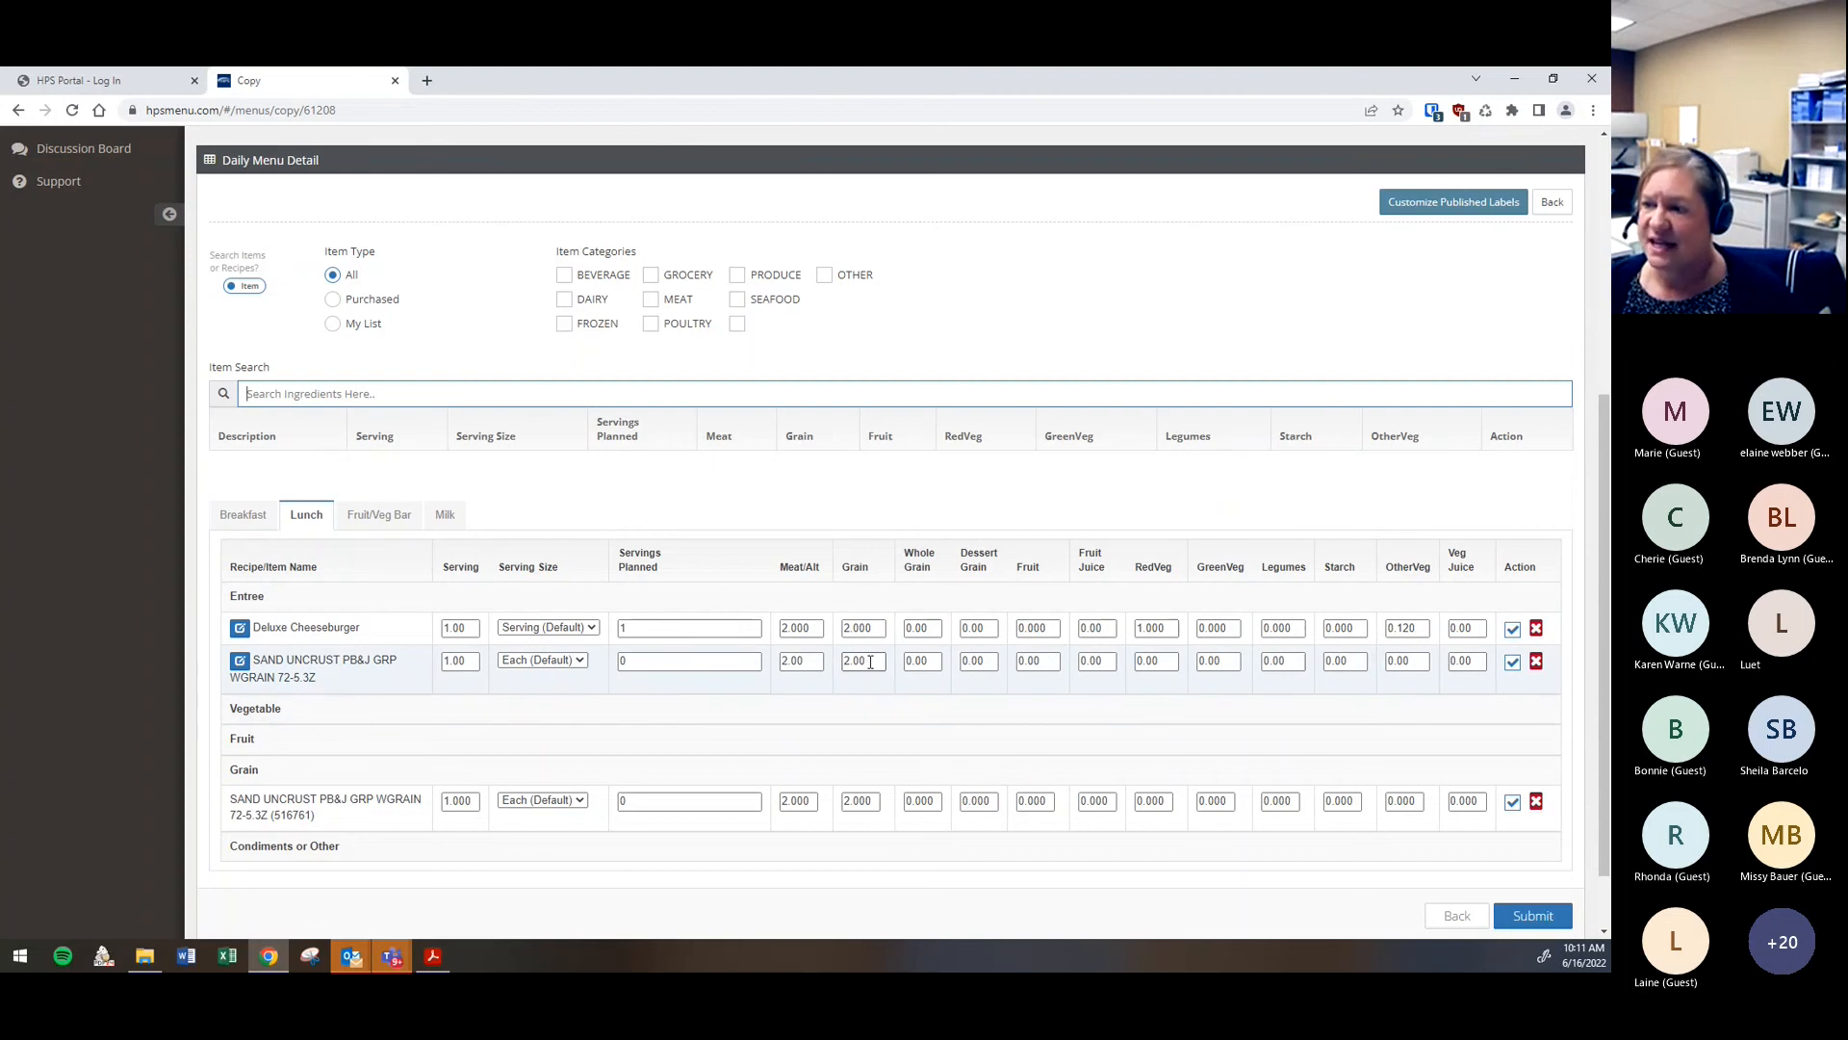
Set the Whole Grain value of both lunch entrees, the PB&J sandwich and the Deluxe Cheeseburger, to 2.0
left_click(933, 660)
type("2")
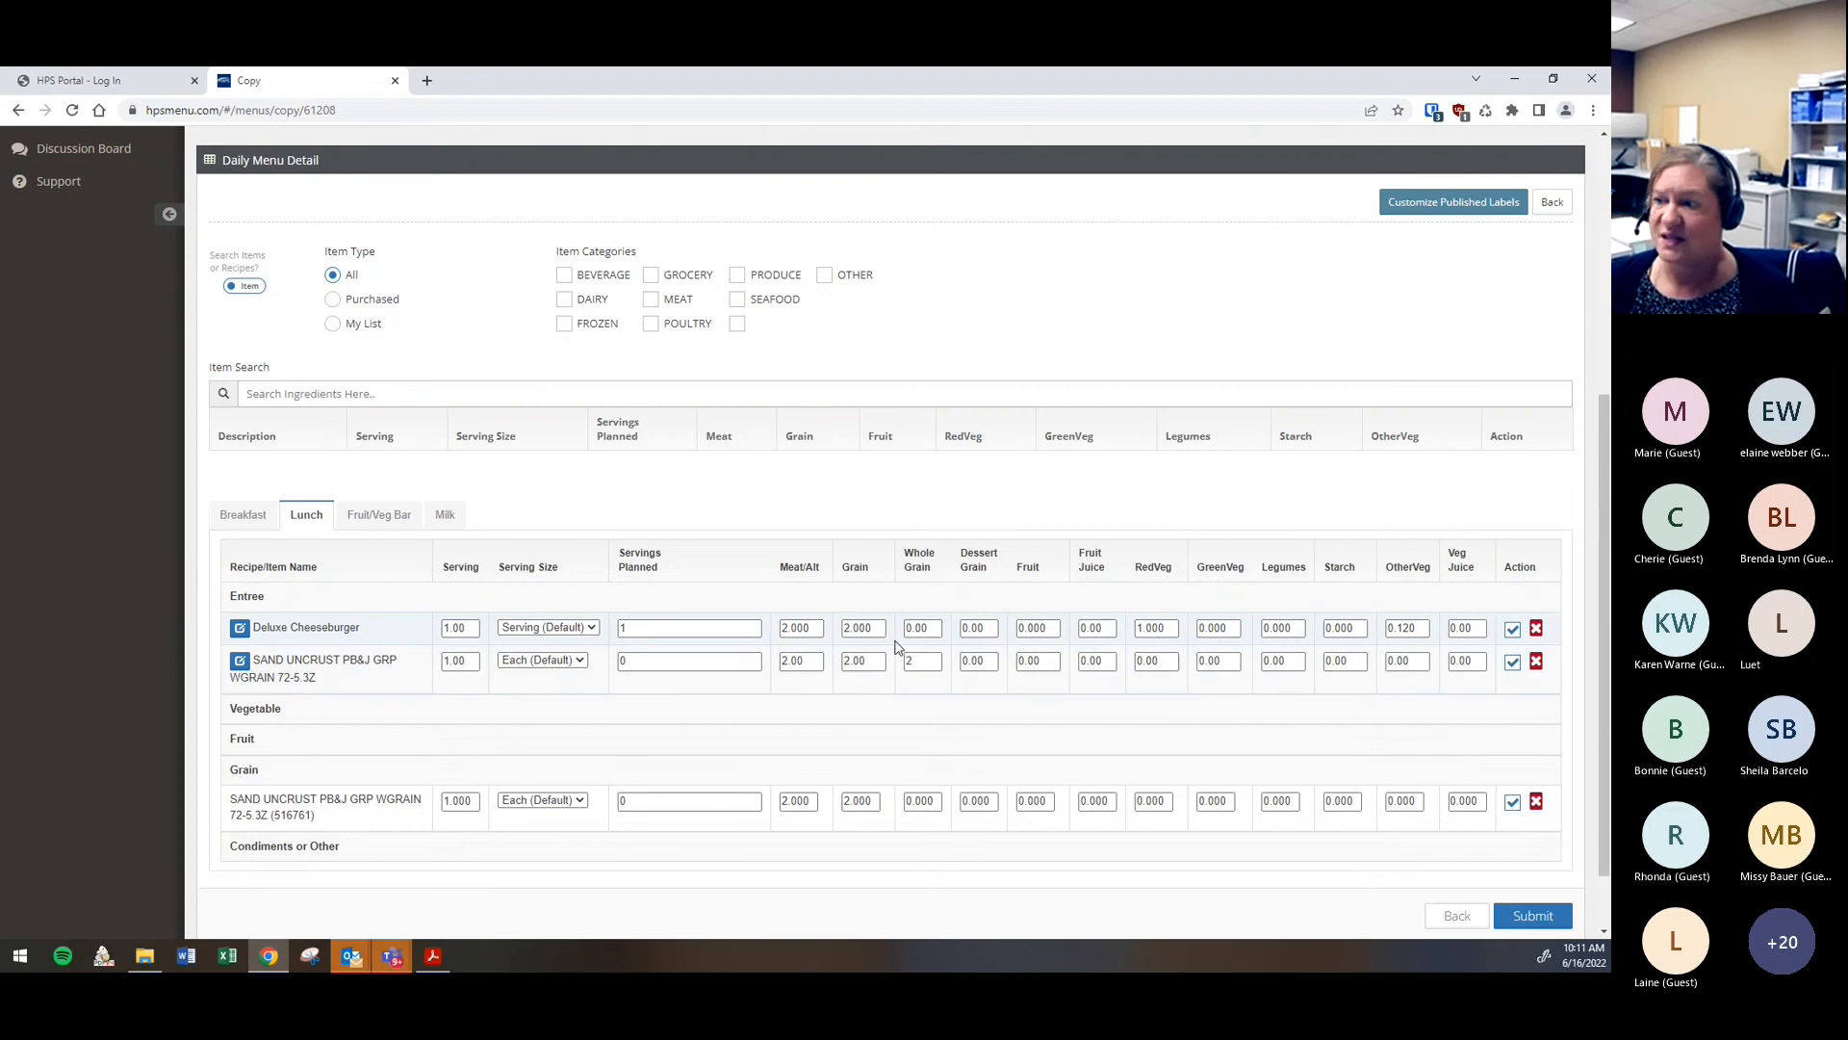
type(".0")
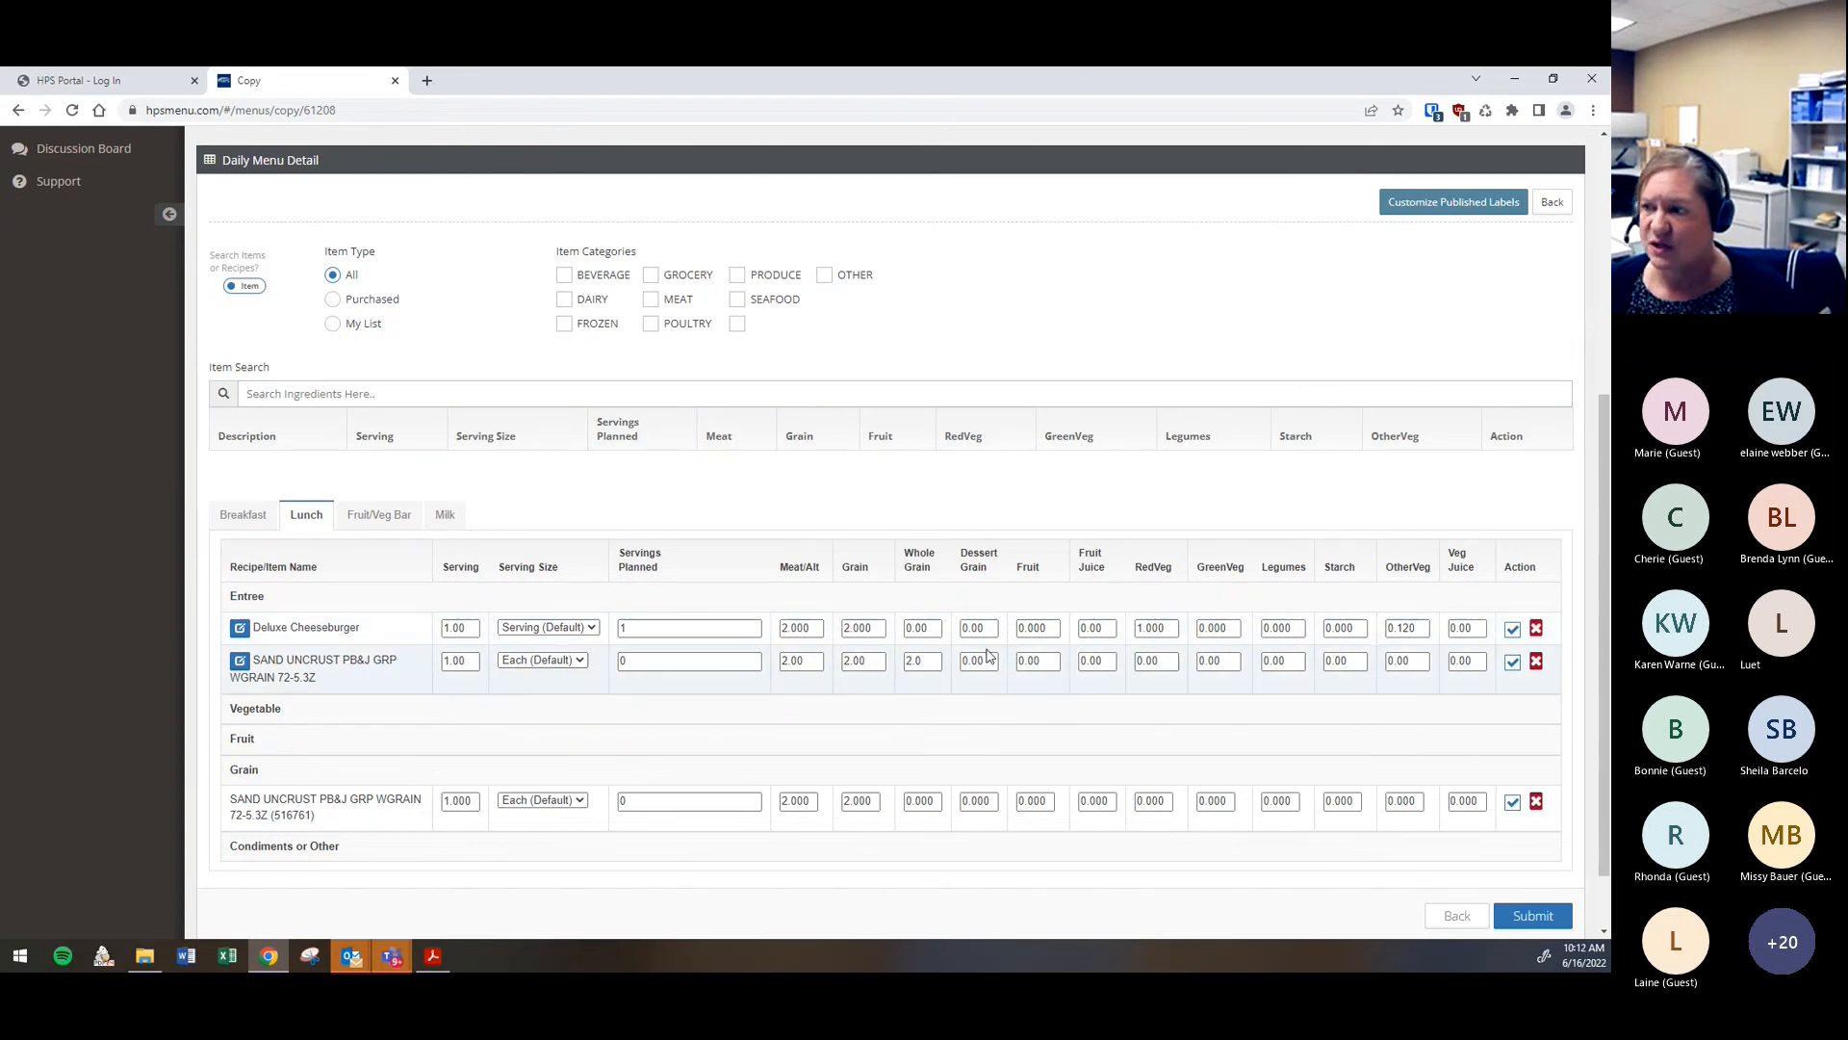
double_click(922, 628)
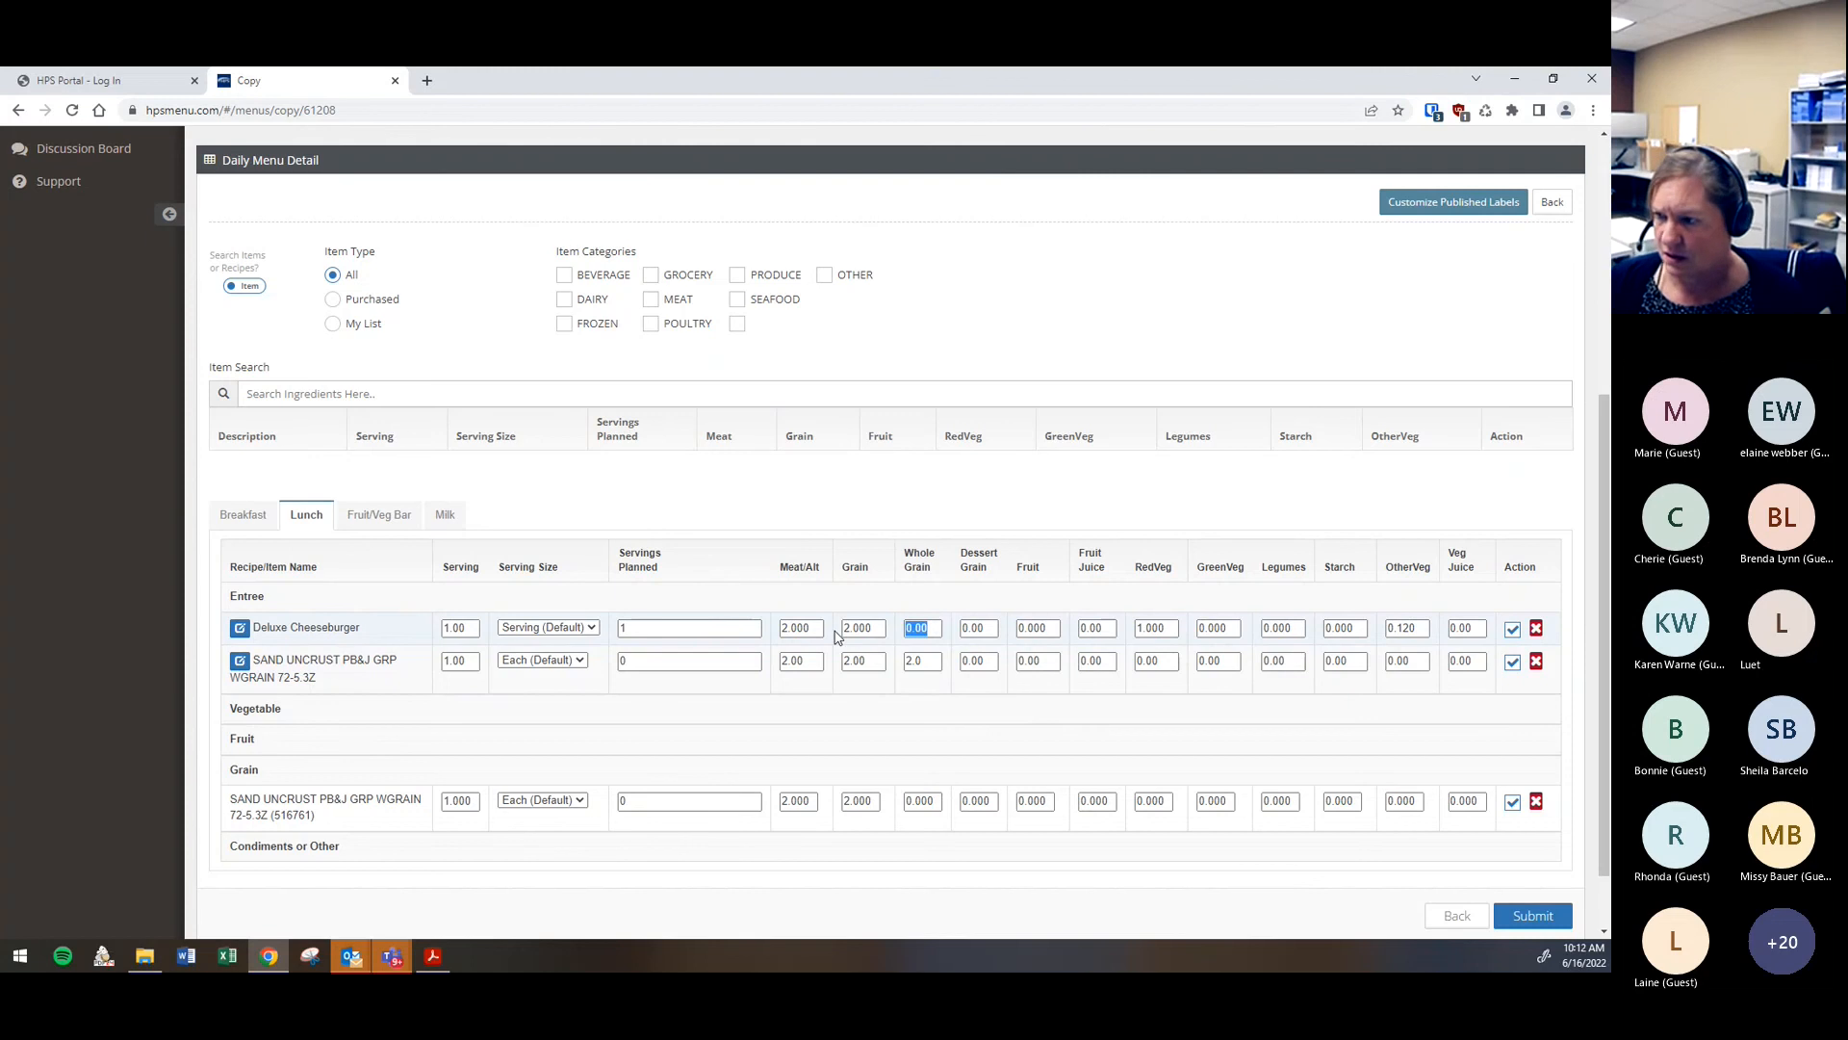
type("2.0")
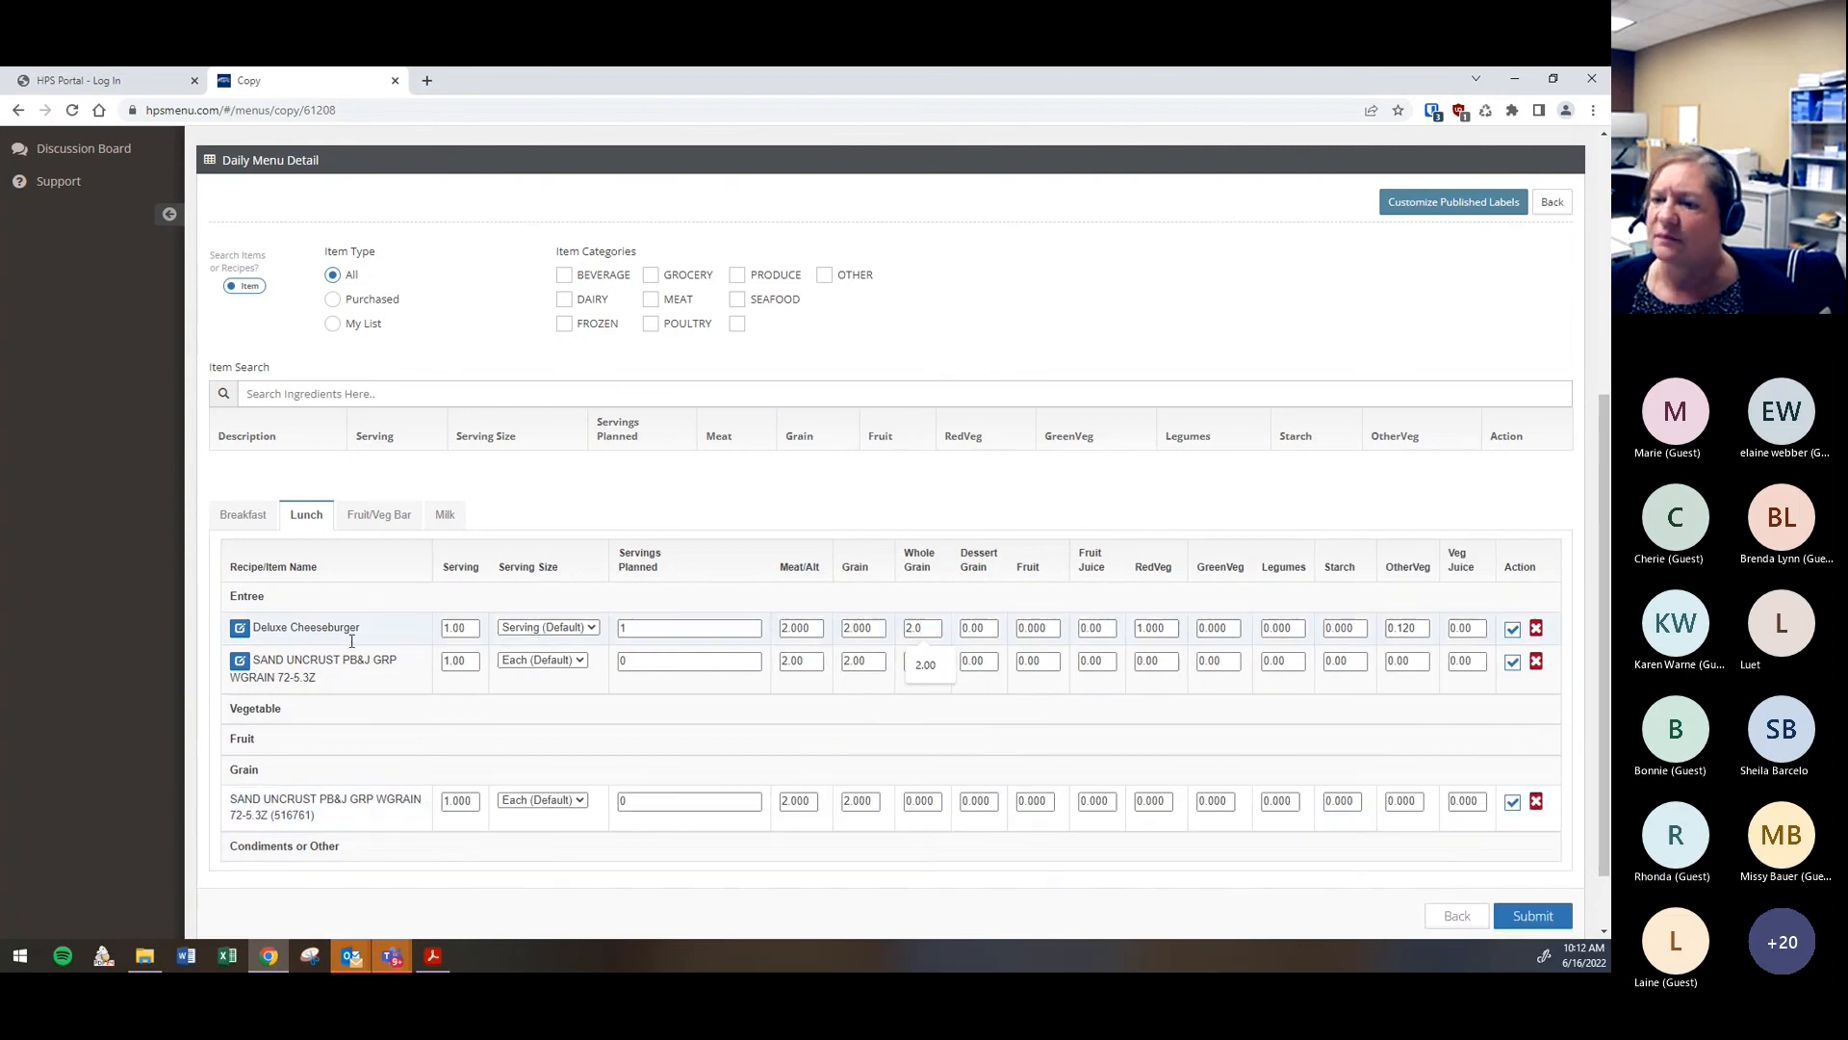
Add Apples, Gala to the lunch fruit section and remove the PB&J sandwich from the lunch grain section
left_click(324, 395)
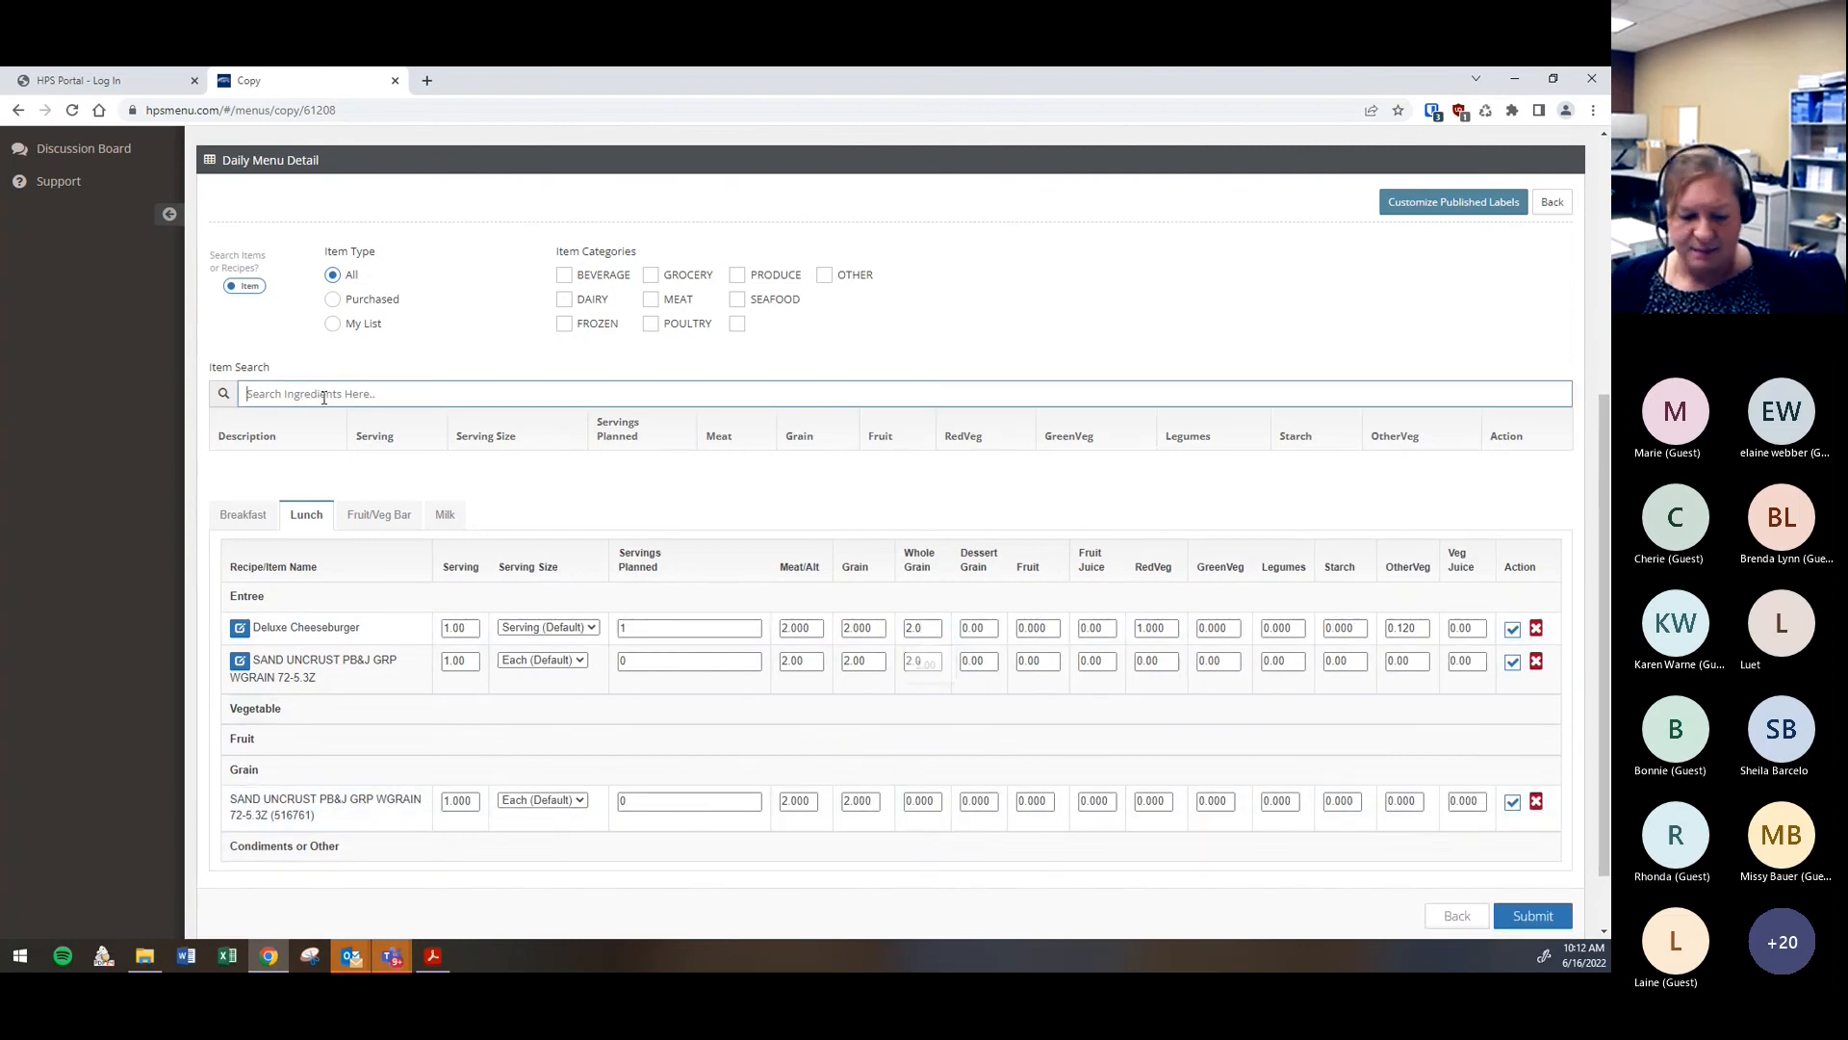
type("pple")
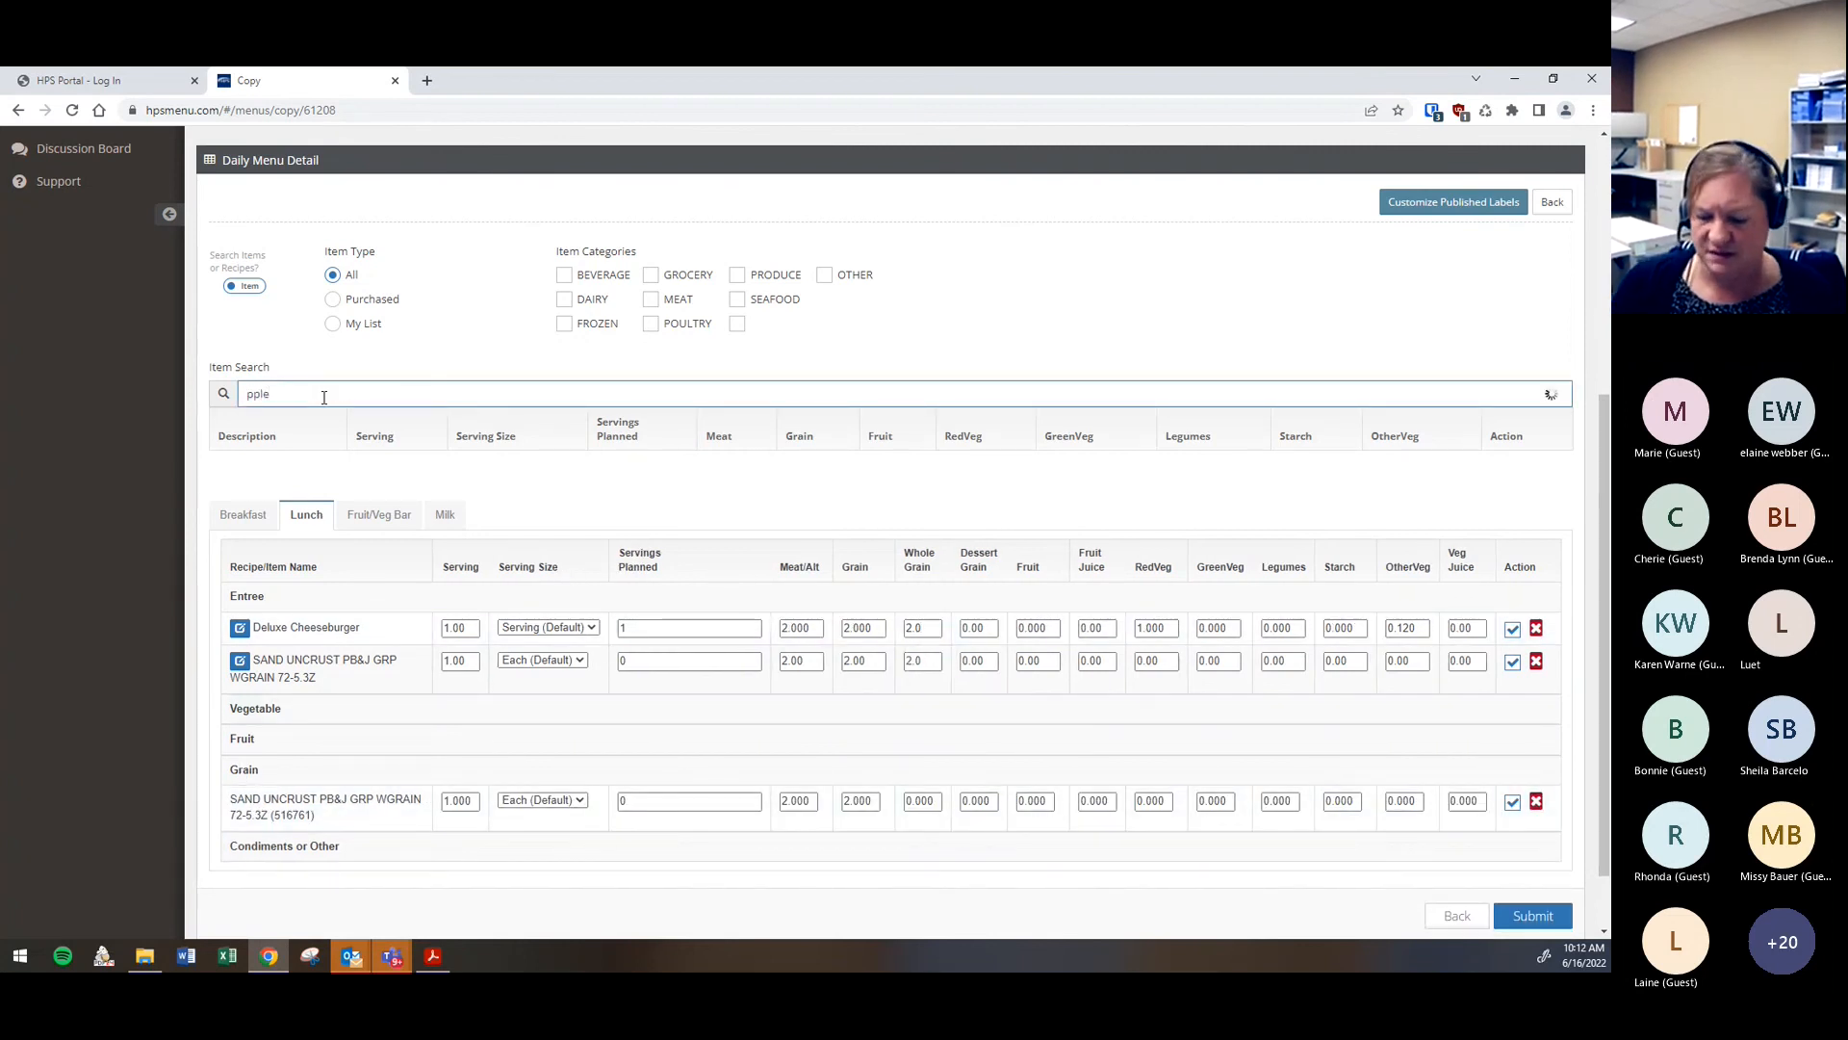
key("BackSpace")
key("BackSpace")
key("BackSpace")
type("a")
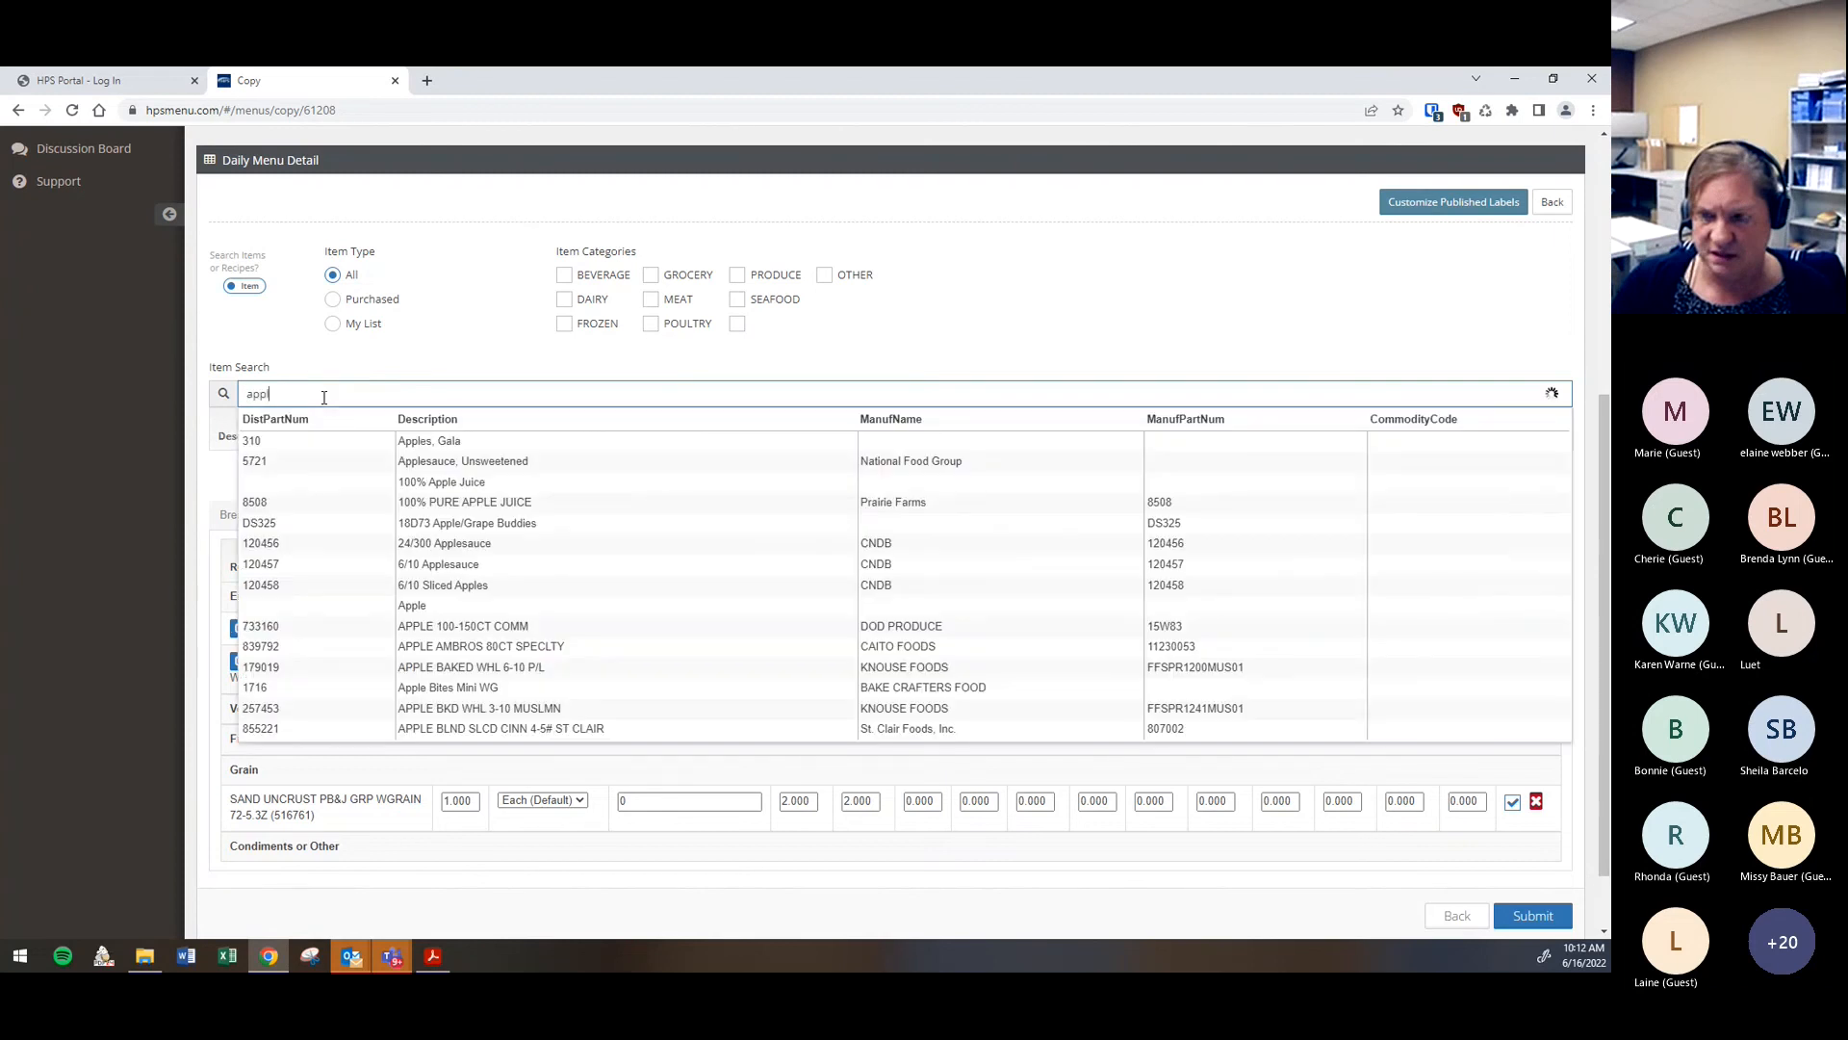
left_click(445, 445)
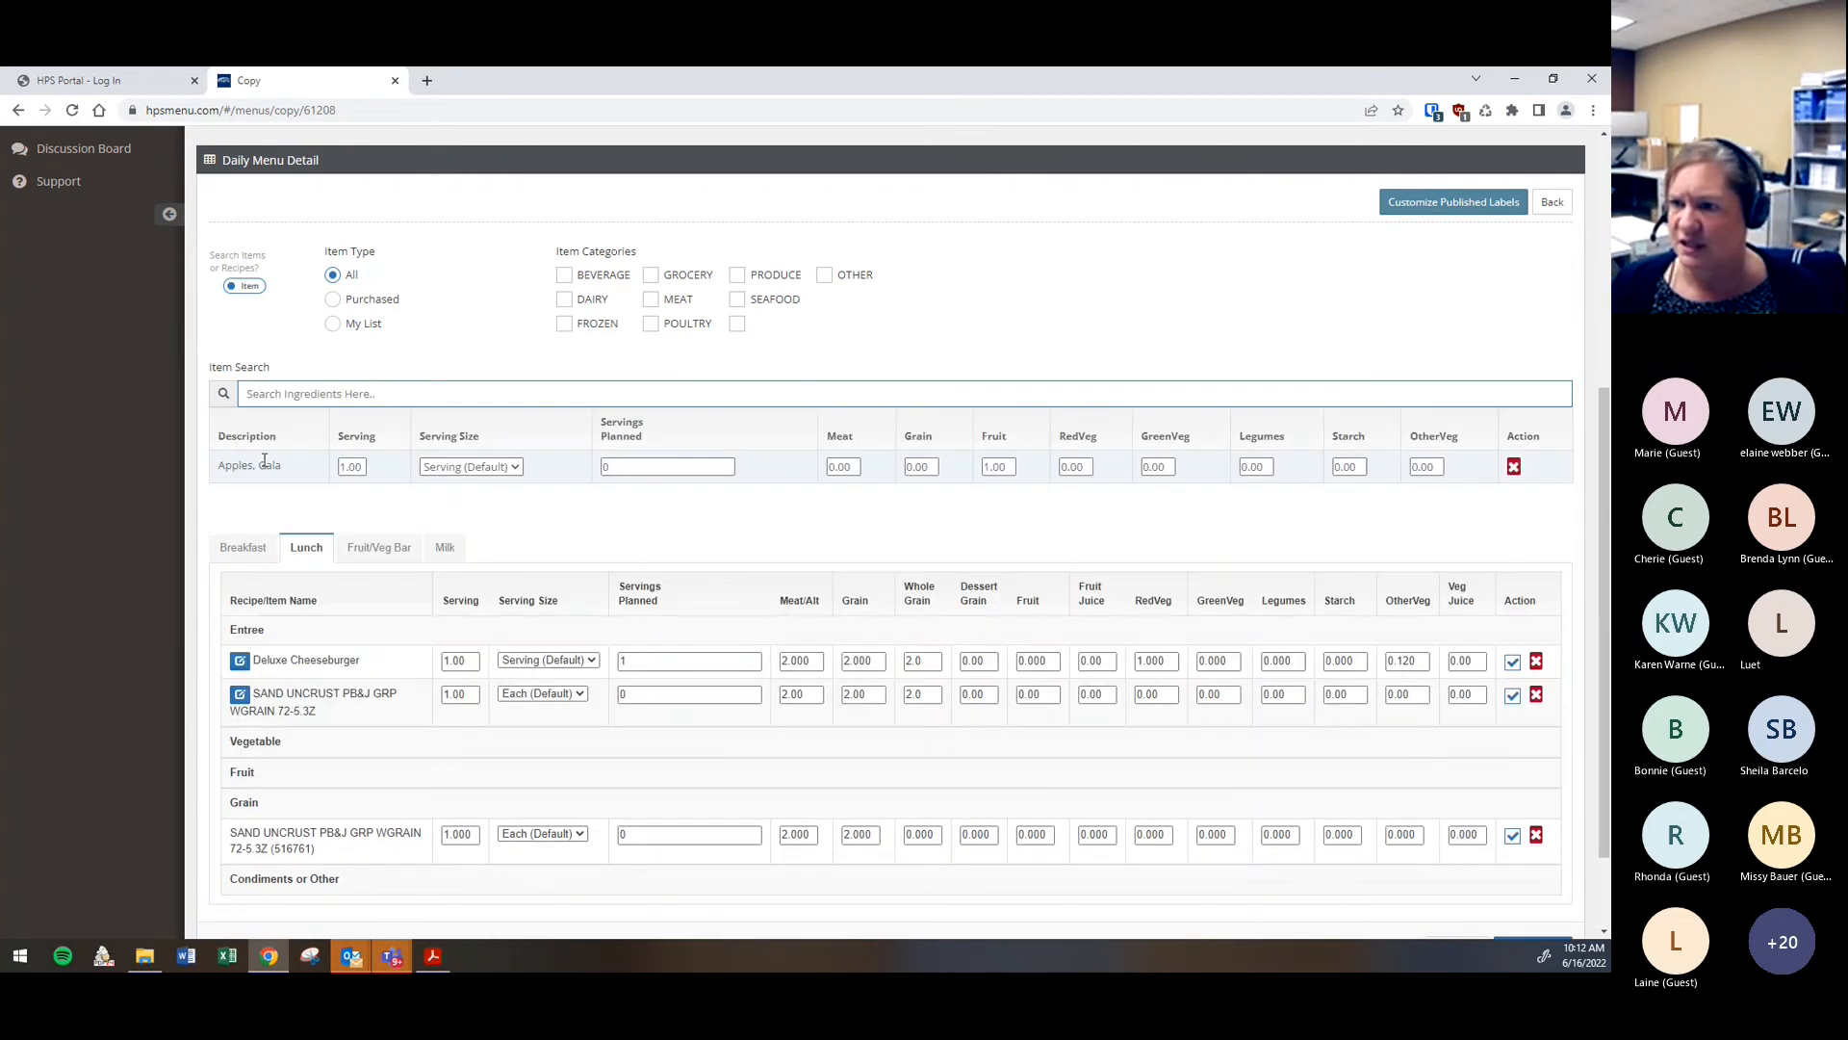
left_click_drag(294, 467, 281, 762)
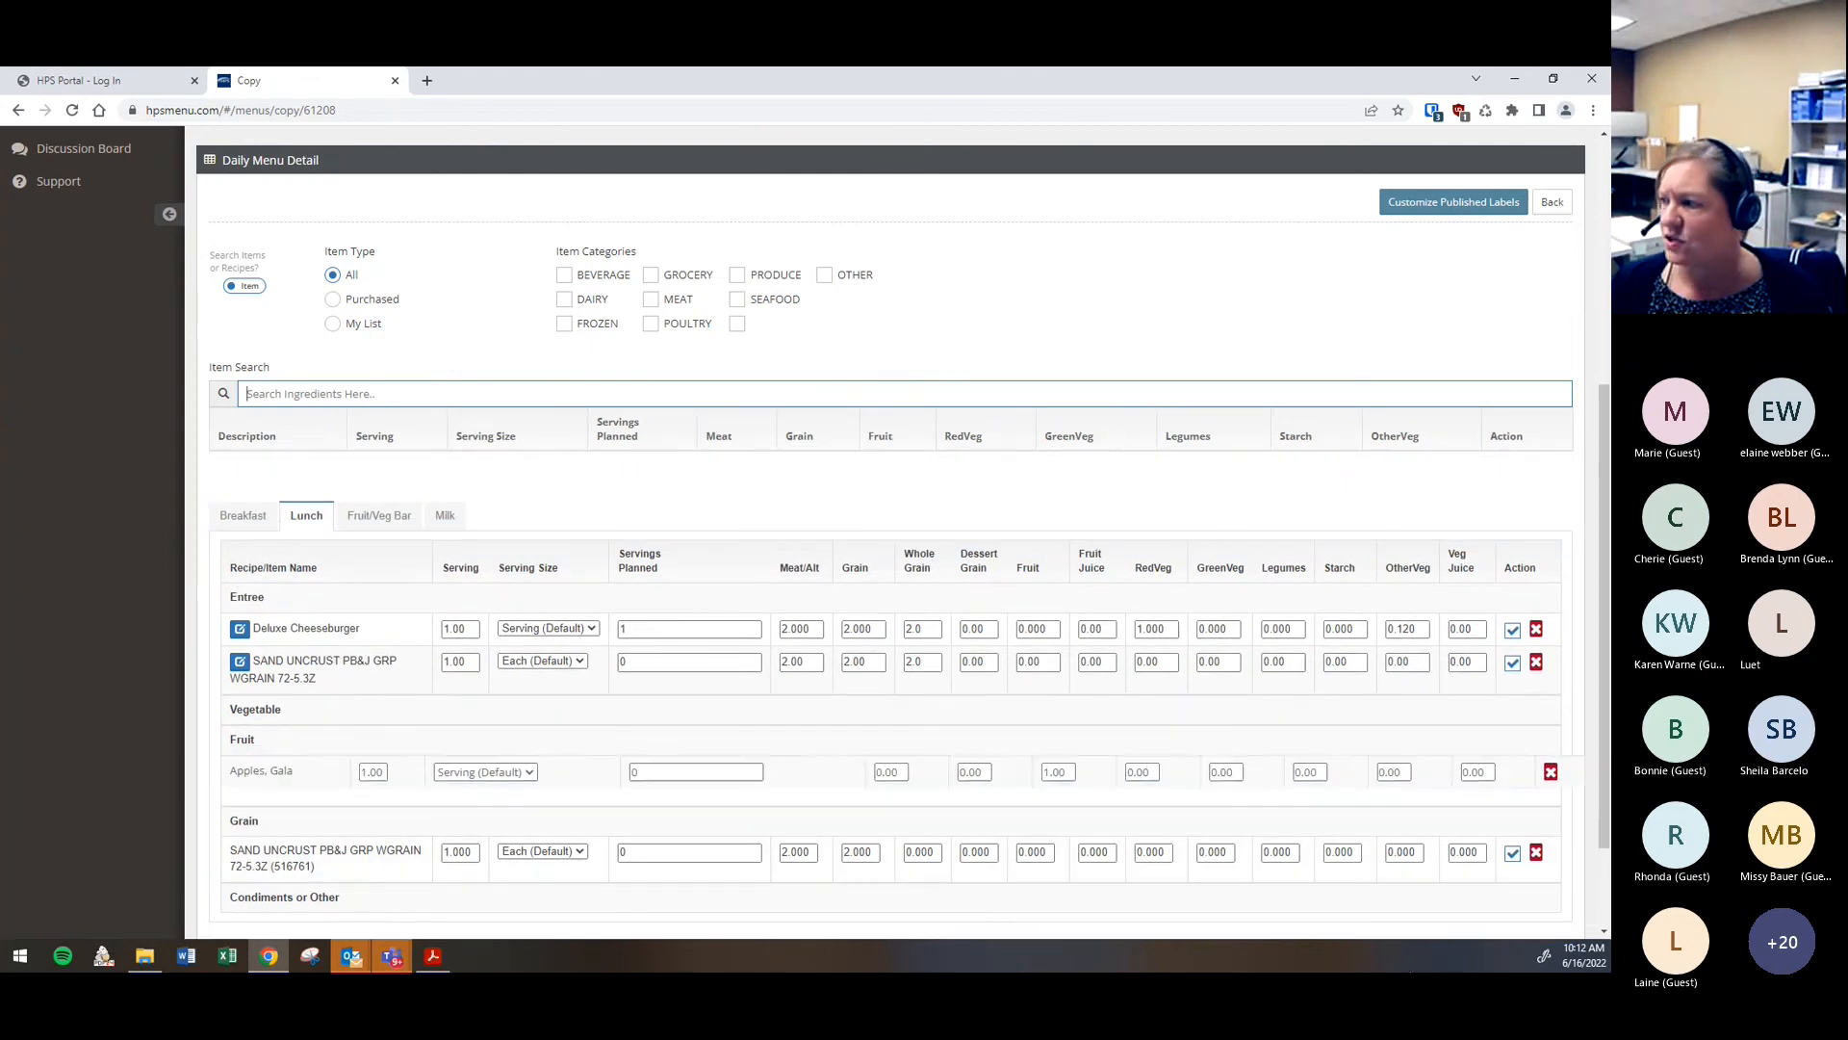
left_click(1537, 836)
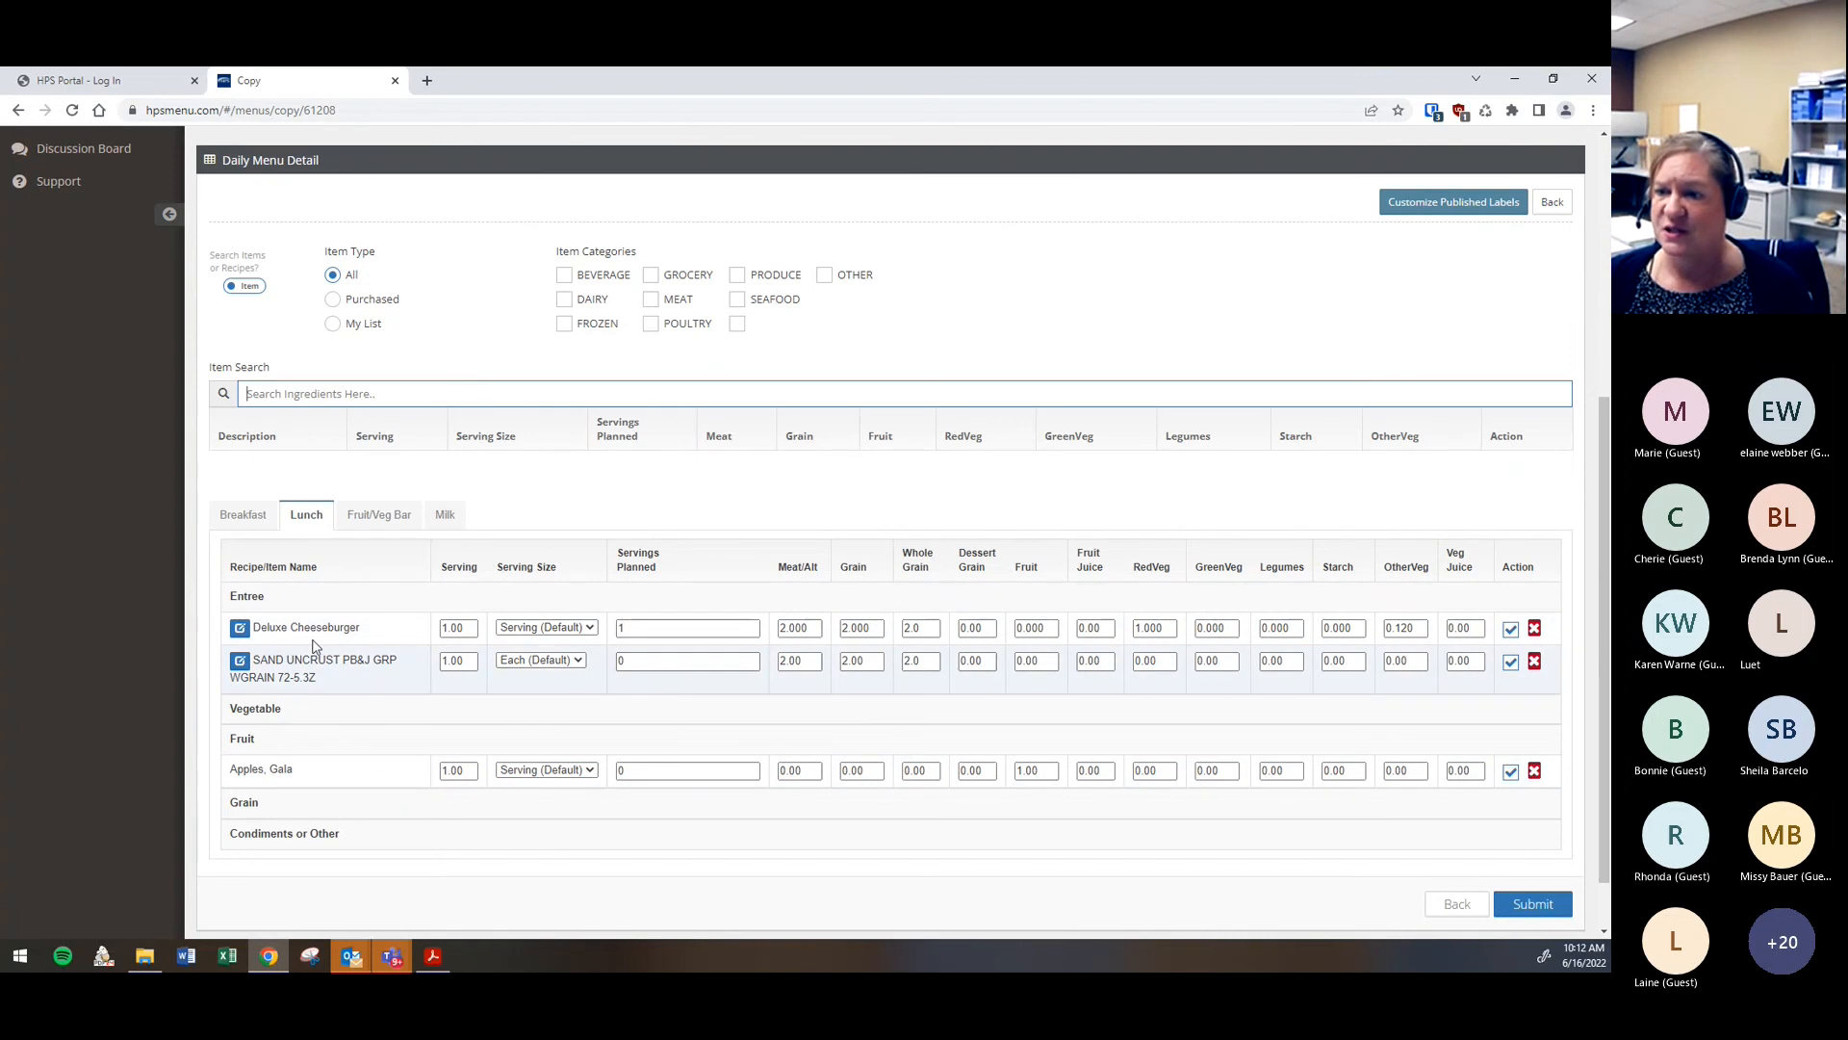
Set the planned servings of the breakfast pizza entree to 80
left_click(263, 518)
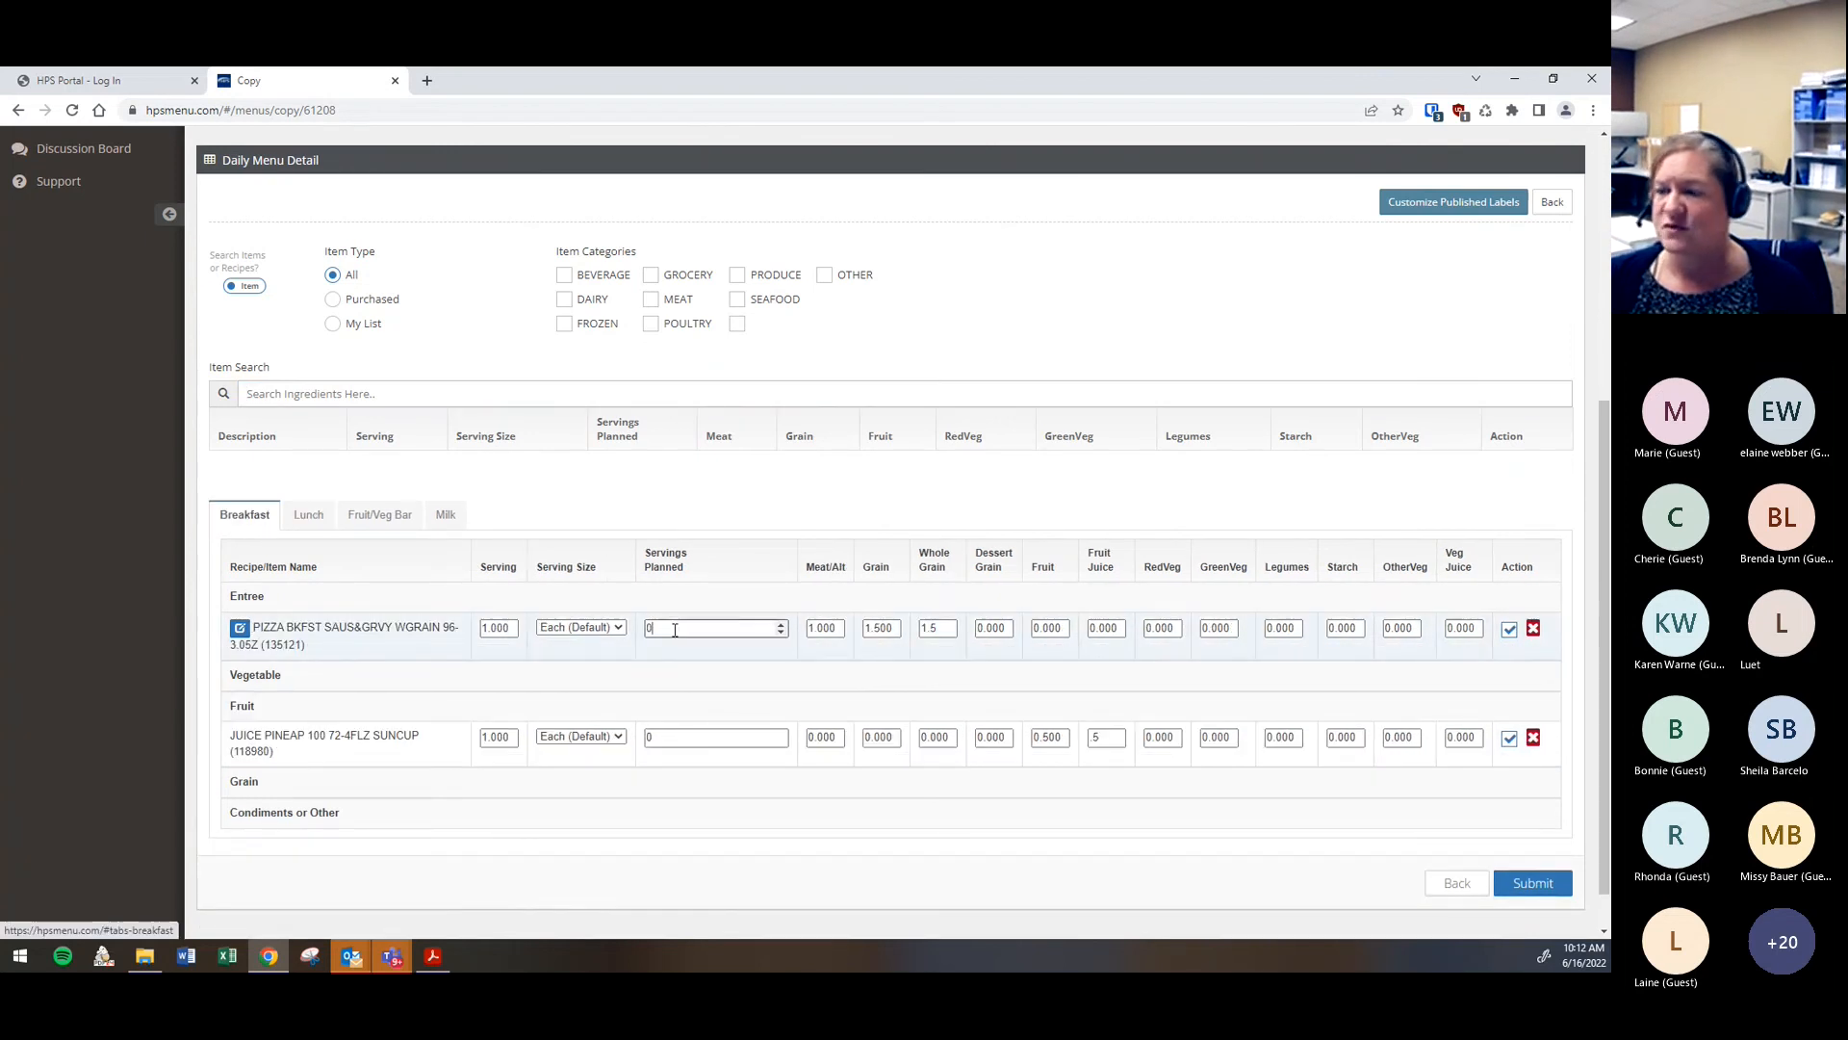
key("BackSpace")
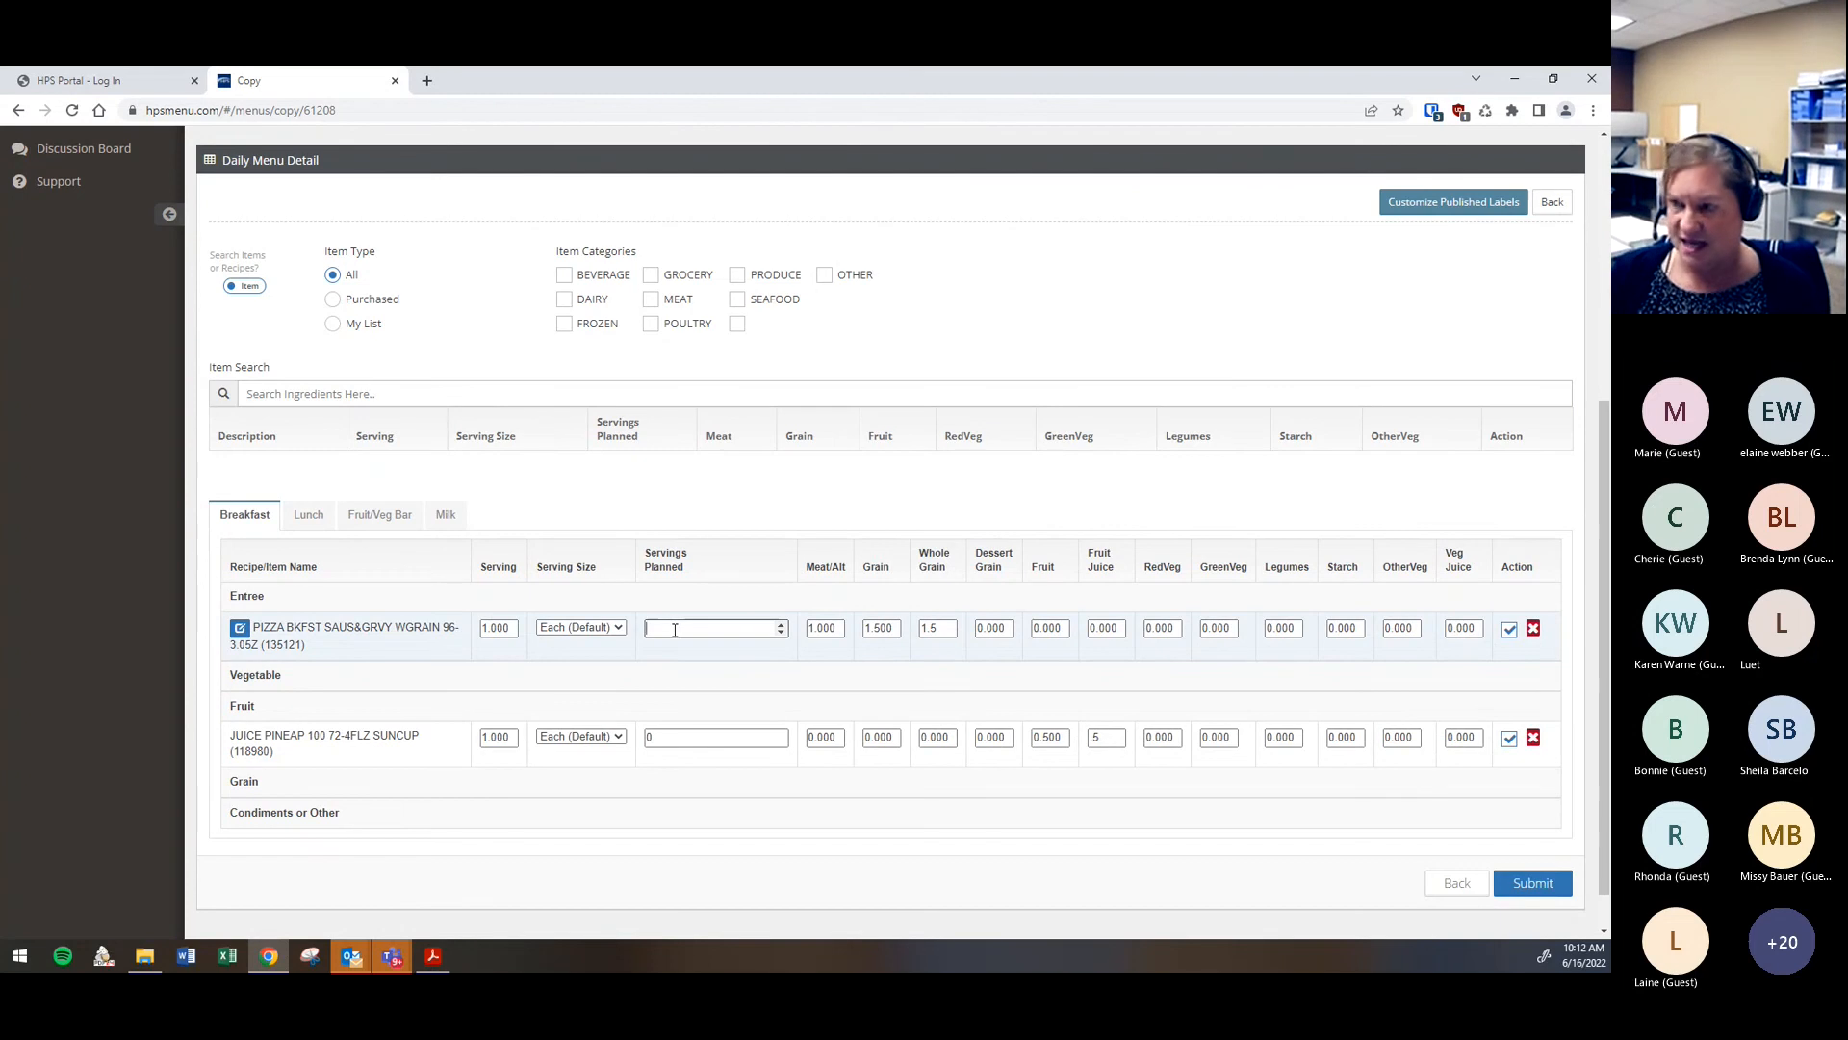
type("80")
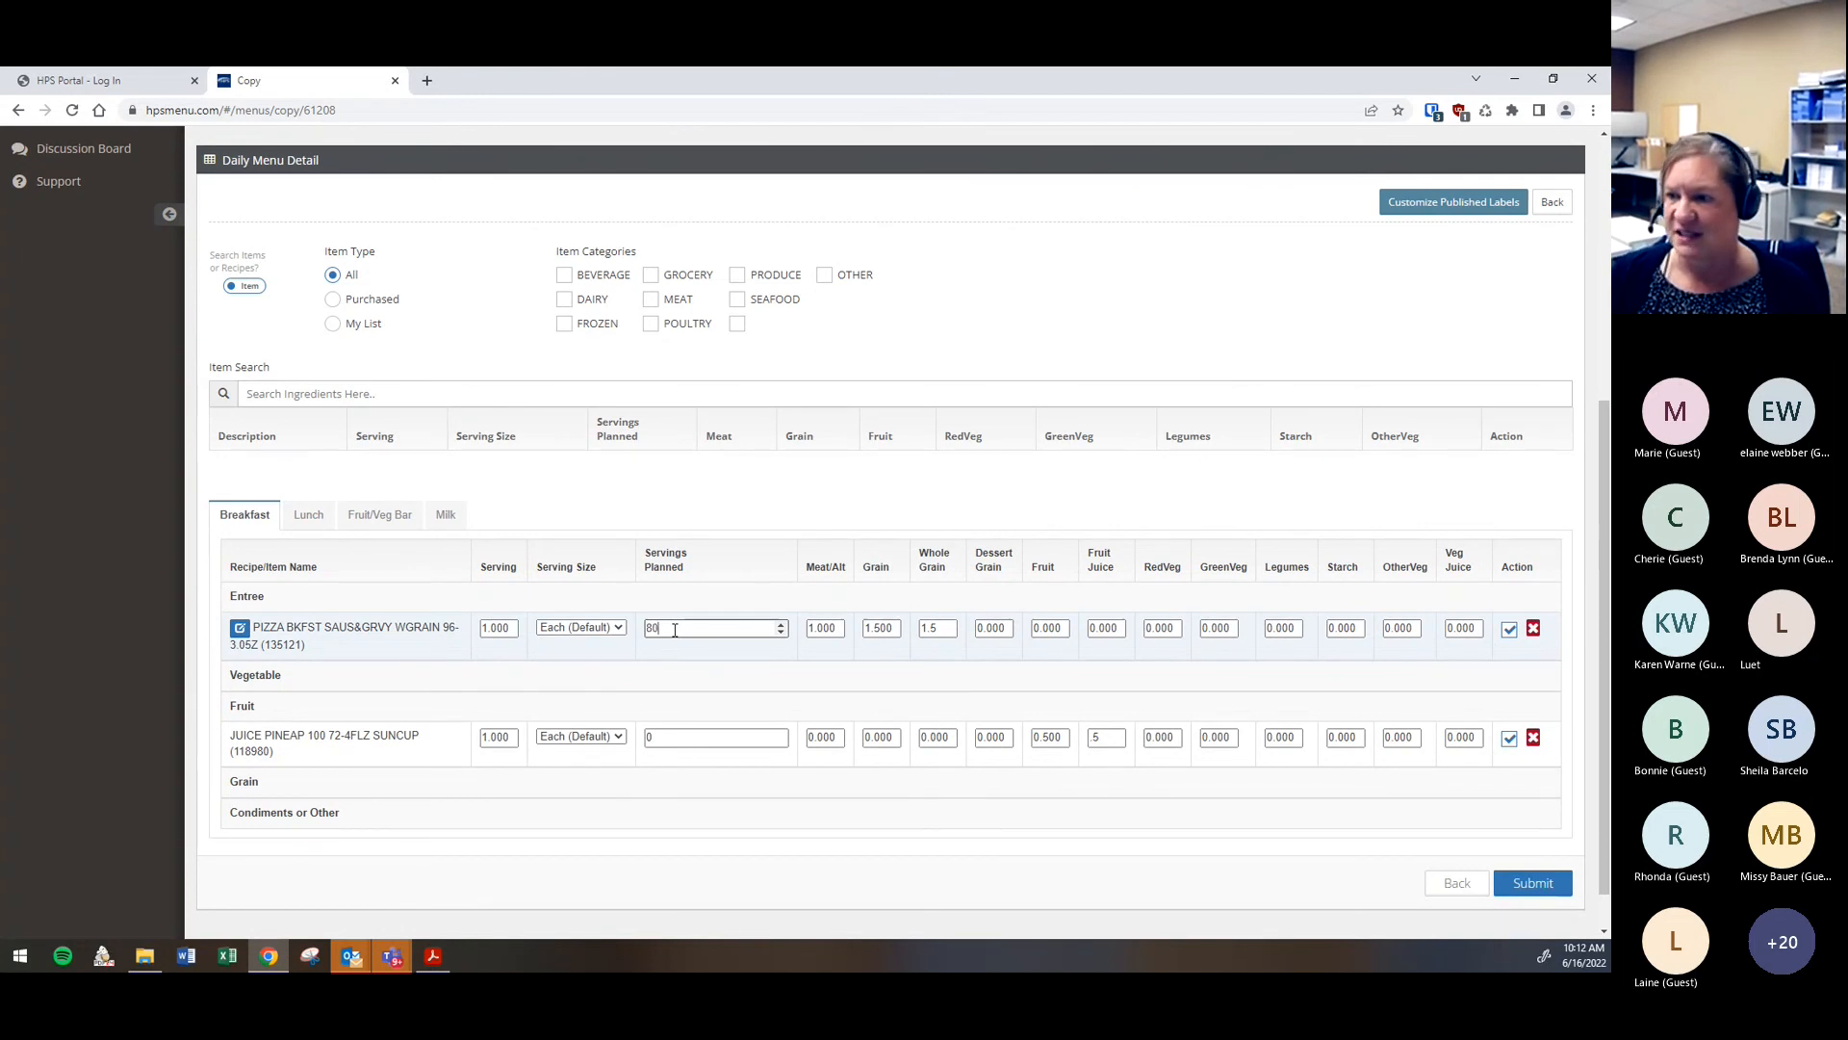
Set the planned servings of both lunch entrees, the Deluxe Cheeseburger and the grape PB&J Uncrustable sandwich, to 40 each
left_click(308, 516)
left_click(635, 627)
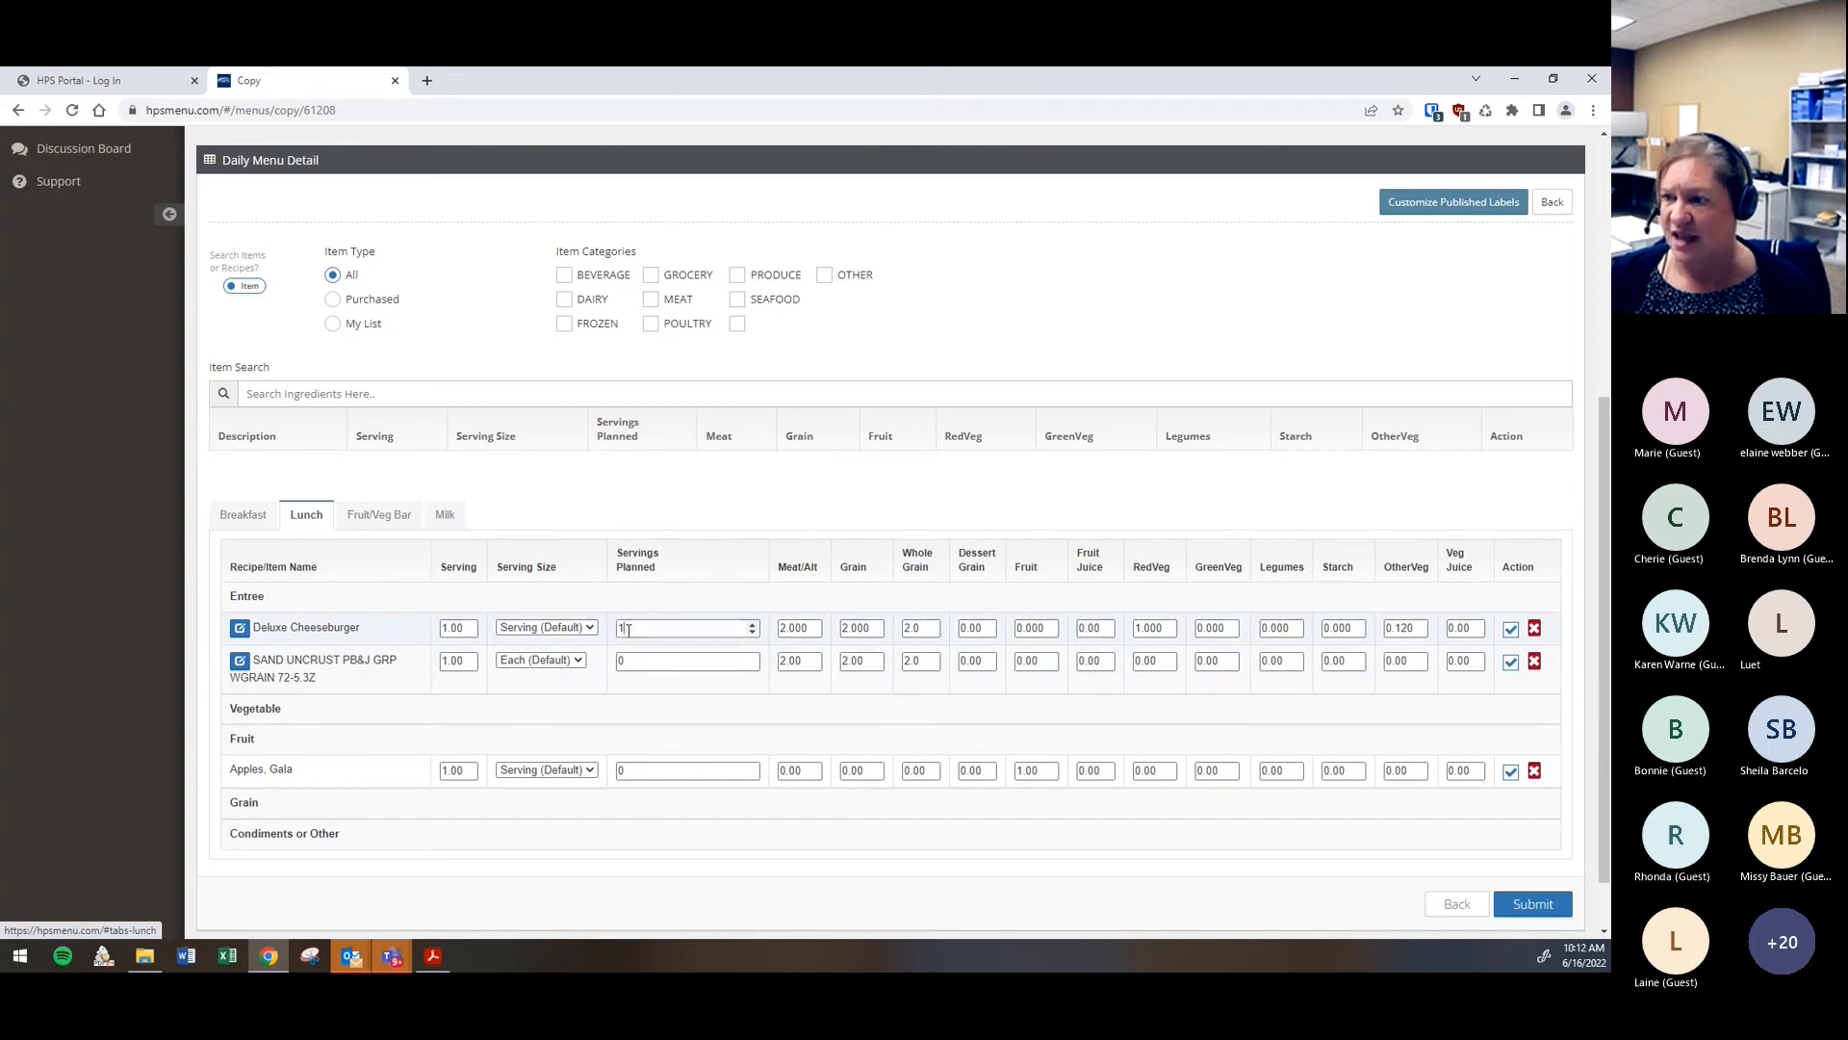
key("BackSpace")
type("40")
key("Tab")
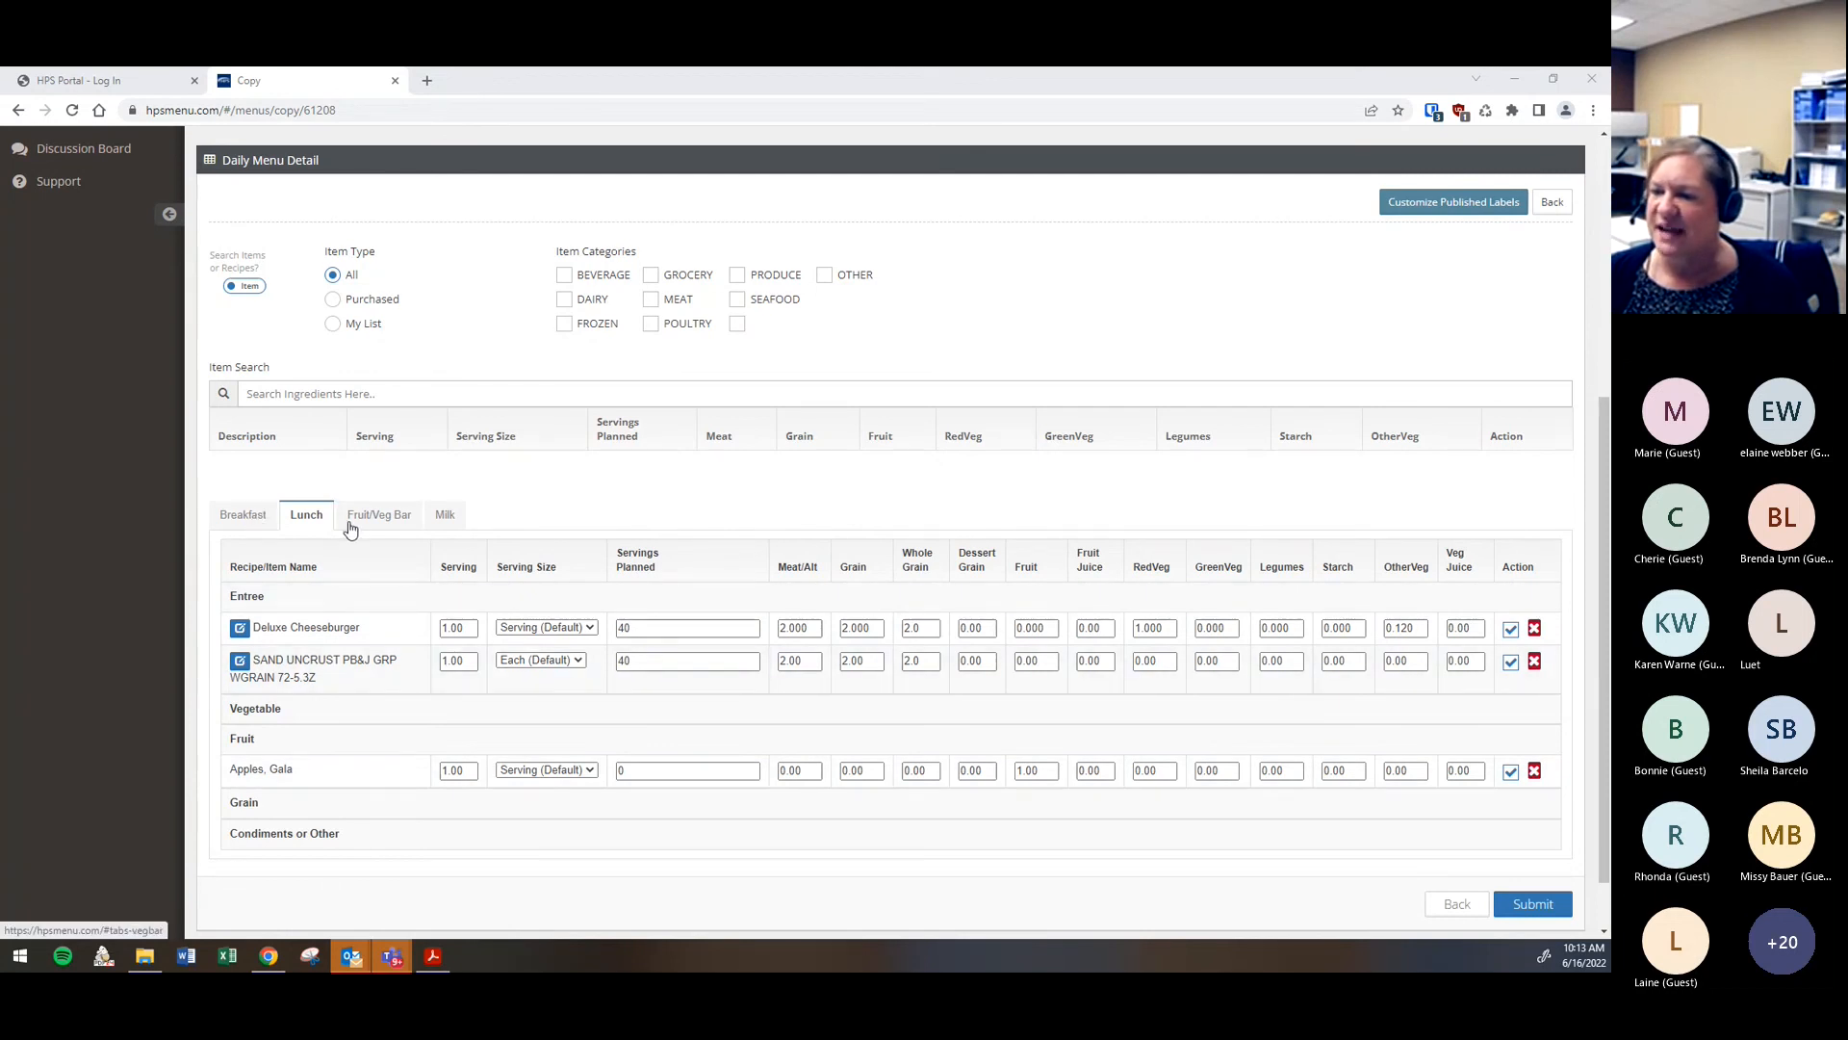
Set the planned servings of the Gala apples in the lunch fruit section to 80
left_click(624, 770)
key("BackSpace")
type("8")
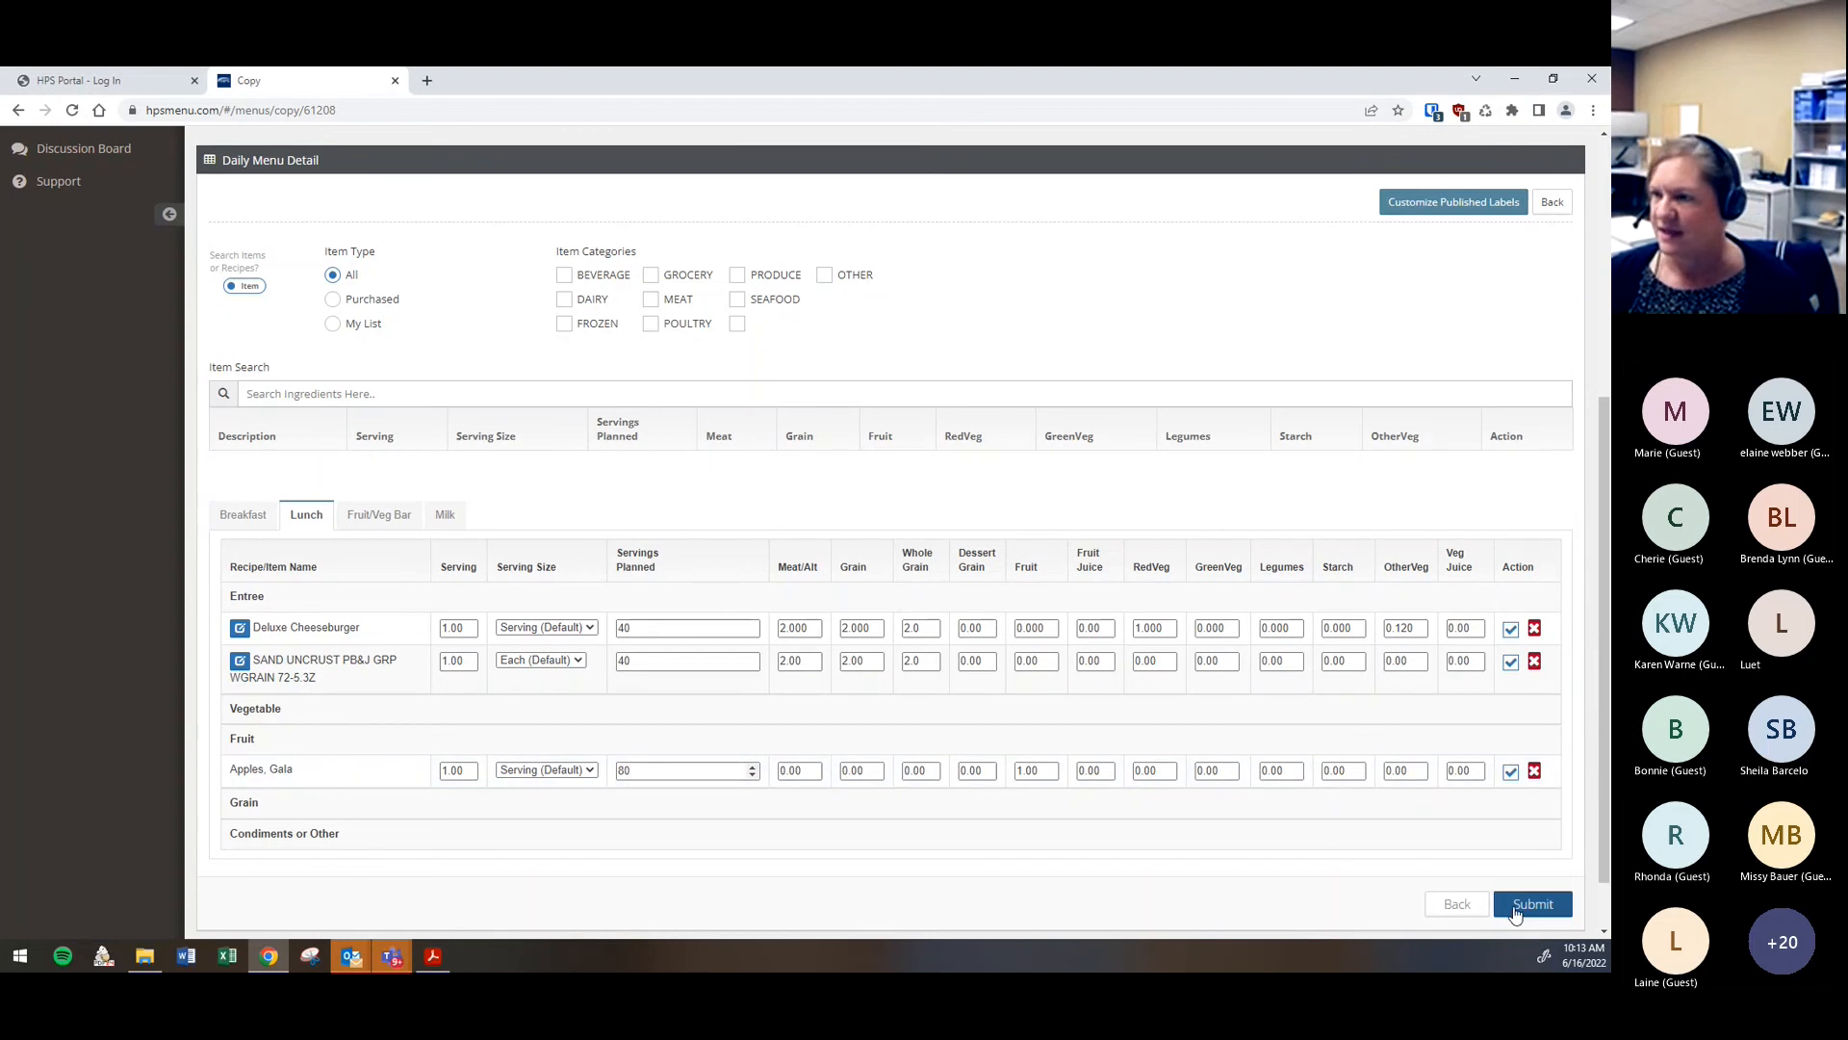
Set the Tru Moo chocolate milk's planned servings to 80 for breakfast and 40 for lunch
left_click(448, 514)
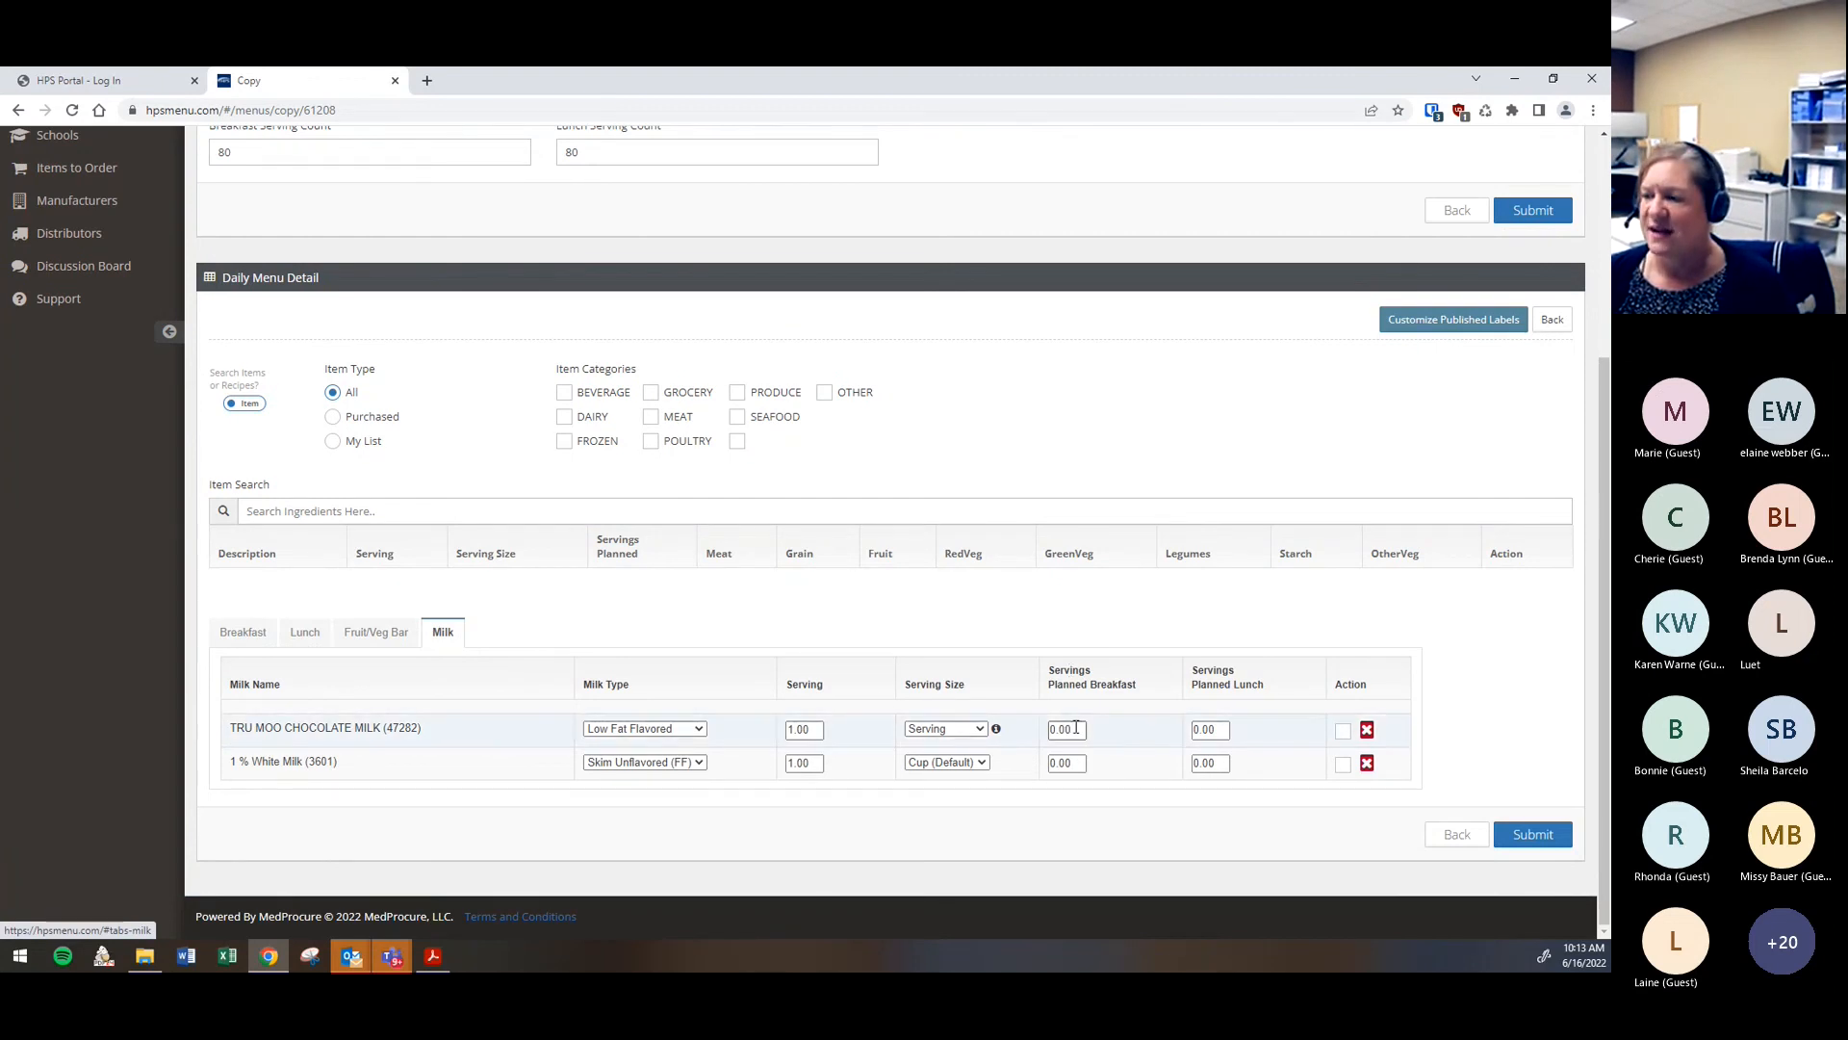
left_click_drag(1076, 728, 1050, 736)
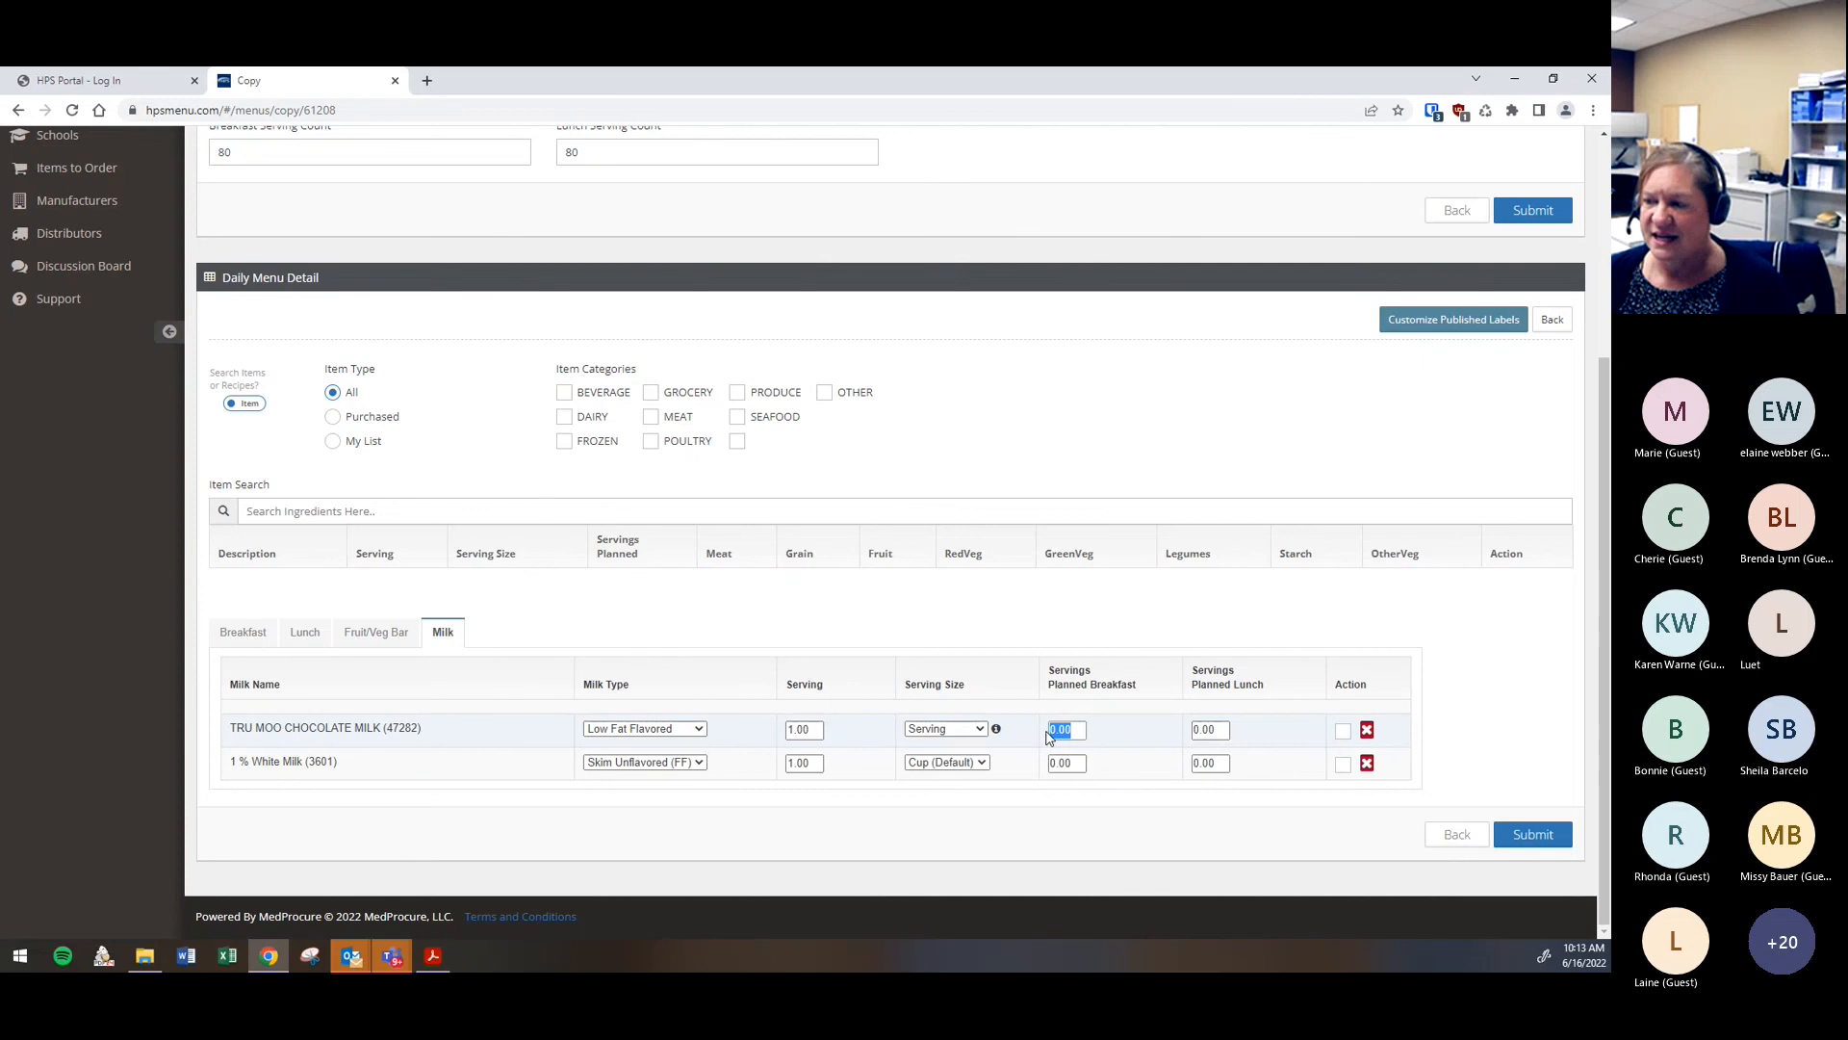
type("40")
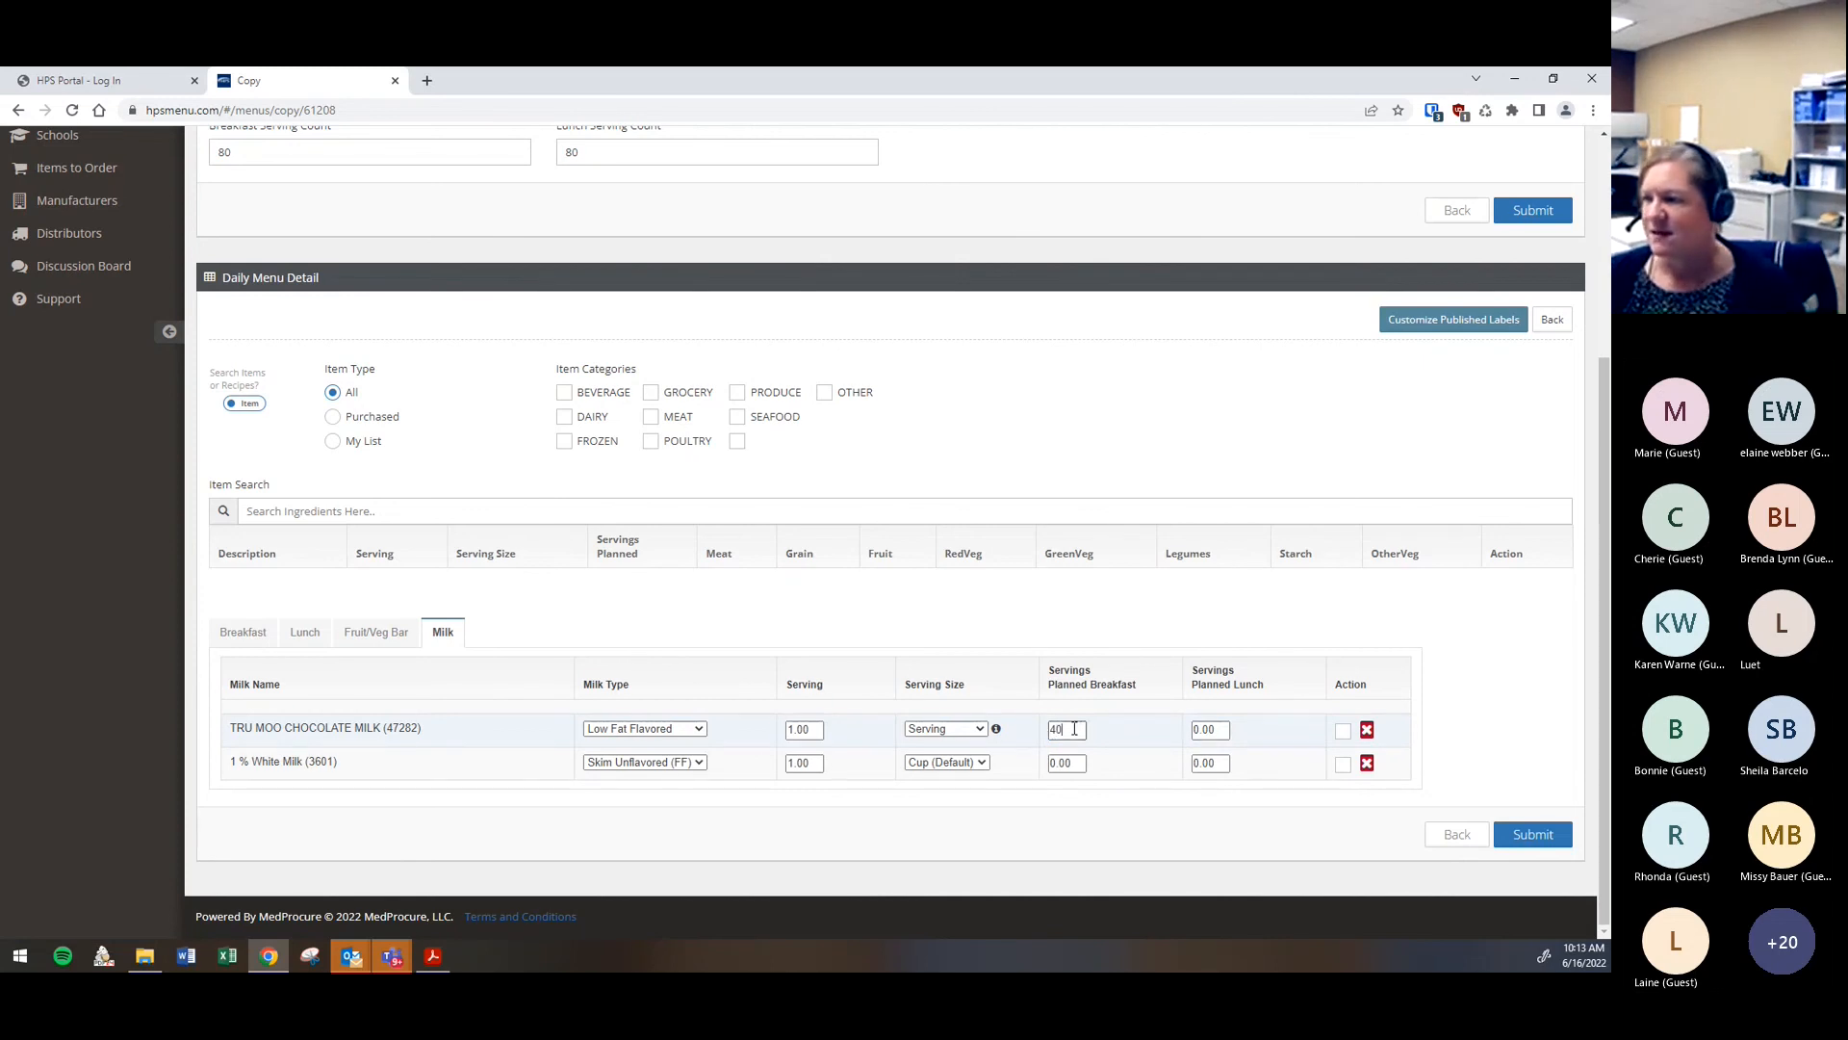
left_click_drag(1071, 733, 948, 732)
type("8")
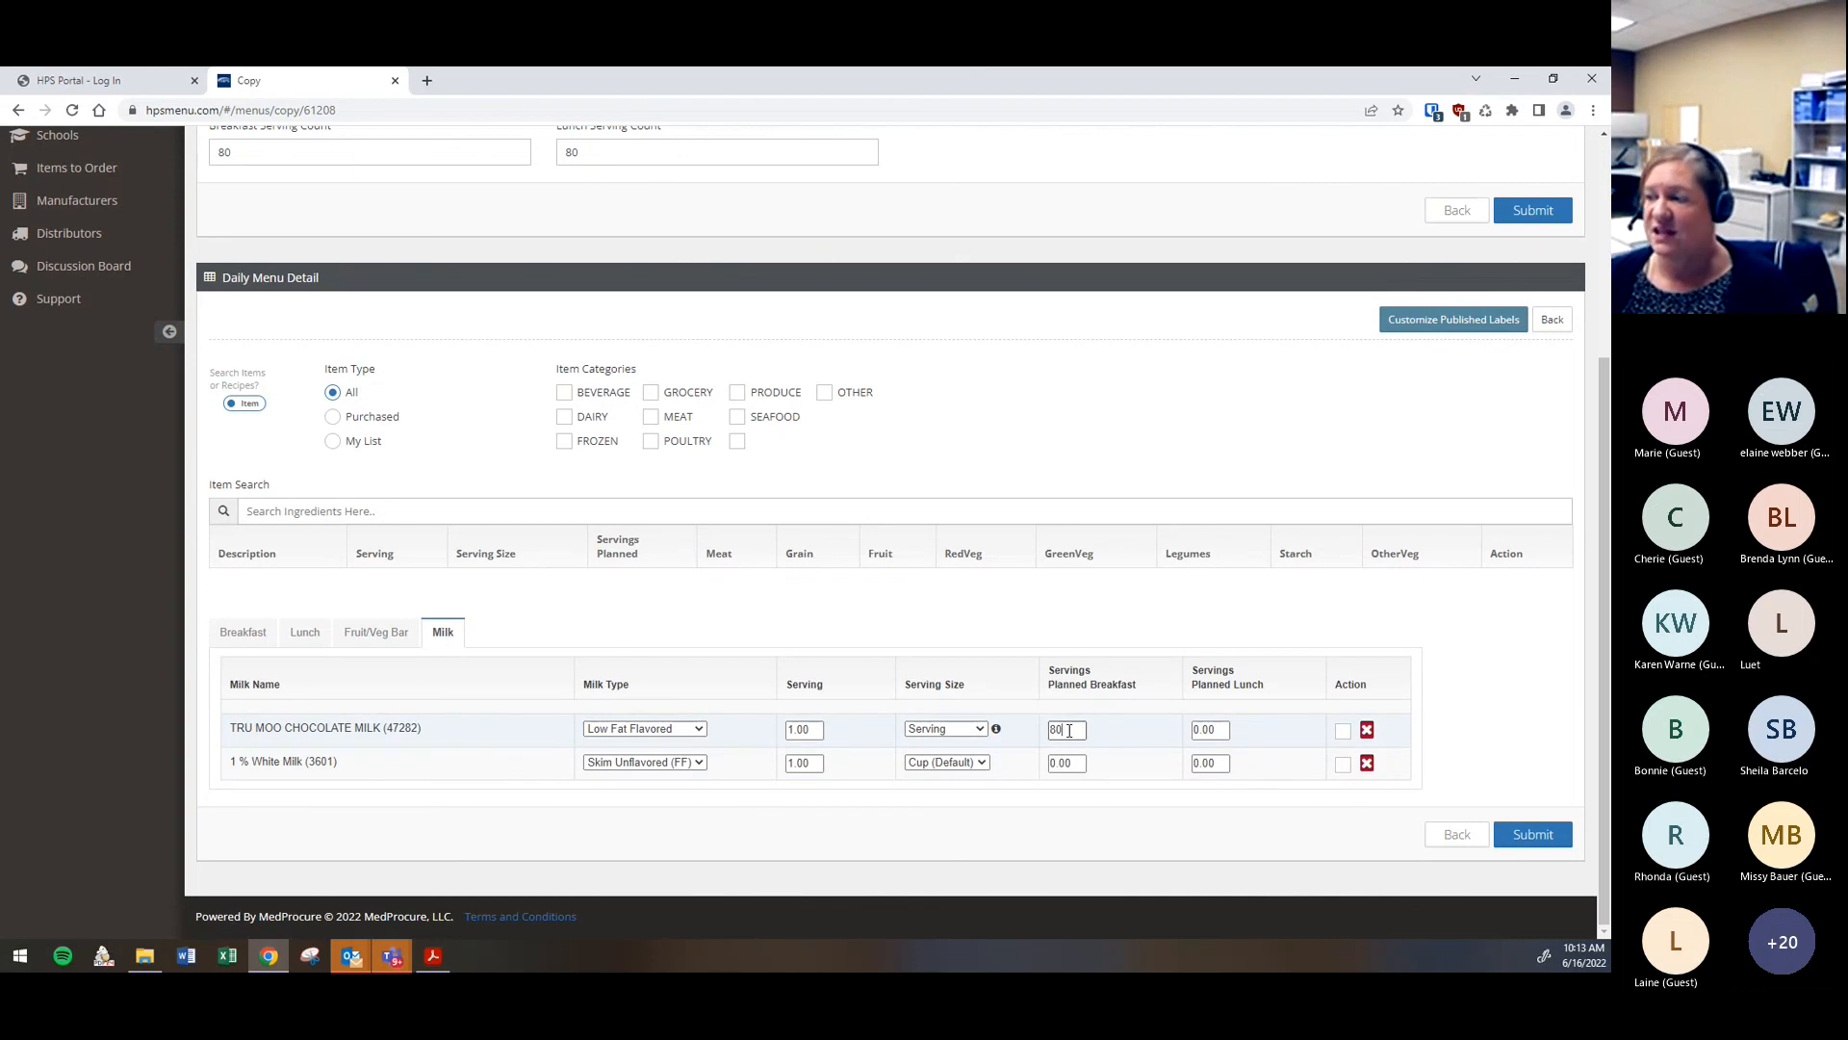
key("Tab")
type("4")
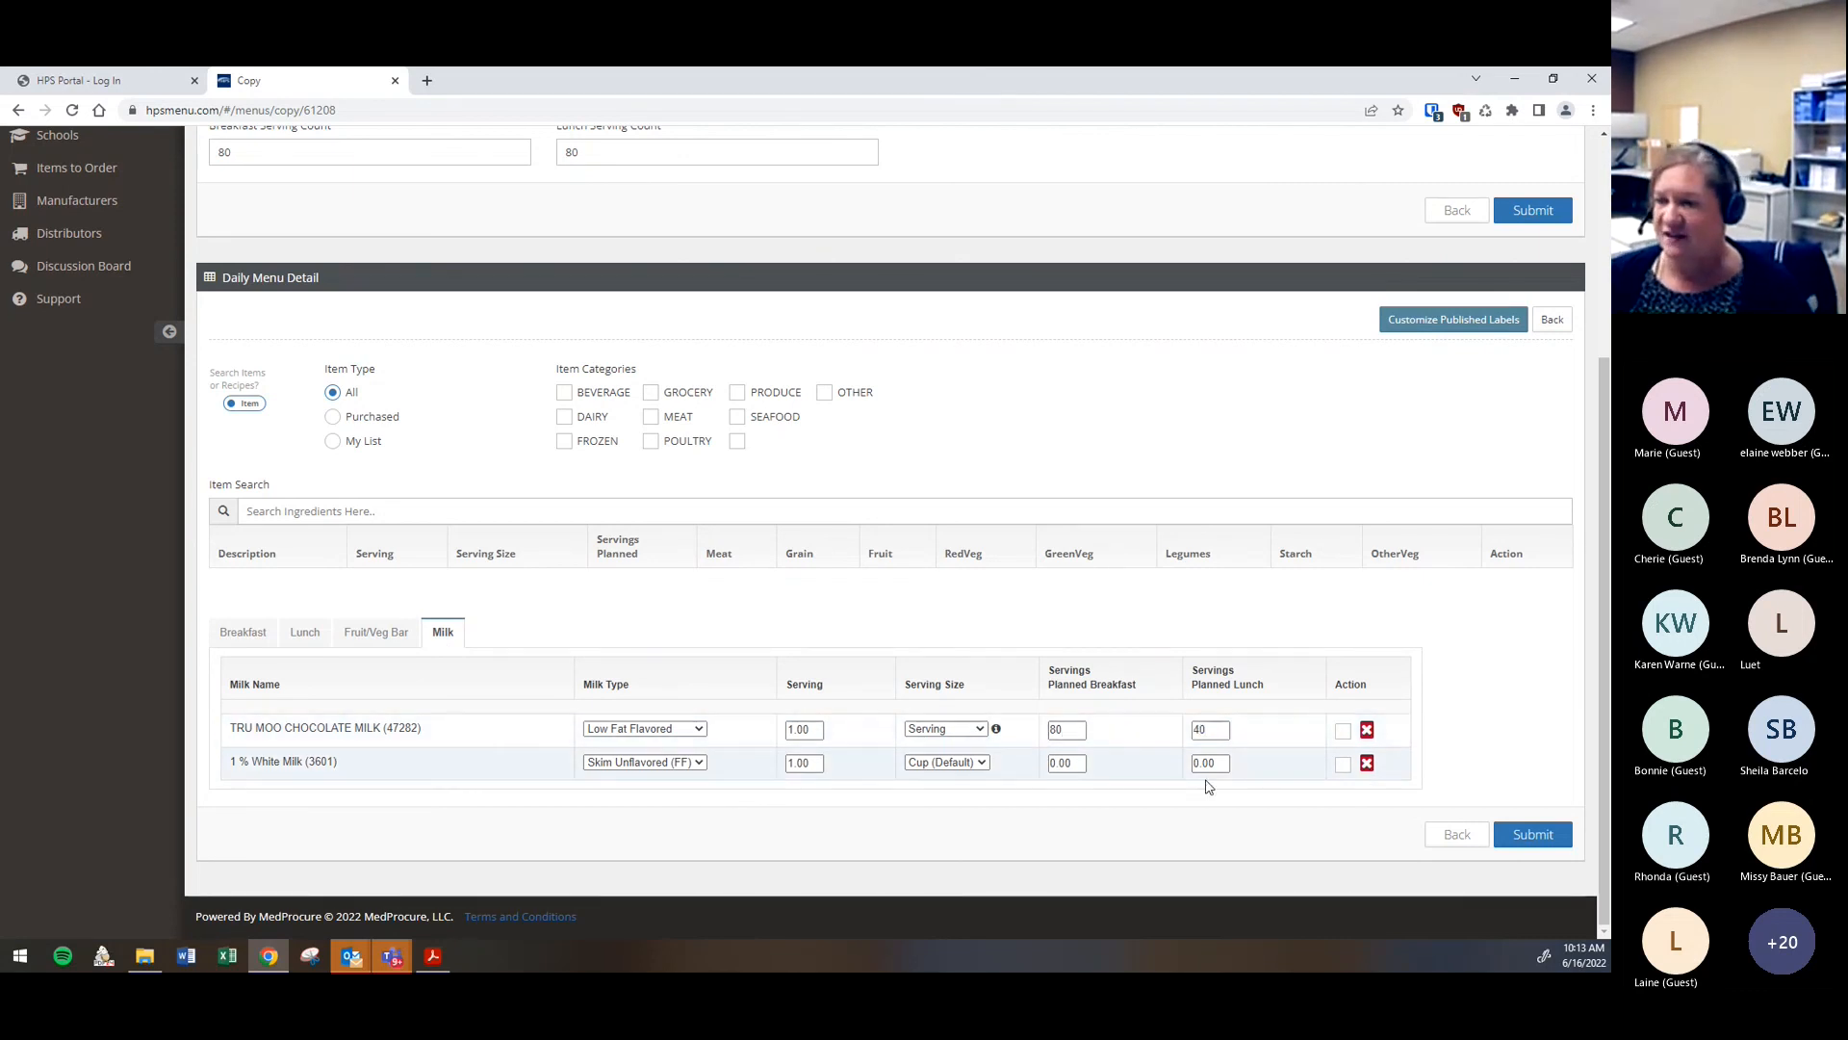
Set the 1 % White Milk's planned lunch servings to 40 and submit the Burger Day menu
left_click(1213, 767)
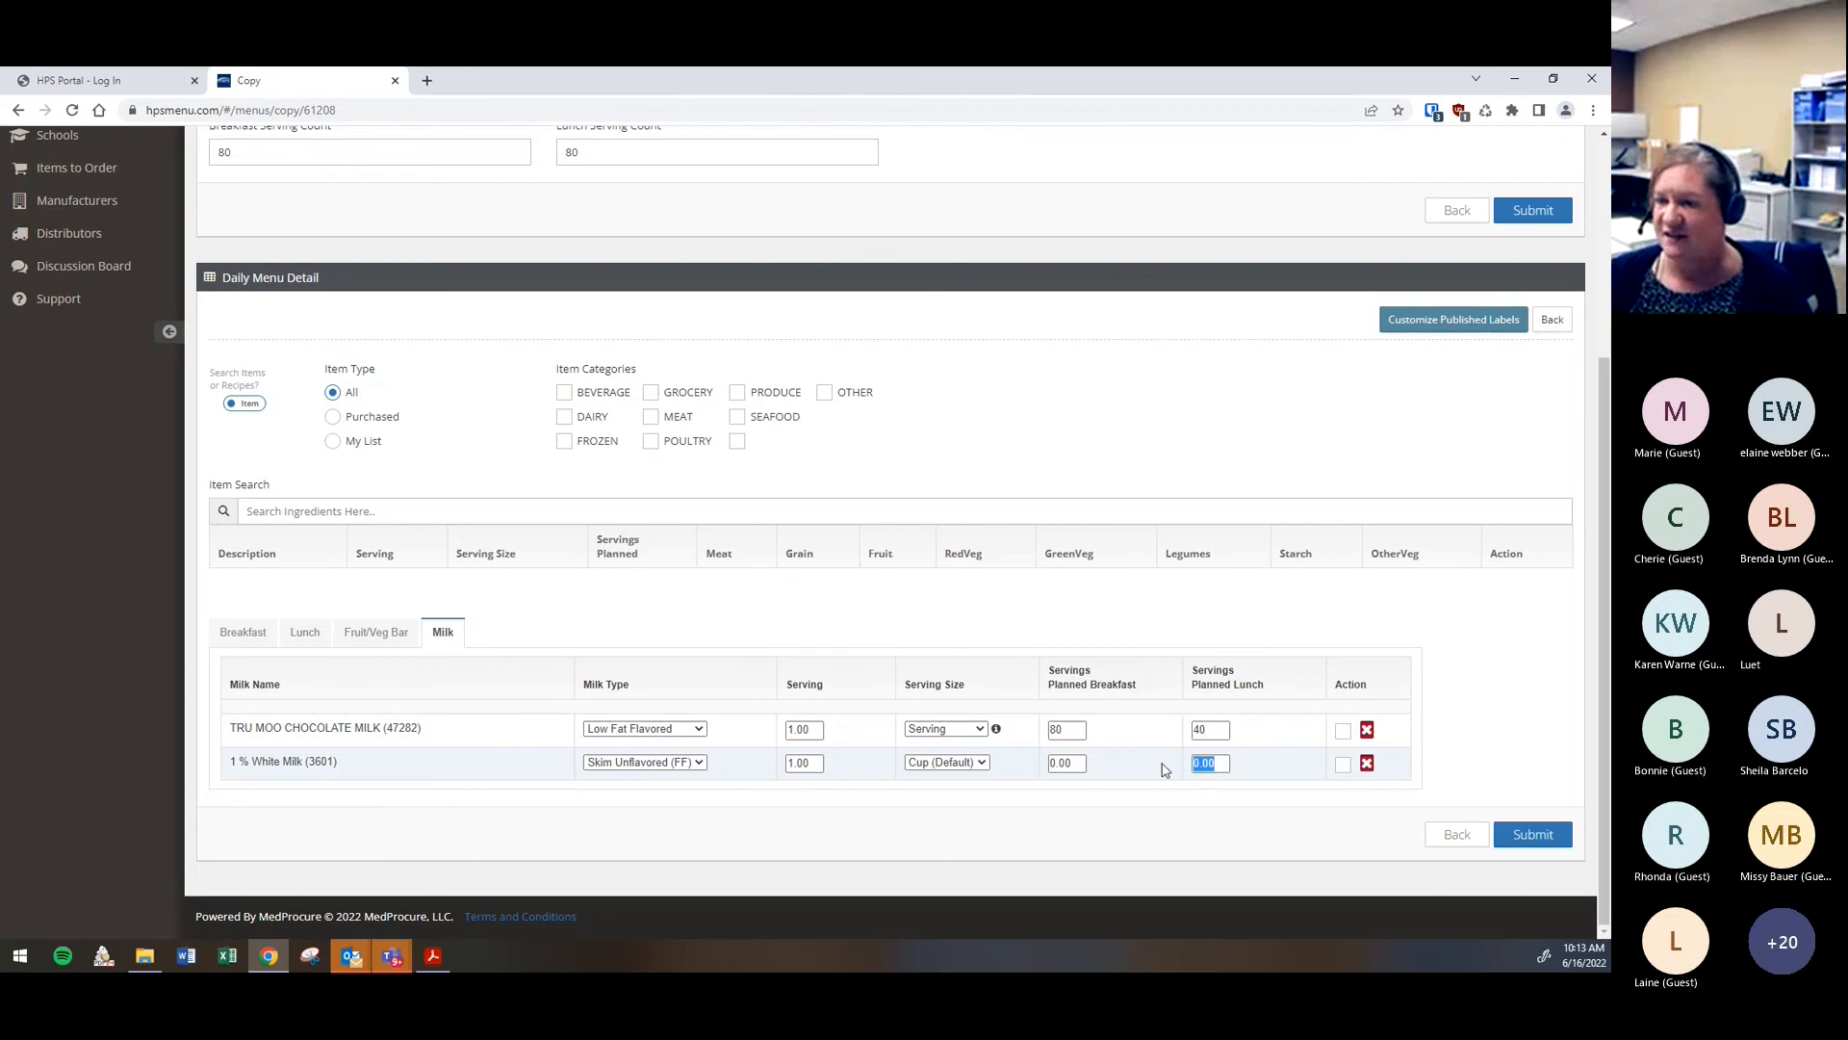
type("40")
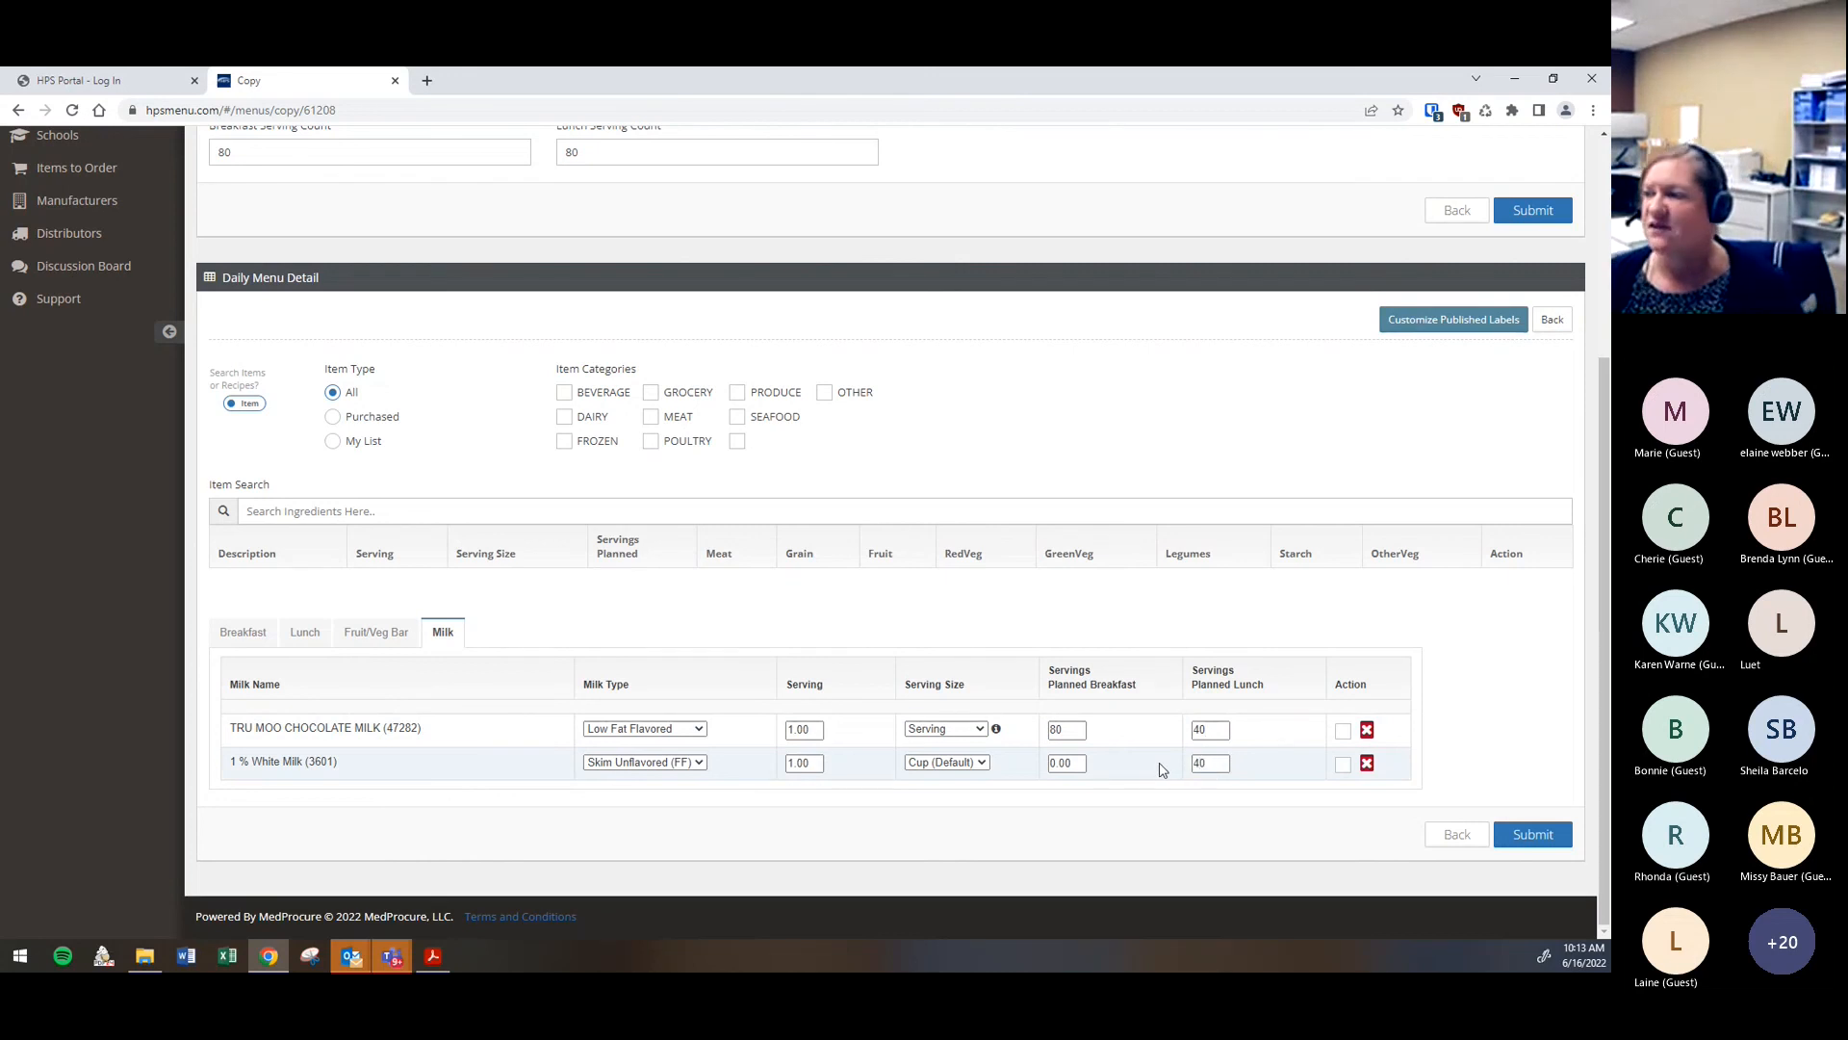
left_click(1548, 842)
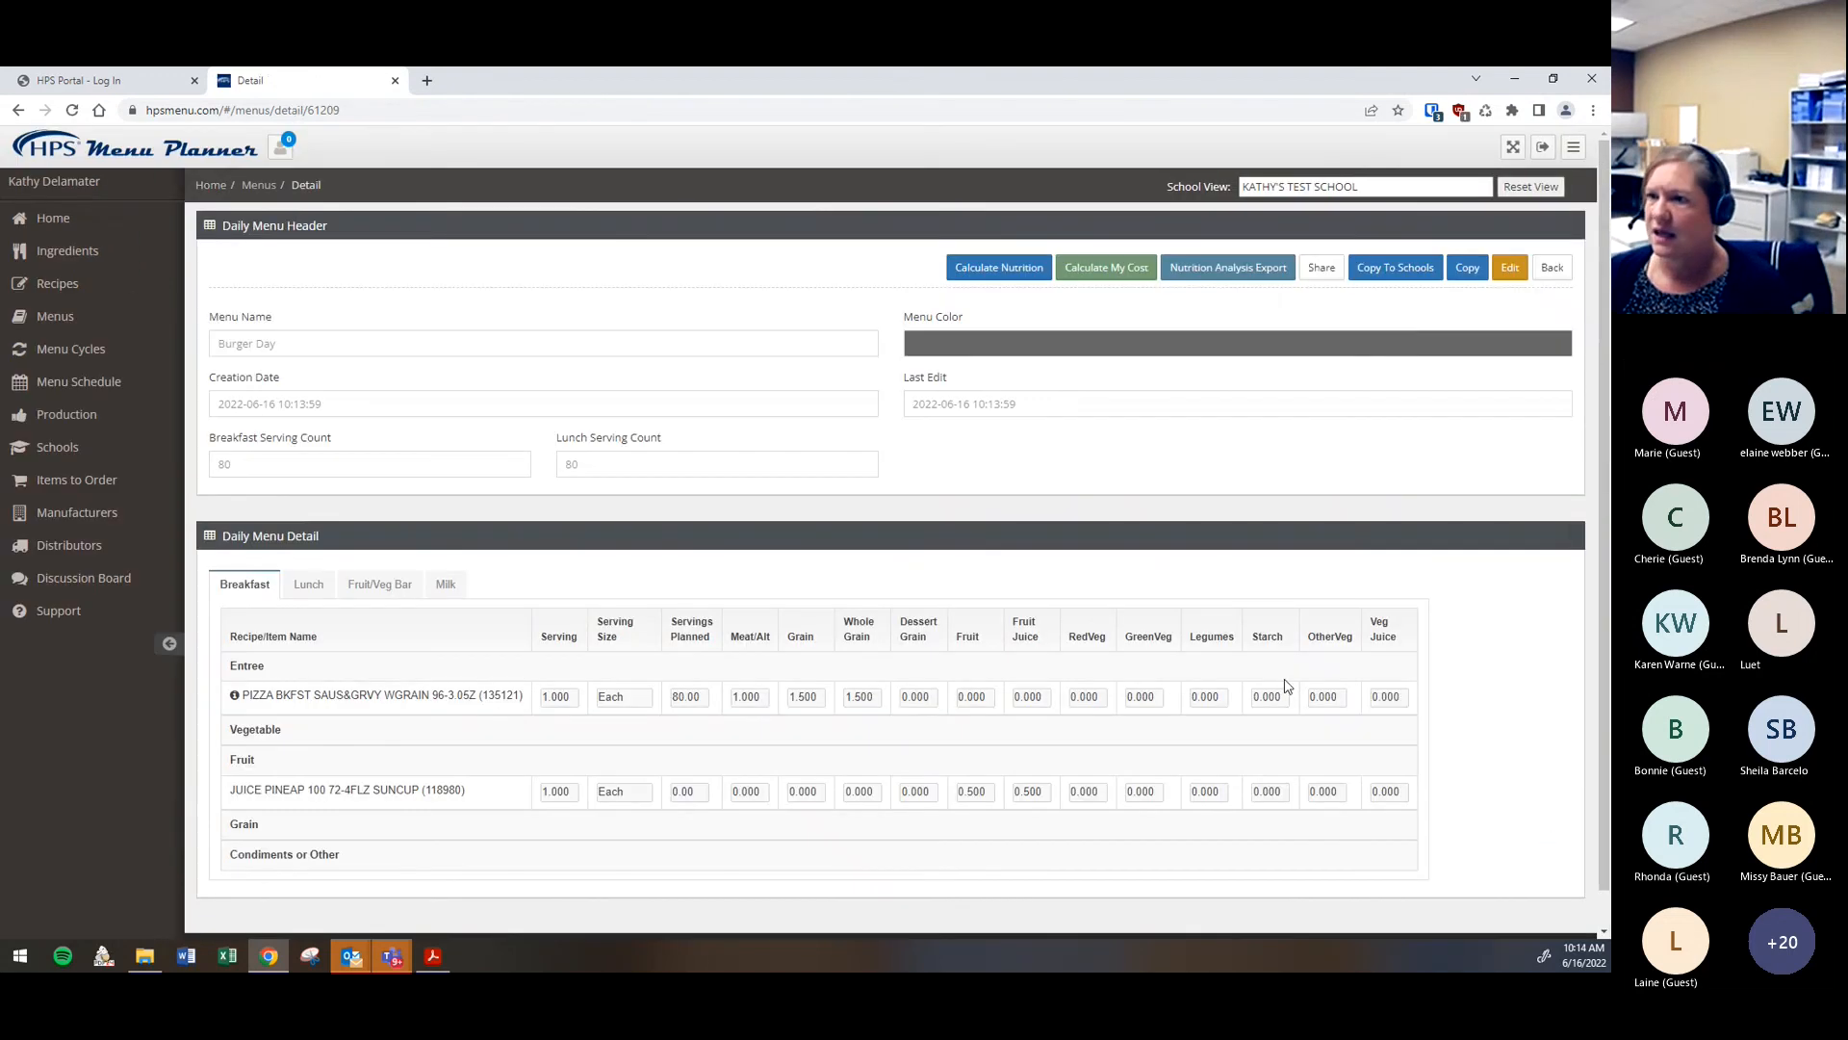
Edit the Burger Day menu, change its menu color to yellow, and submit the change
left_click(1509, 270)
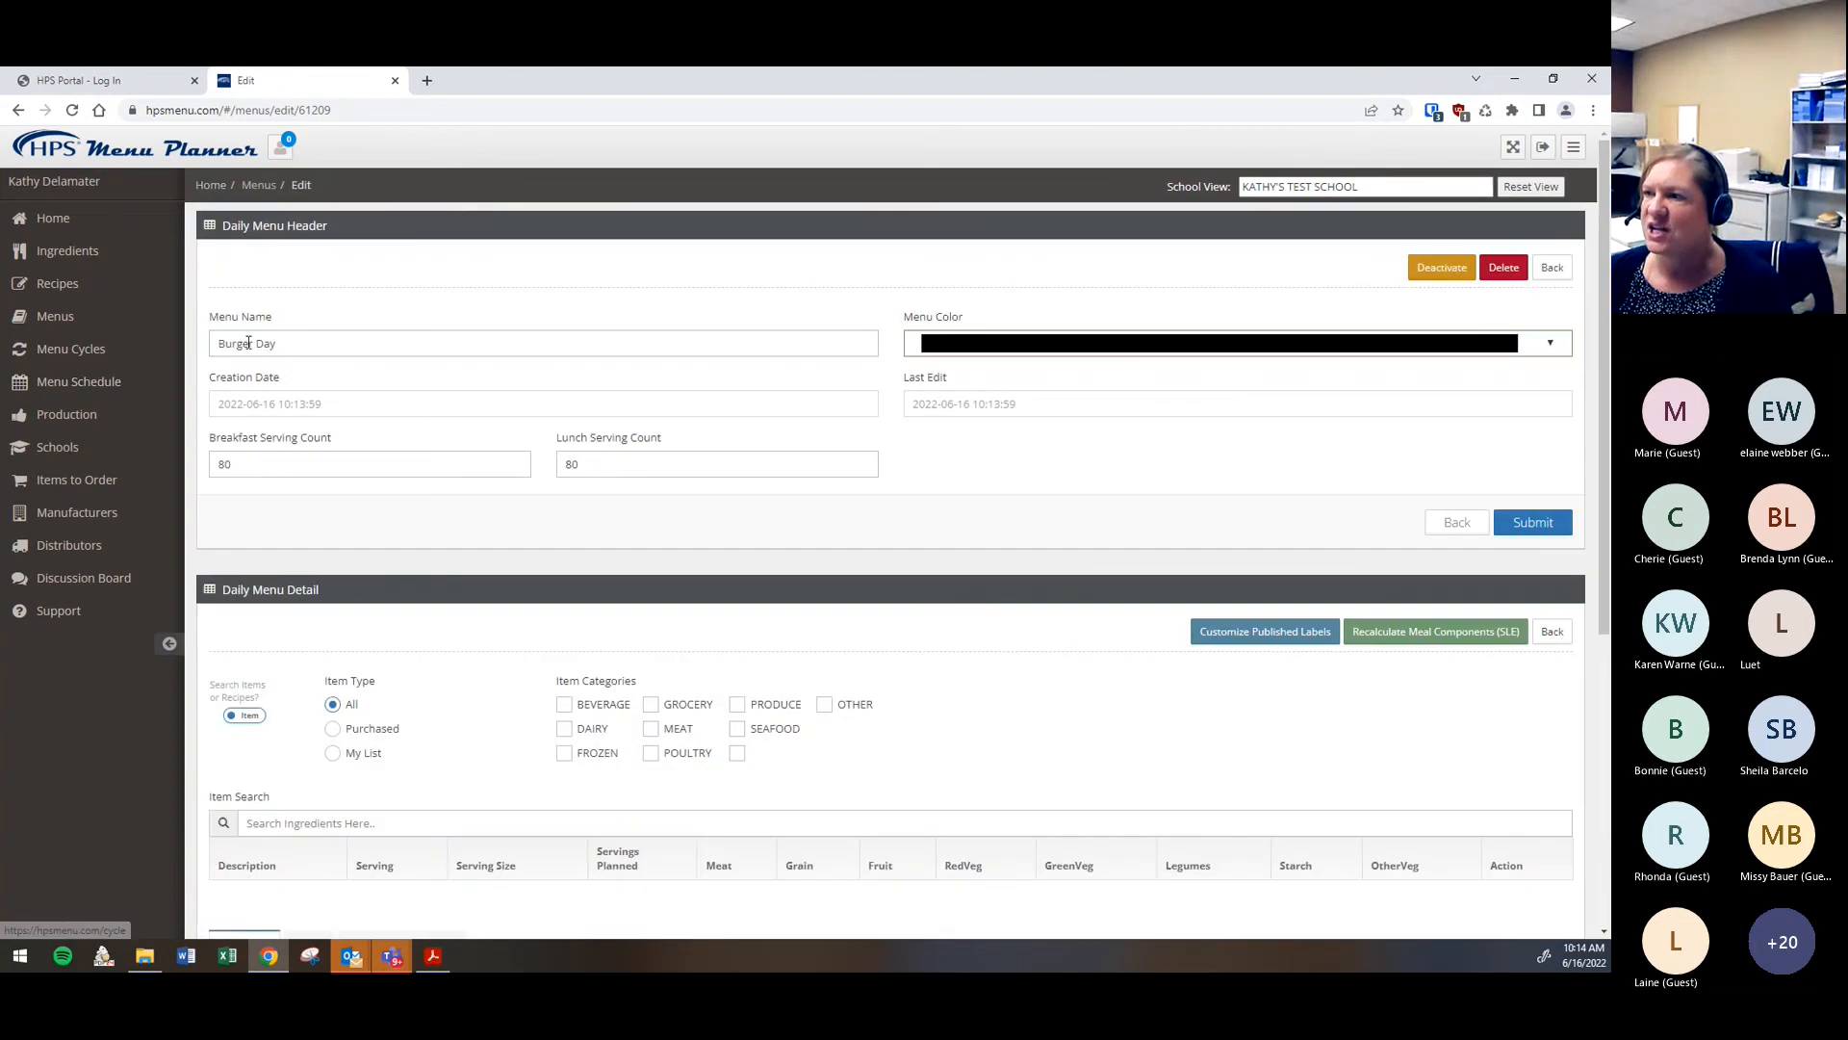
left_click(1550, 345)
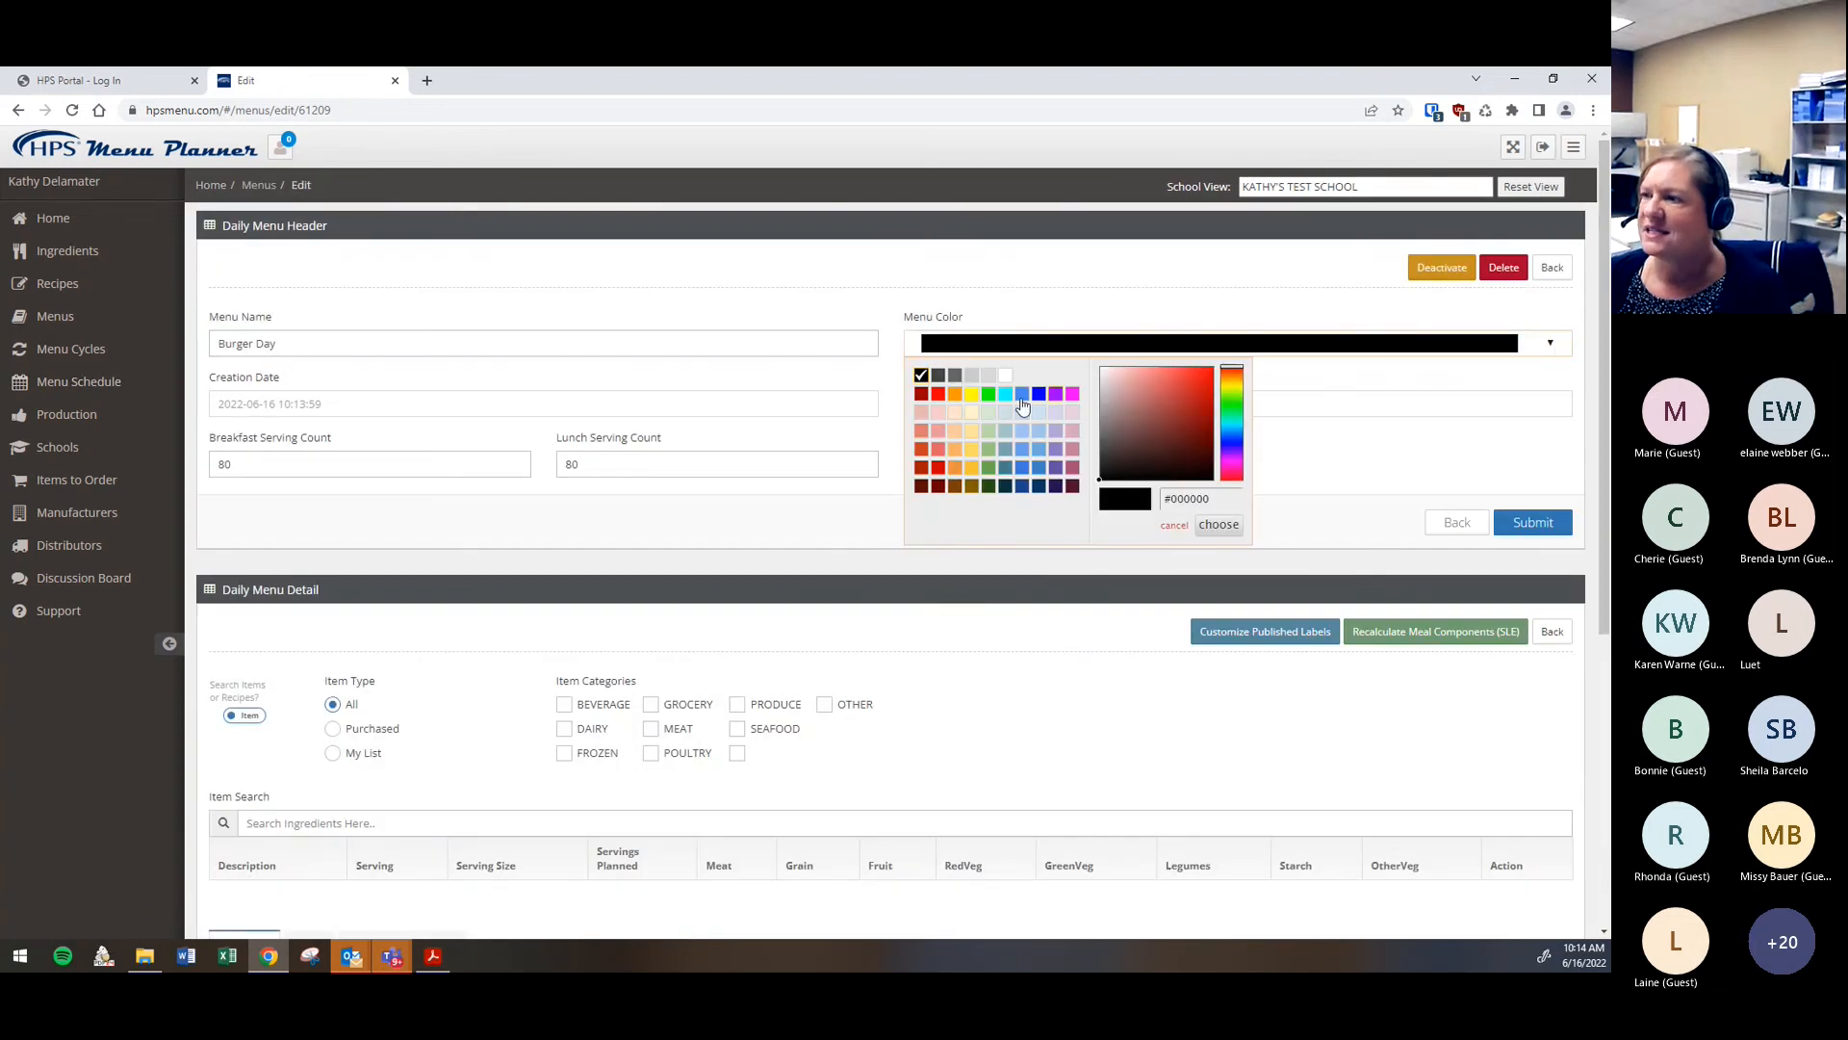
left_click(971, 394)
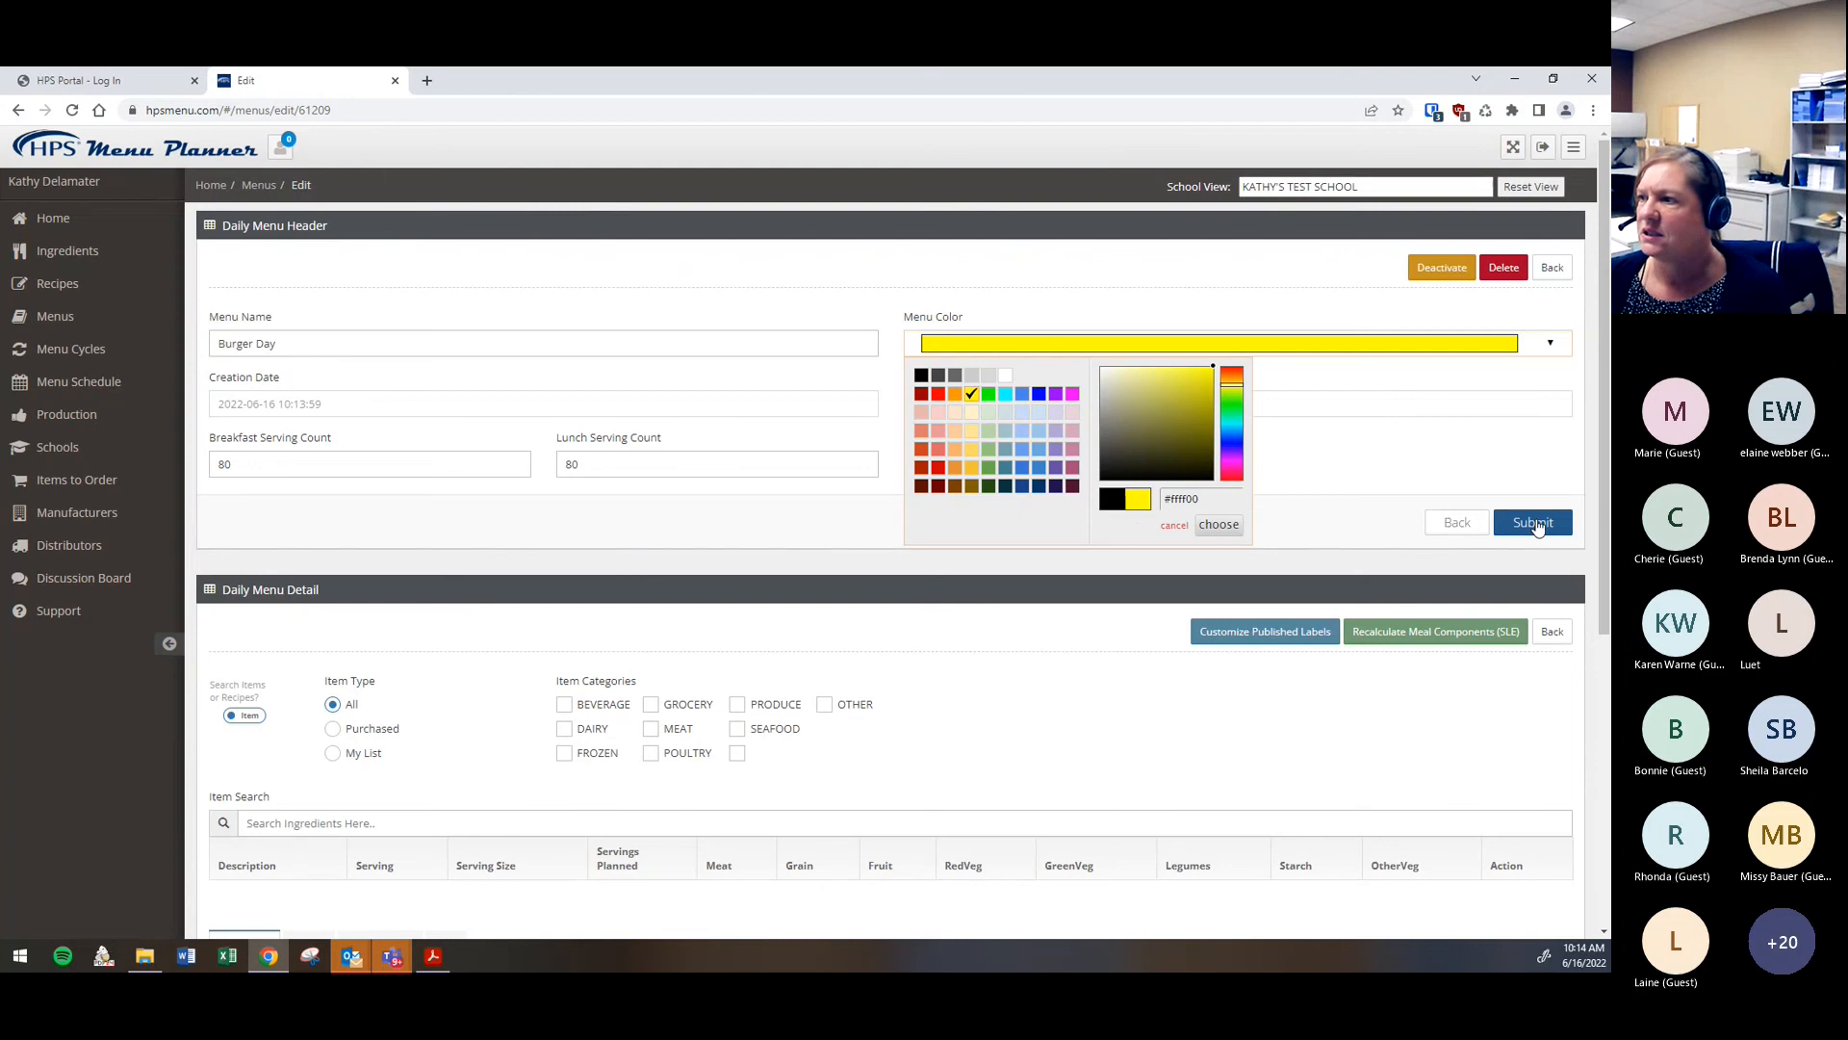
left_click(1534, 524)
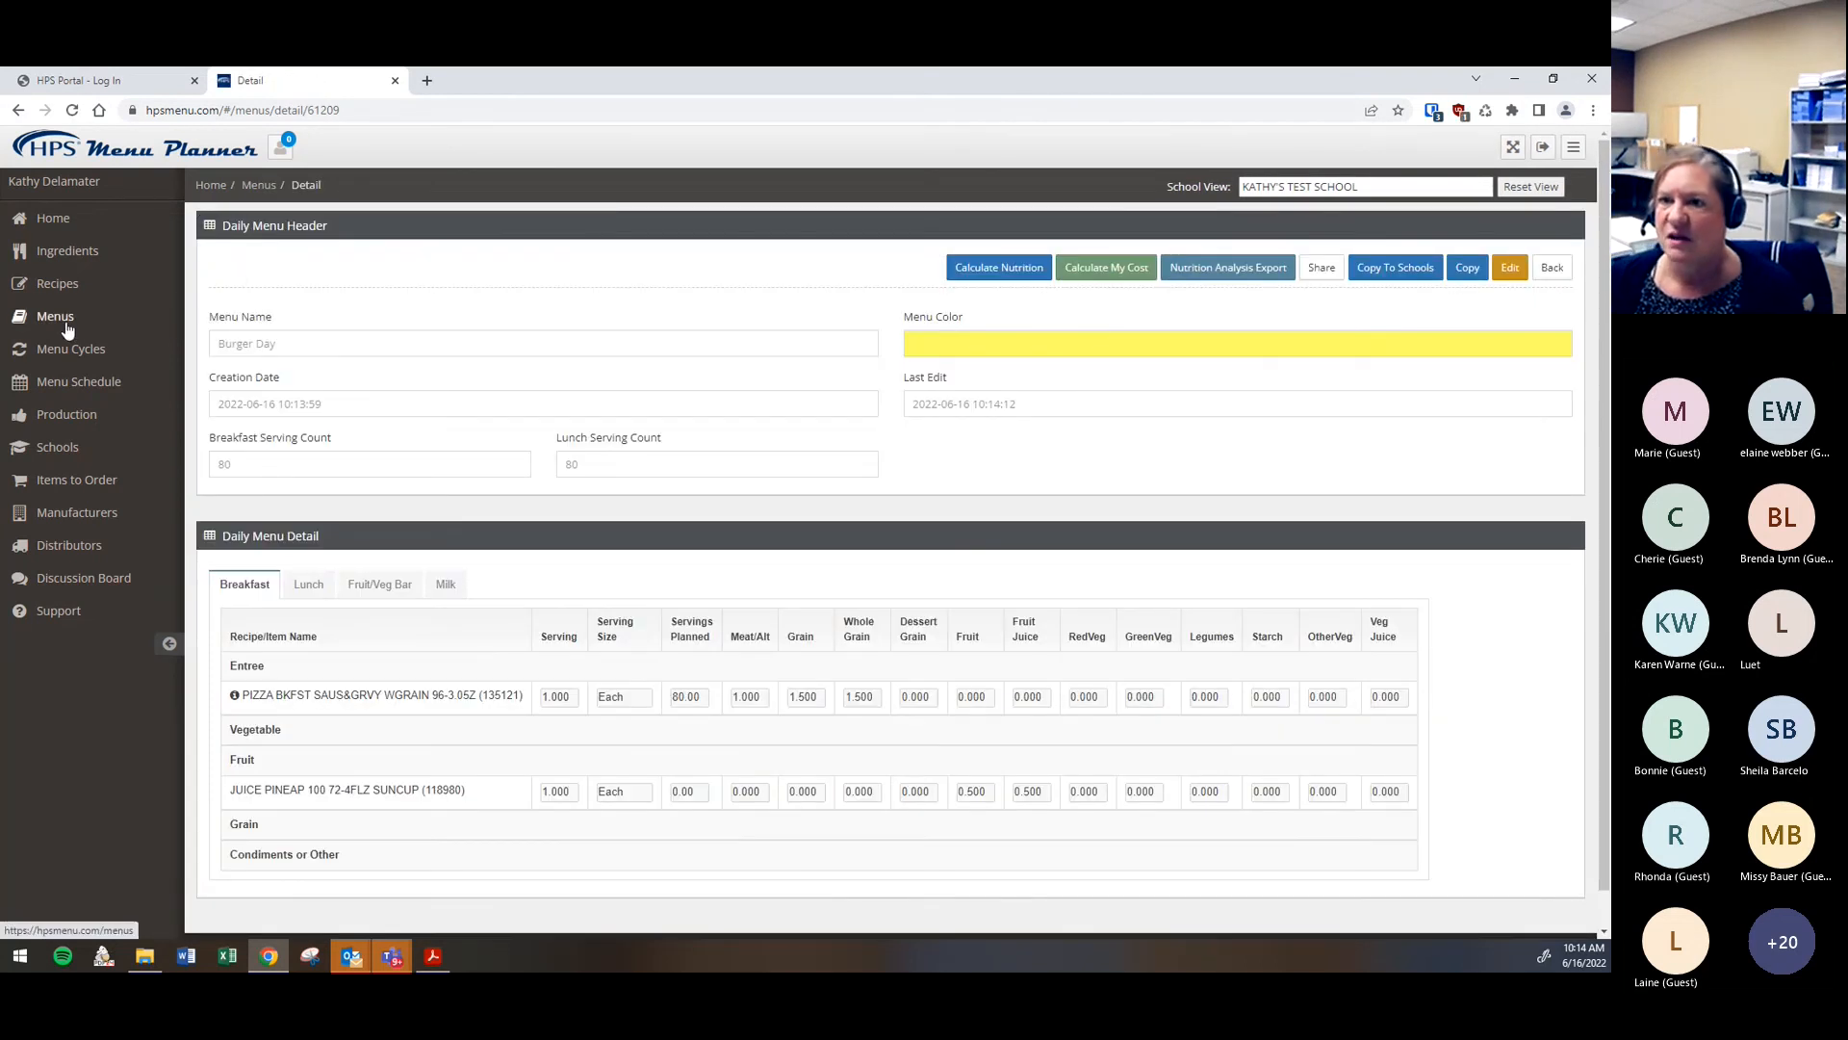
Open the black-coded Everyday Menu from the menu list, look at its edit page, and return to its details
left_click(67, 330)
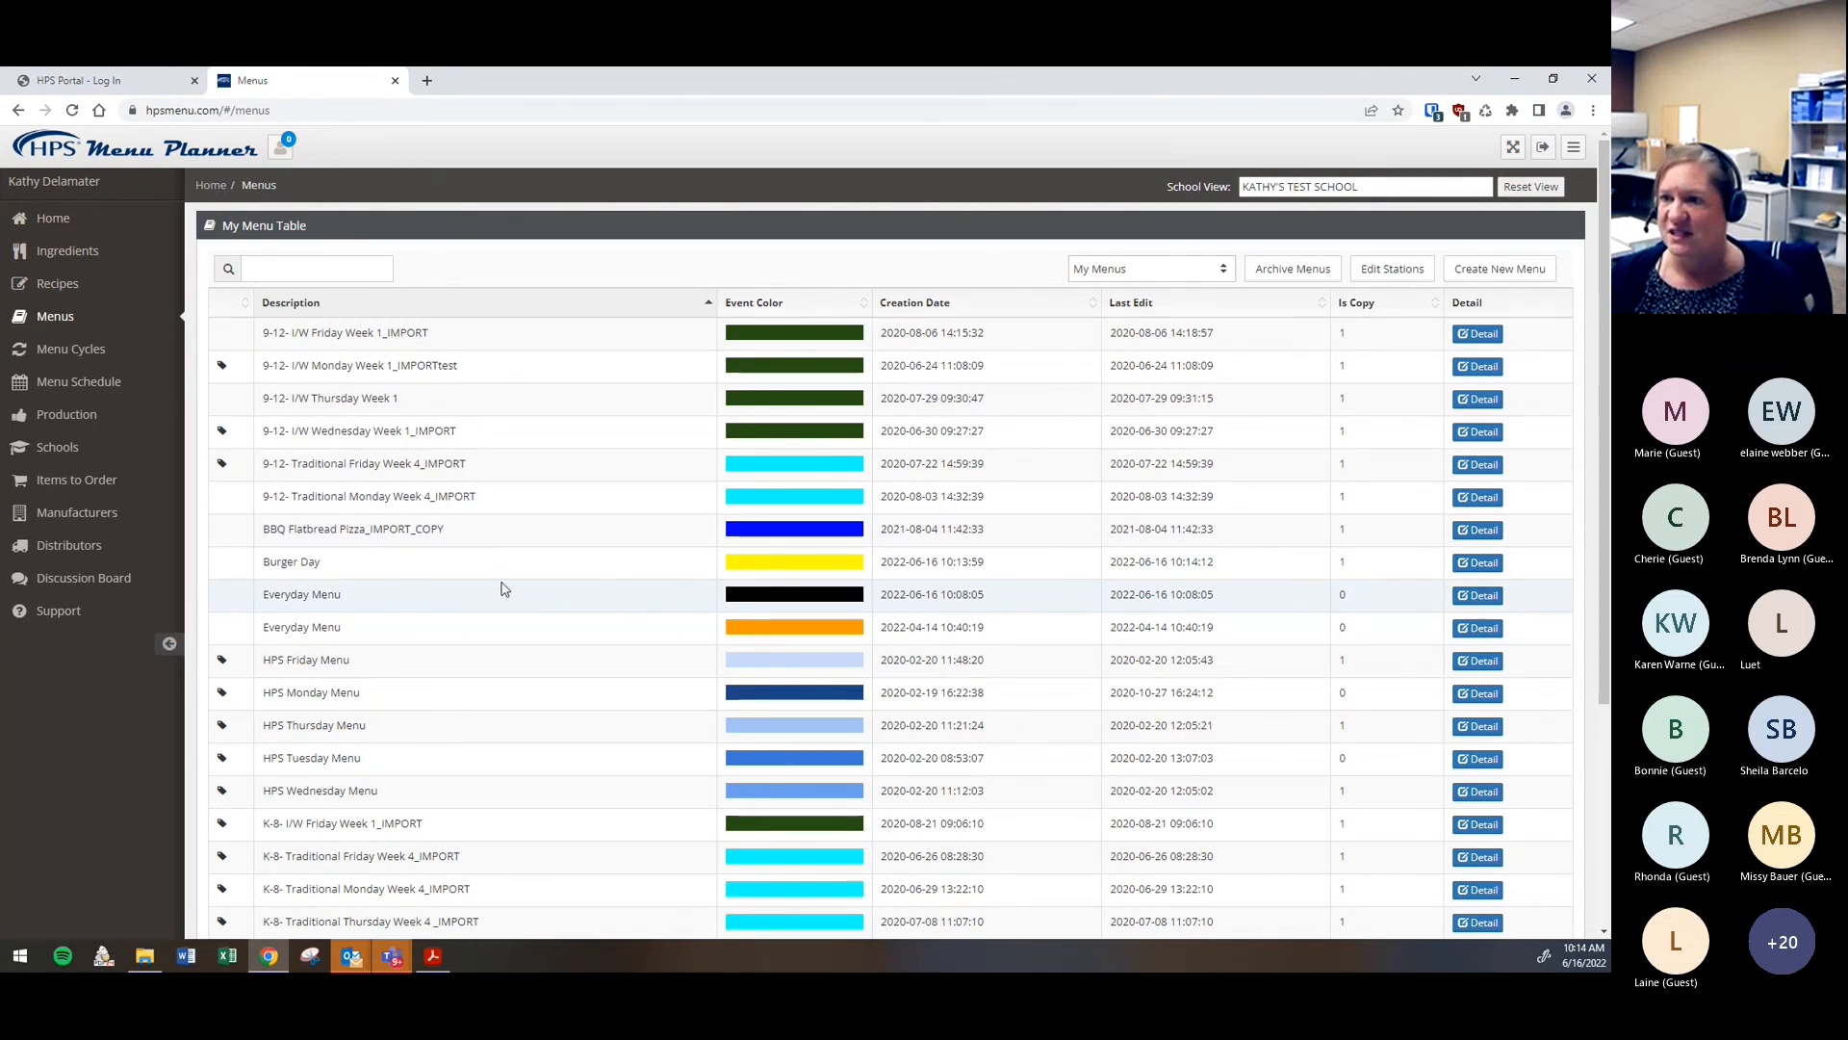
left_click(1484, 593)
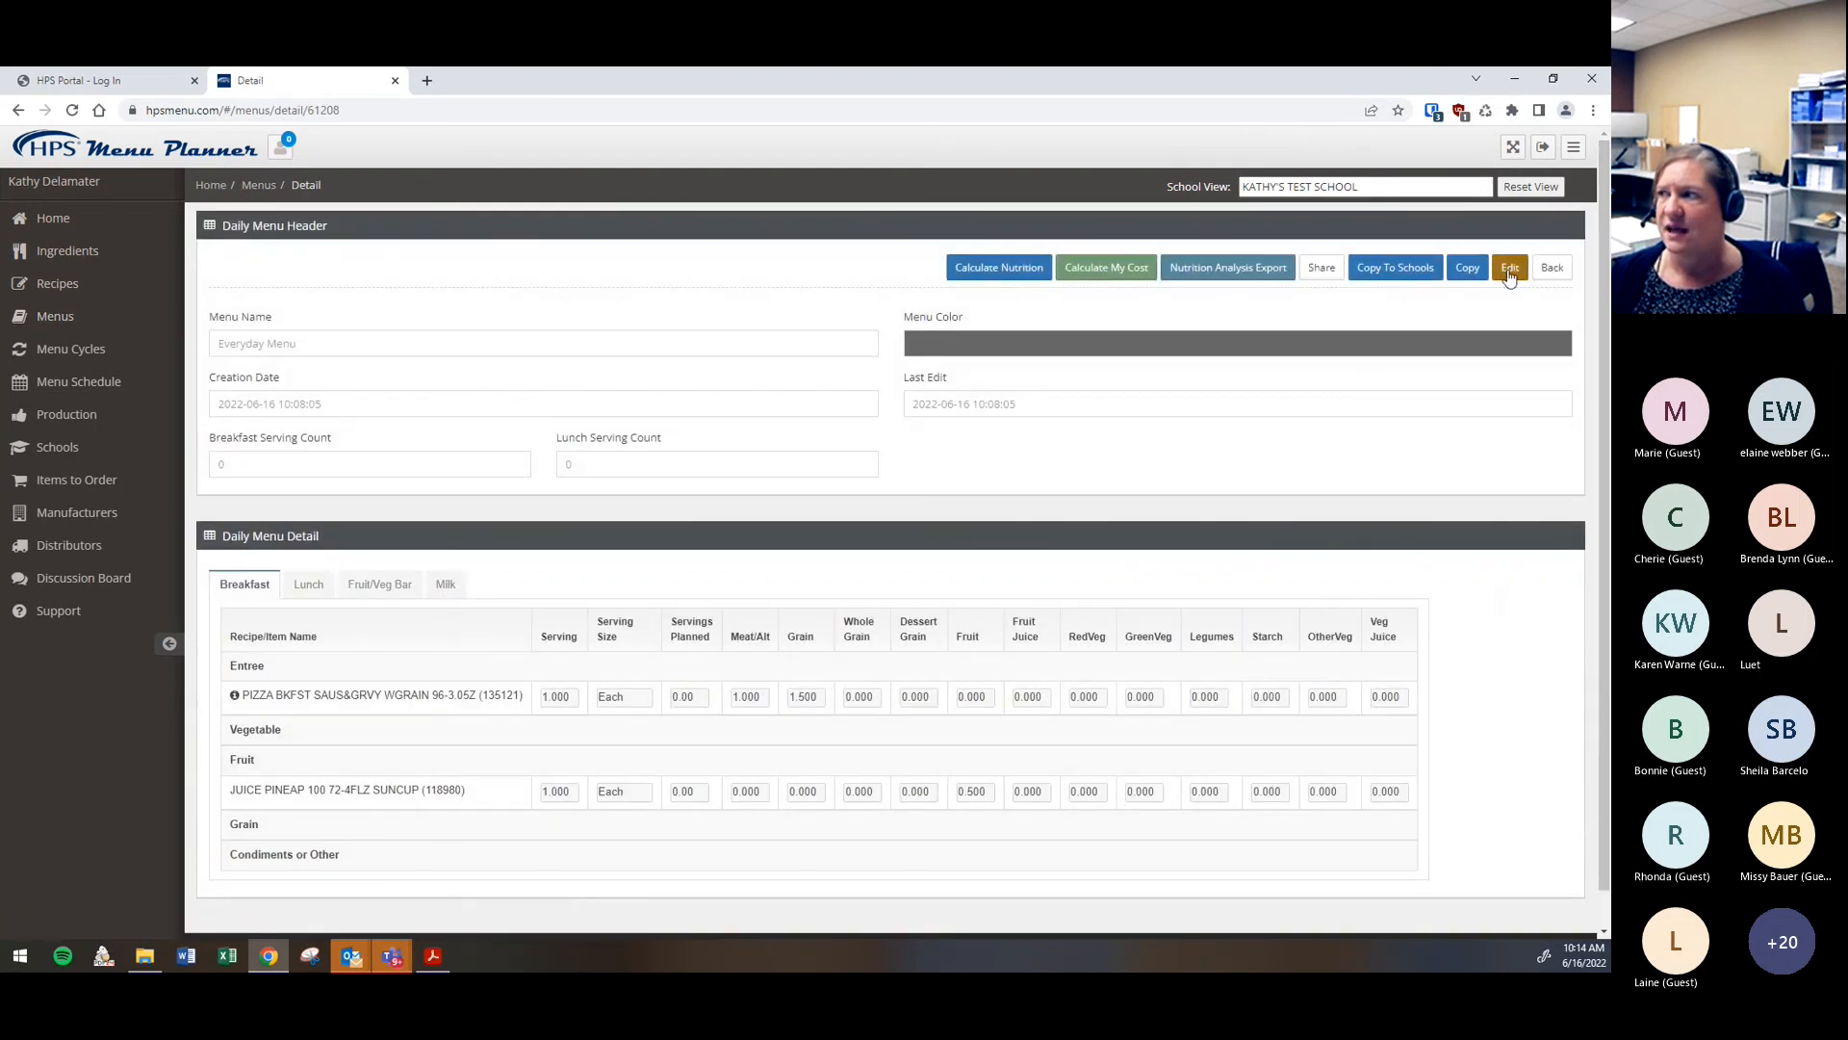
left_click(1509, 269)
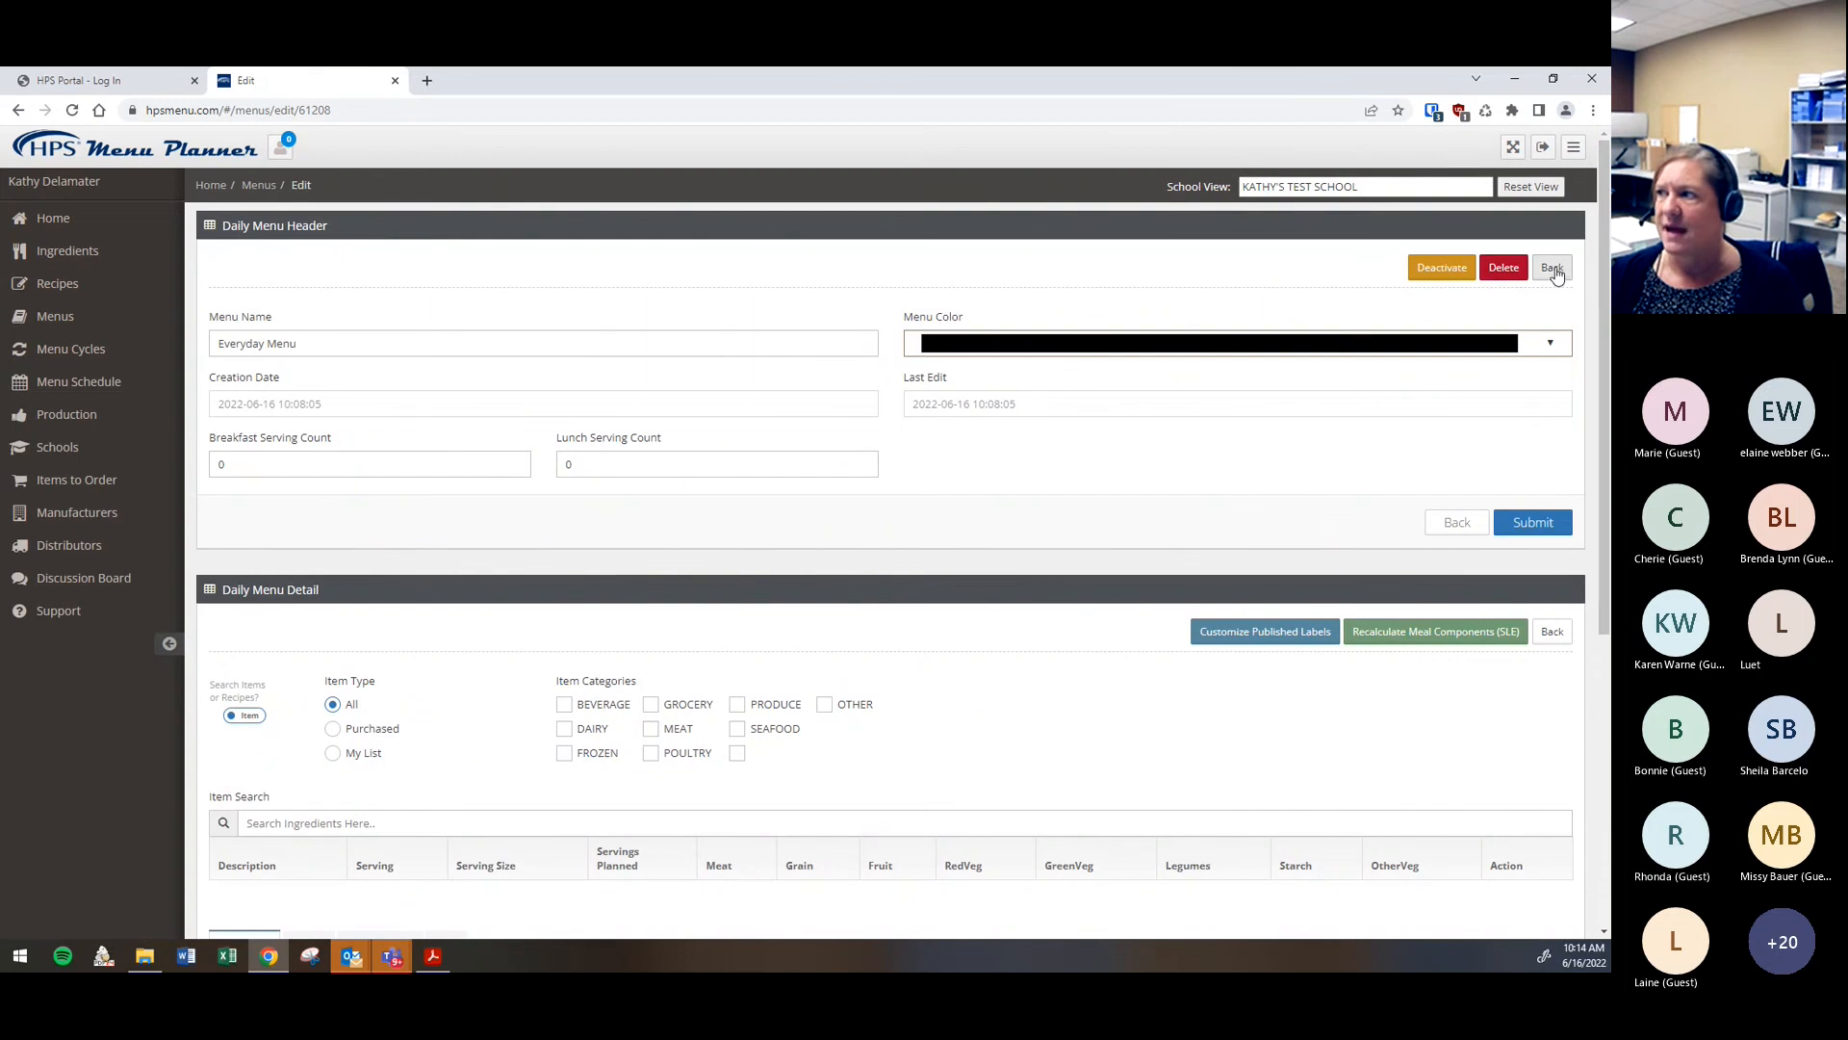
left_click(1554, 269)
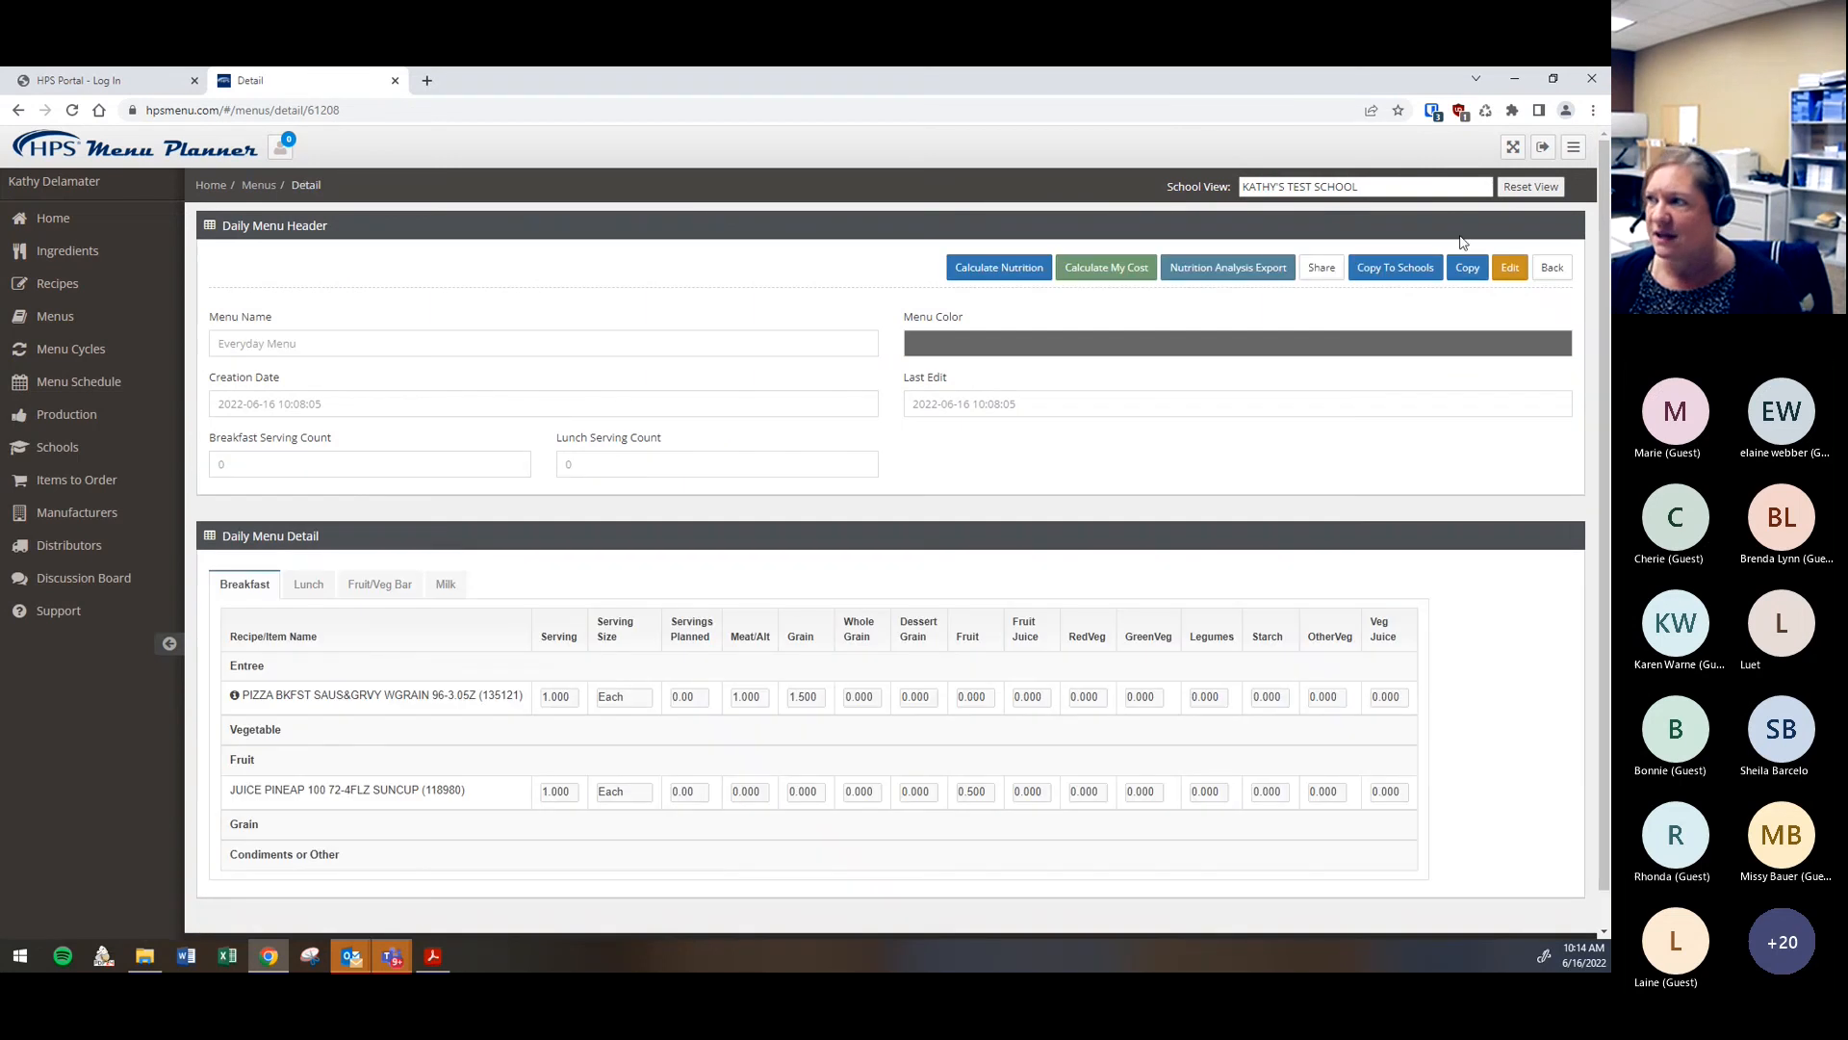
Open a copy of the Everyday Menu and examine its header fields and breakfast items without saving it
left_click(1465, 269)
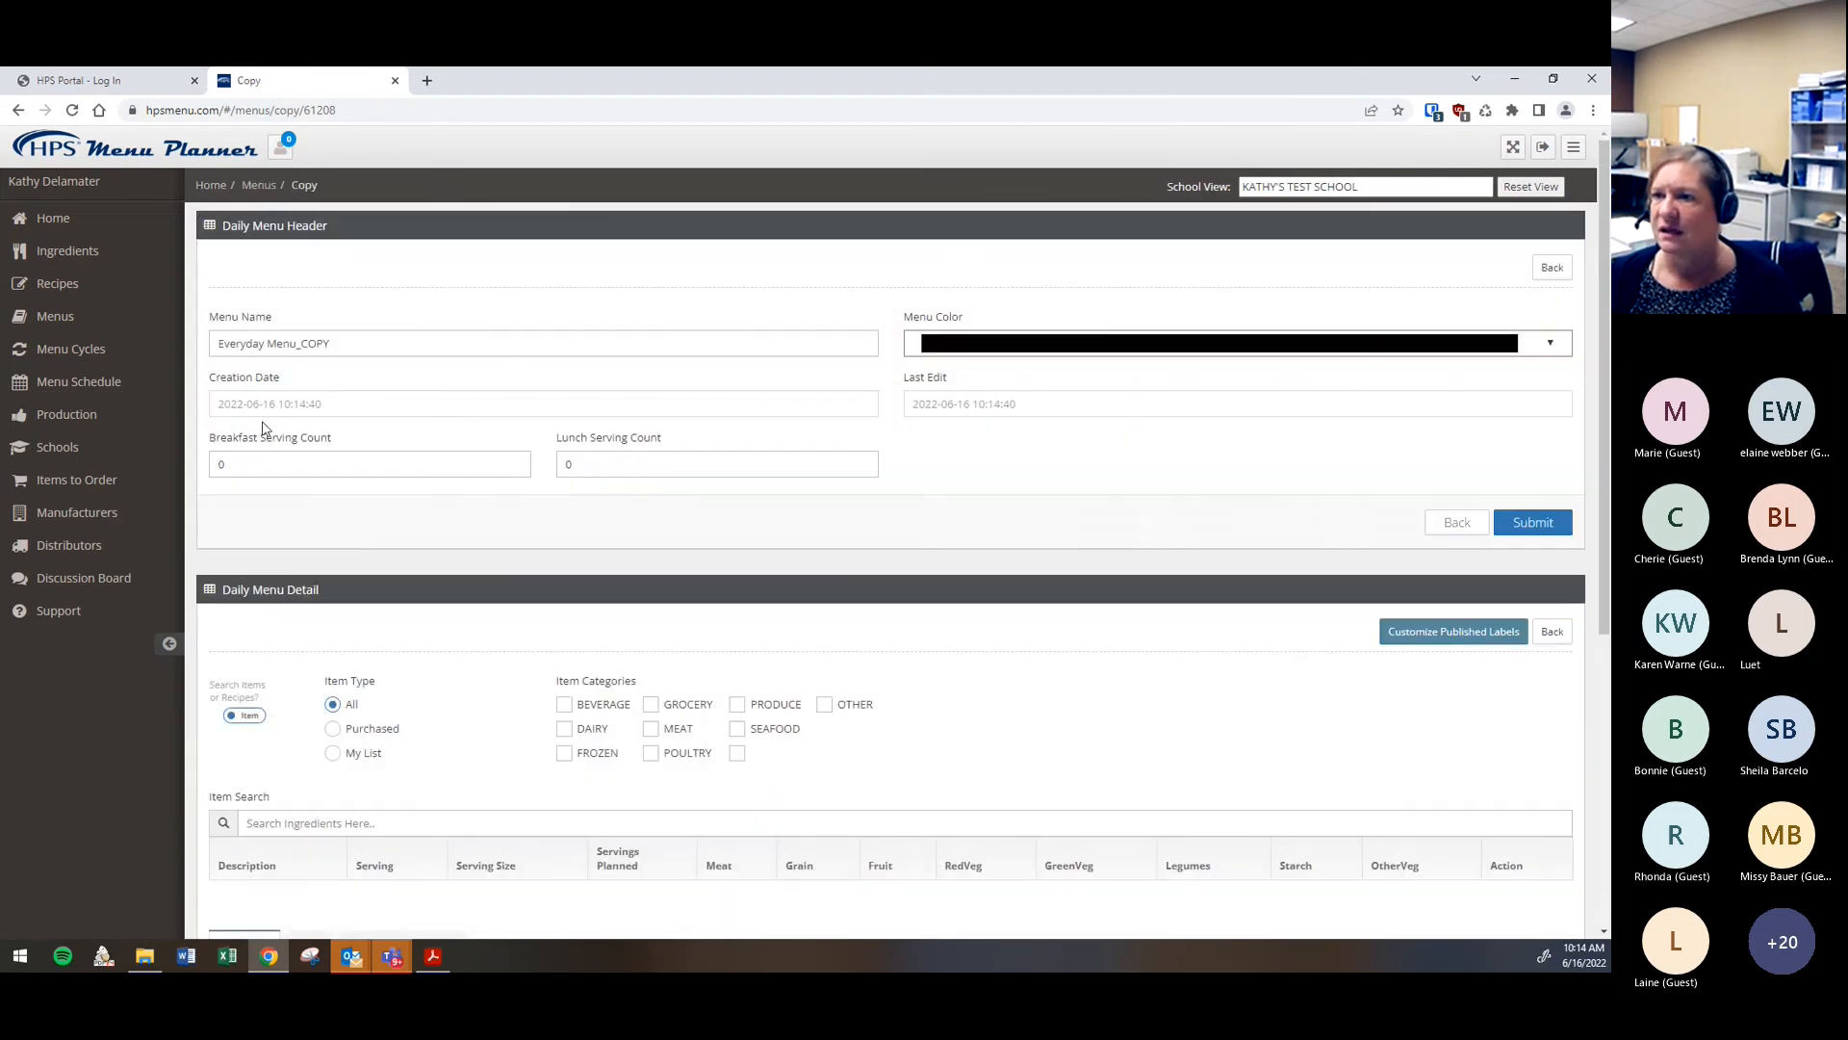
left_click(355, 344)
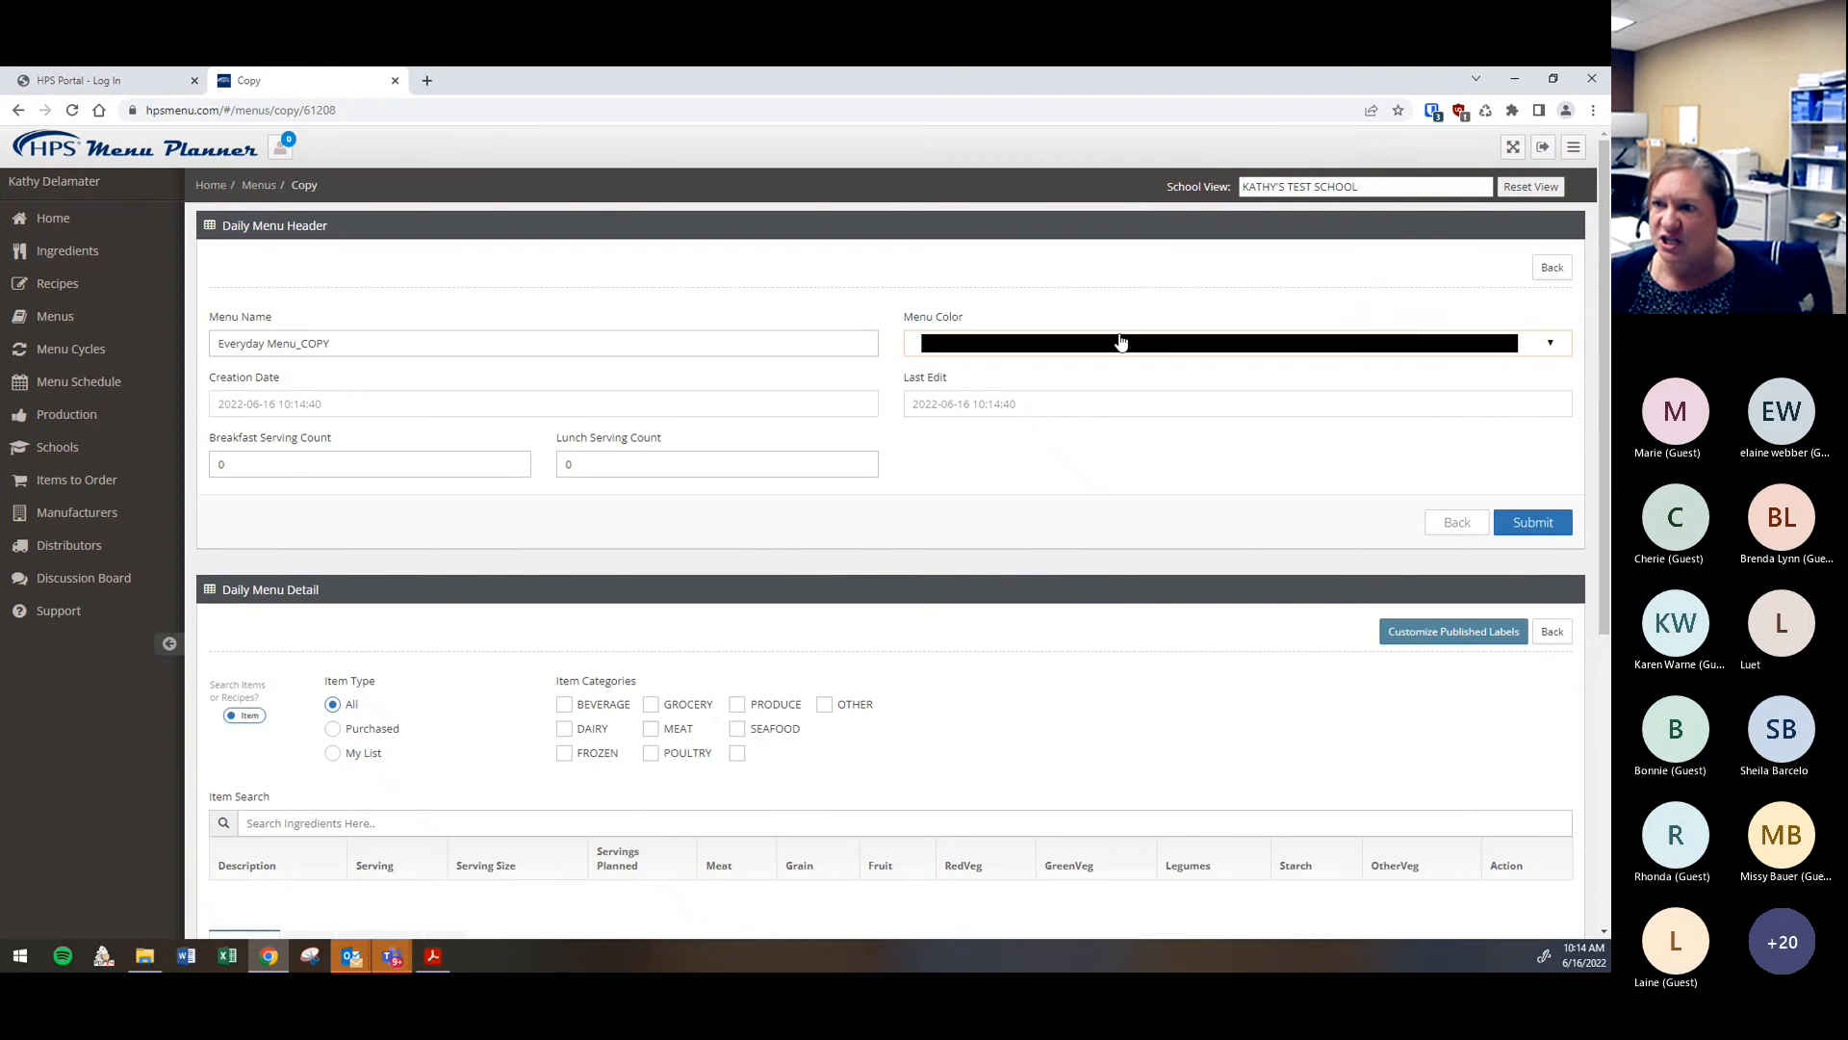
scroll(1128, 578, "down", 3)
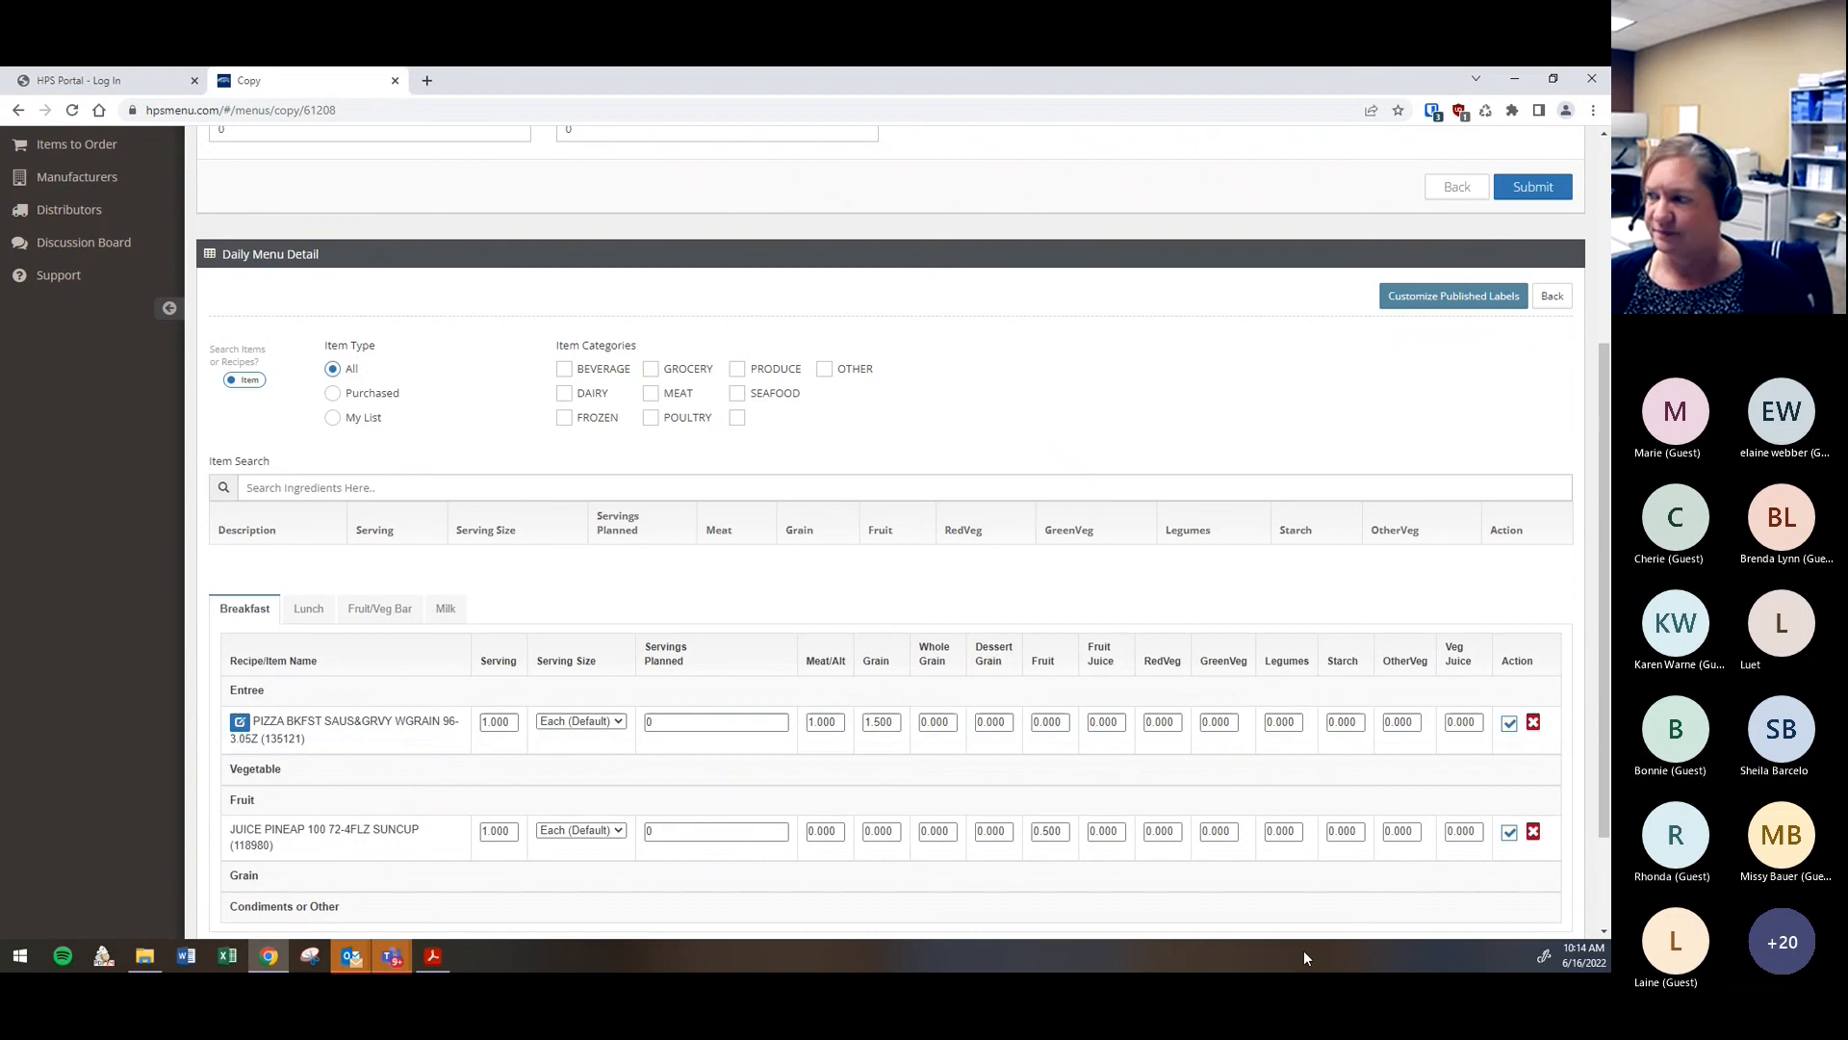
scroll(1194, 731, "up", 3)
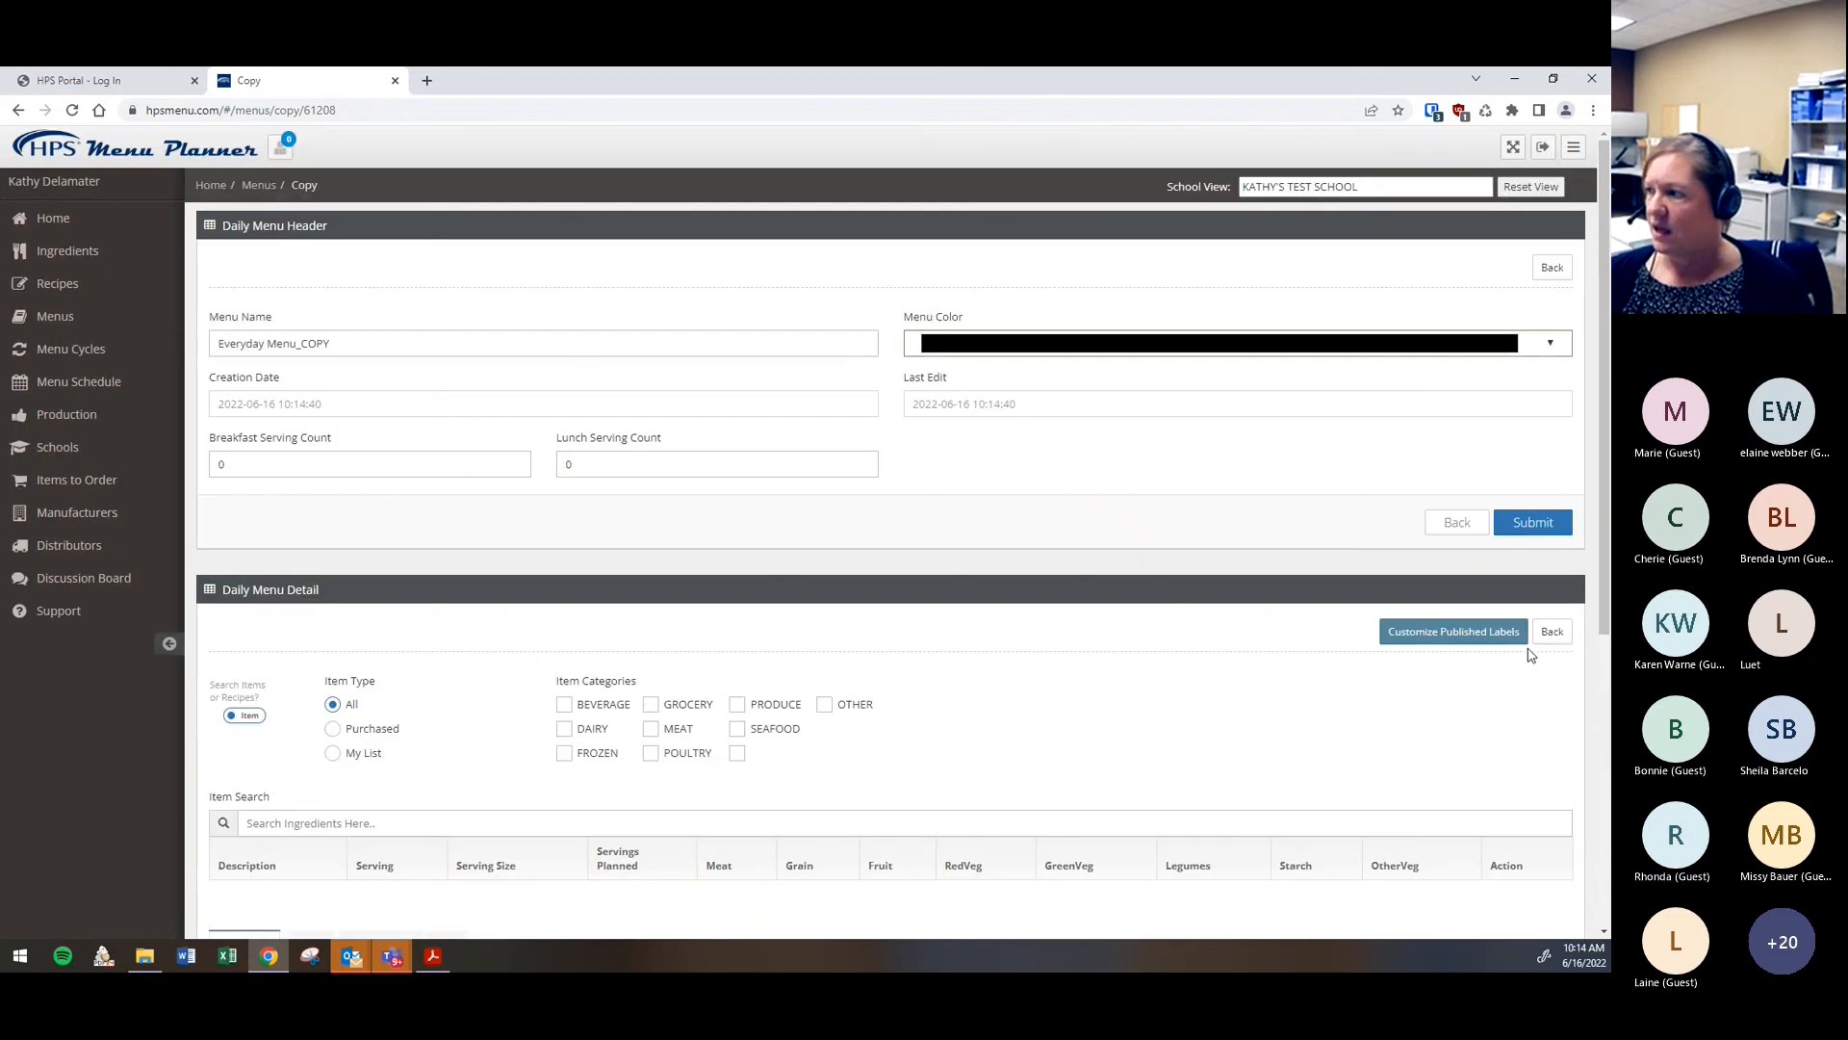
scroll(1007, 677, "down", 2)
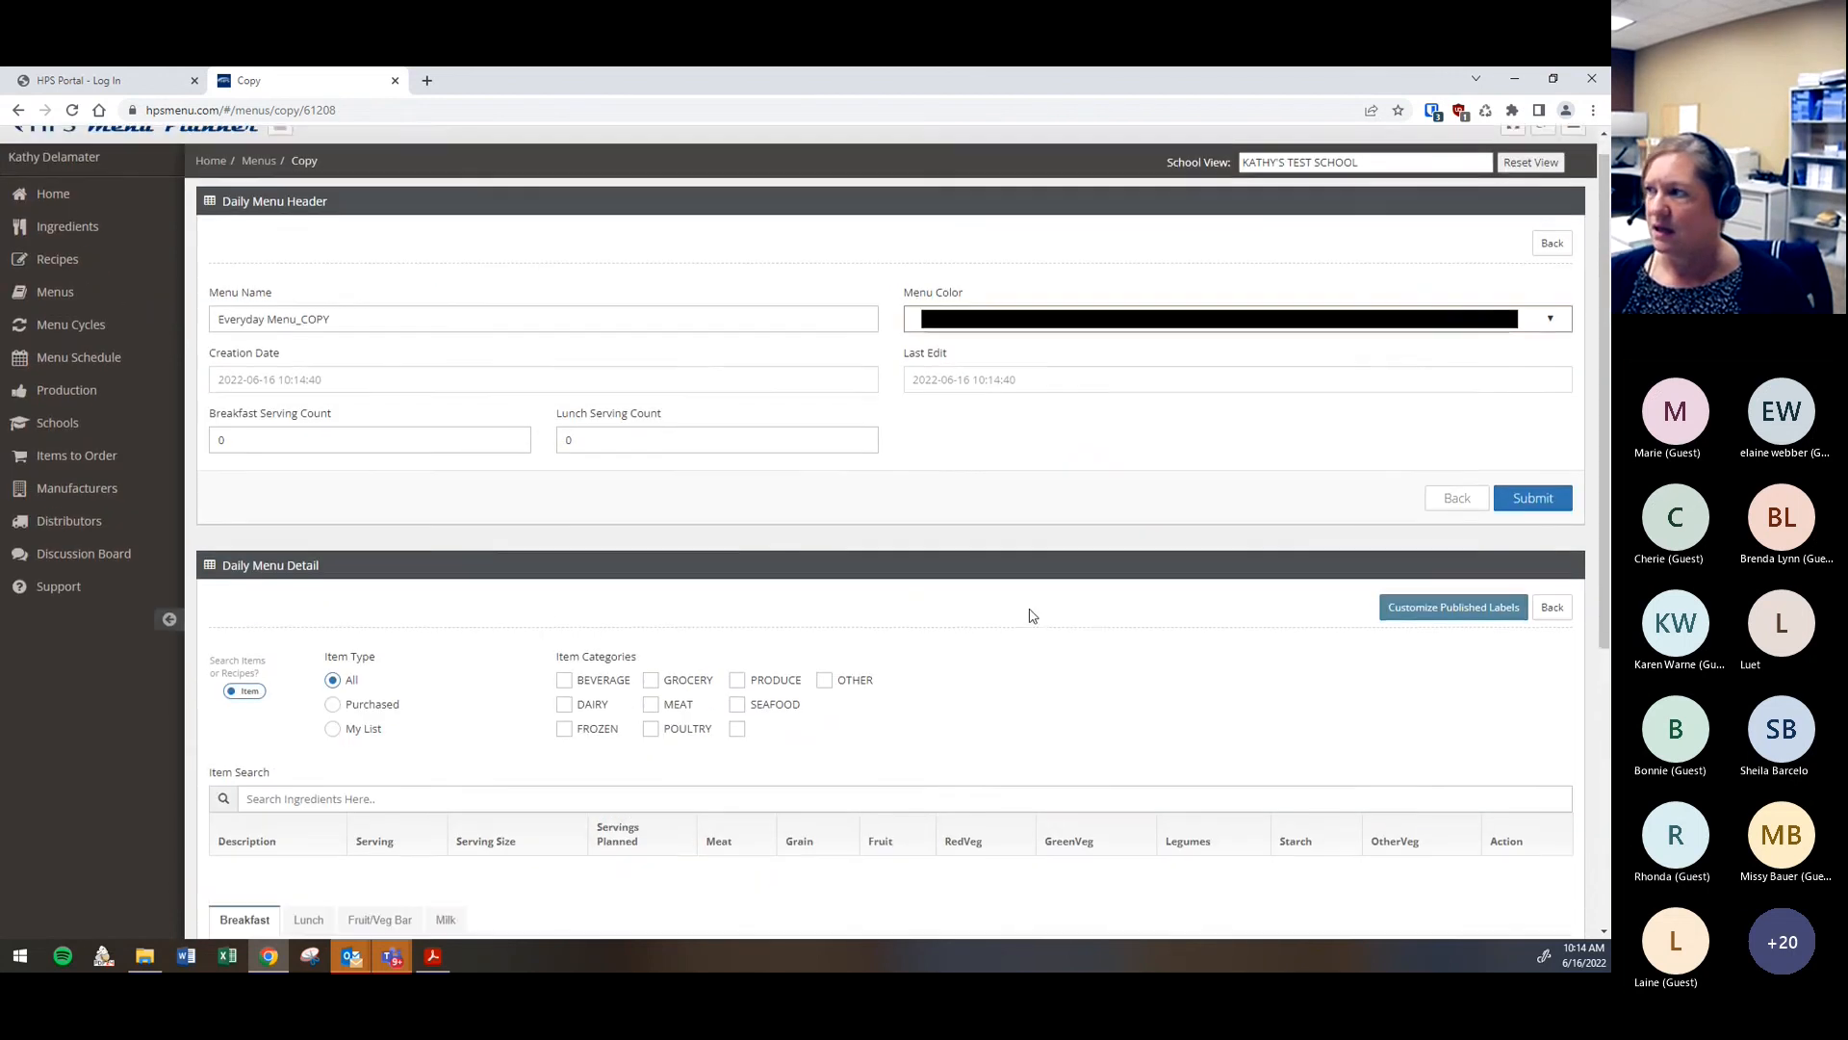
scroll(1031, 616, "down", 4)
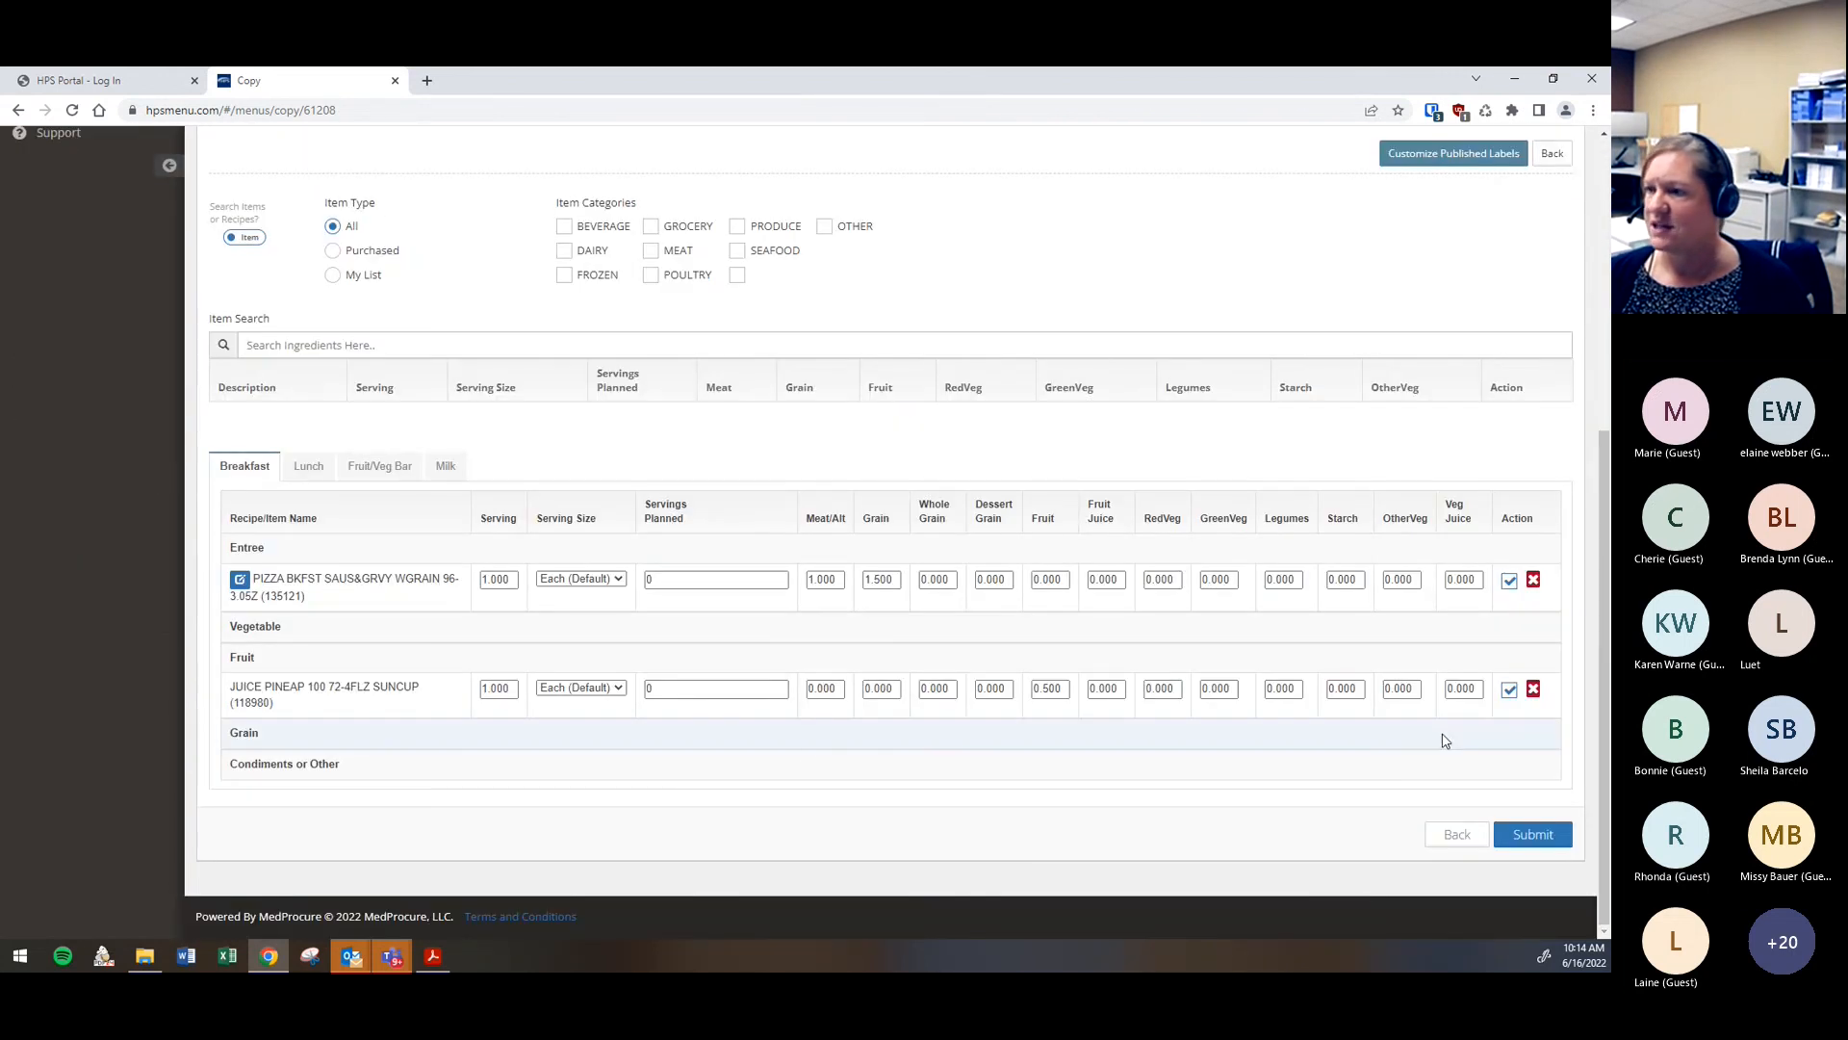
scroll(837, 713, "up", 5)
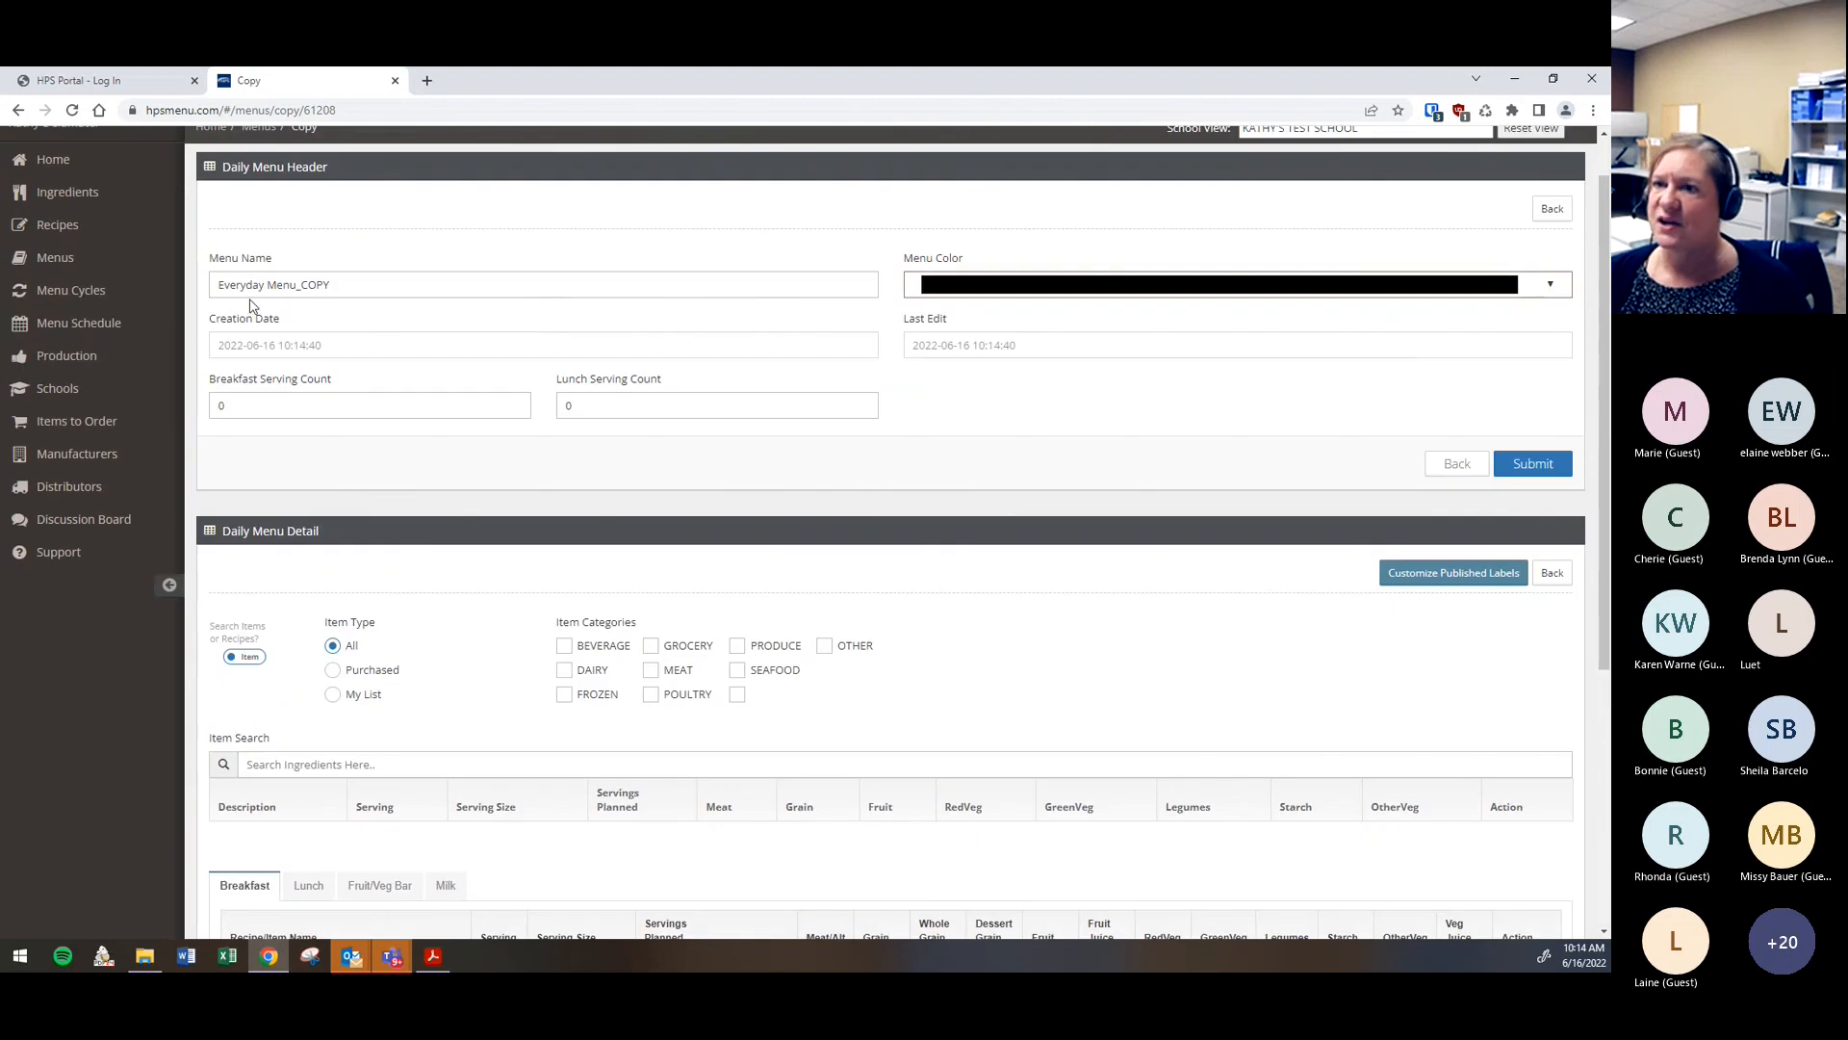
Open the 9-12- I/W Friday Week 1_IMPORT menu from the menu list for editing and deactivate it
left_click(68, 266)
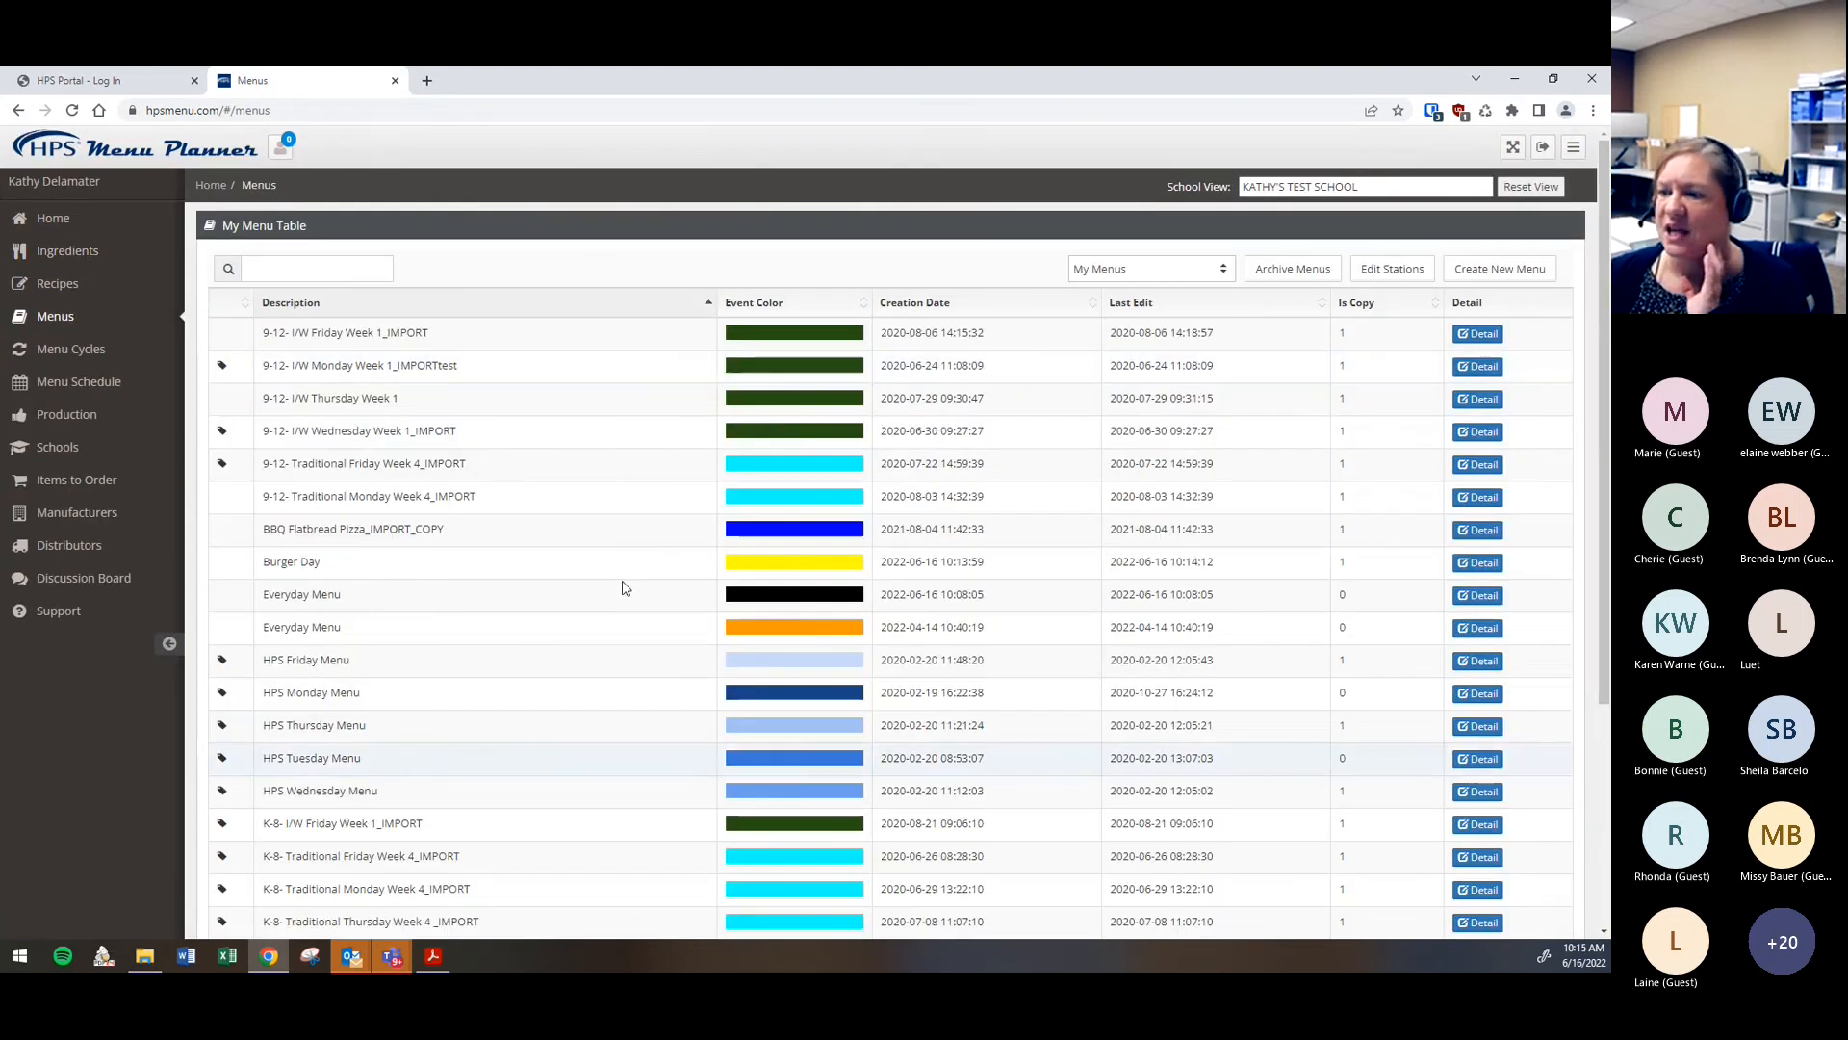
scroll(880, 641, "down", 3)
scroll(884, 638, "up", 2)
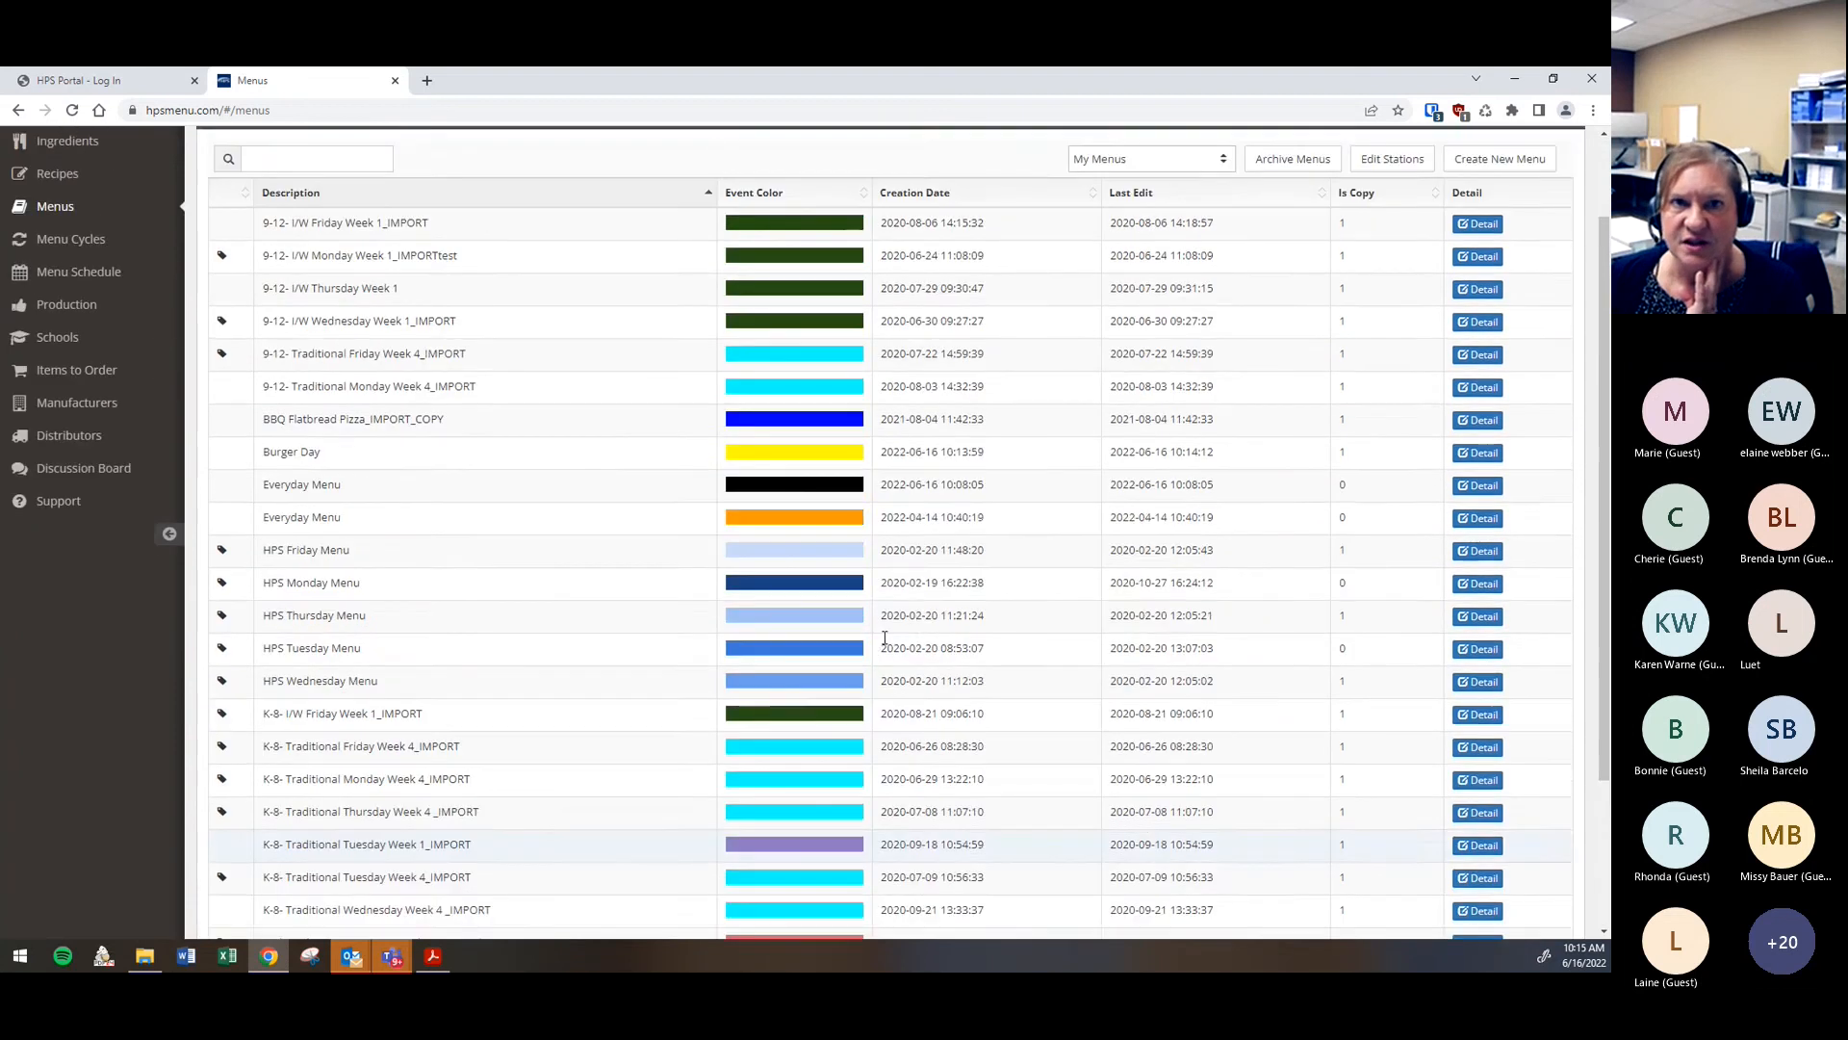
scroll(883, 639, "up", 2)
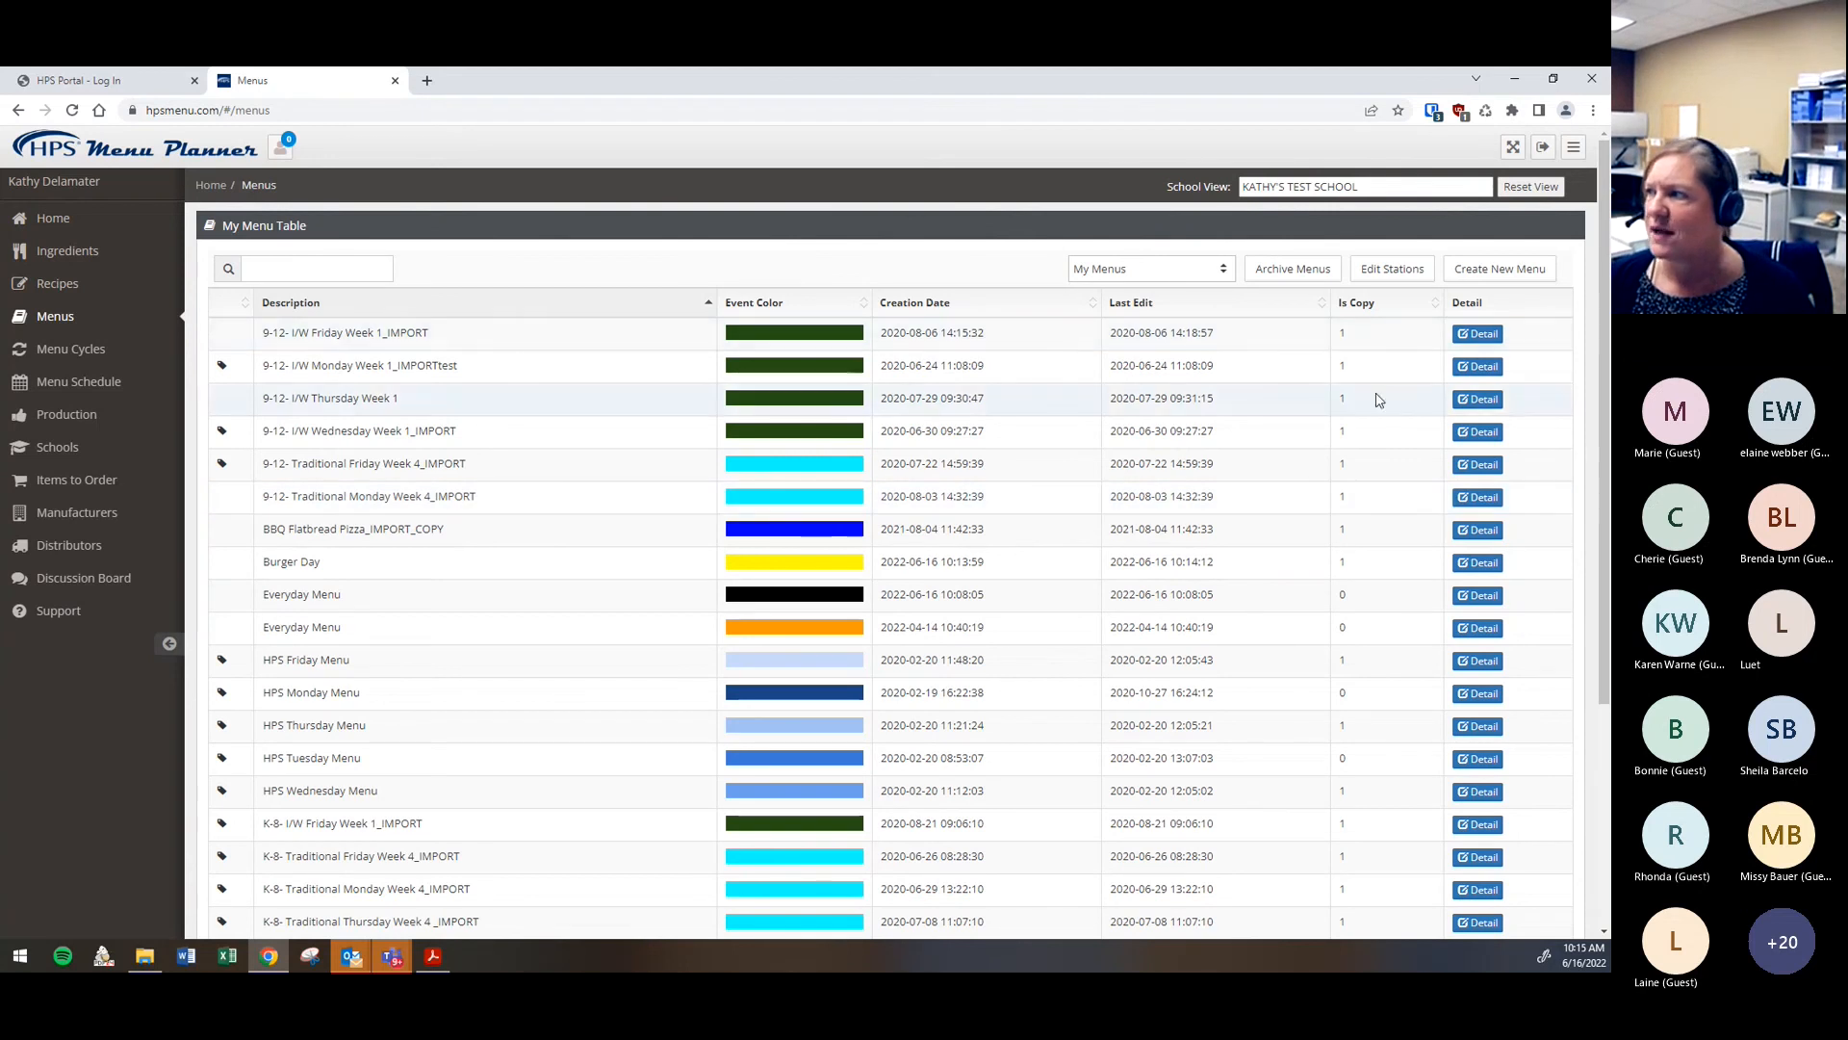
left_click(1491, 339)
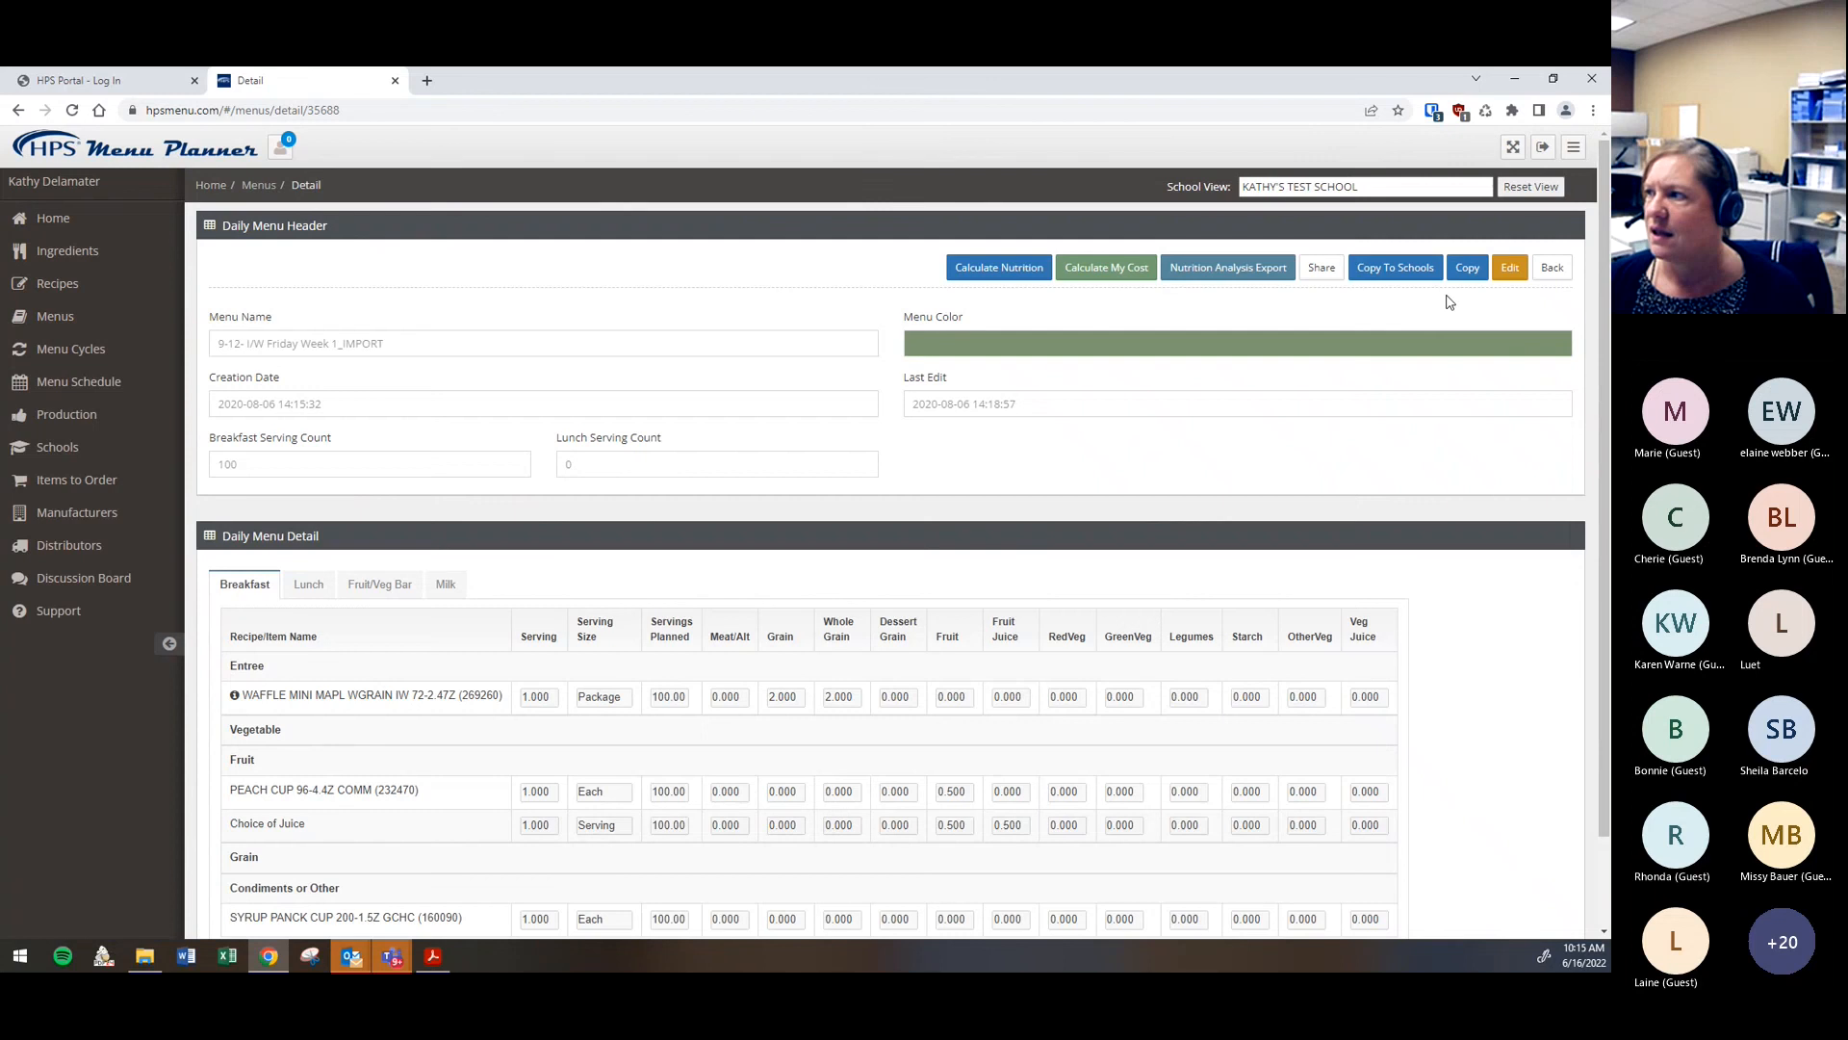
left_click(1510, 270)
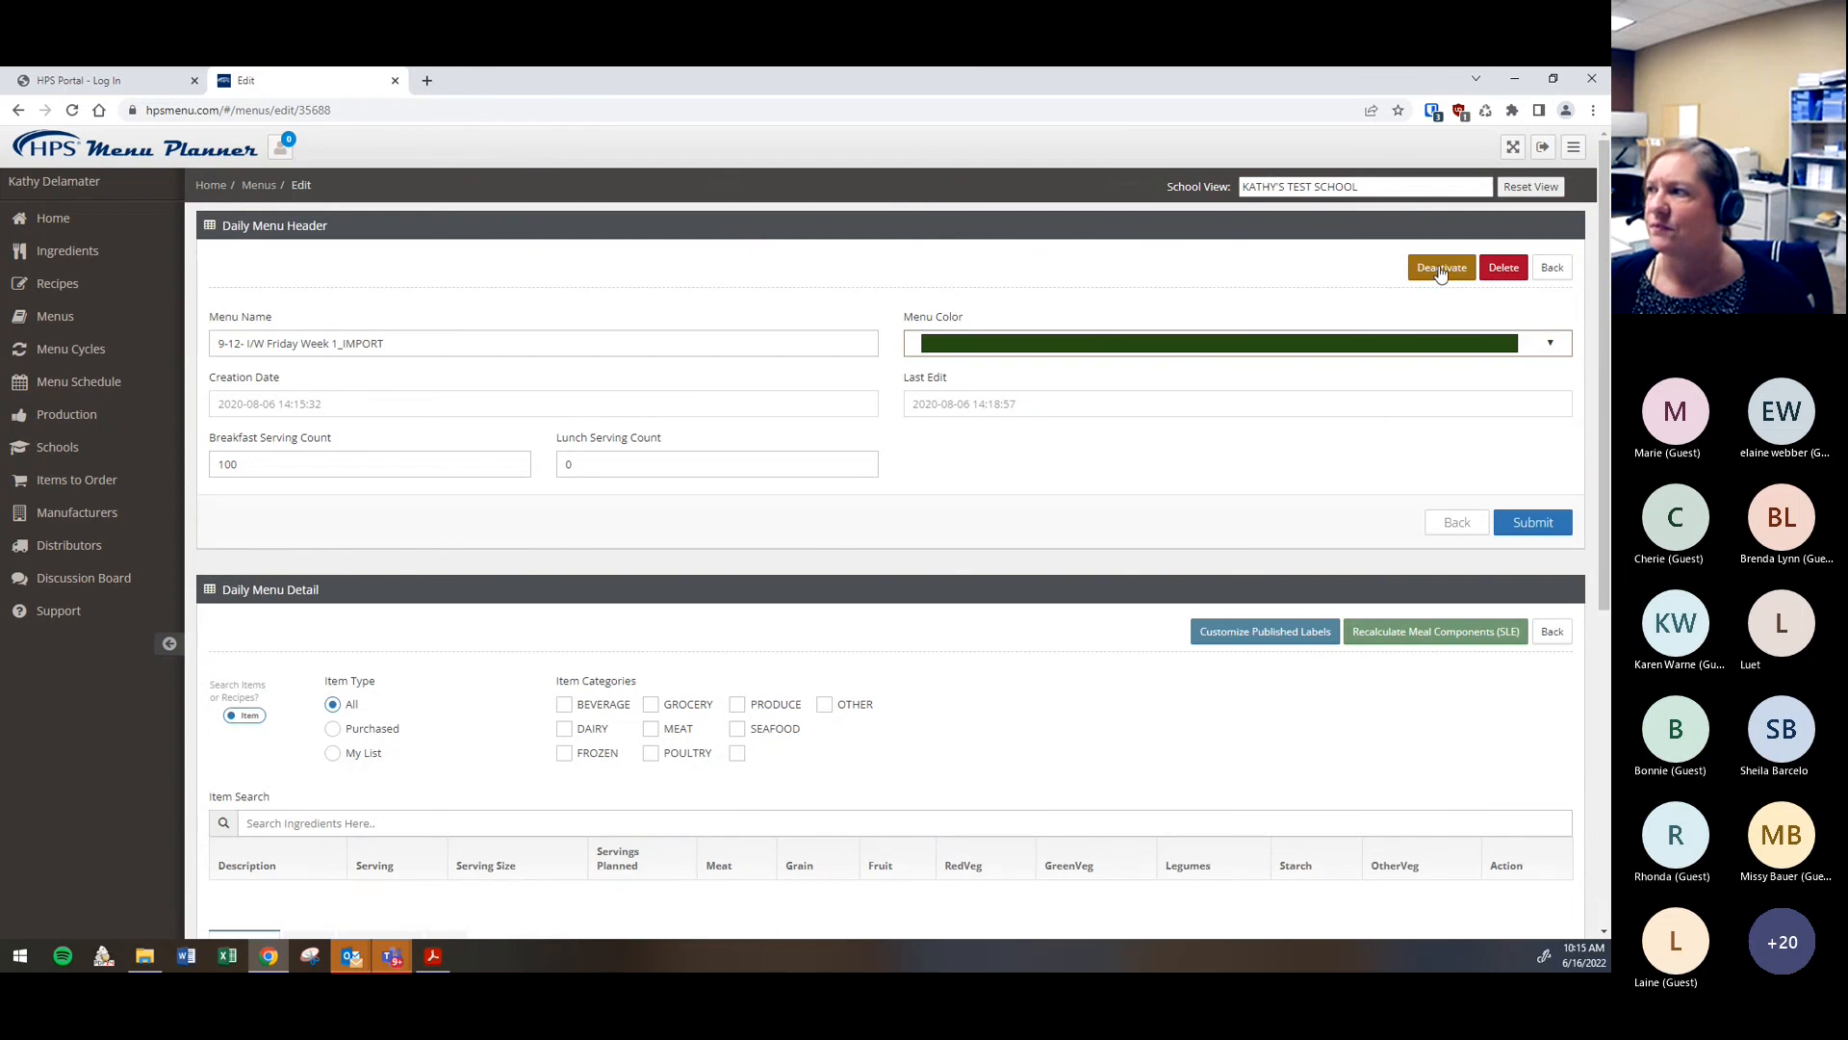
left_click(1441, 272)
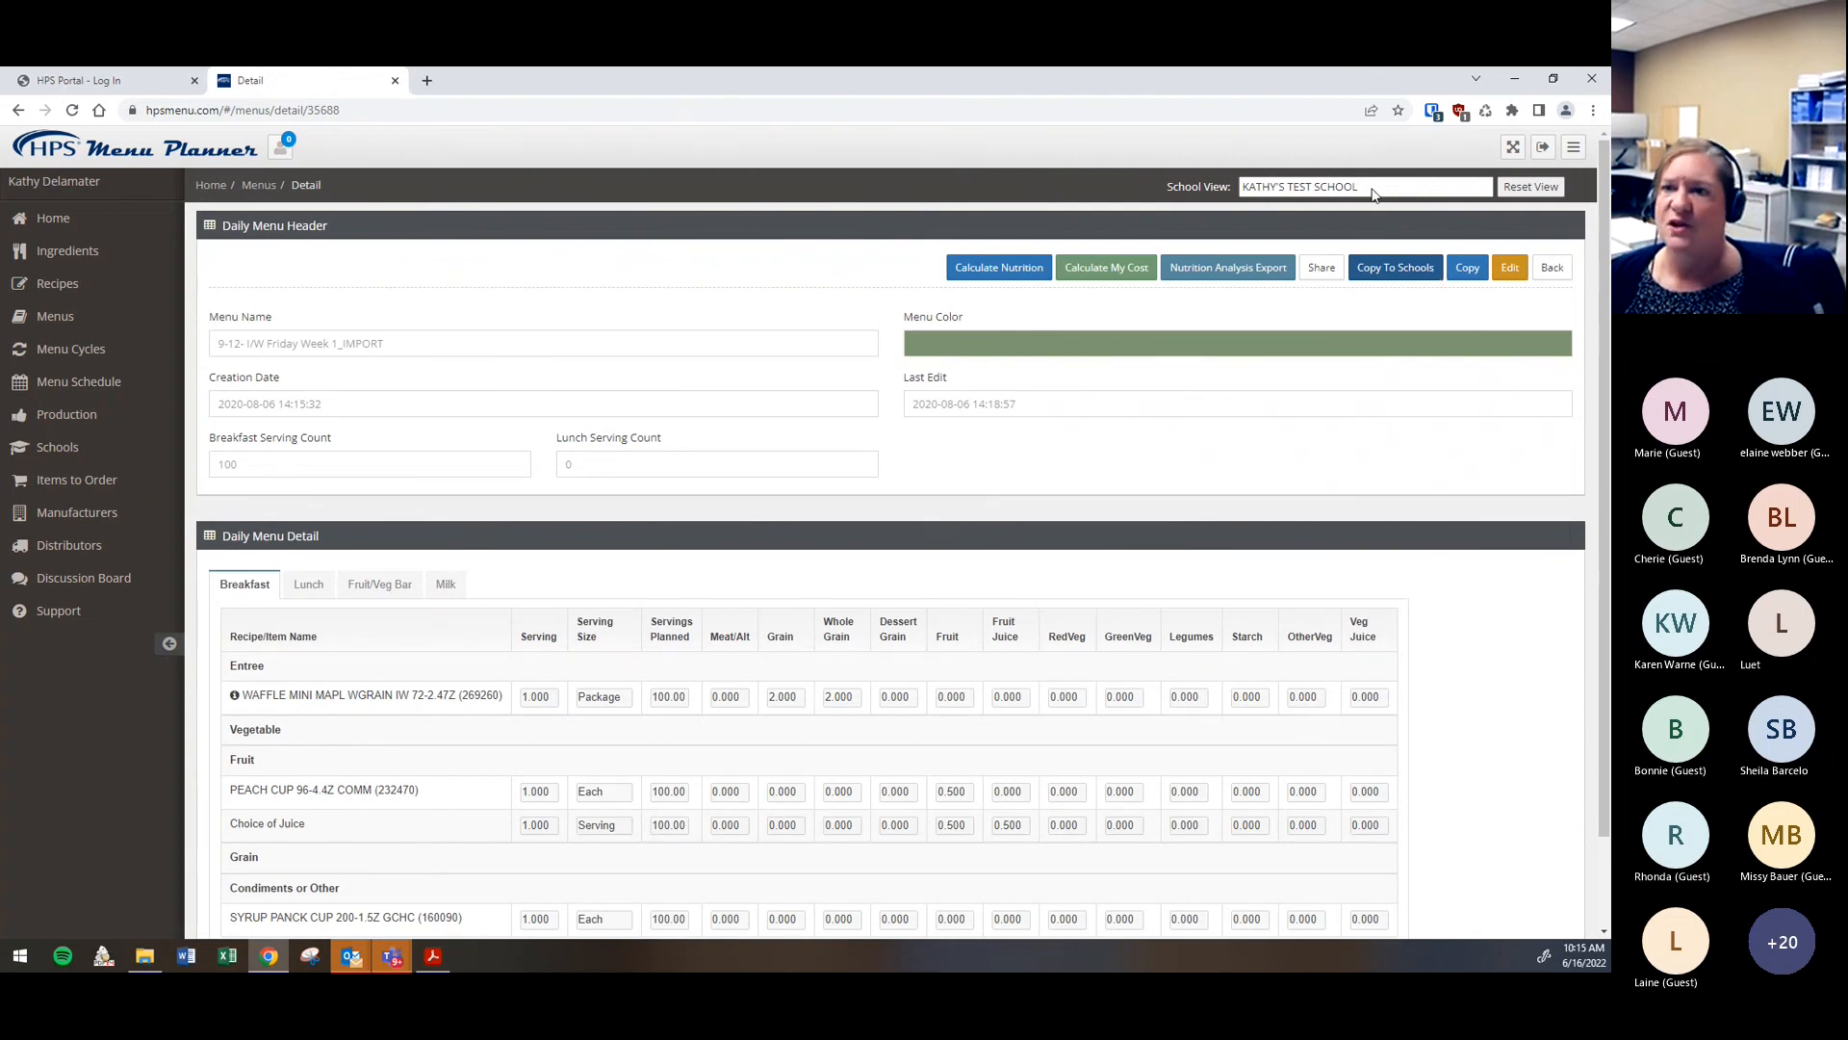
Return to the menu list and check which menus are still listed
left_click(52, 324)
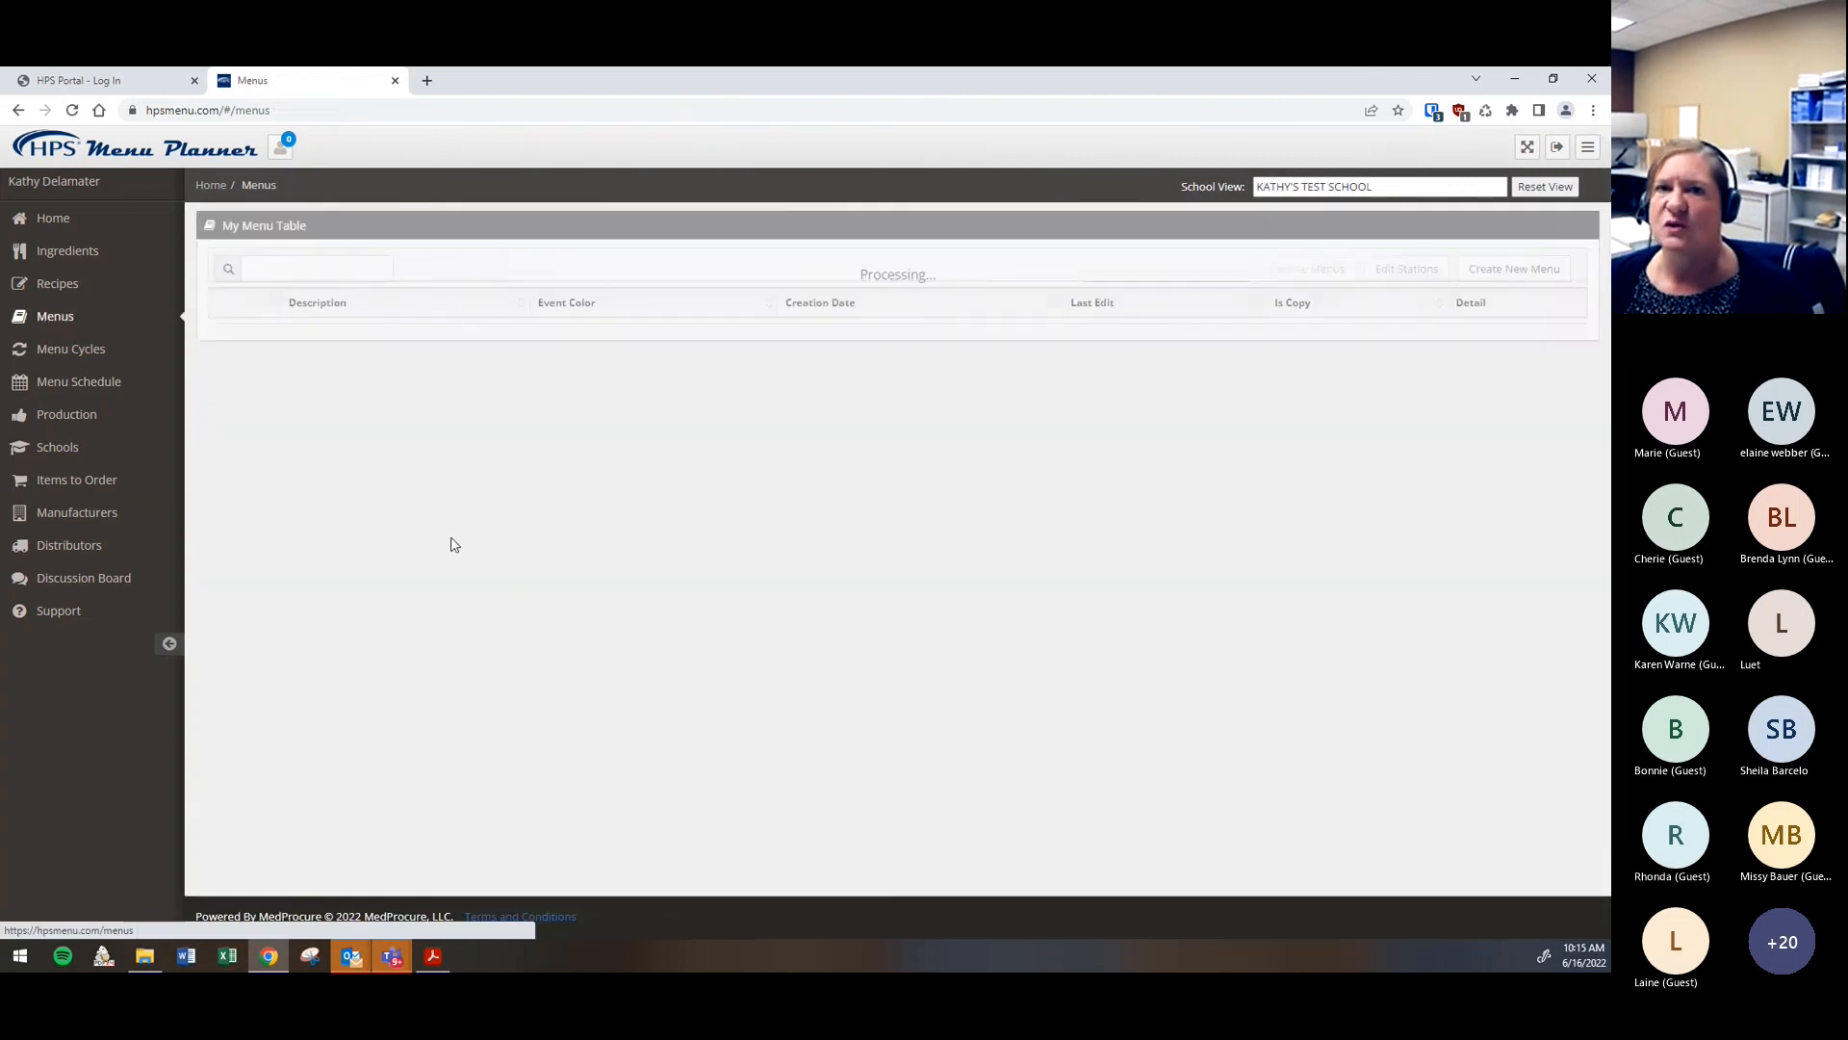
scroll(1430, 865, "down", 5)
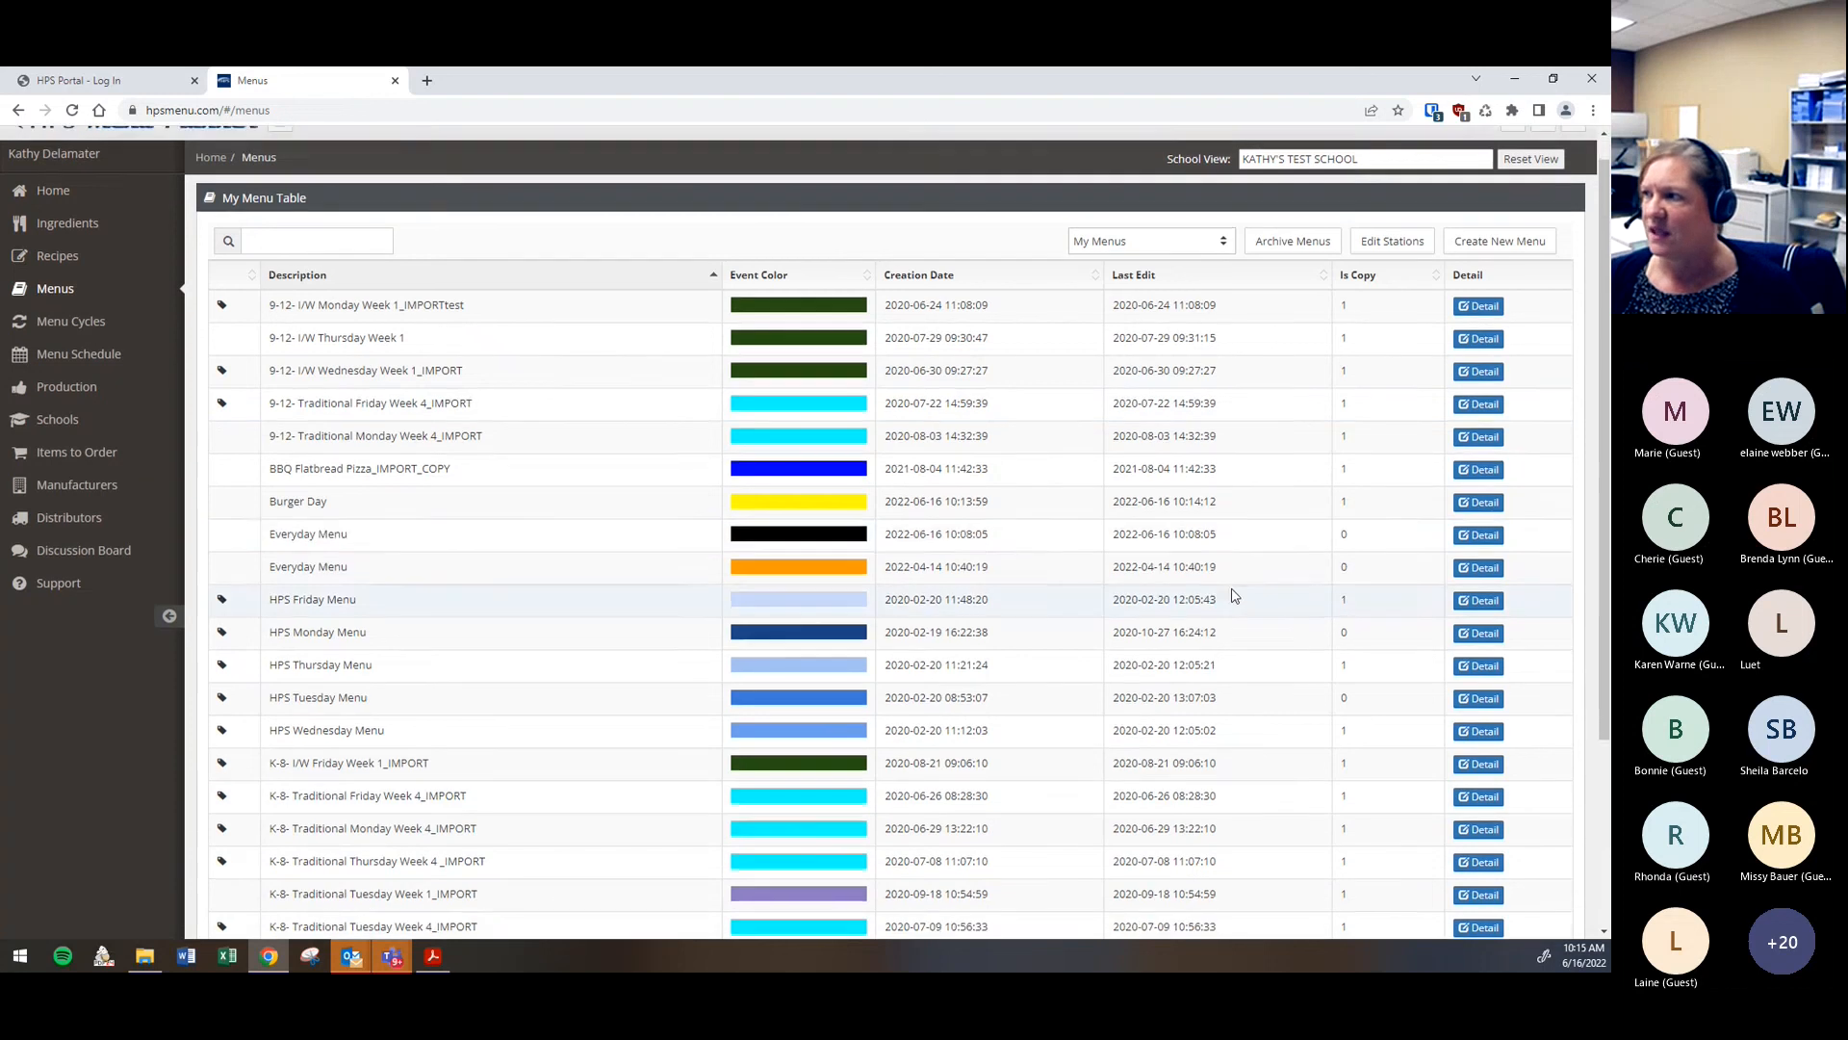
scroll(1328, 767, "up", 5)
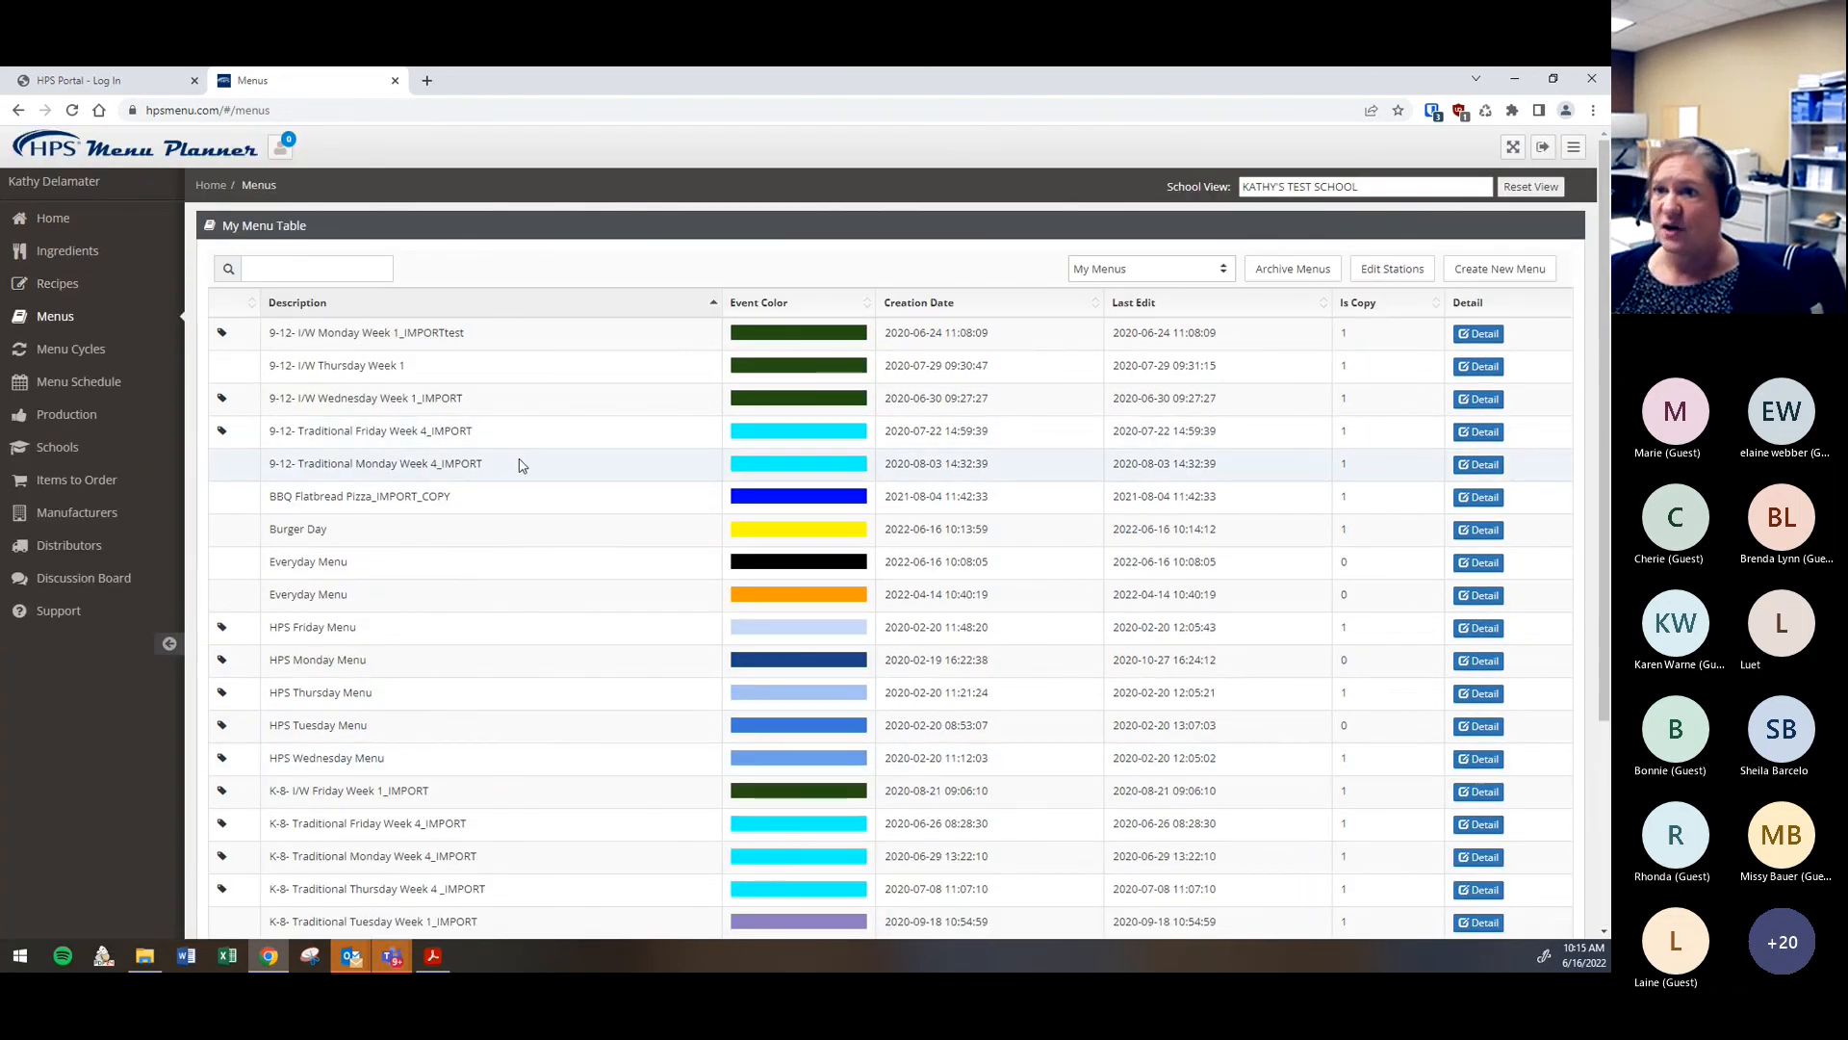
Start a new menu cycle named week 1 and set its cycle color to magenta (#ff00ff)
left_click(67, 354)
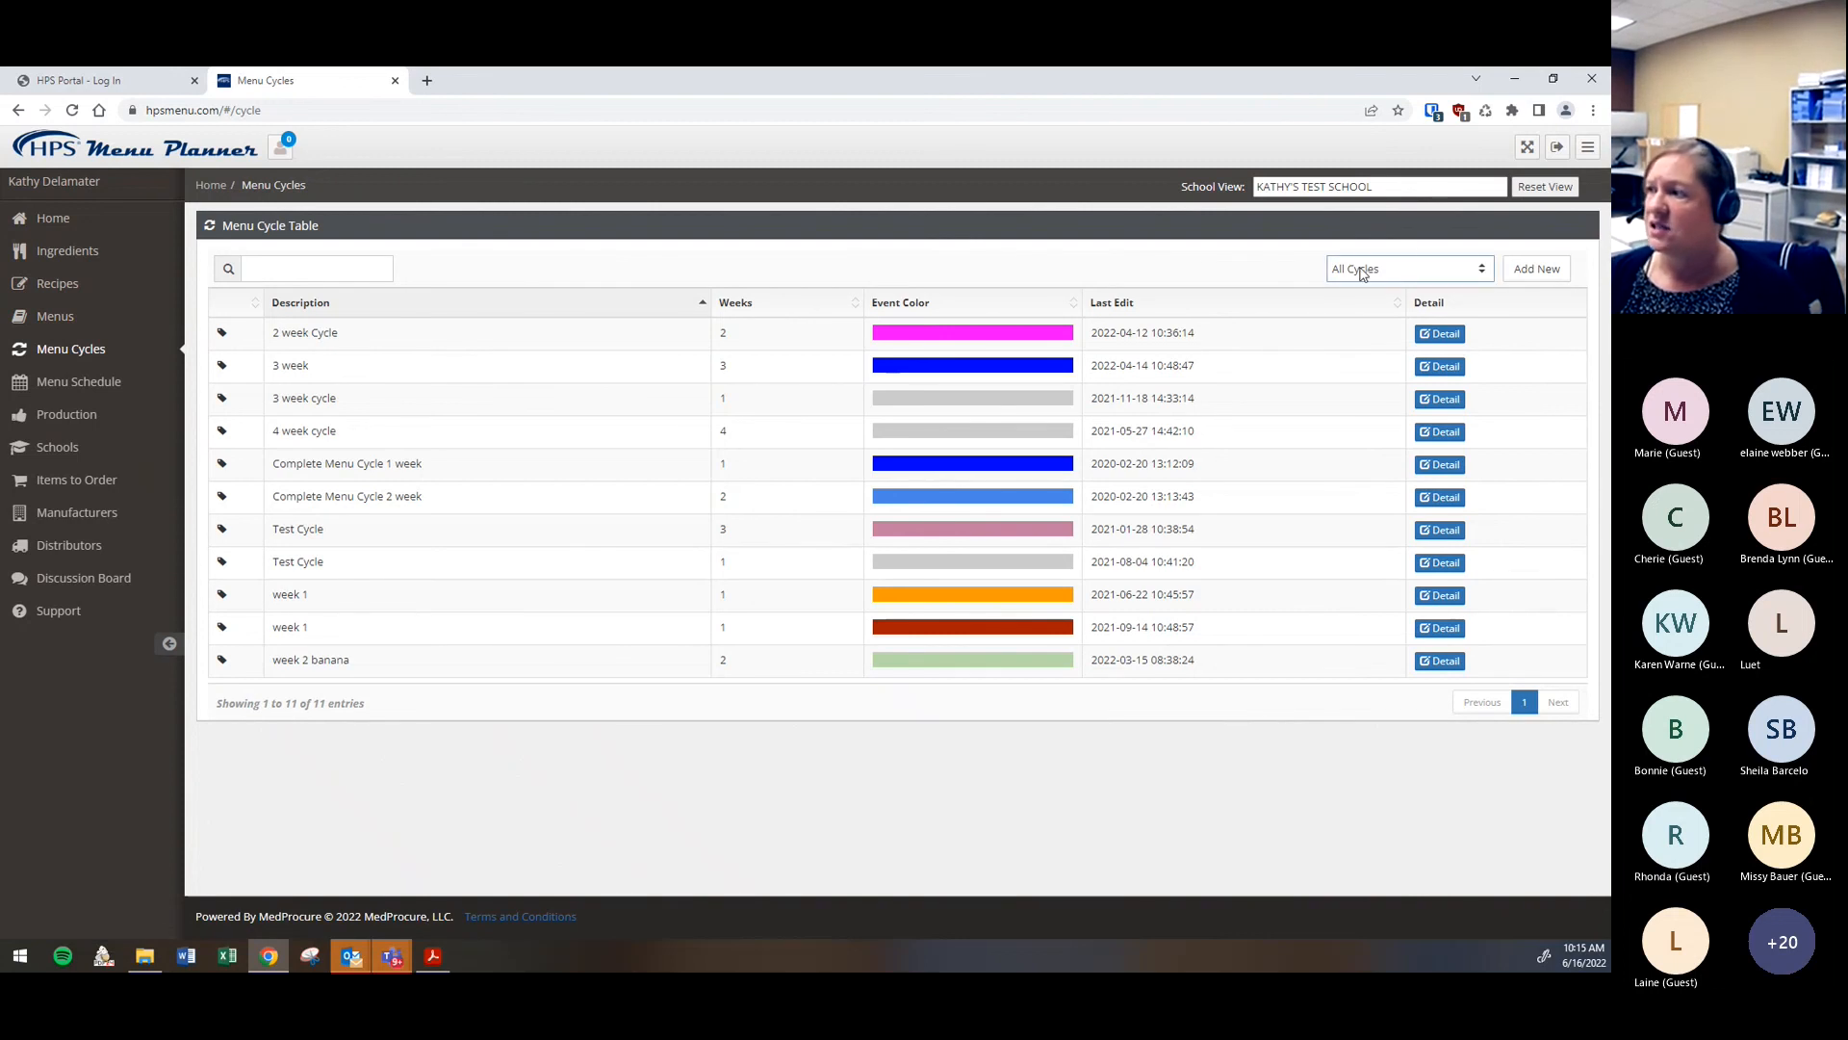
left_click(1535, 272)
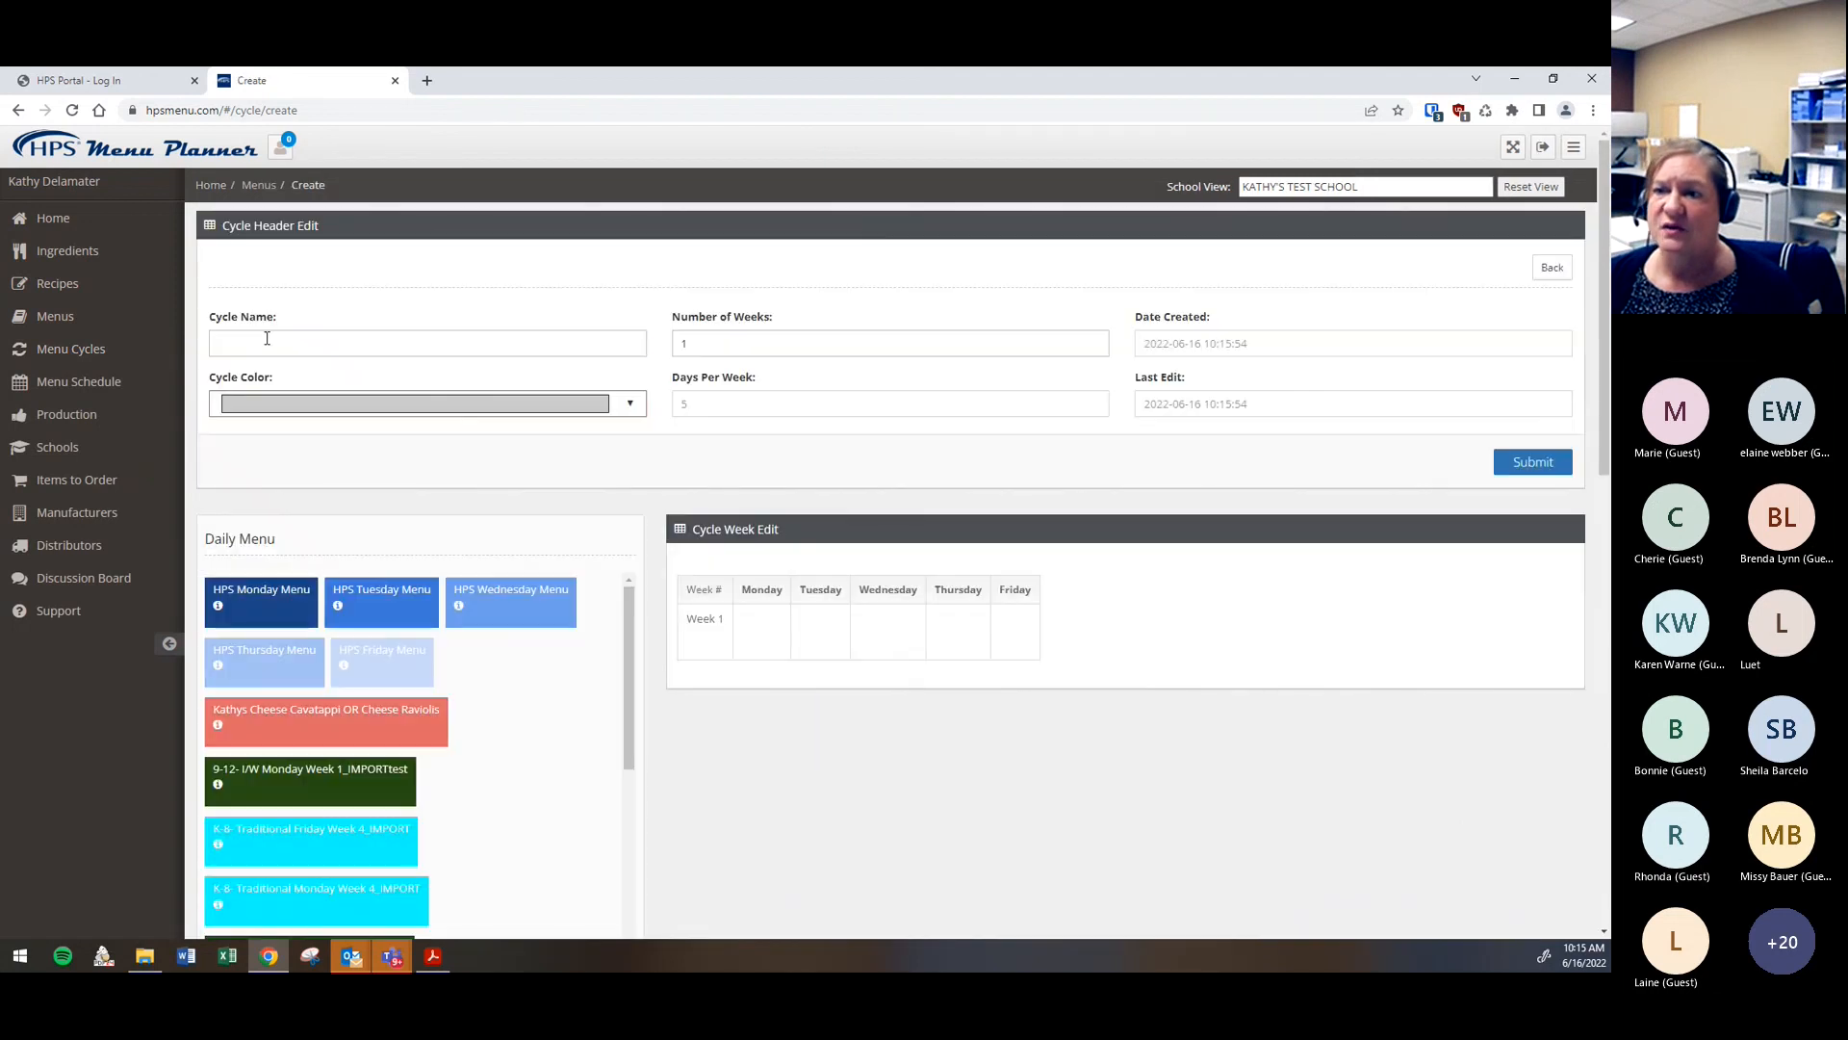
left_click(267, 343)
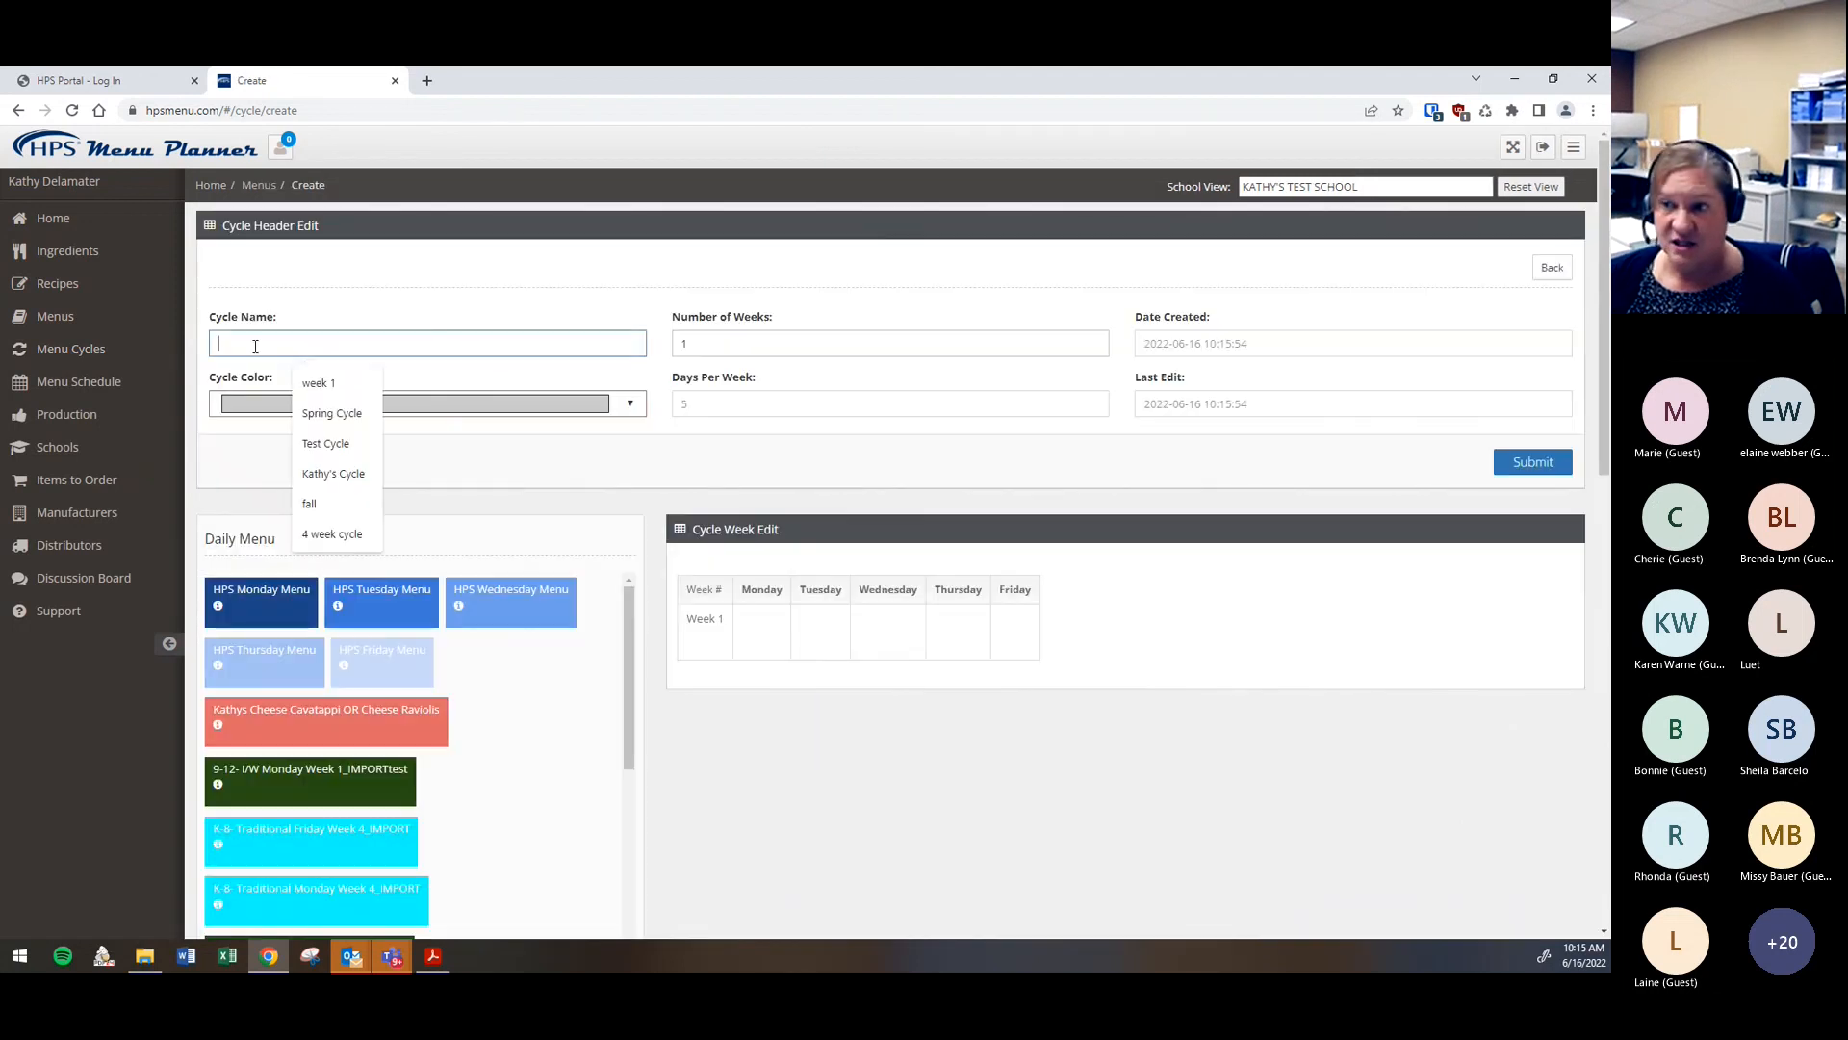
left_click(318, 385)
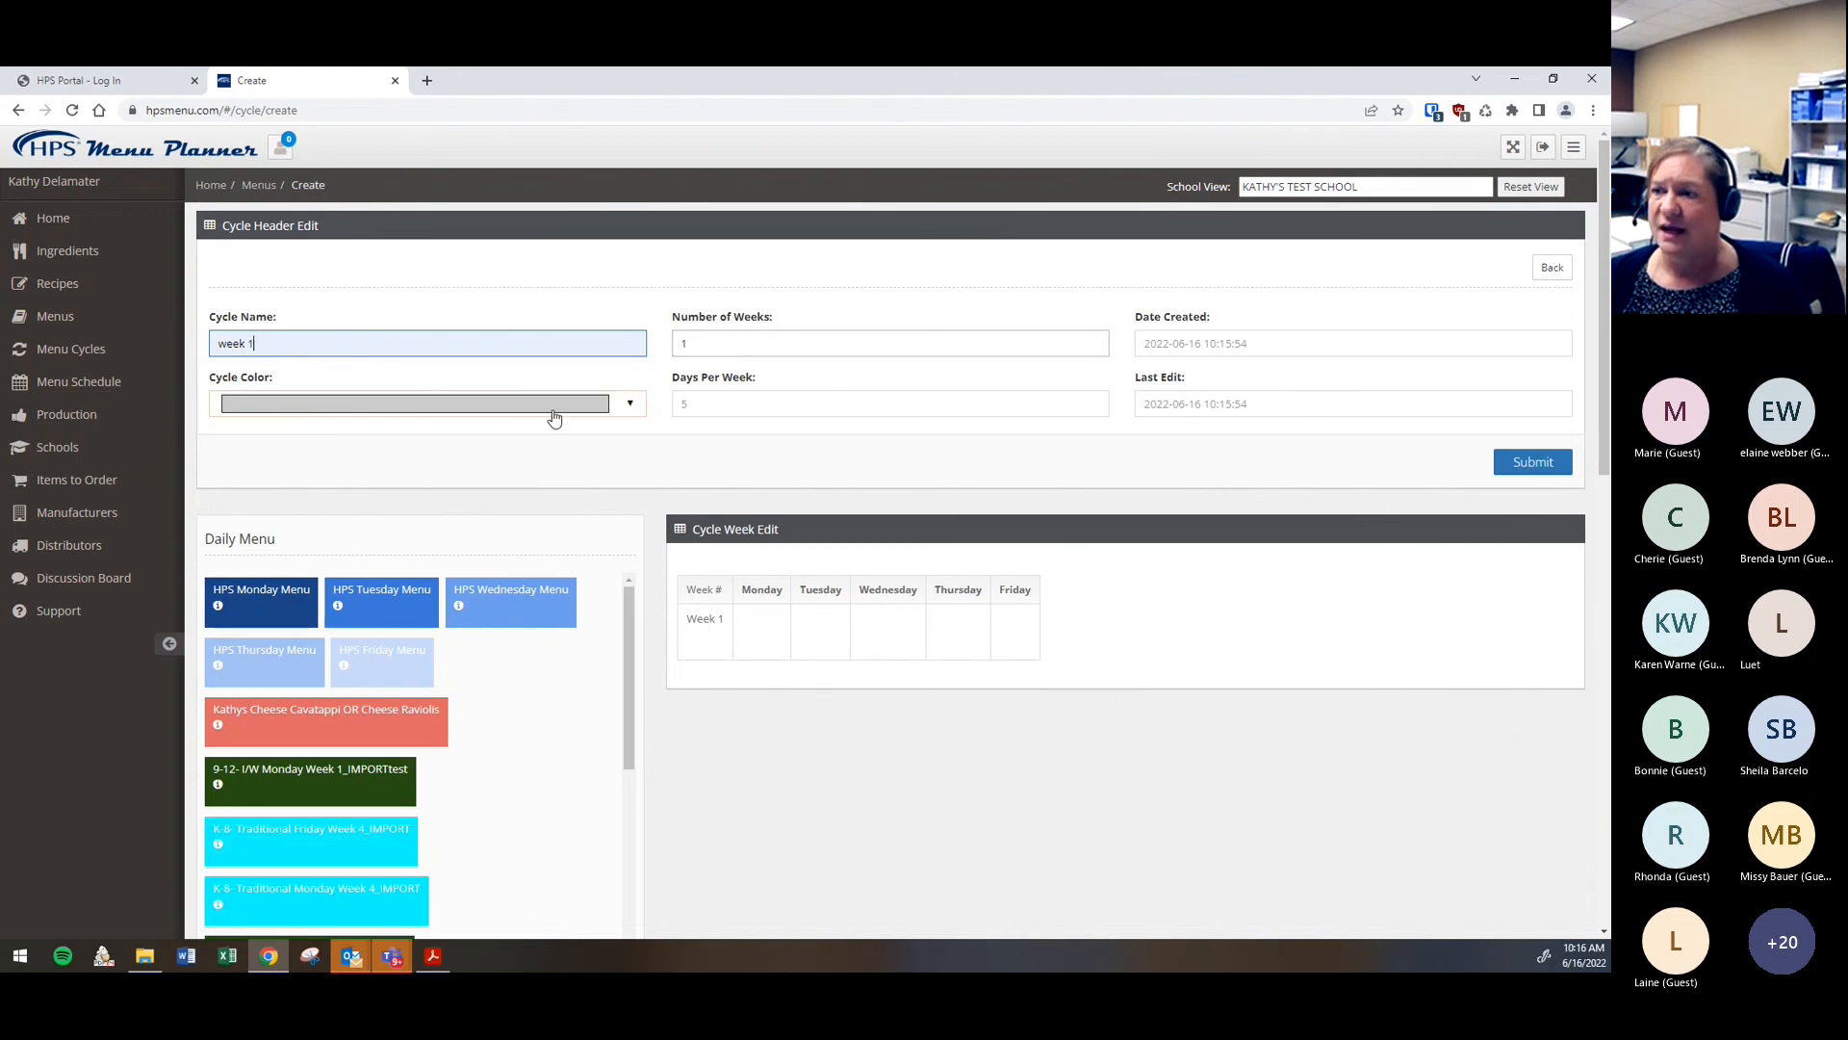
left_click(630, 405)
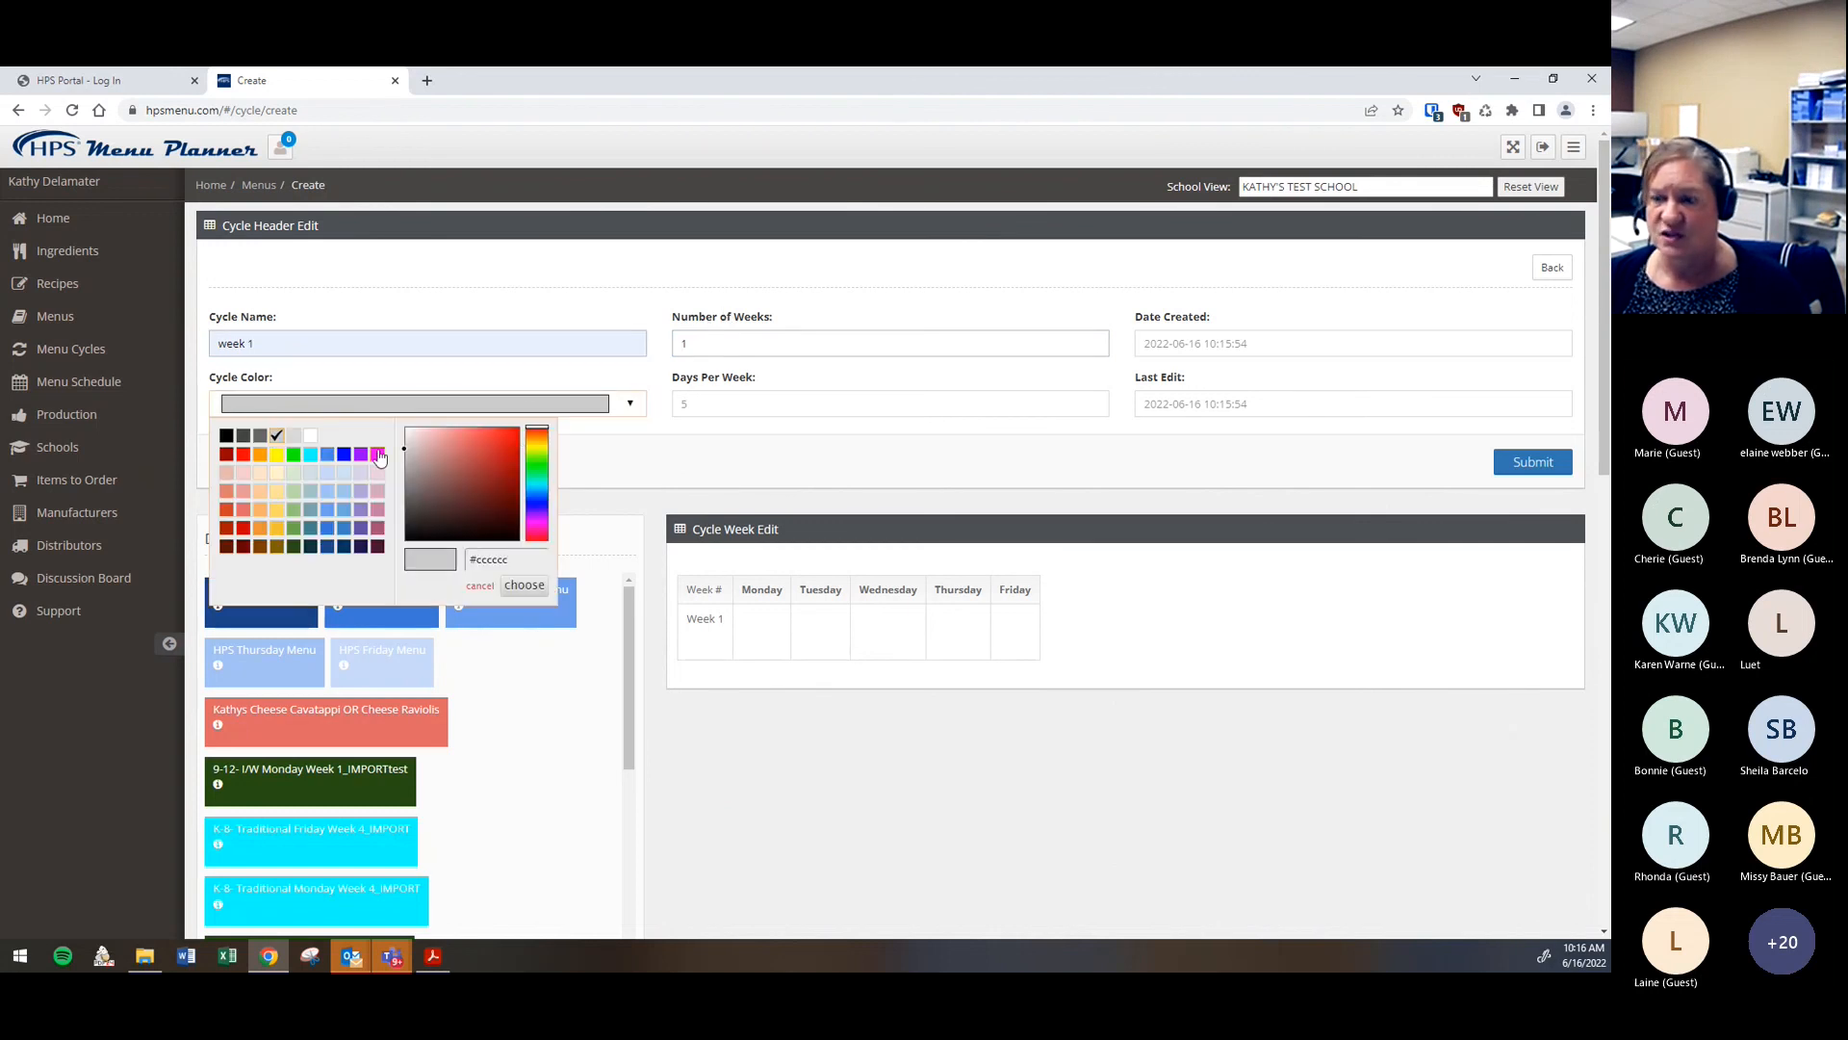
left_click(377, 454)
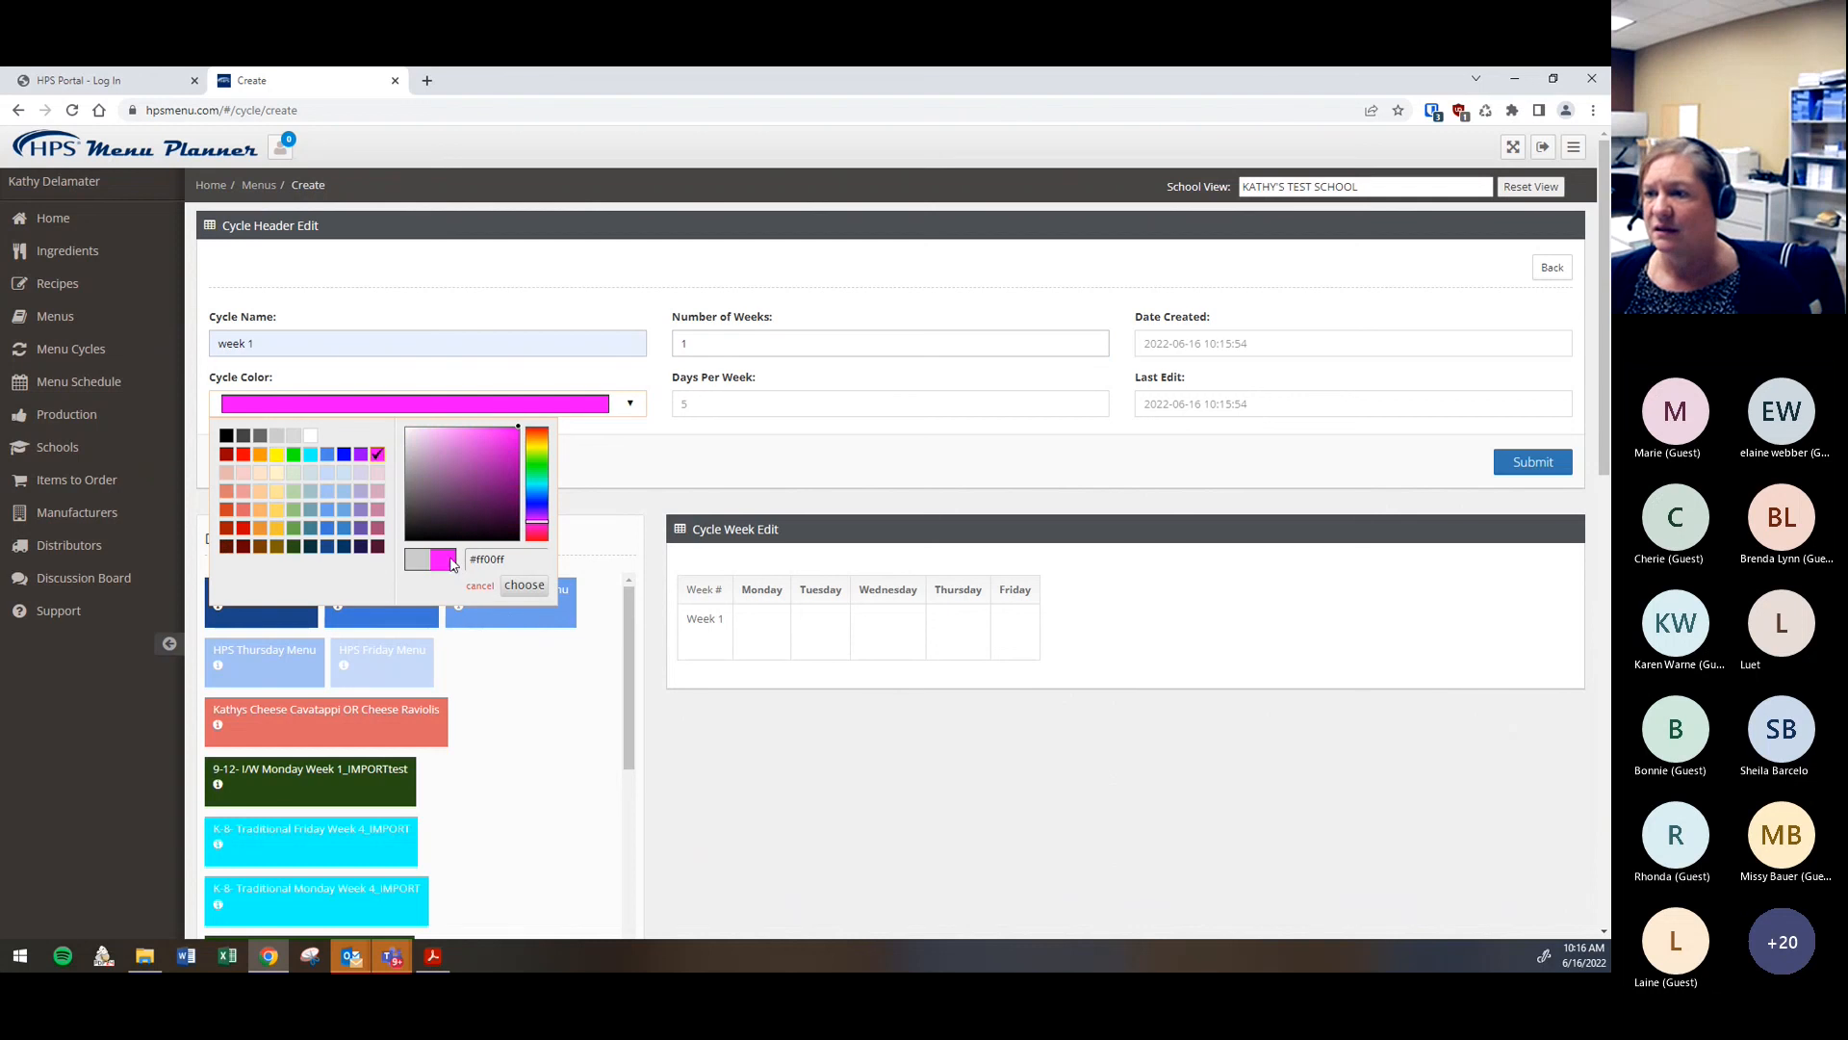
left_click(524, 585)
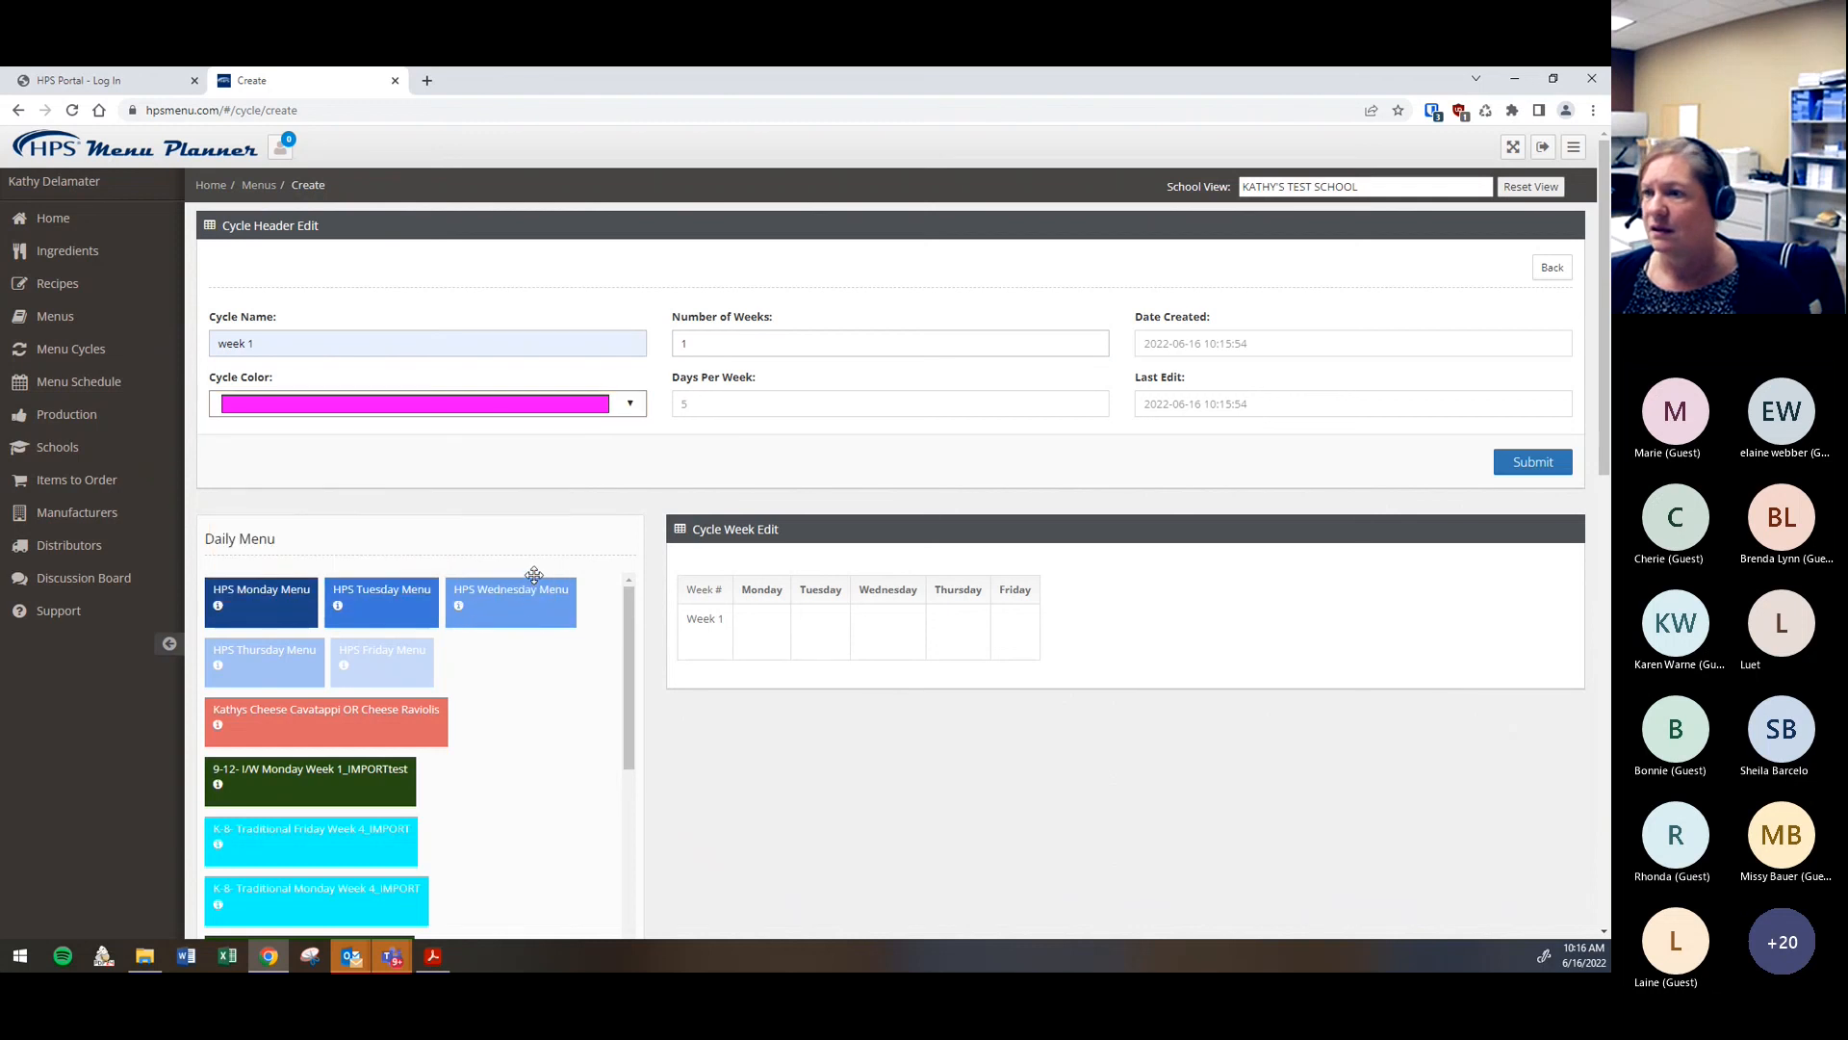
Assign the HPS Monday, Tuesday, Wednesday, Thursday and Friday menus to their matching weekdays in Week 1 of the cycle
scroll(962, 885, "down", 1)
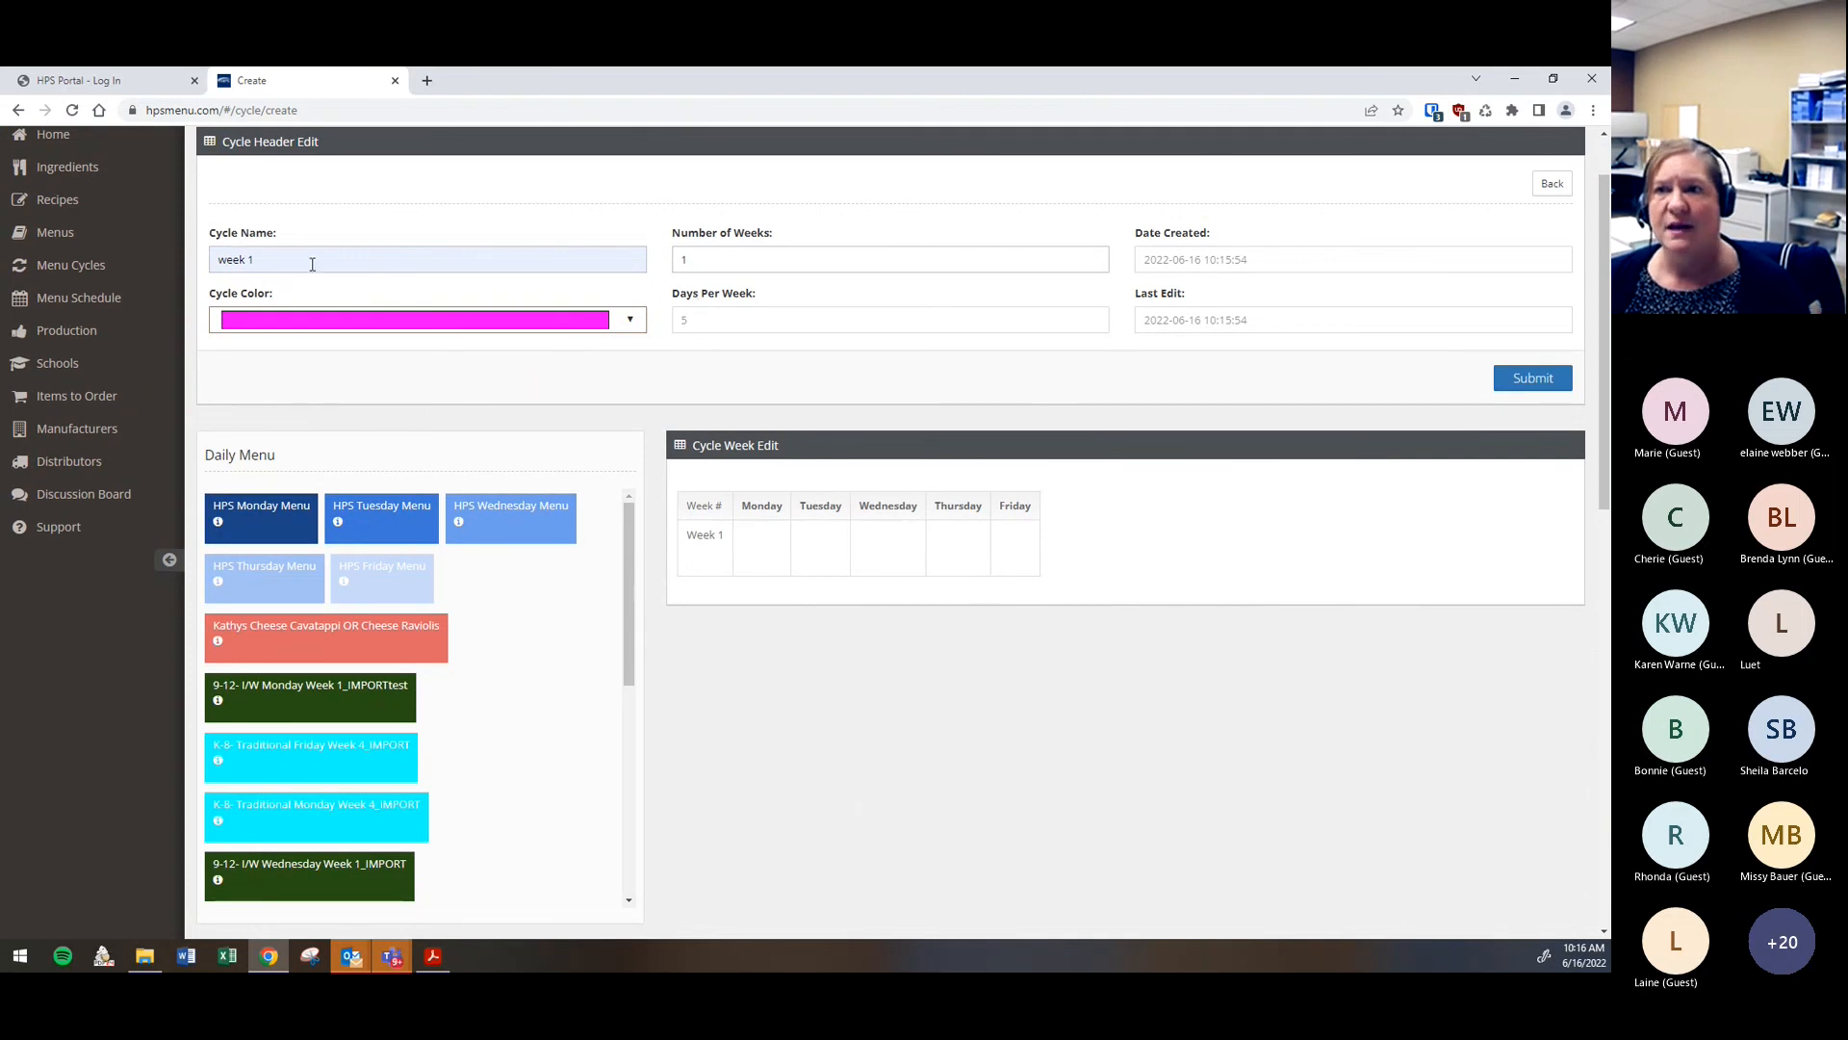
scroll(74, 359, "up", 2)
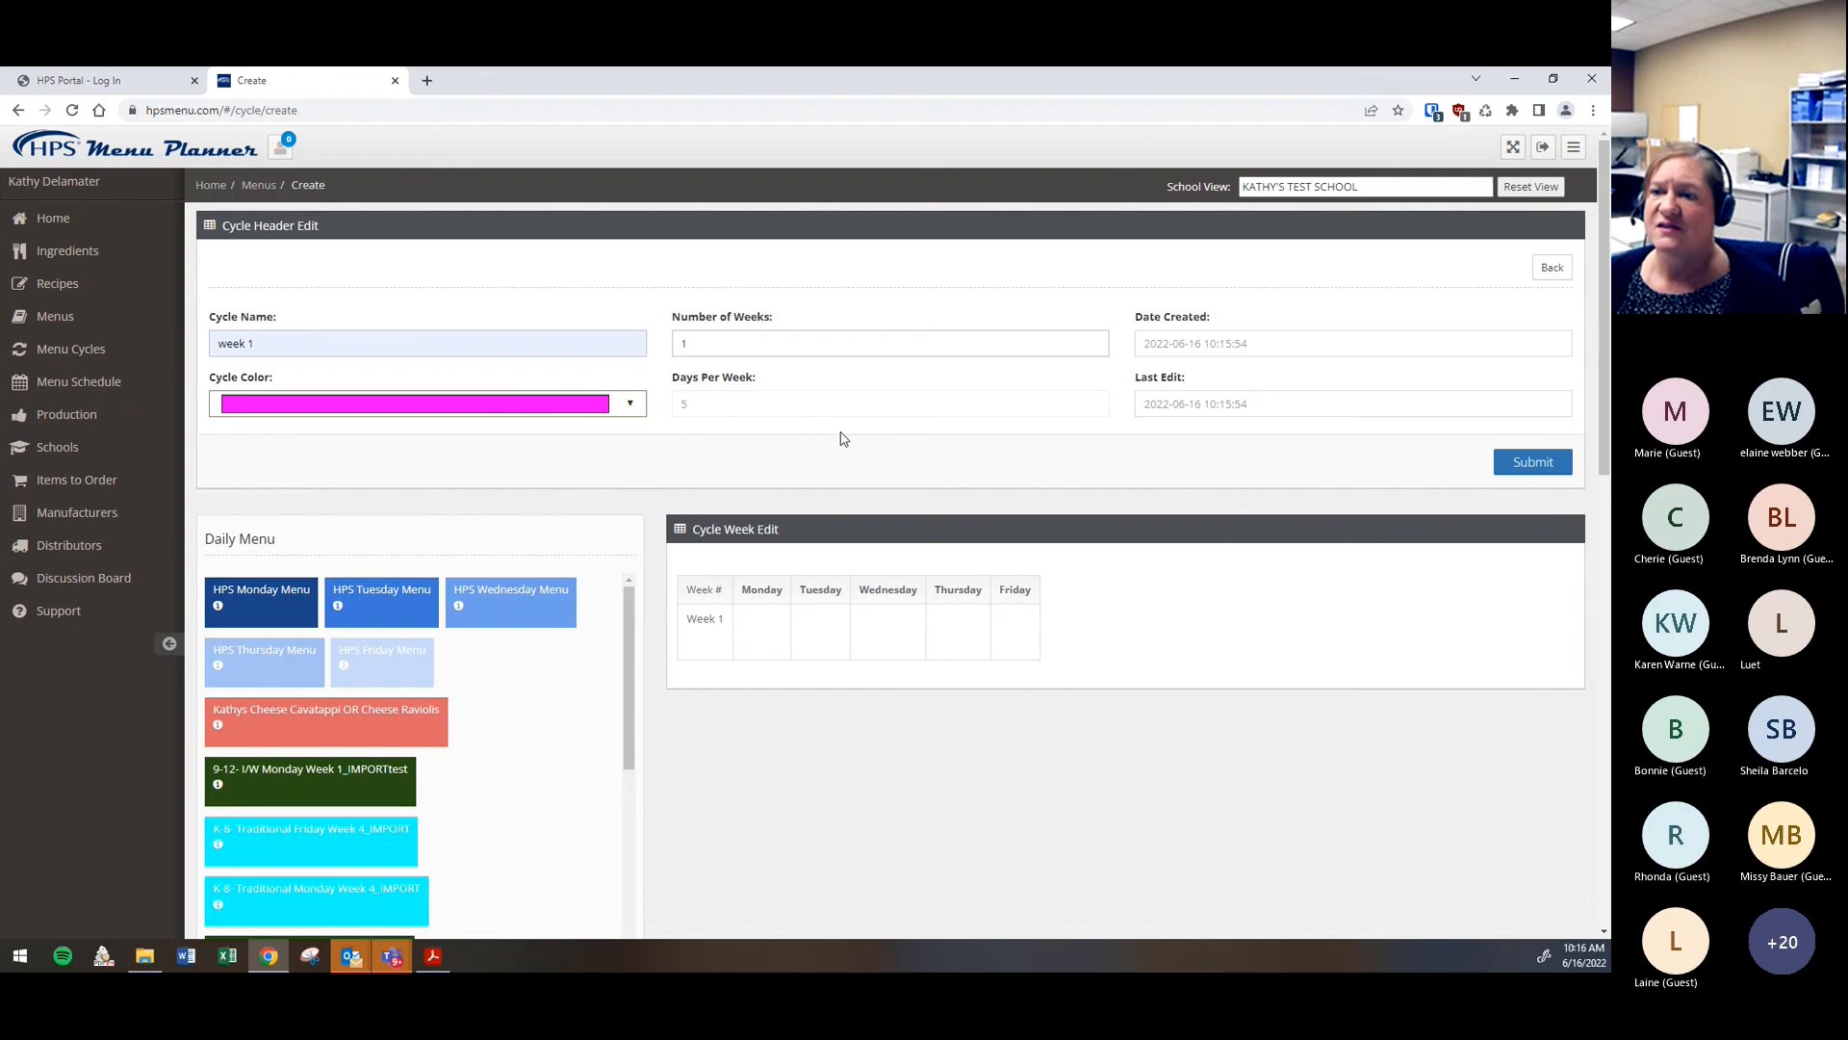
scroll(841, 438, "down", 2)
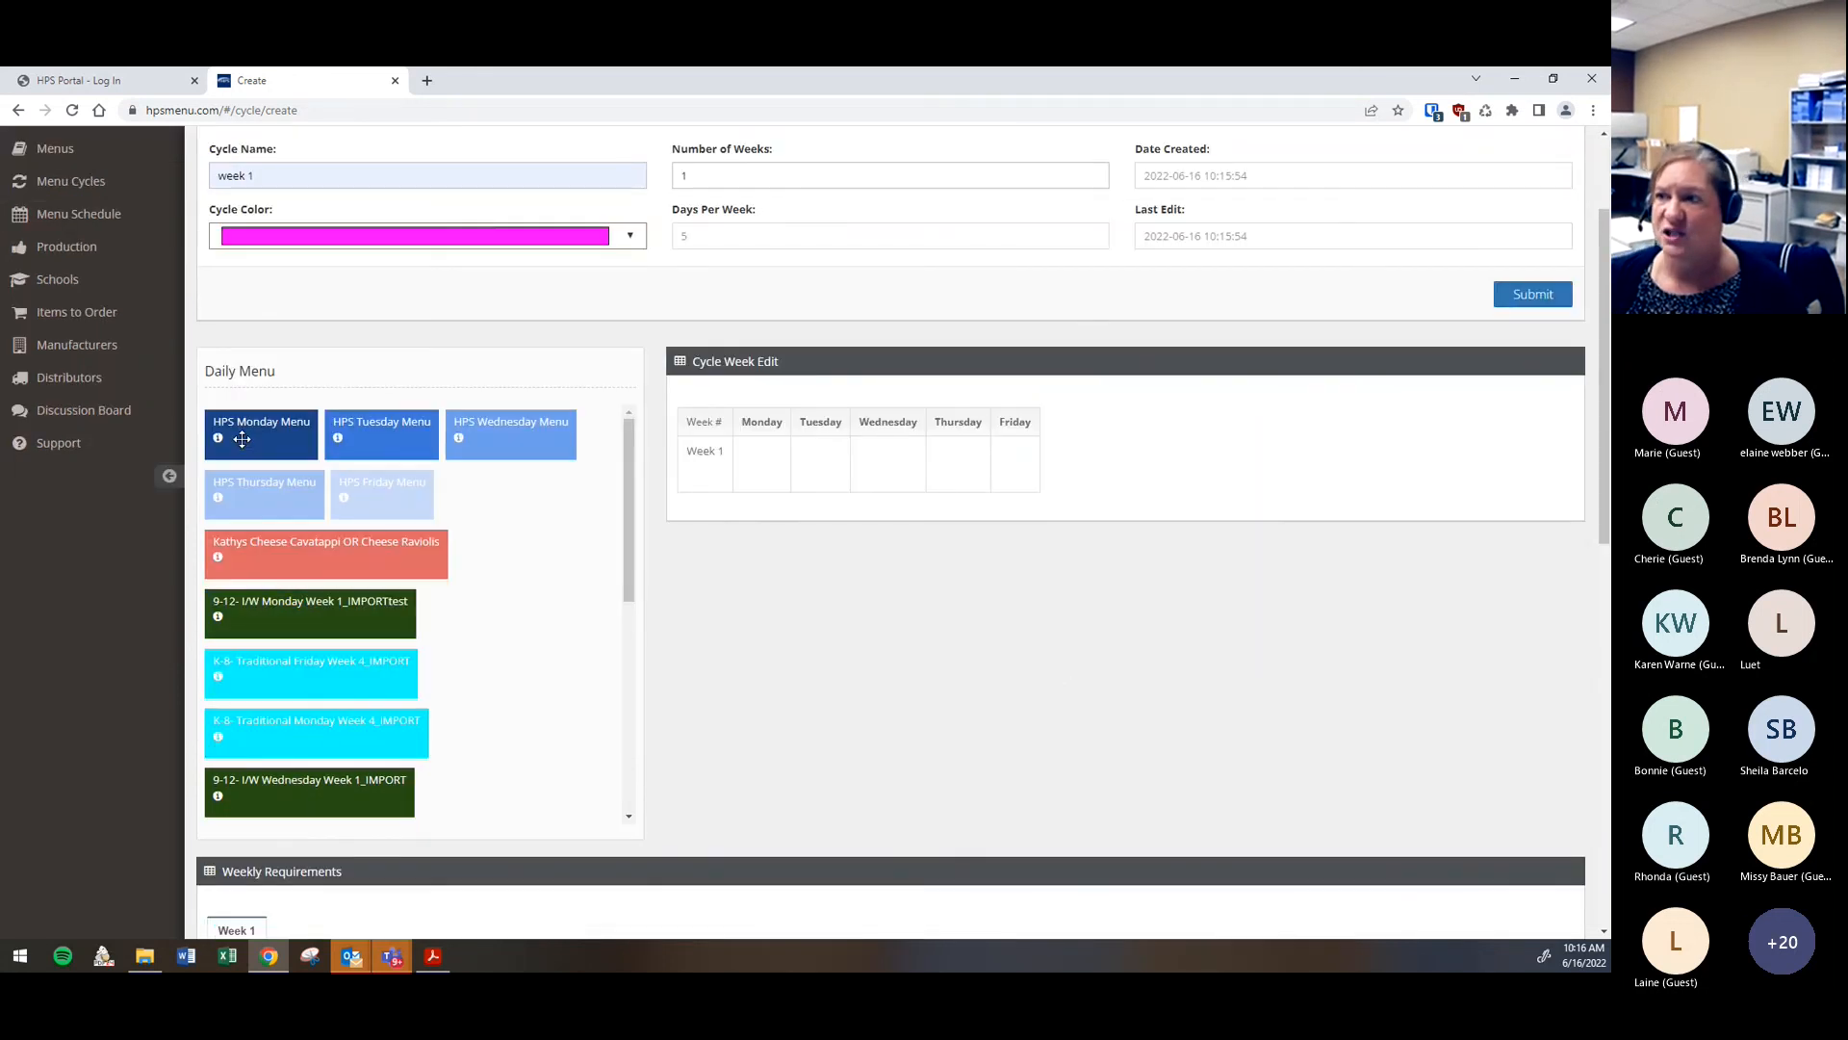
left_click_drag(262, 441, 768, 477)
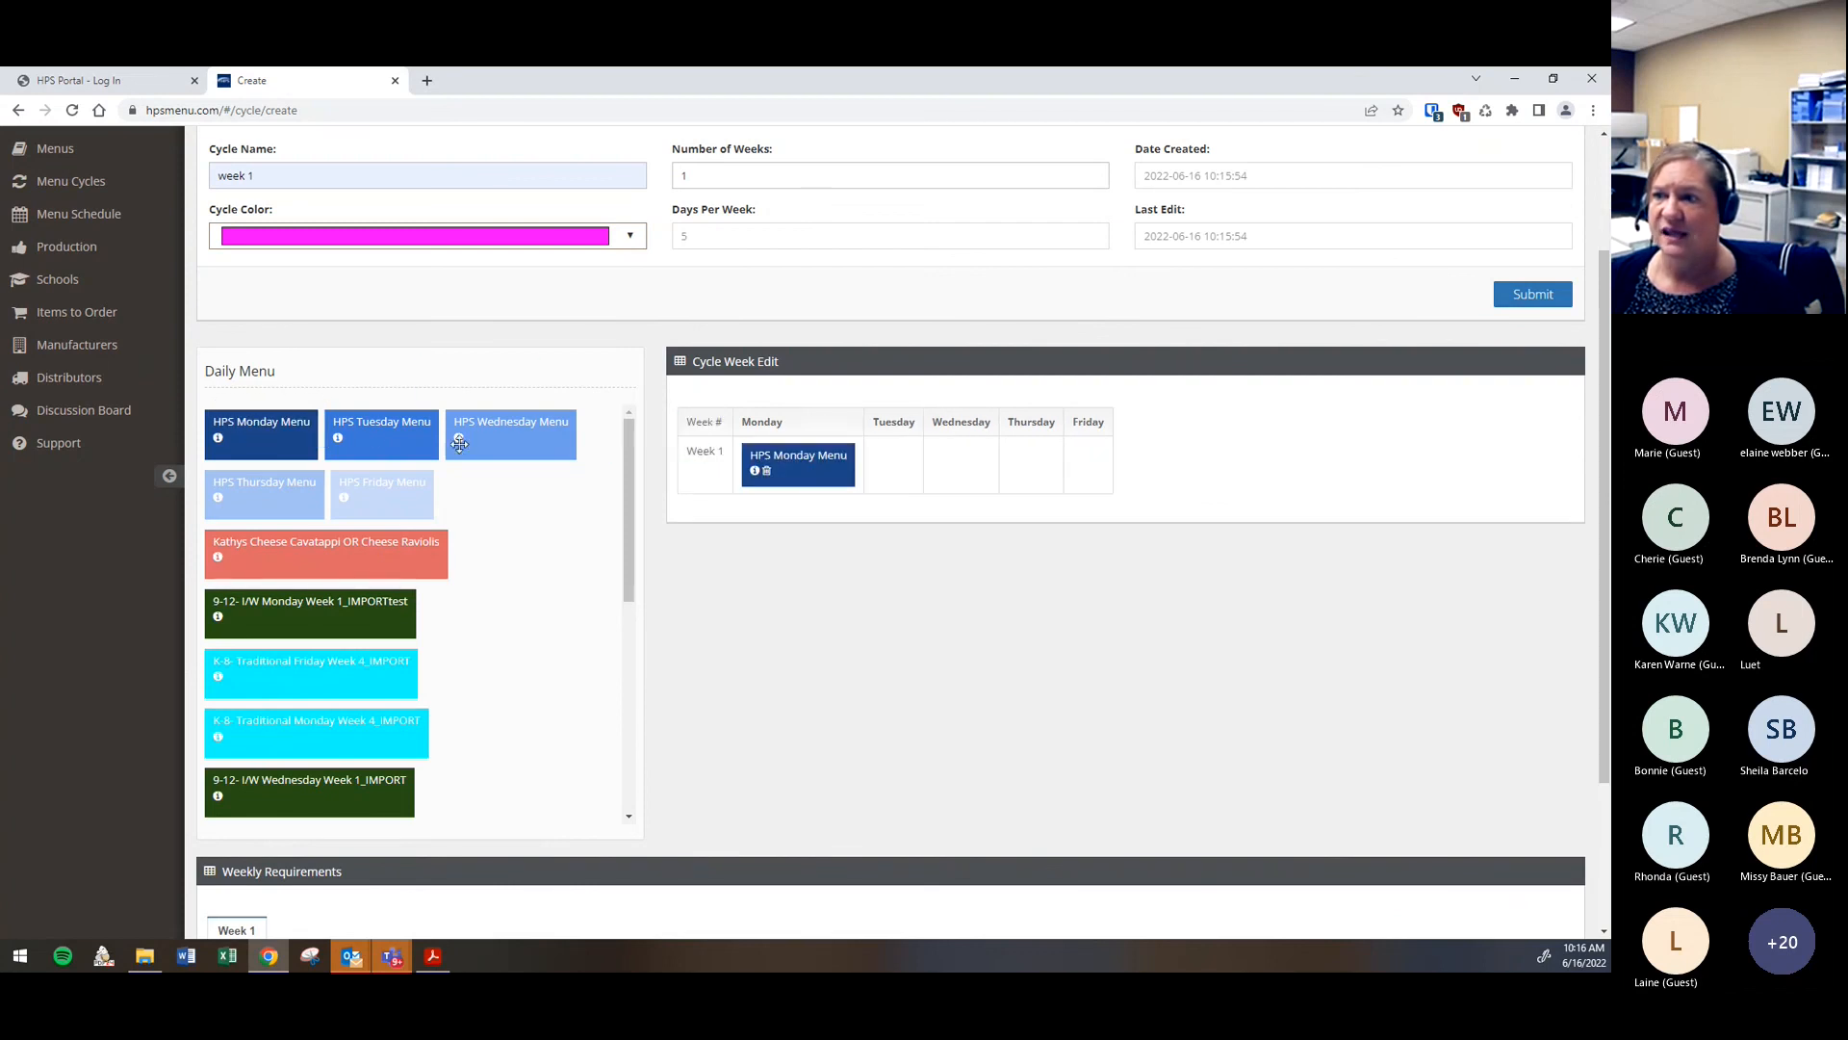
left_click_drag(374, 435, 878, 469)
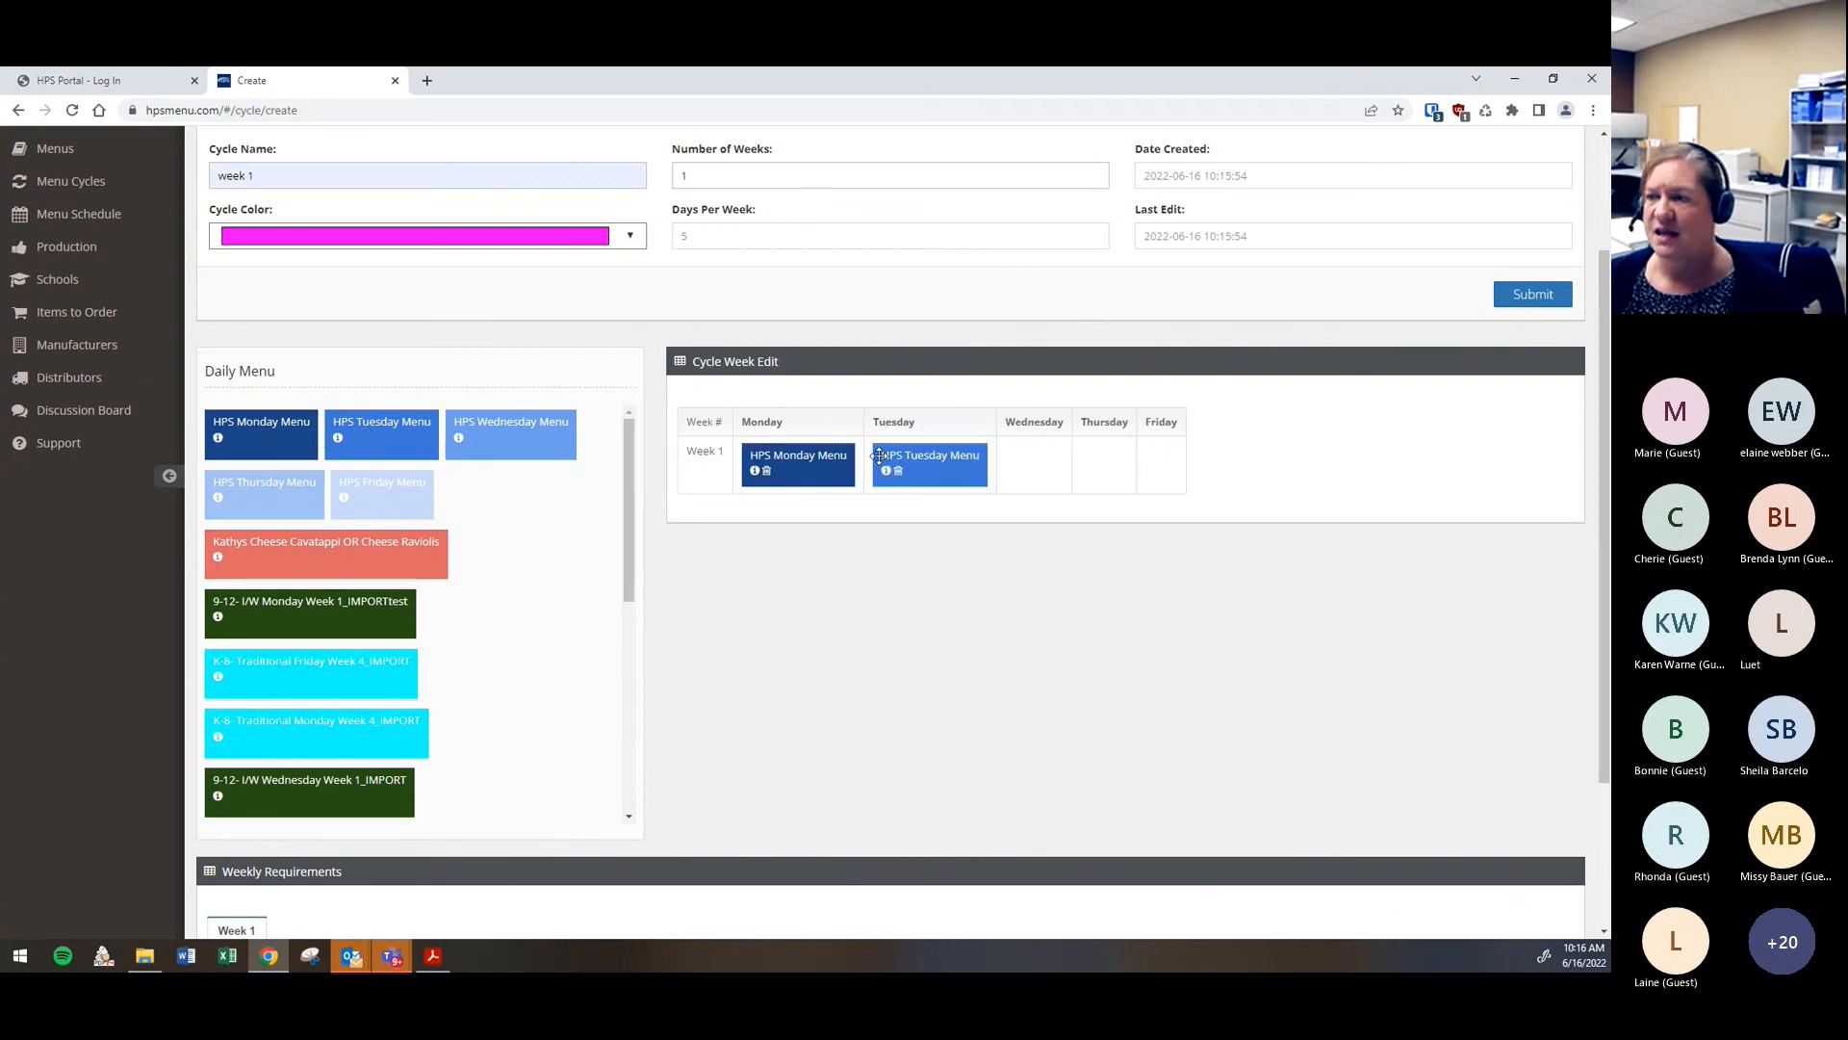
left_click_drag(510, 435, 1039, 479)
left_click_drag(260, 483, 1174, 467)
left_click_drag(380, 491, 1333, 466)
left_click_drag(380, 503, 1311, 465)
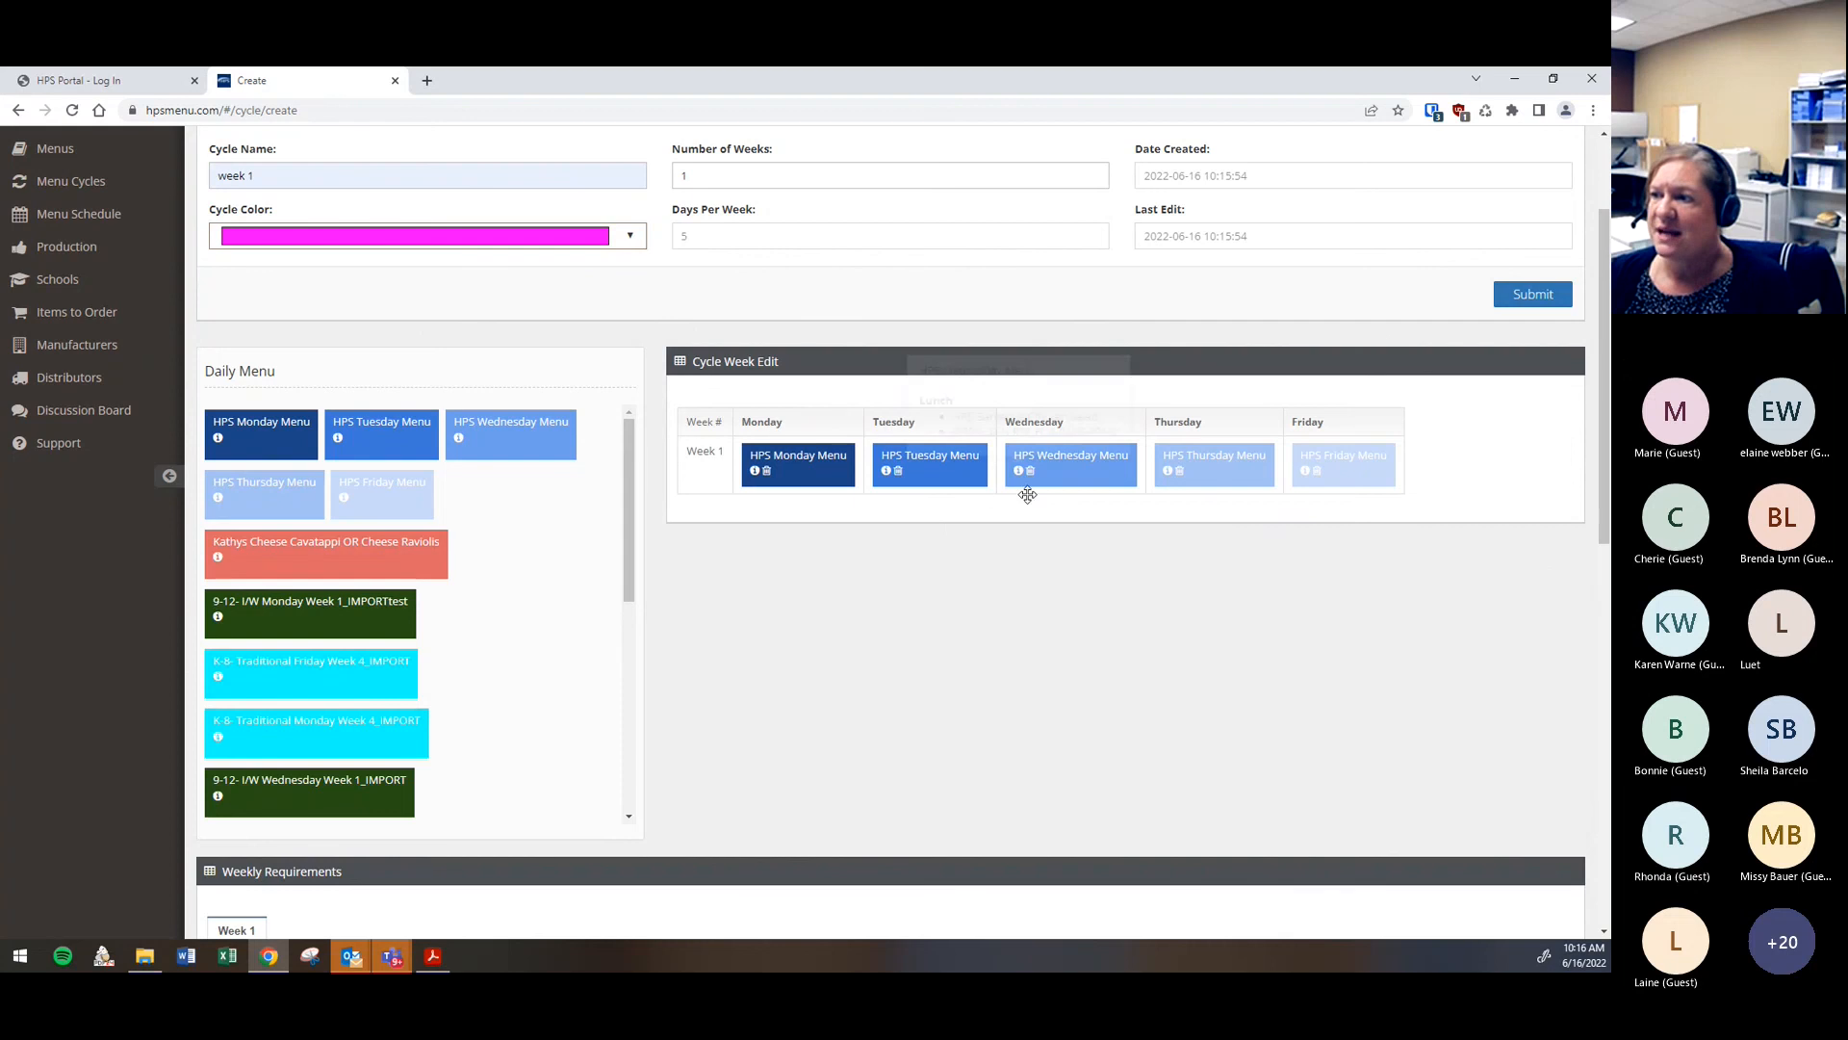
Examine the Week 1 breakfast requirements for fruit, grain, milk and nutrients
scroll(1089, 669, "down", 6)
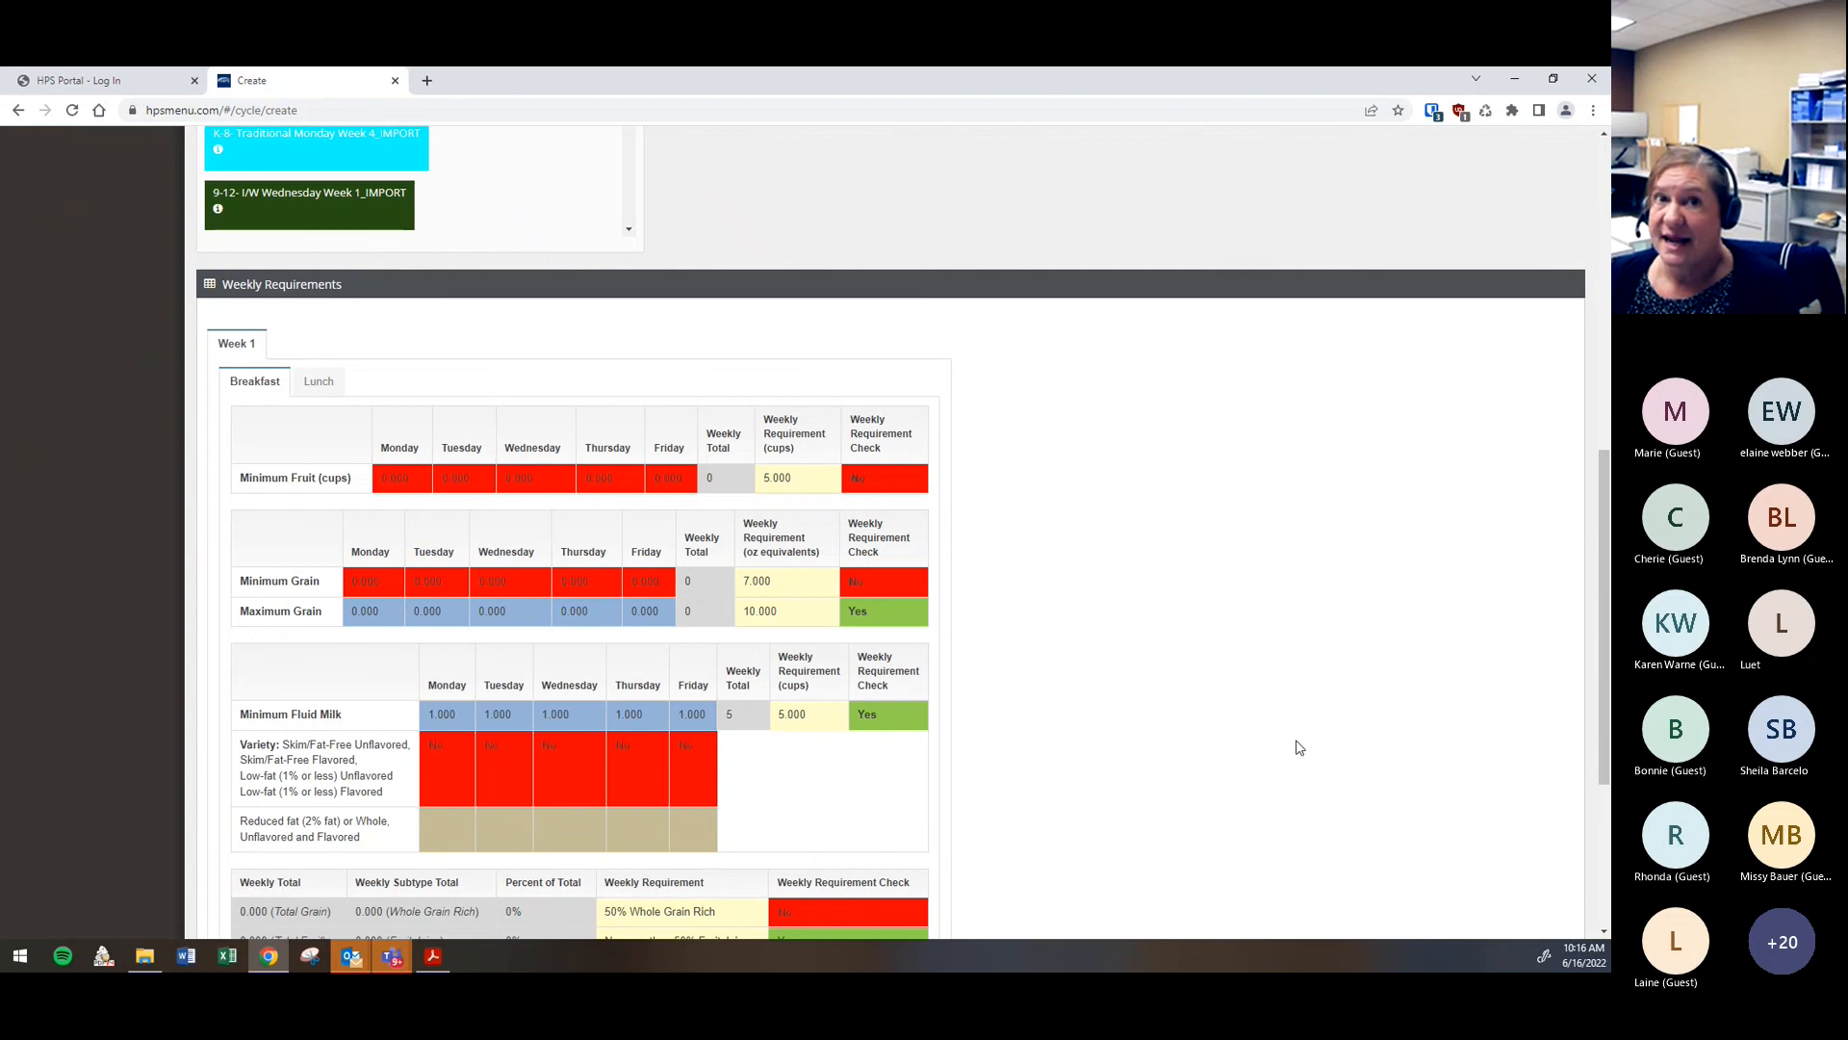
scroll(1302, 746, "down", 1)
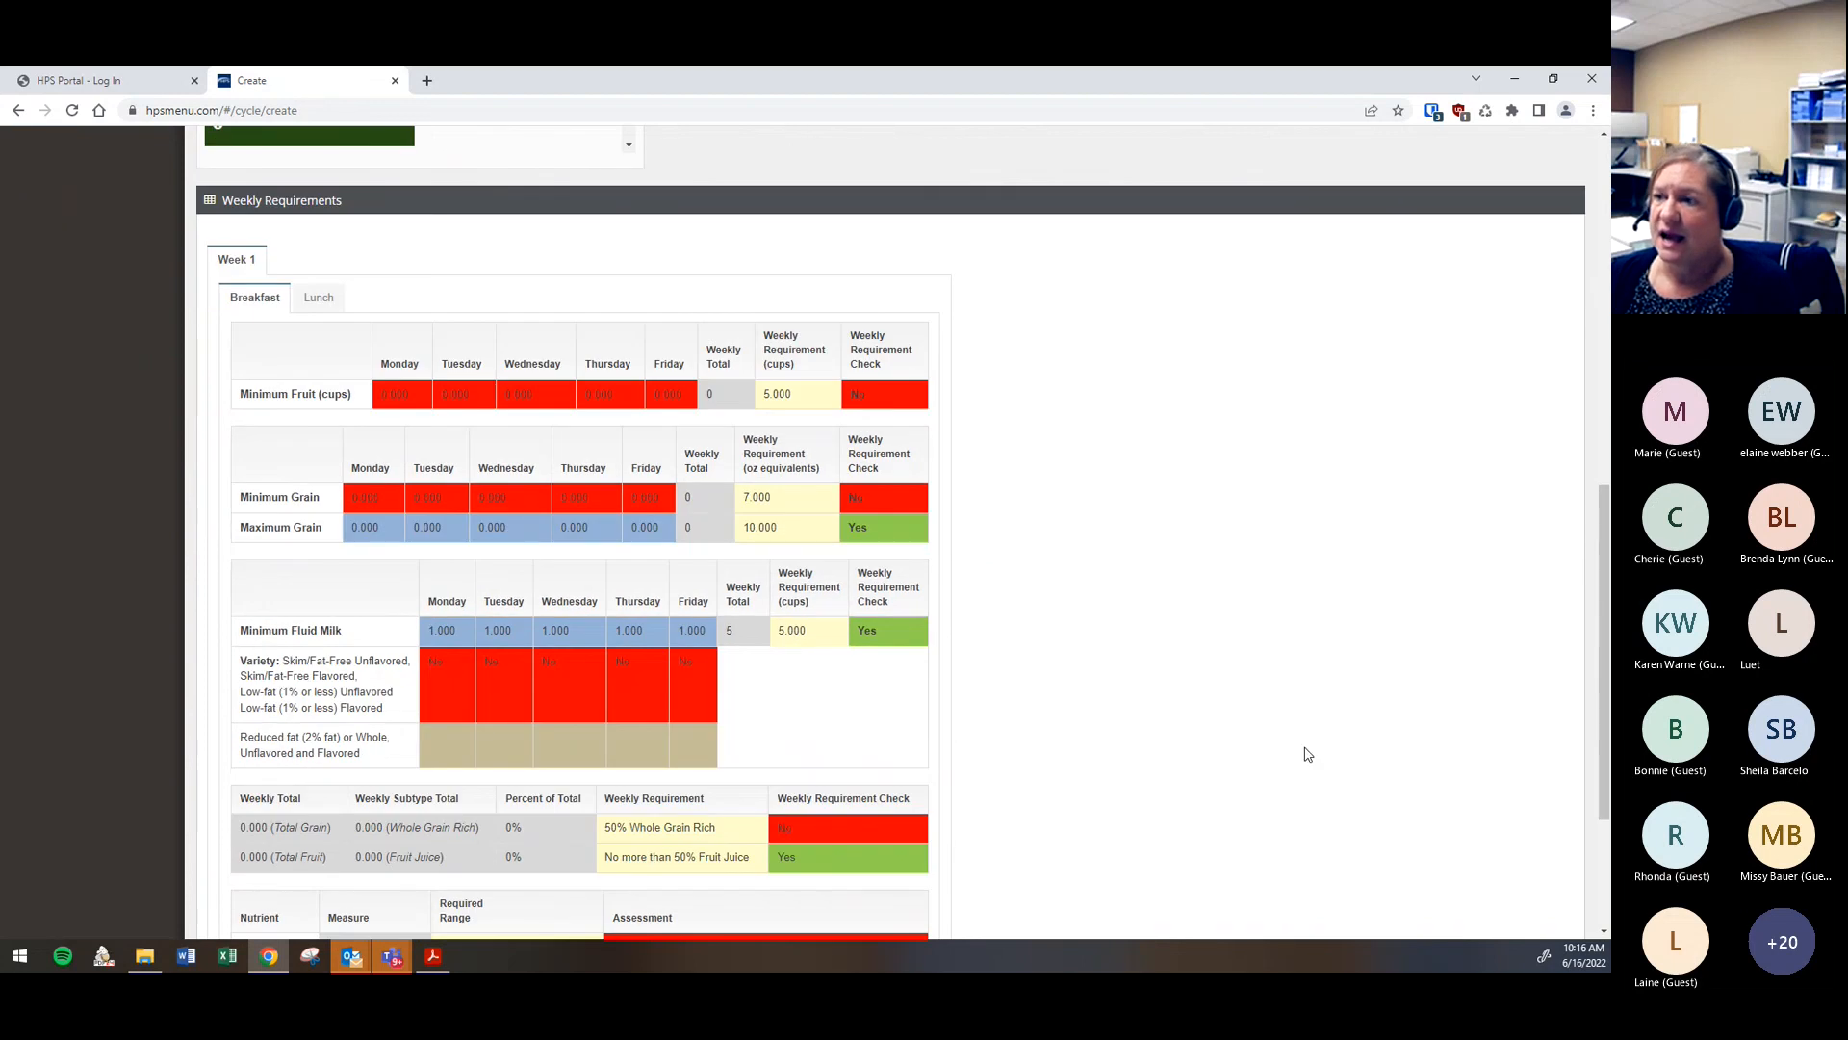
scroll(1242, 666, "up", 2)
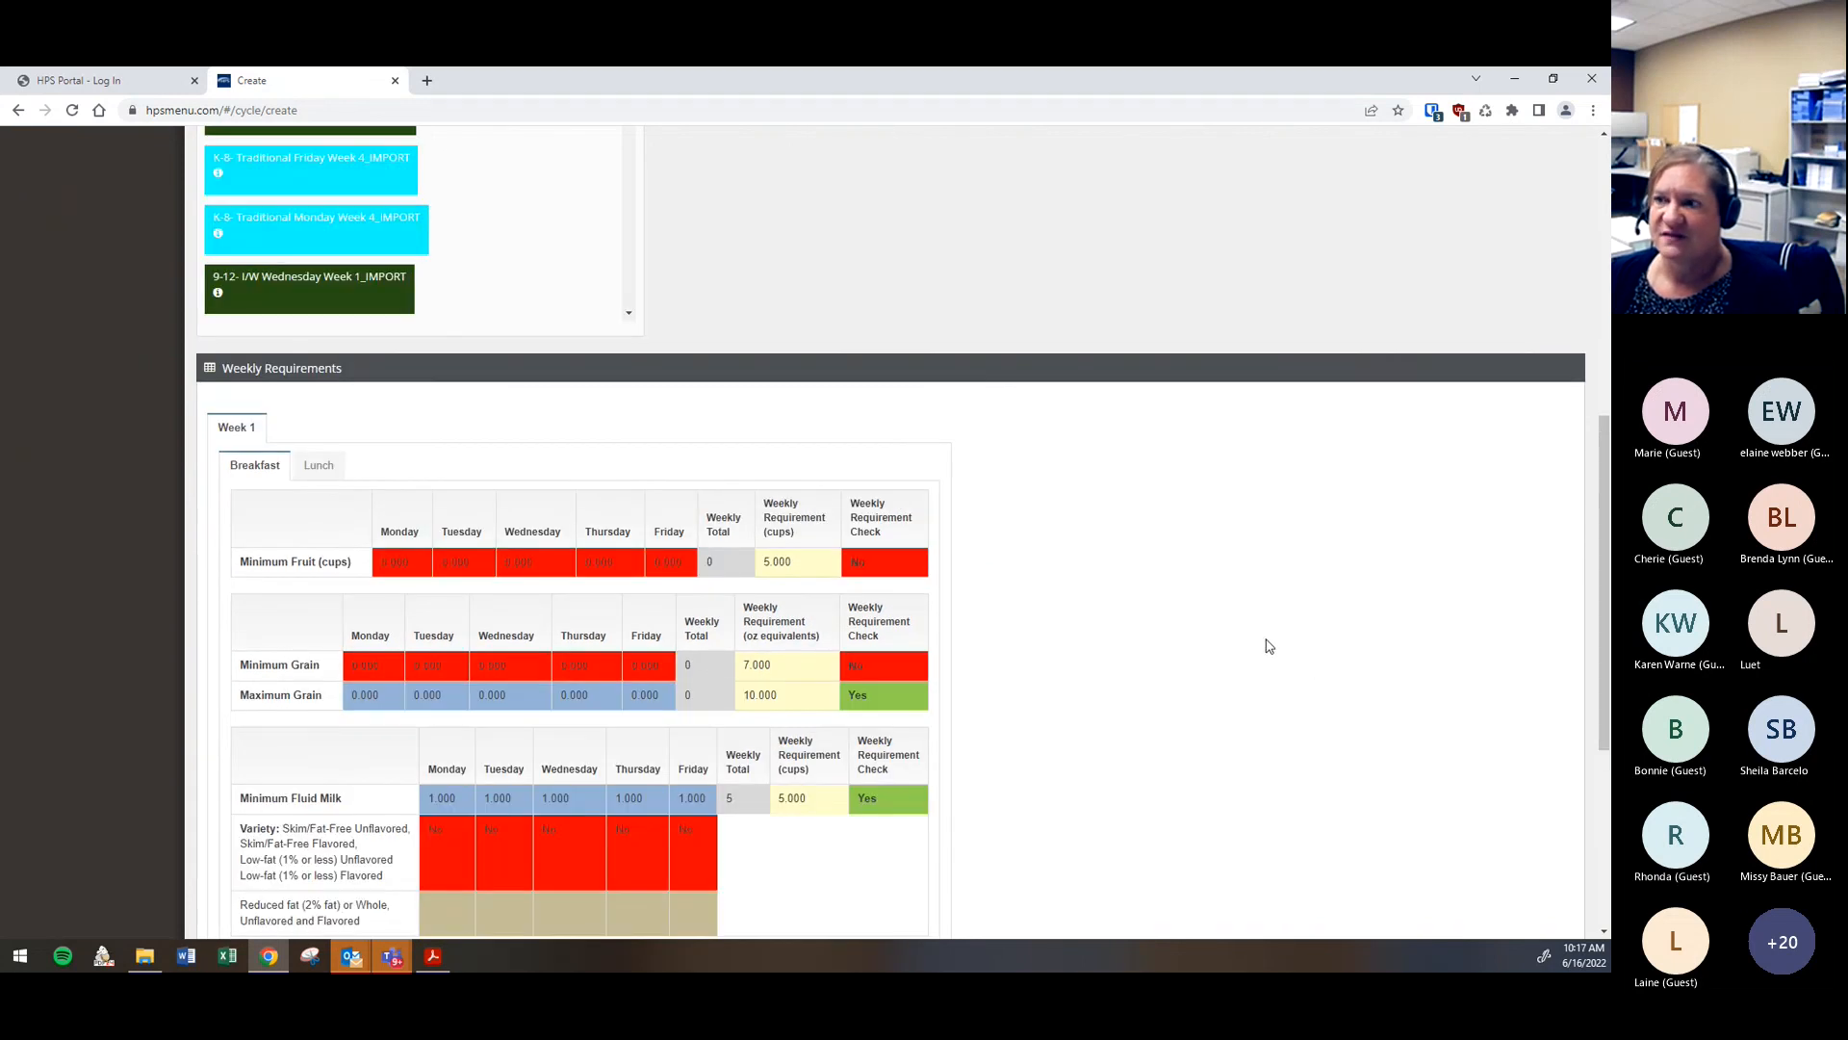
scroll(1273, 645, "down", 2)
scroll(1279, 648, "down", 2)
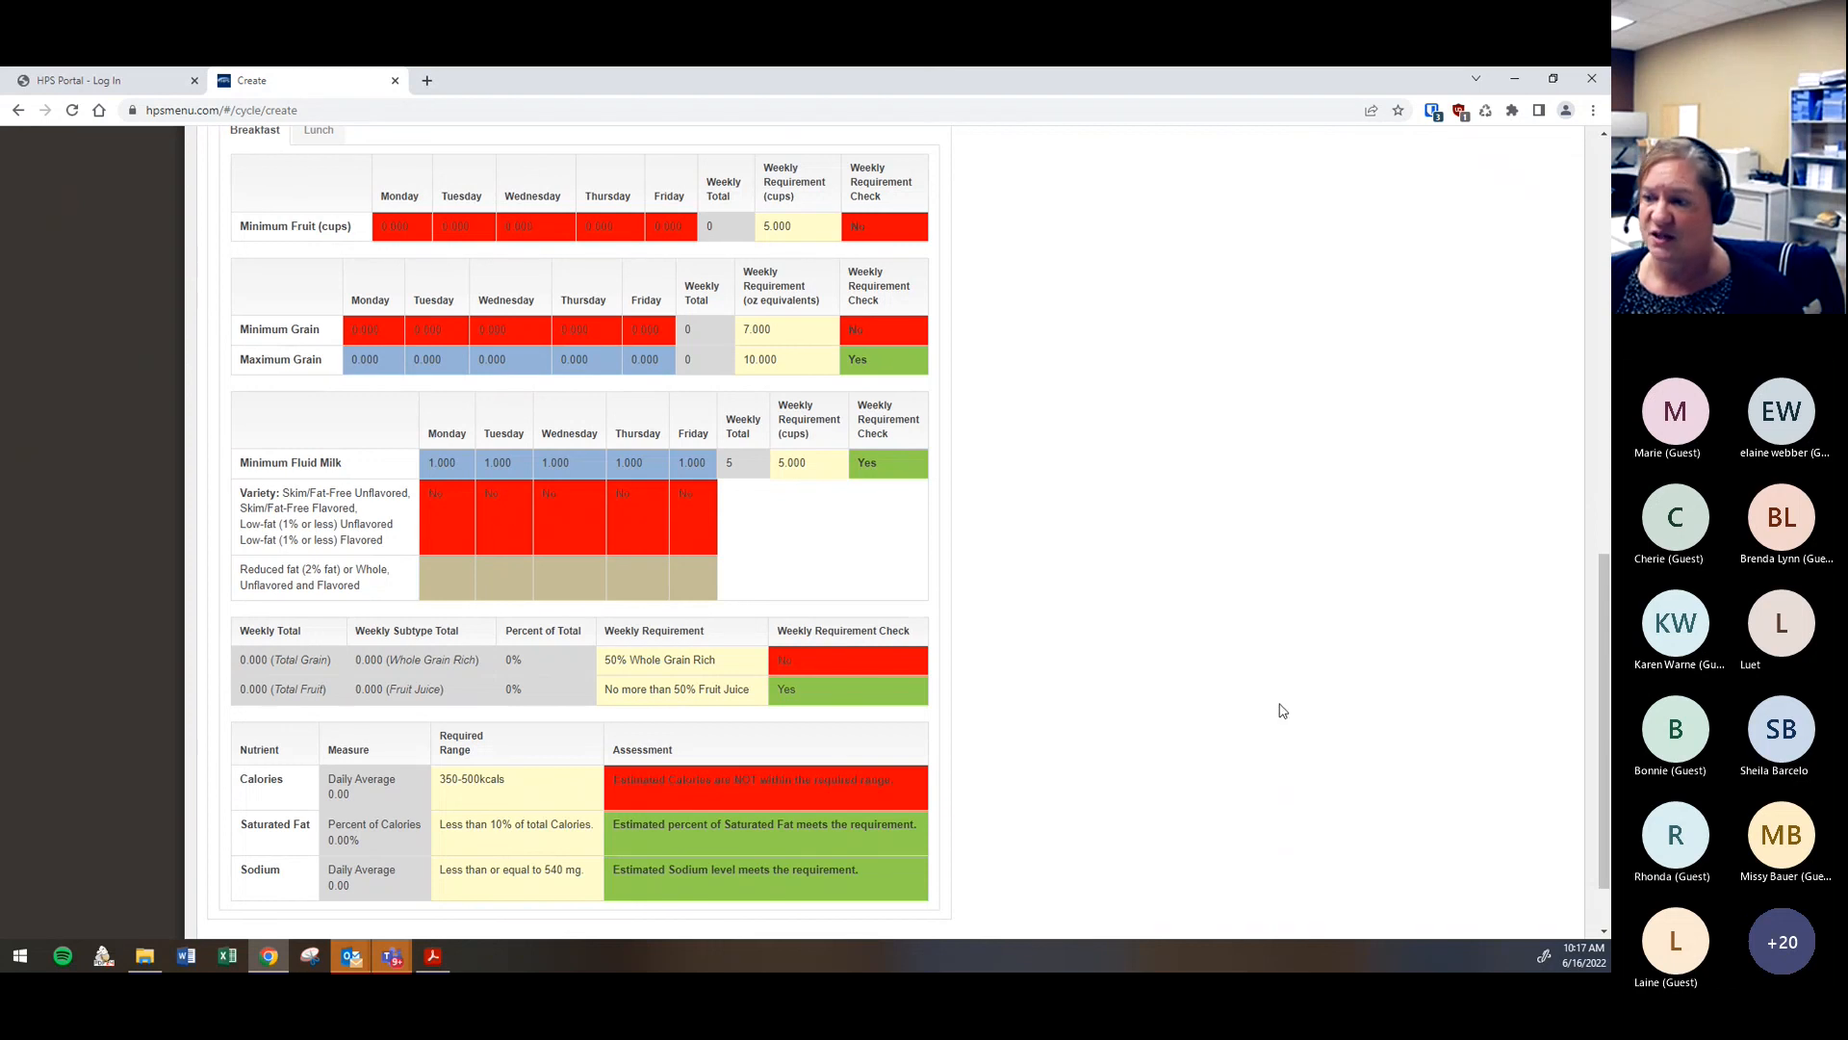
scroll(1280, 710, "up", 4)
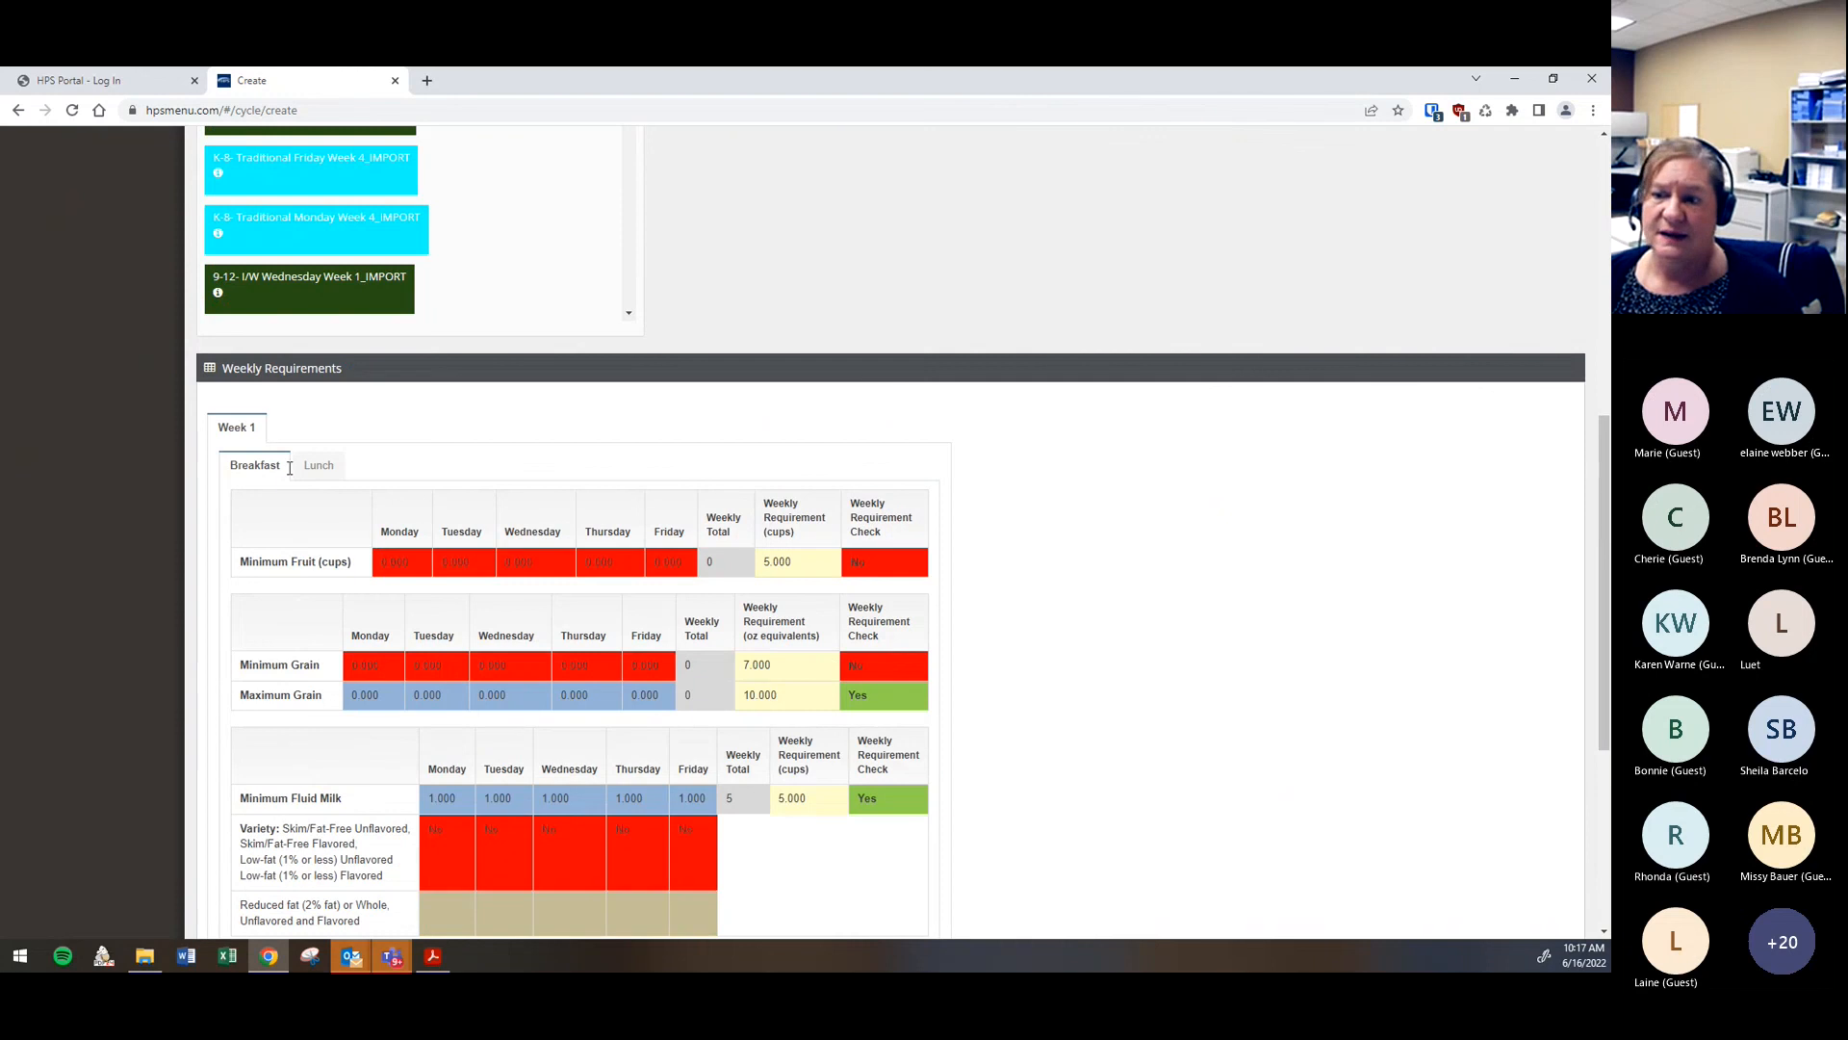
Examine the Week 1 lunch requirements from fruit and vegetables through to the nutrient assessment
left_click(317, 472)
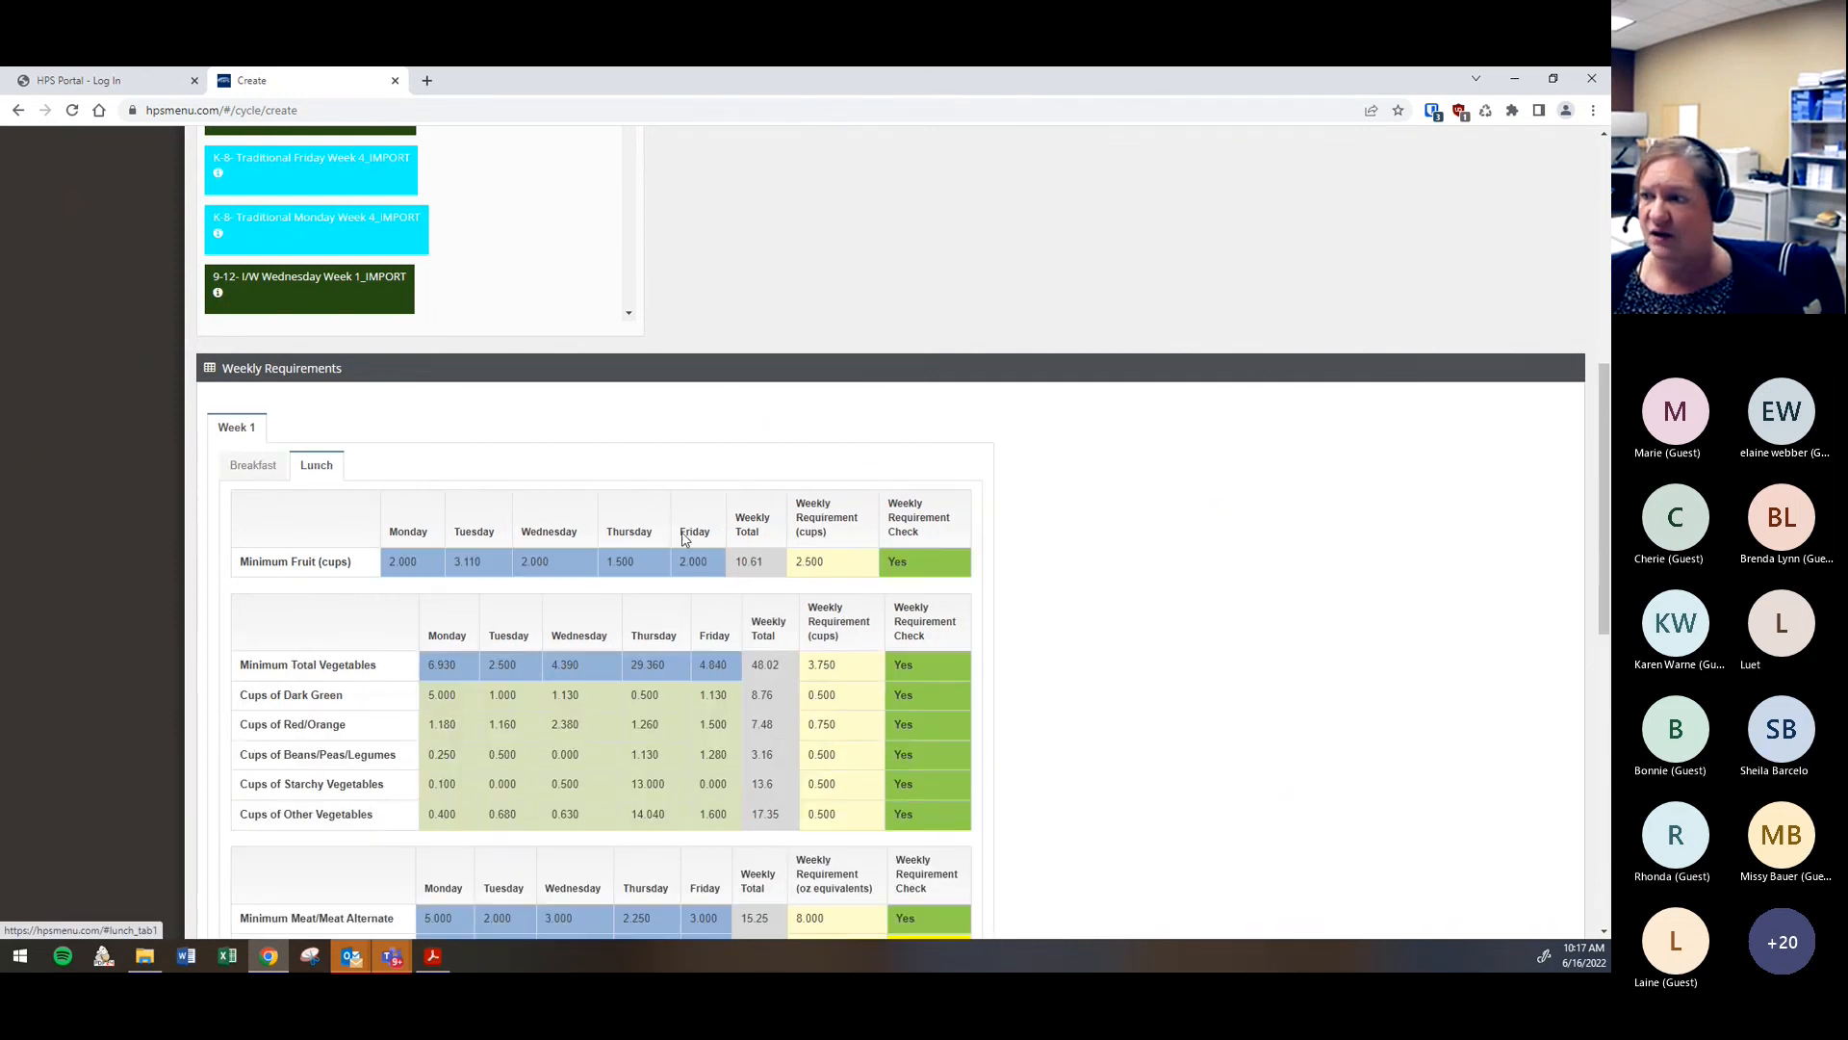
scroll(1271, 695, "up", 1)
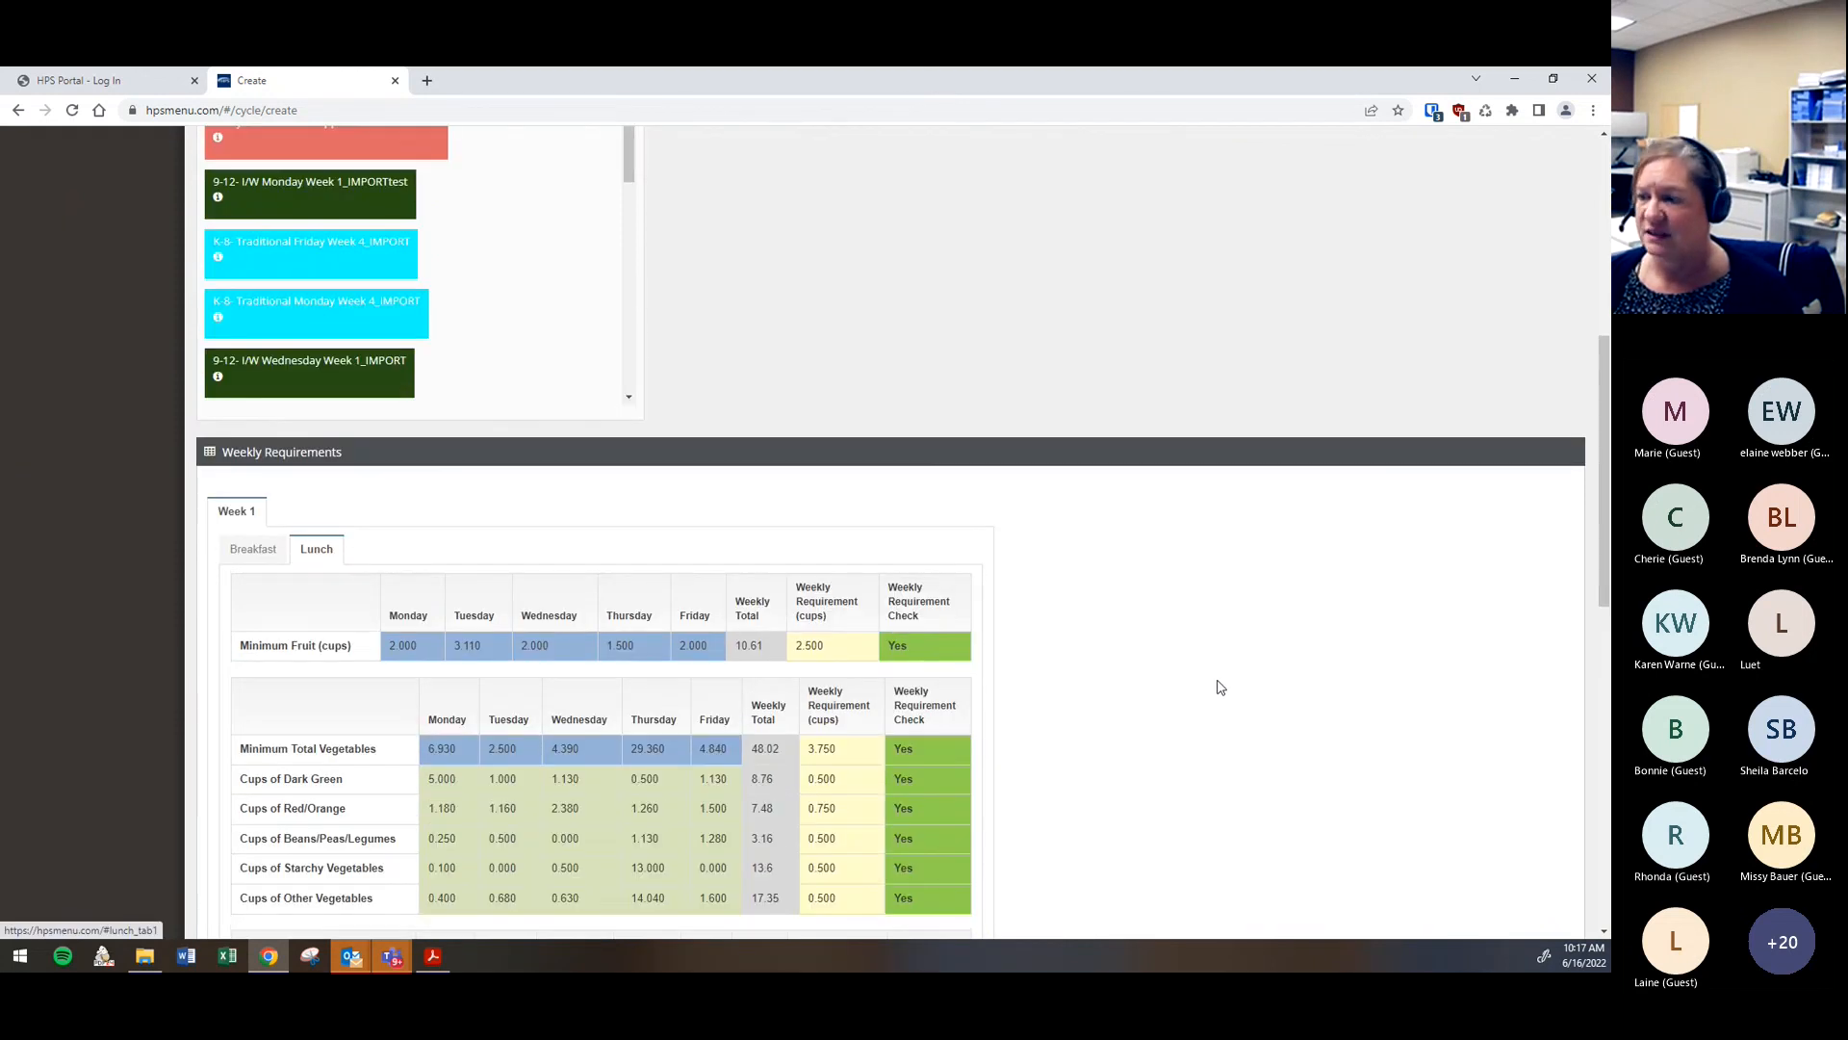
scroll(1204, 693, "down", 1)
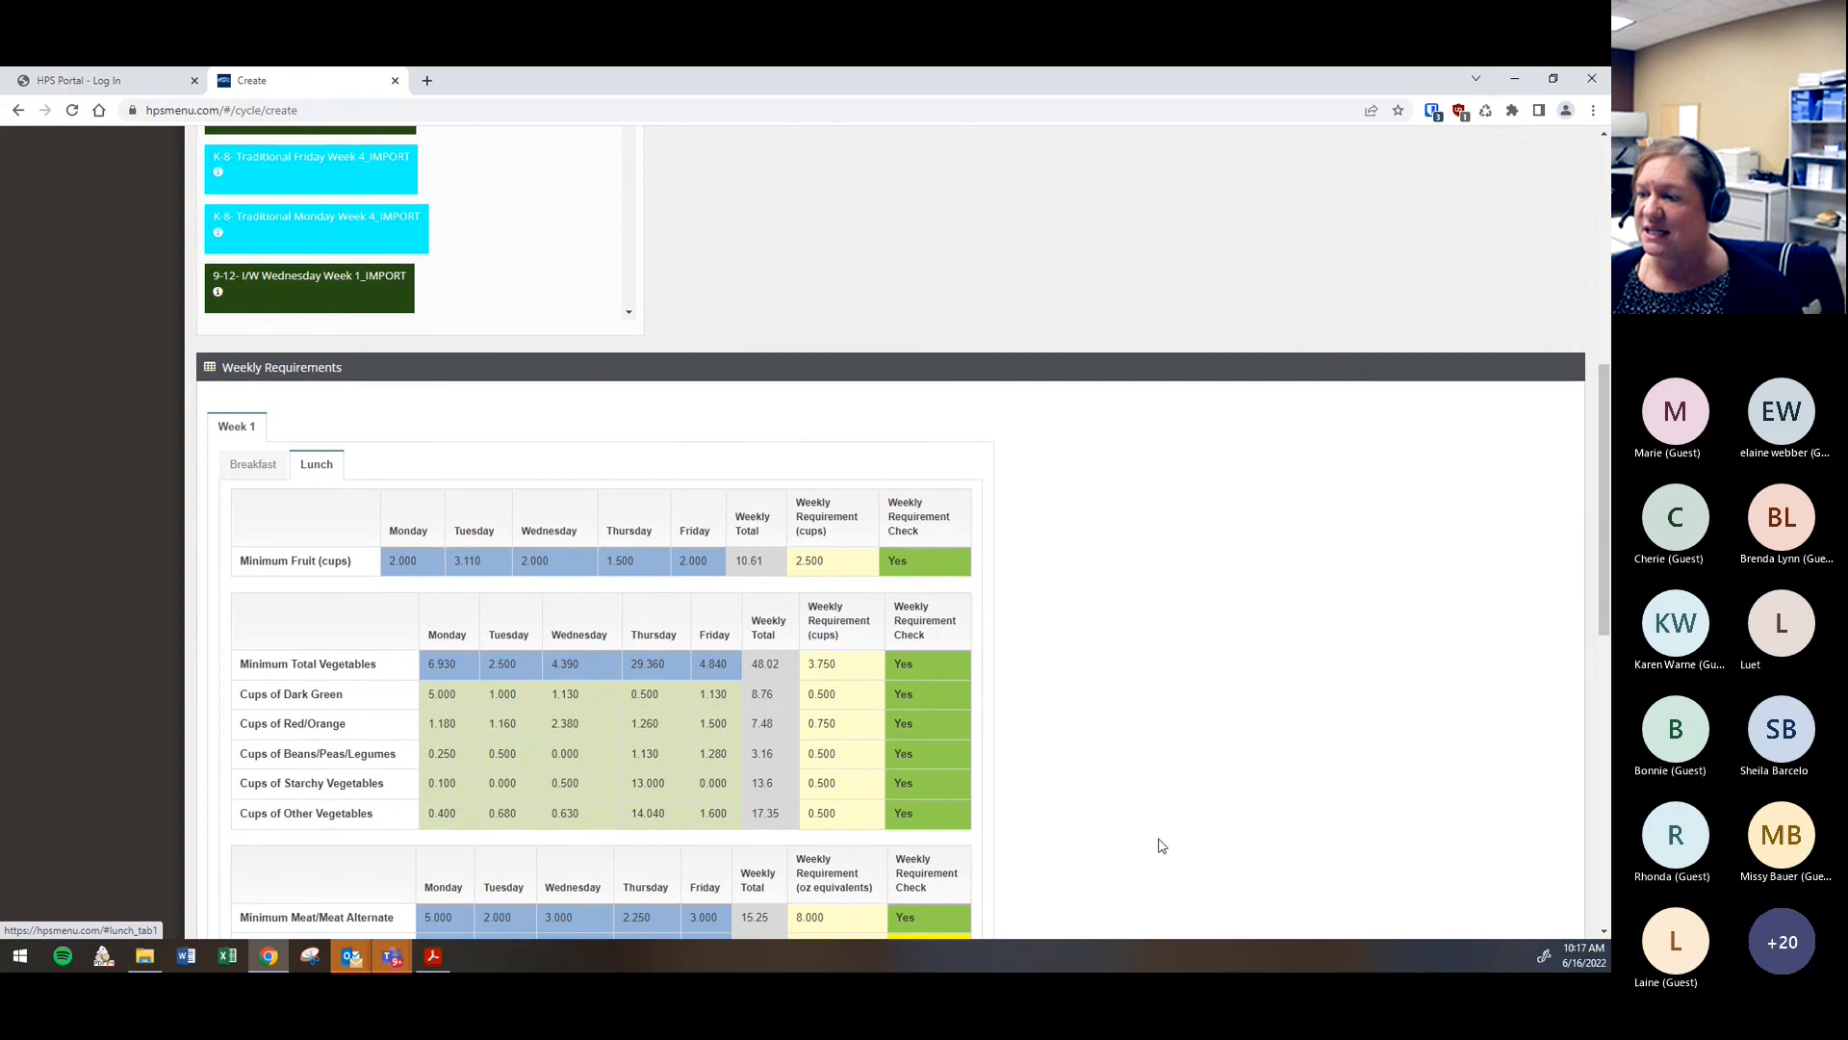
scroll(1040, 864, "down", 3)
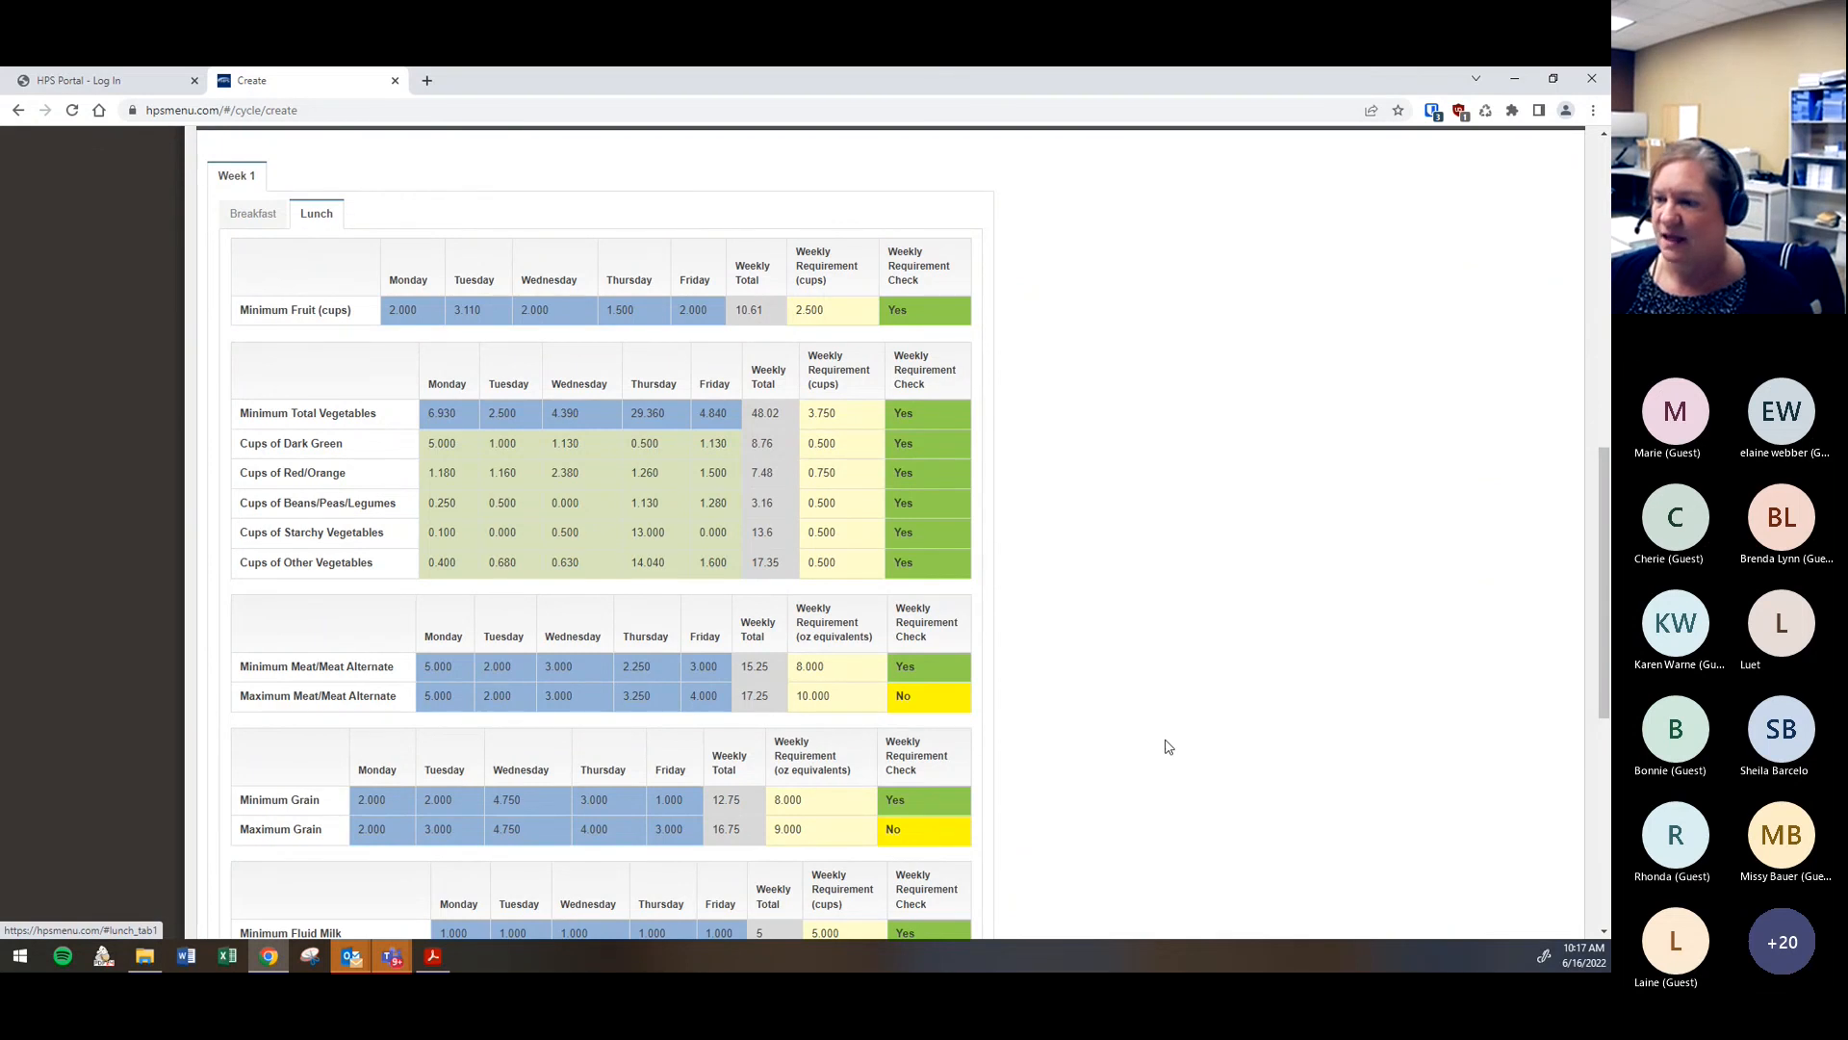
scroll(1168, 747, "down", 3)
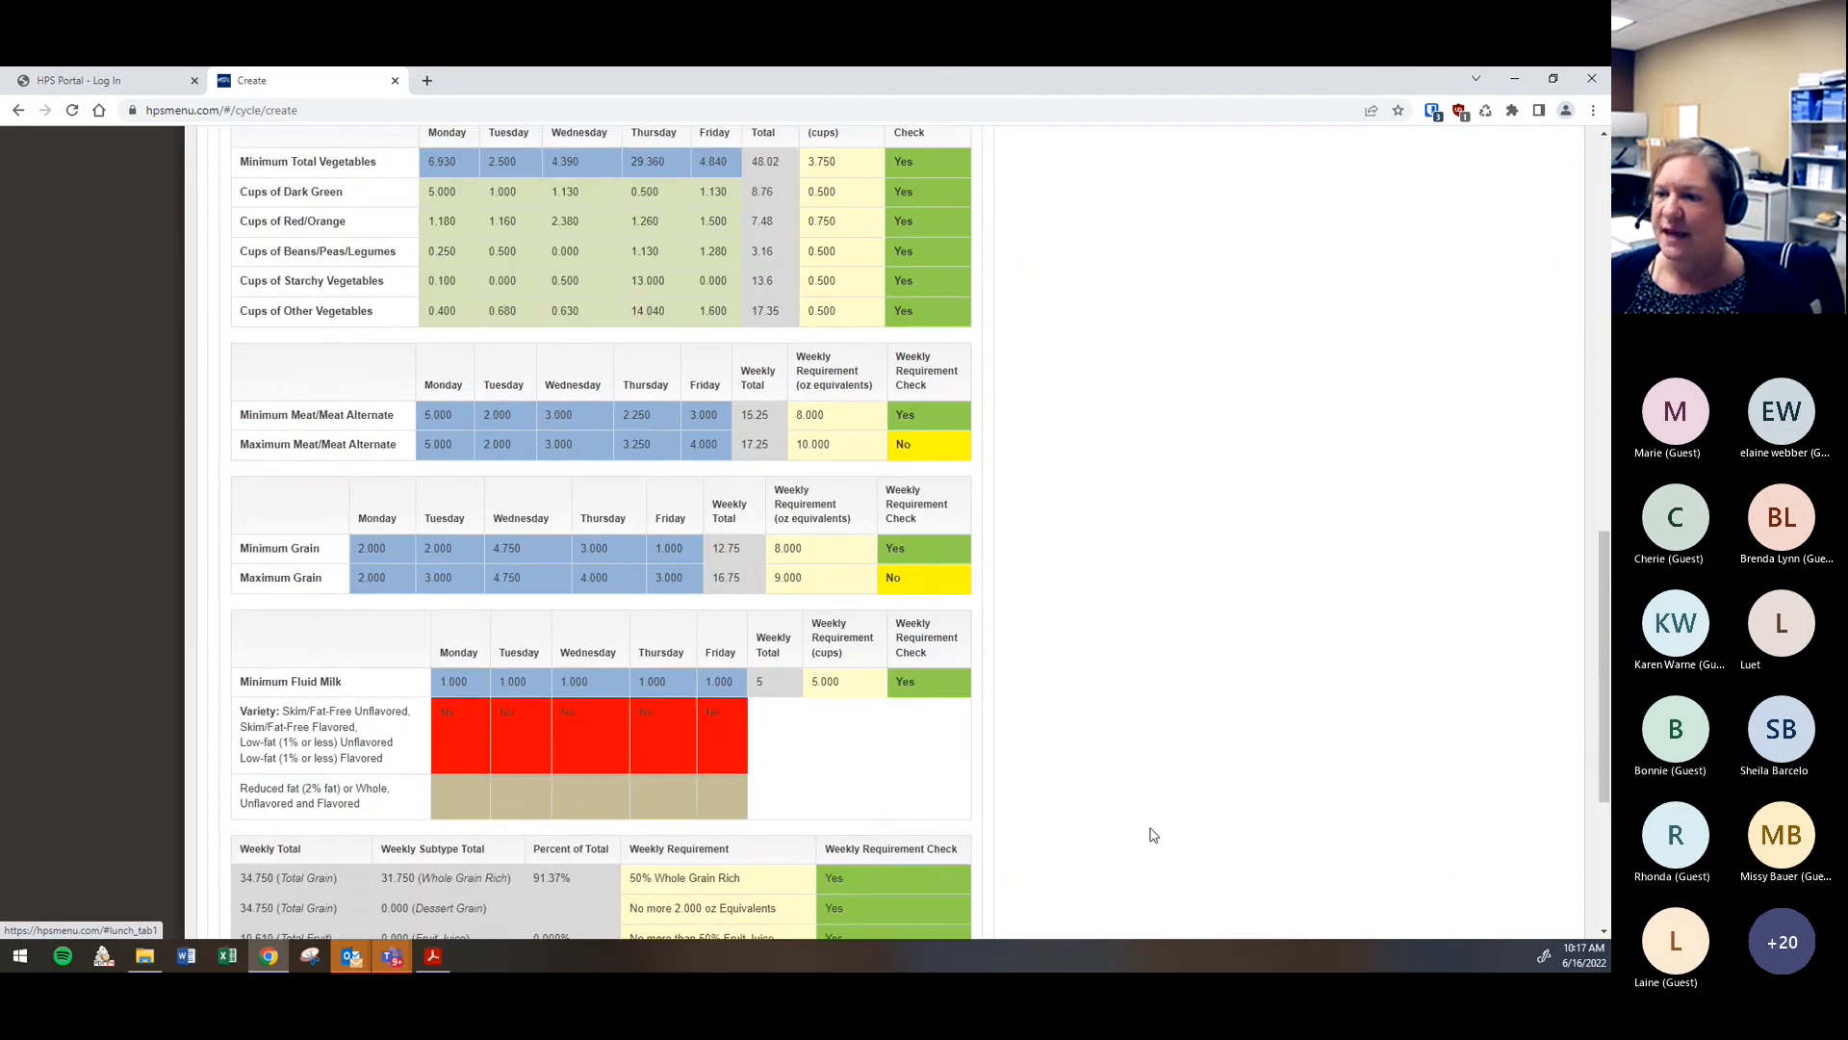
scroll(1151, 828, "down", 2)
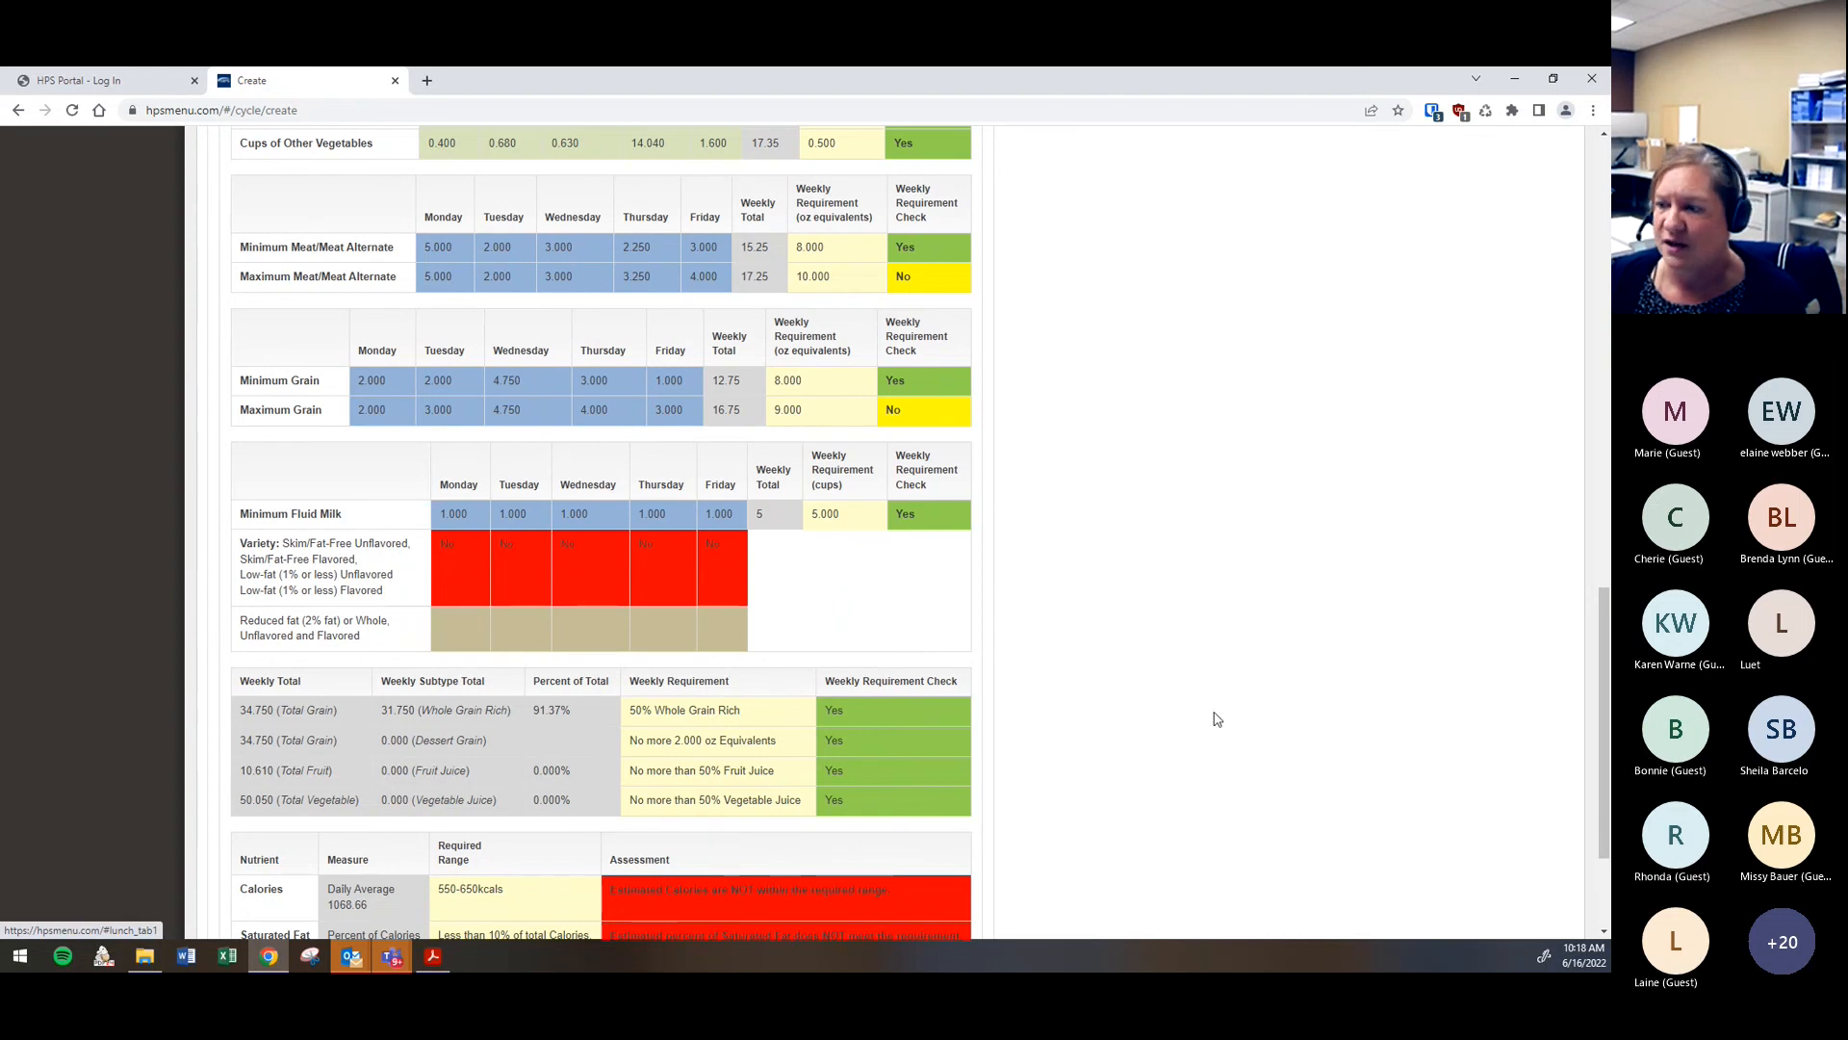
scroll(1216, 713, "down", 2)
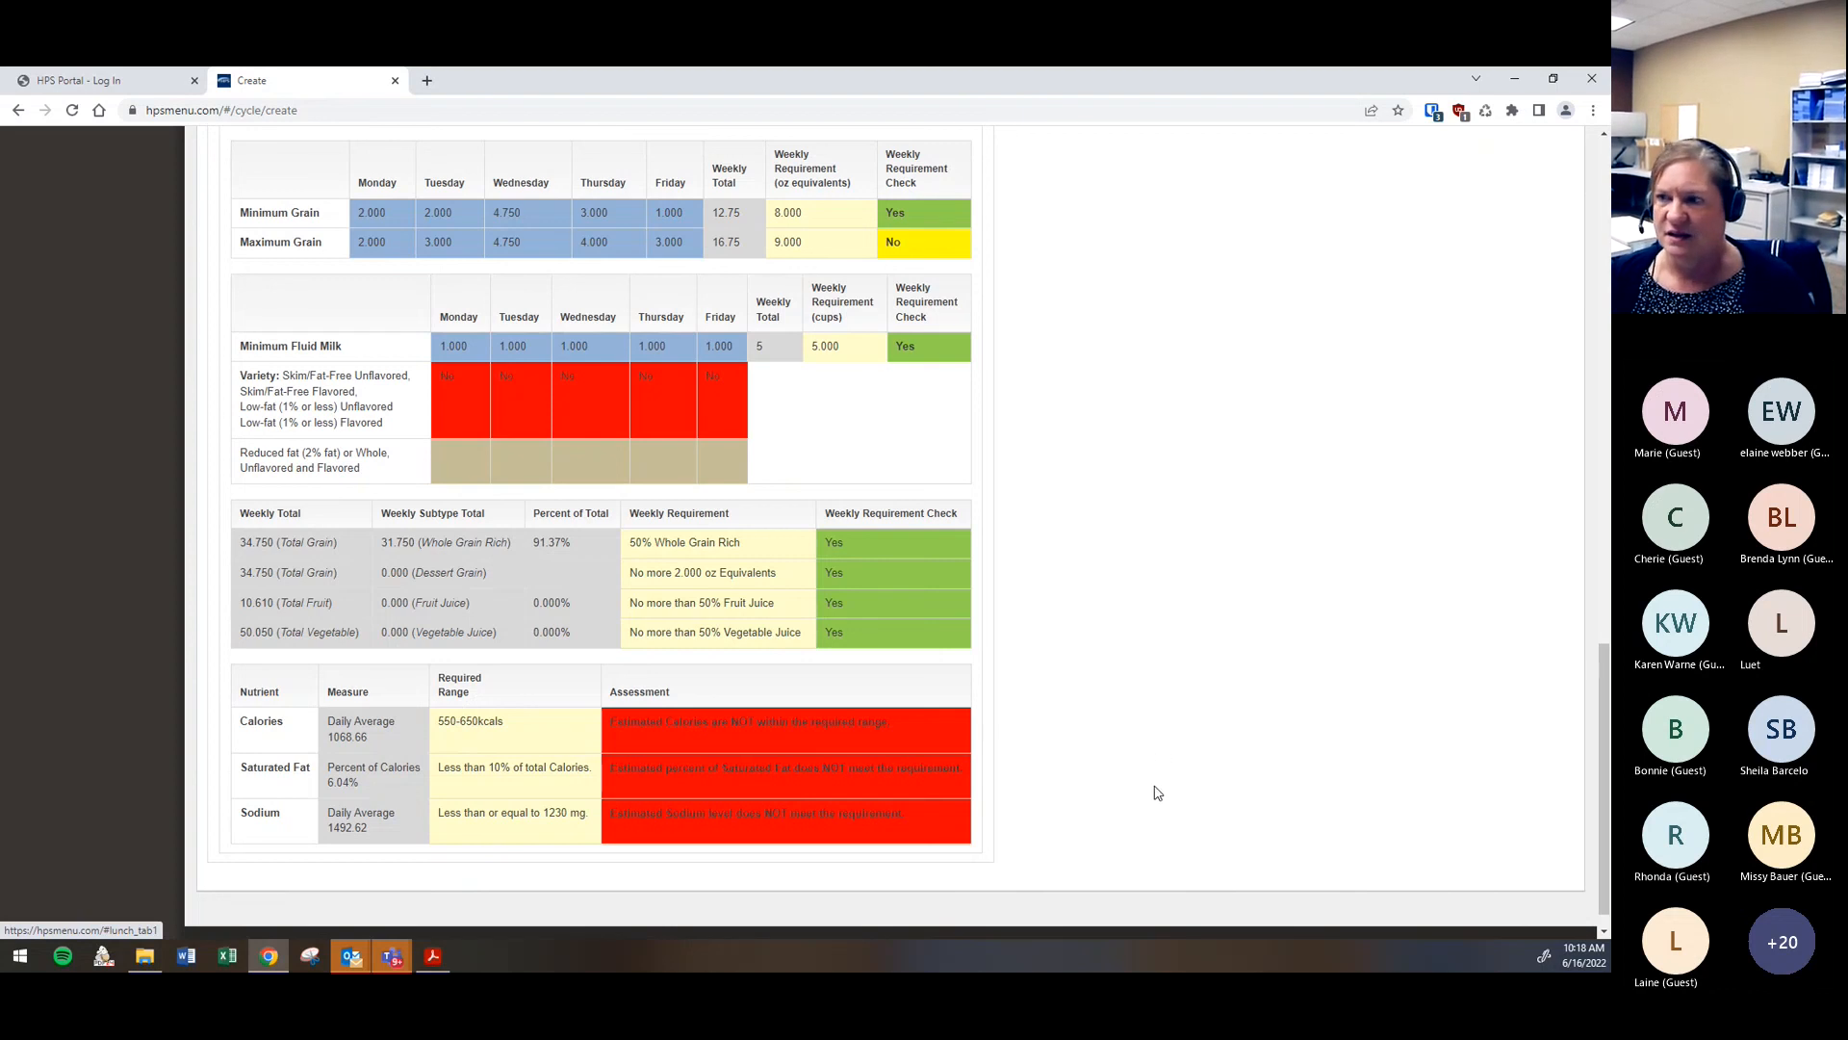
Save the week 1 cycle and return to the list of menu cycles
scroll(1184, 818, "up", 5)
scroll(1292, 823, "up", 4)
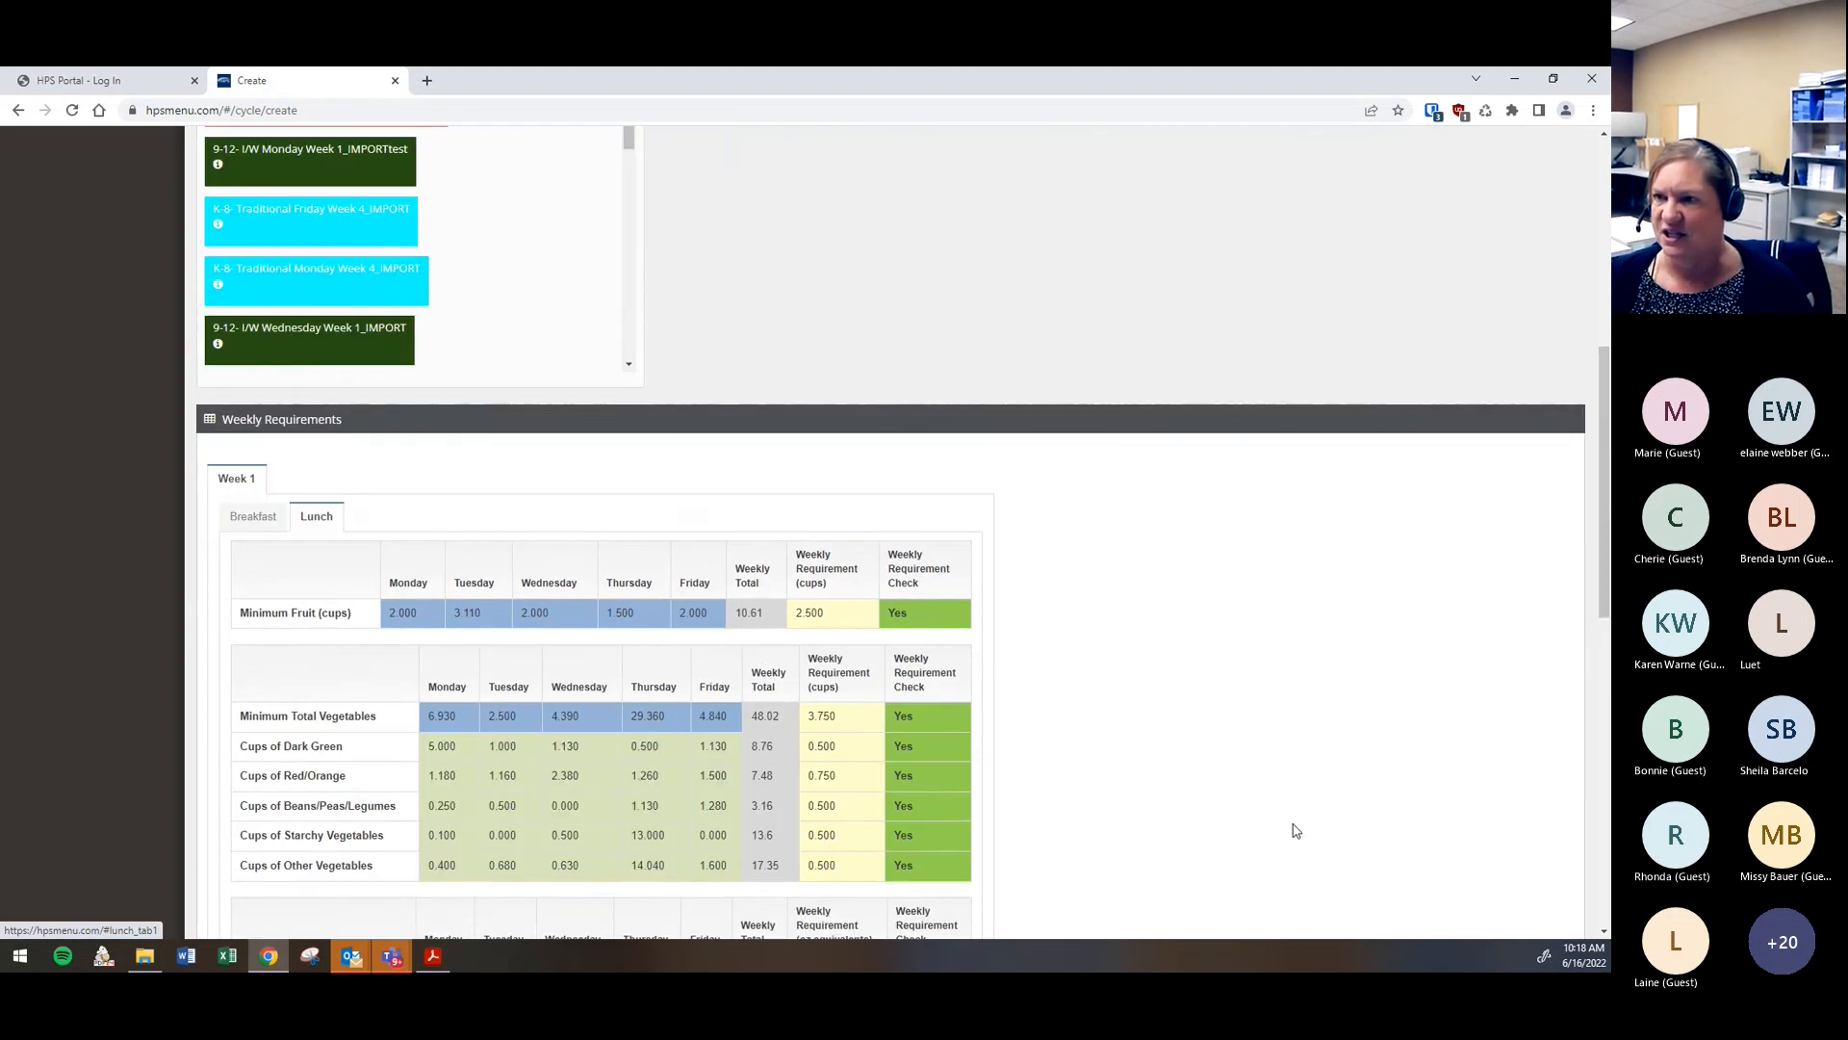
scroll(1309, 861, "up", 6)
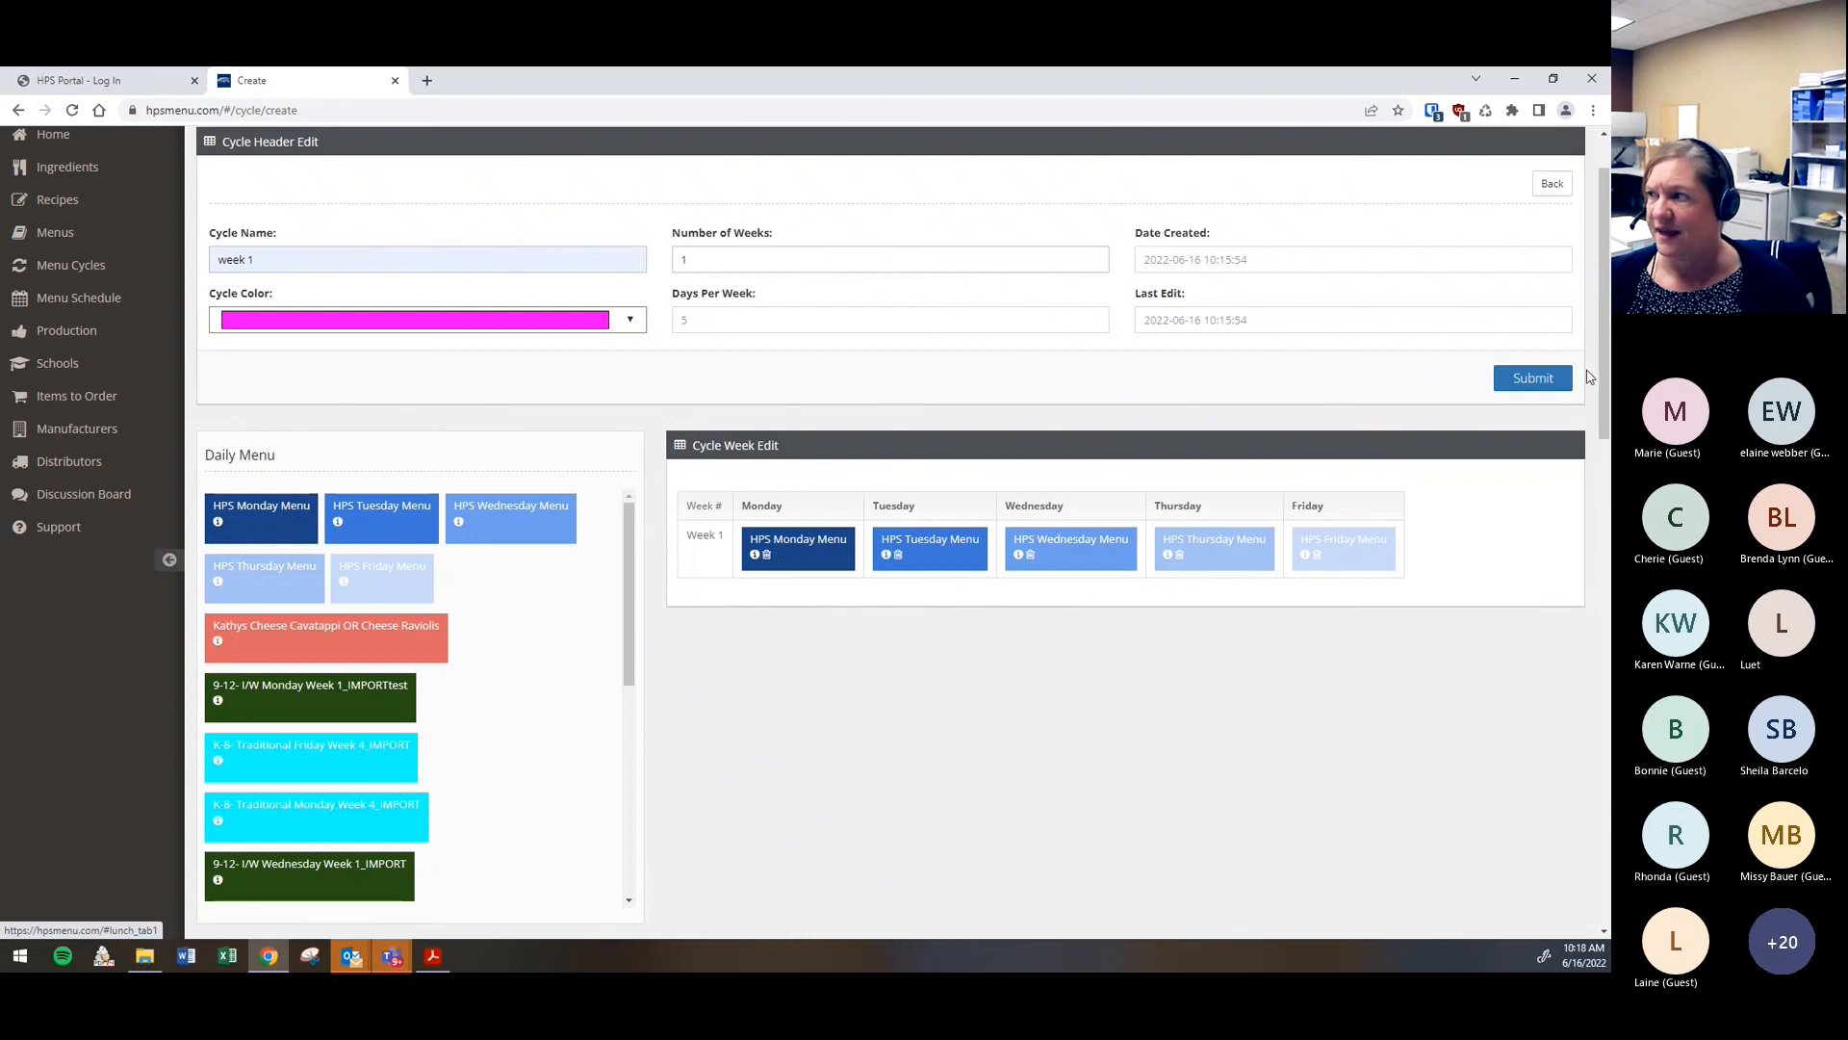
left_click(1541, 377)
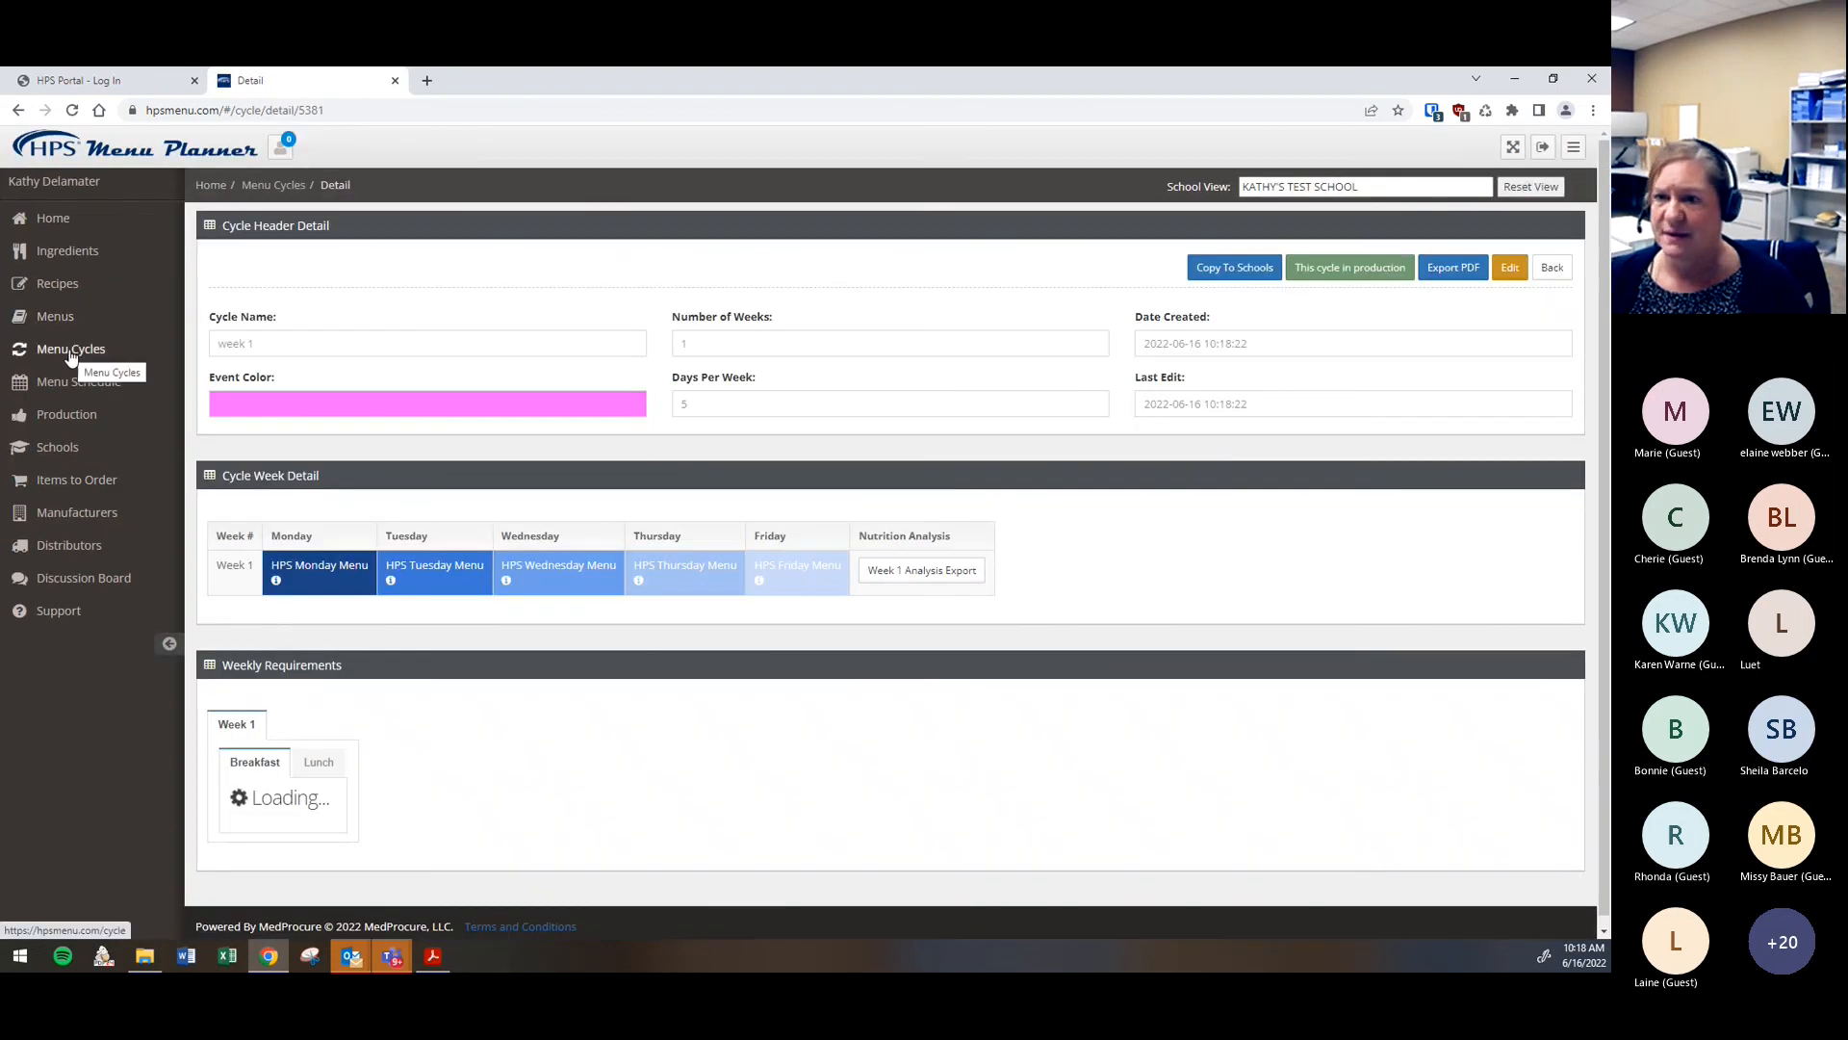
left_click(71, 356)
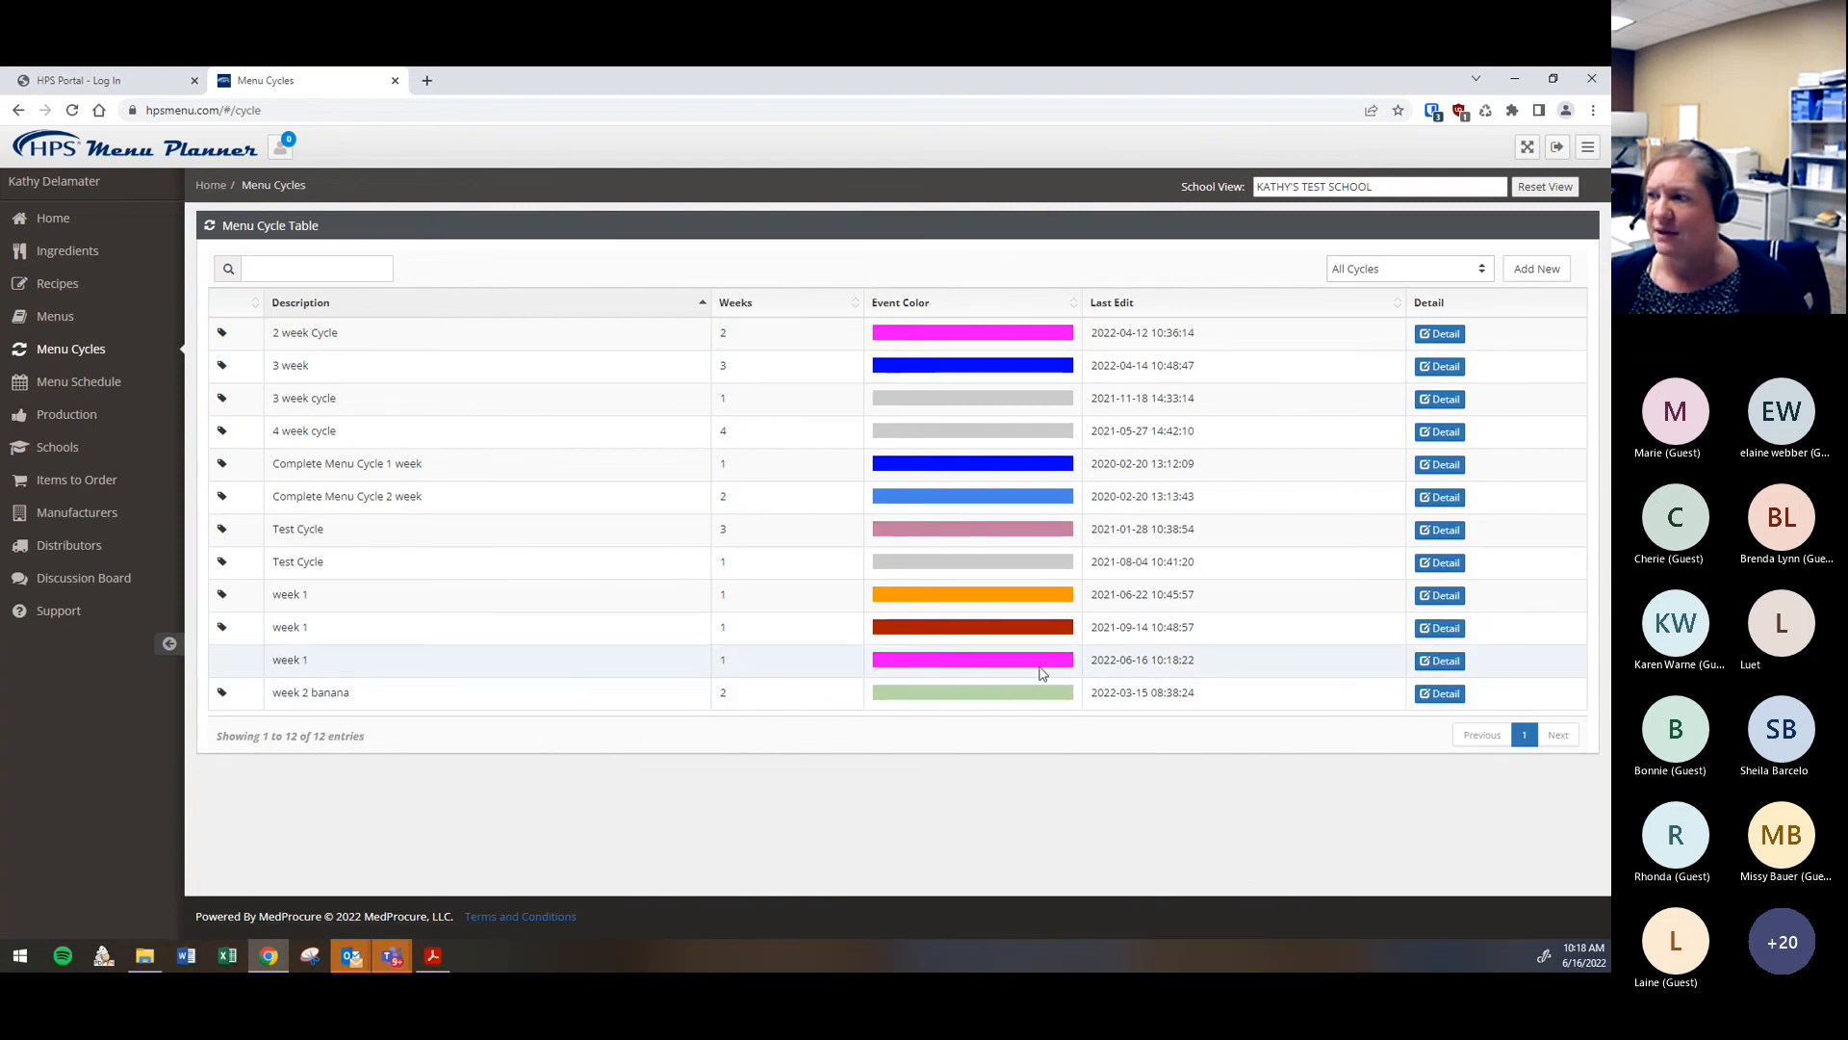
Open the details of the magenta week 1 cycle, look at its production report page, and return to the details
left_click(1447, 664)
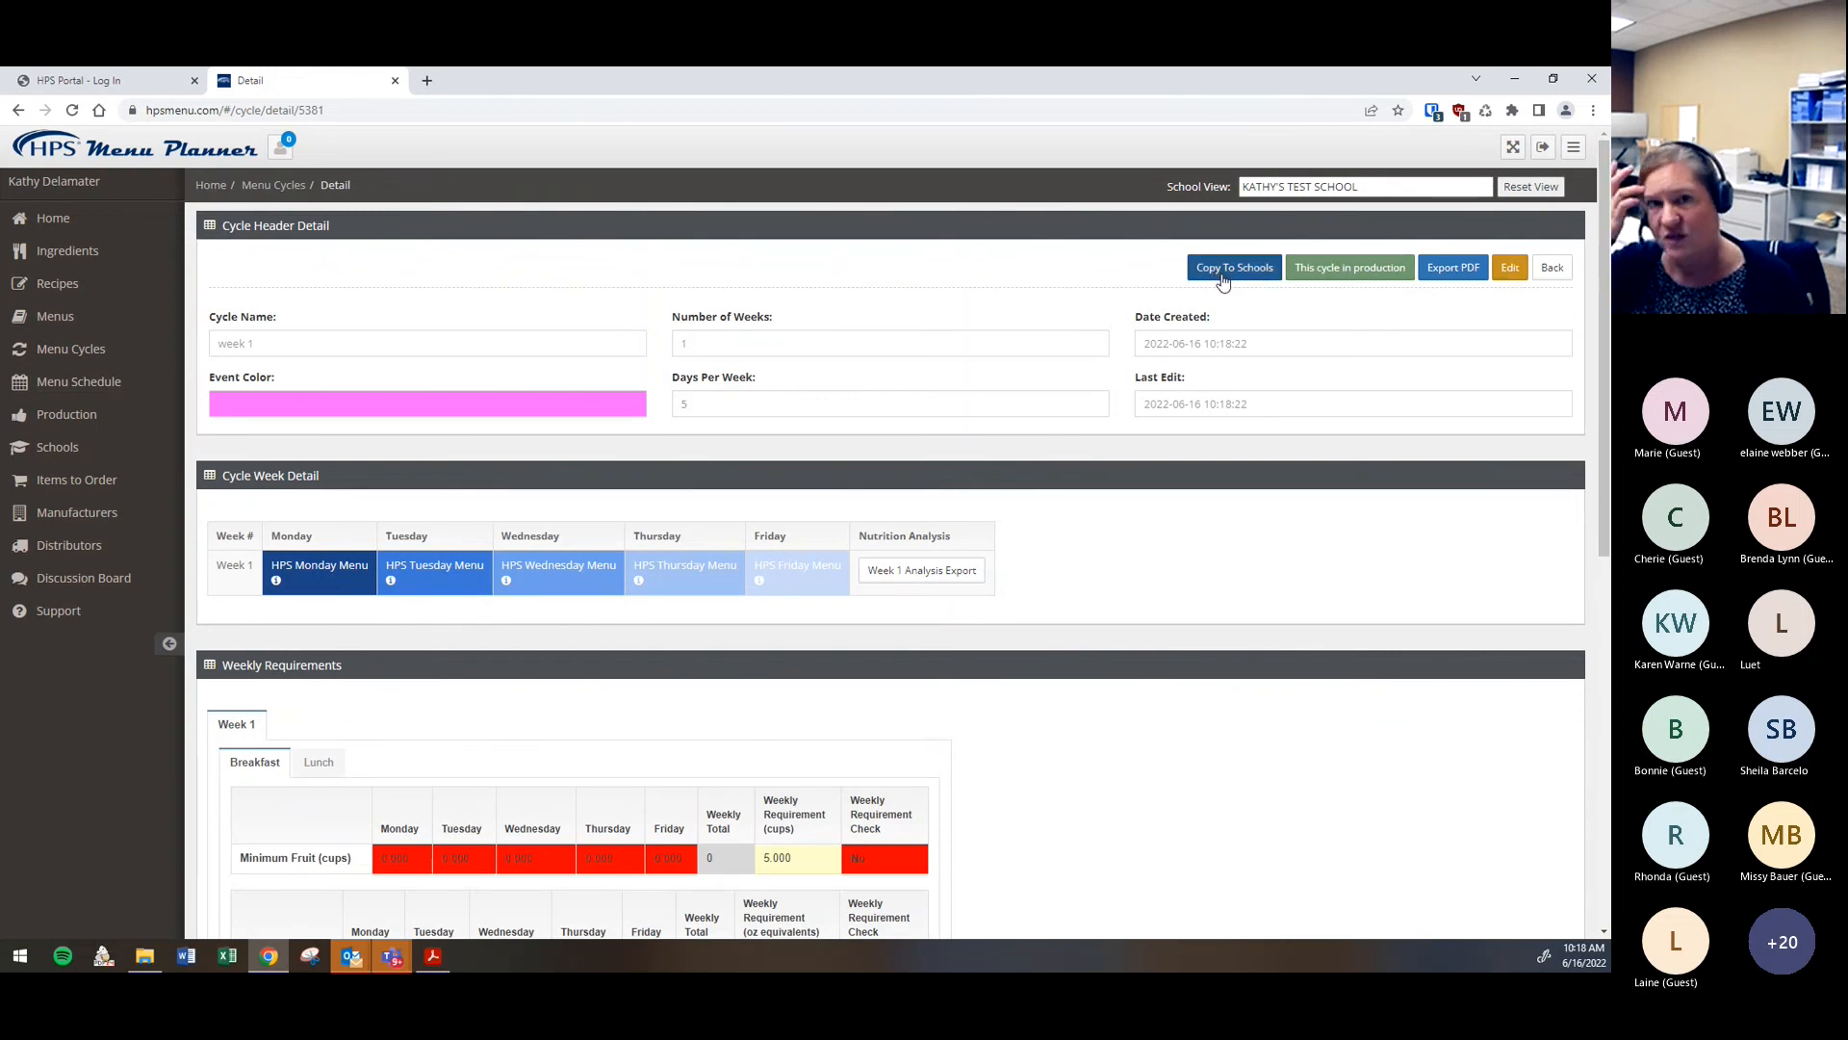
left_click(1345, 275)
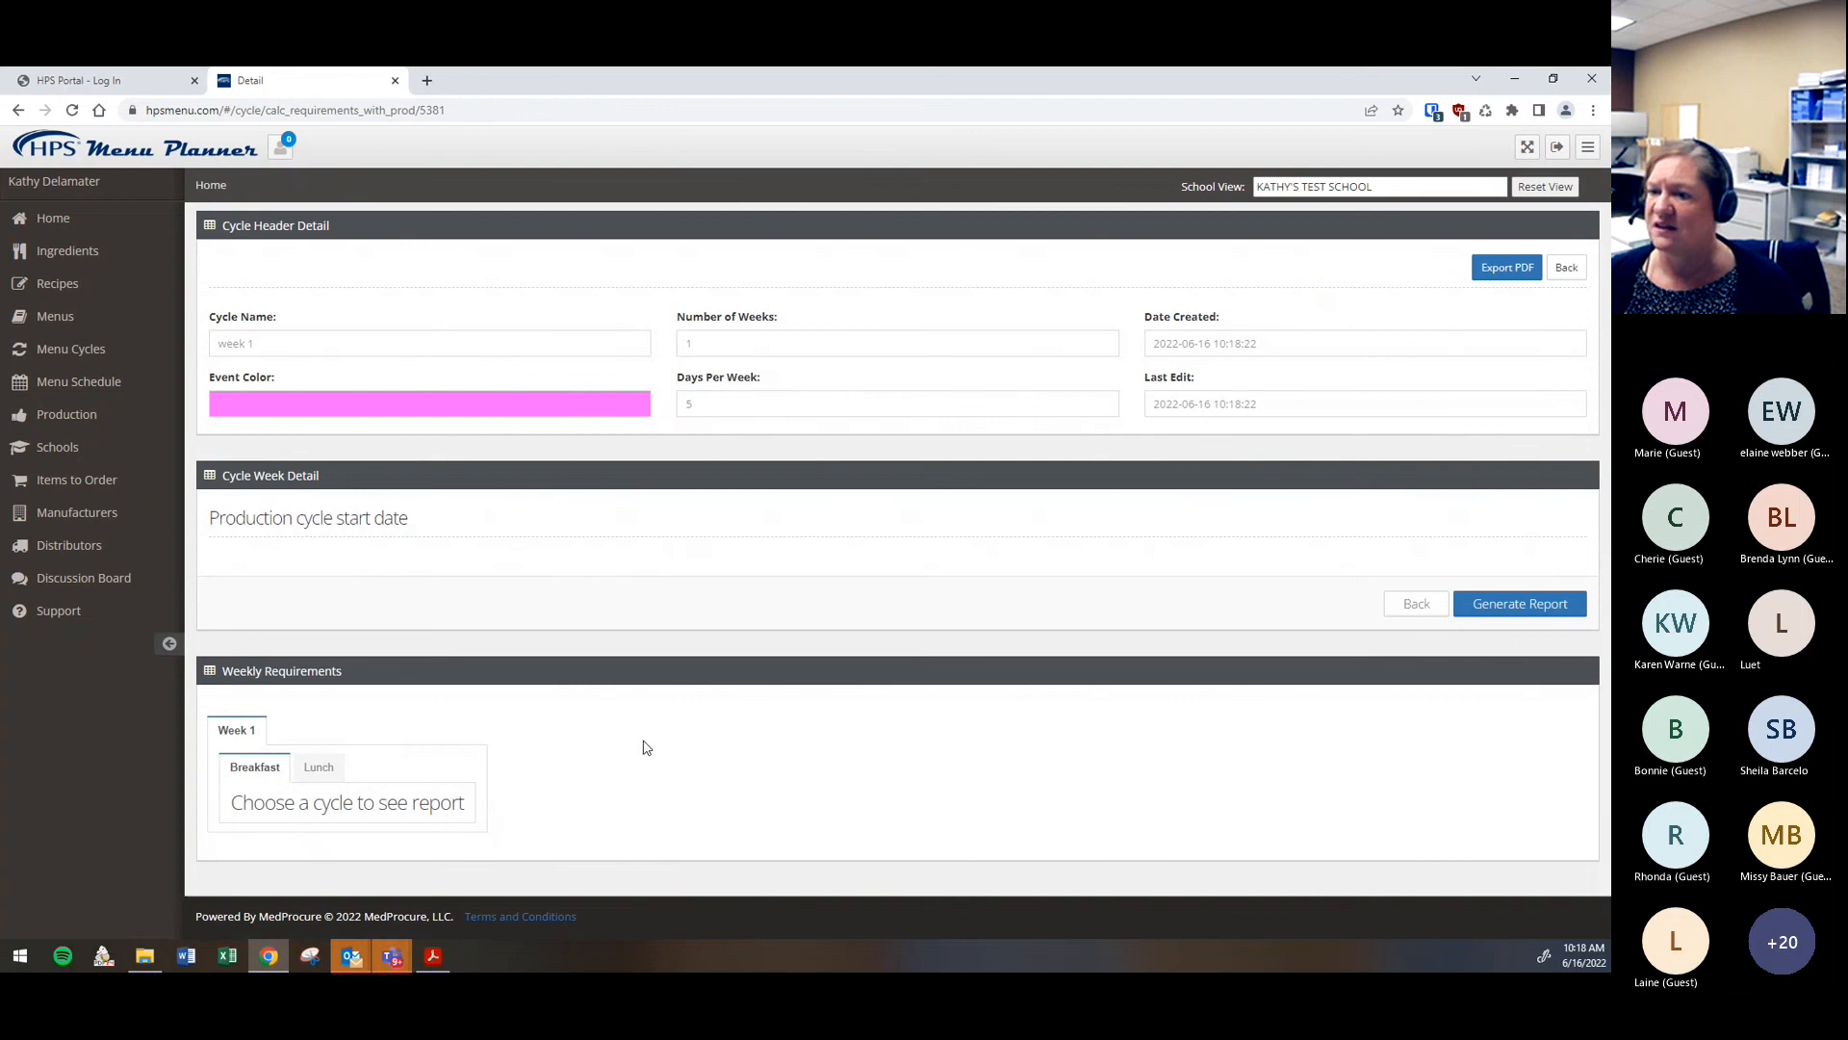
left_click(1566, 268)
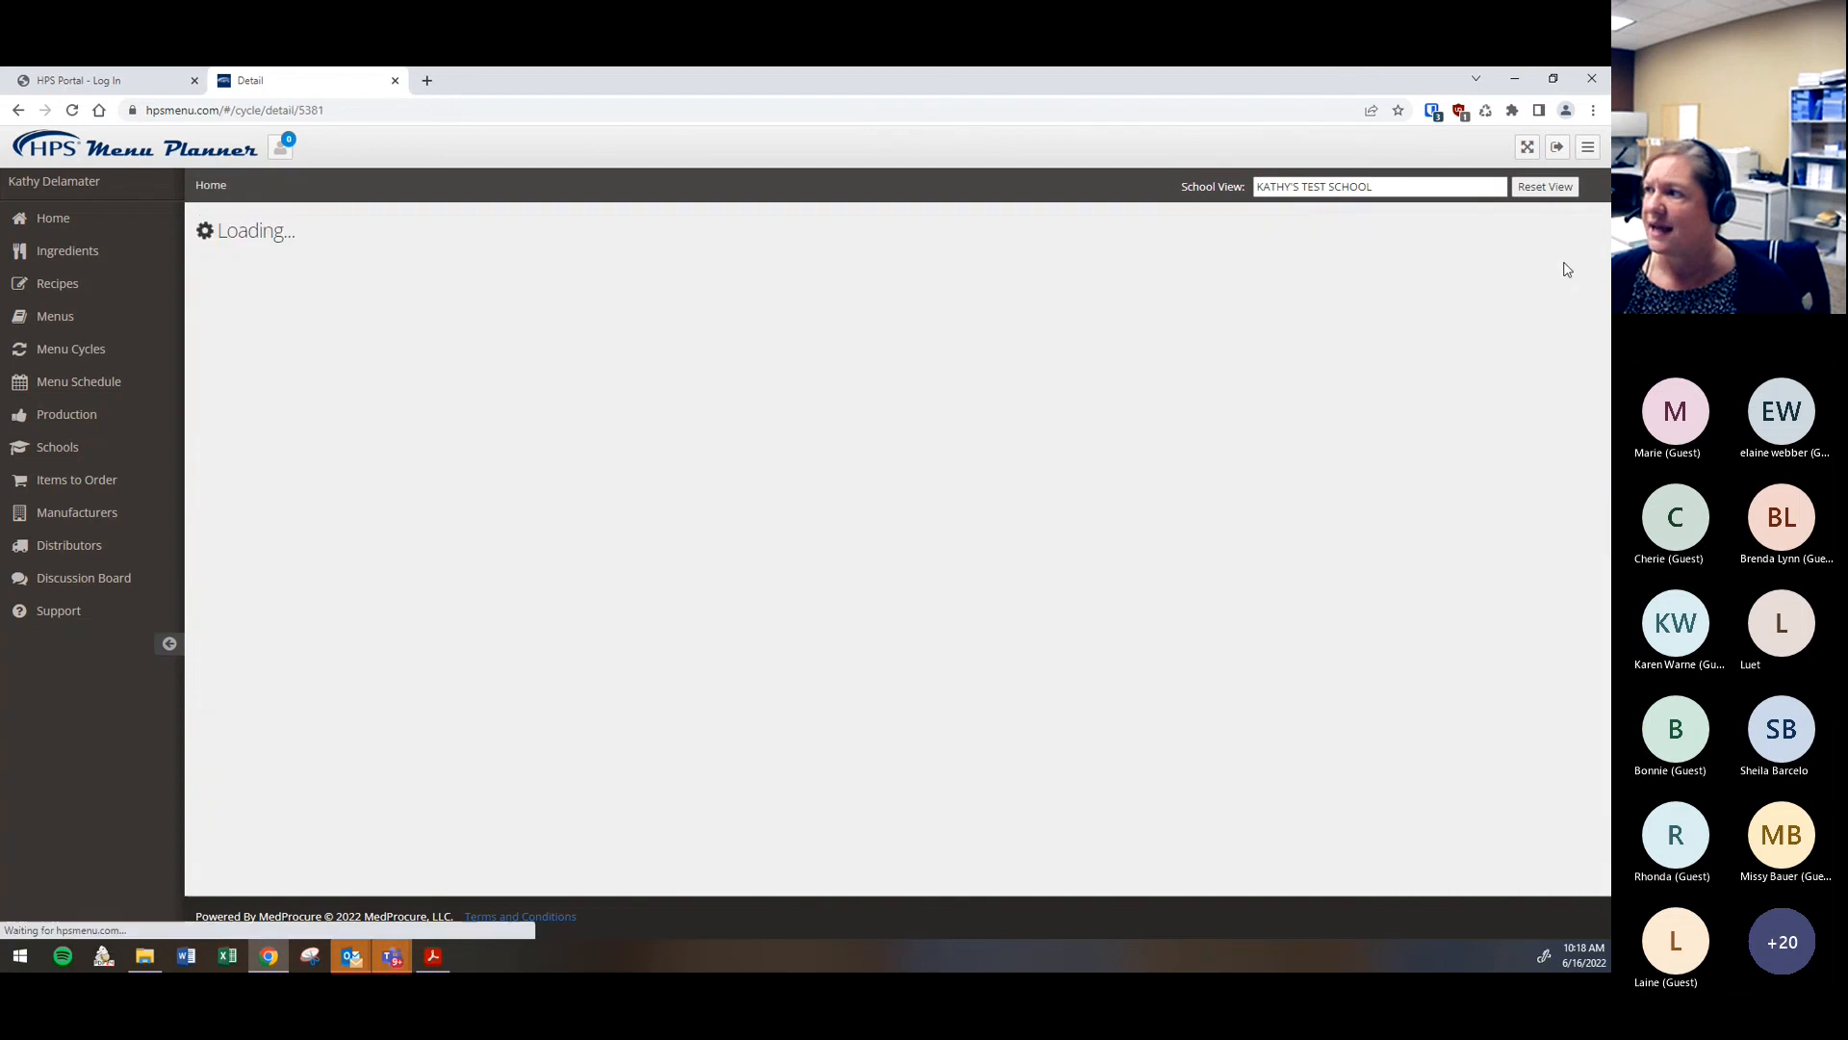
Export the week 1 cycle as a PDF and look at the Session 4 training guide in Adobe Acrobat Reader before returning to Chrome
left_click(1460, 269)
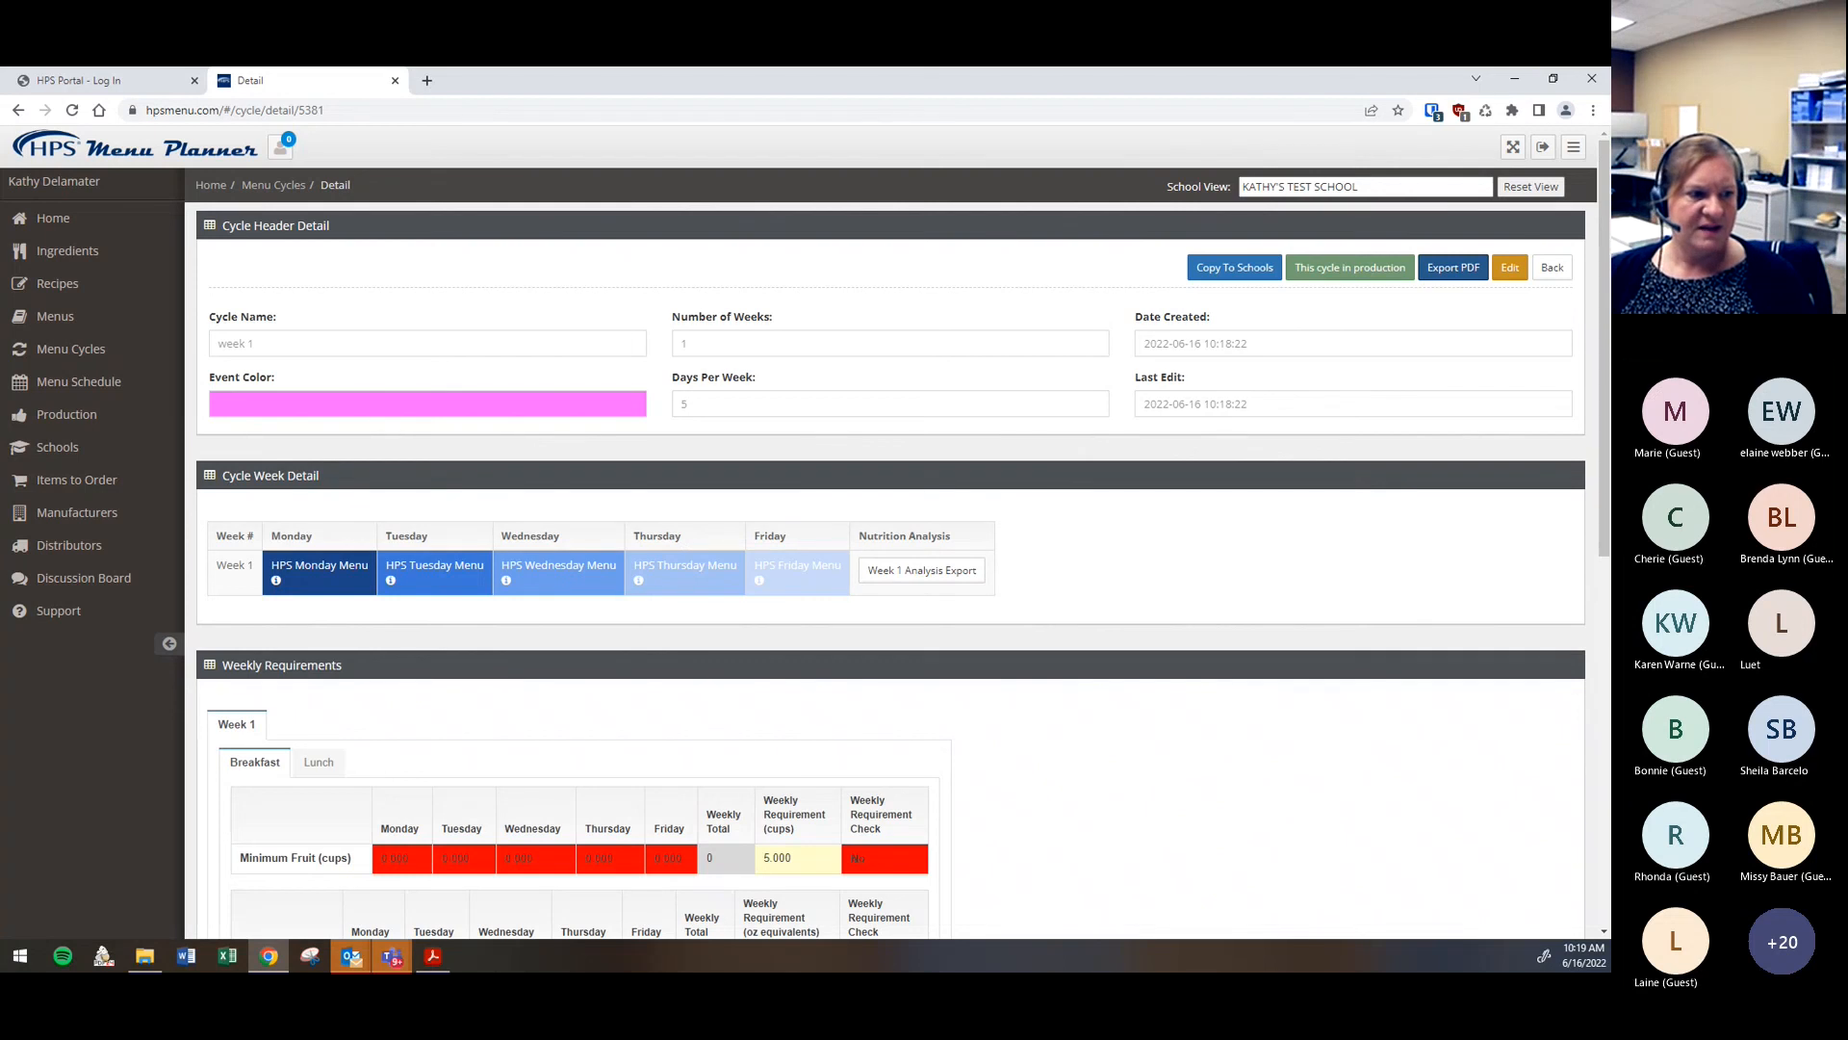
left_click(432, 956)
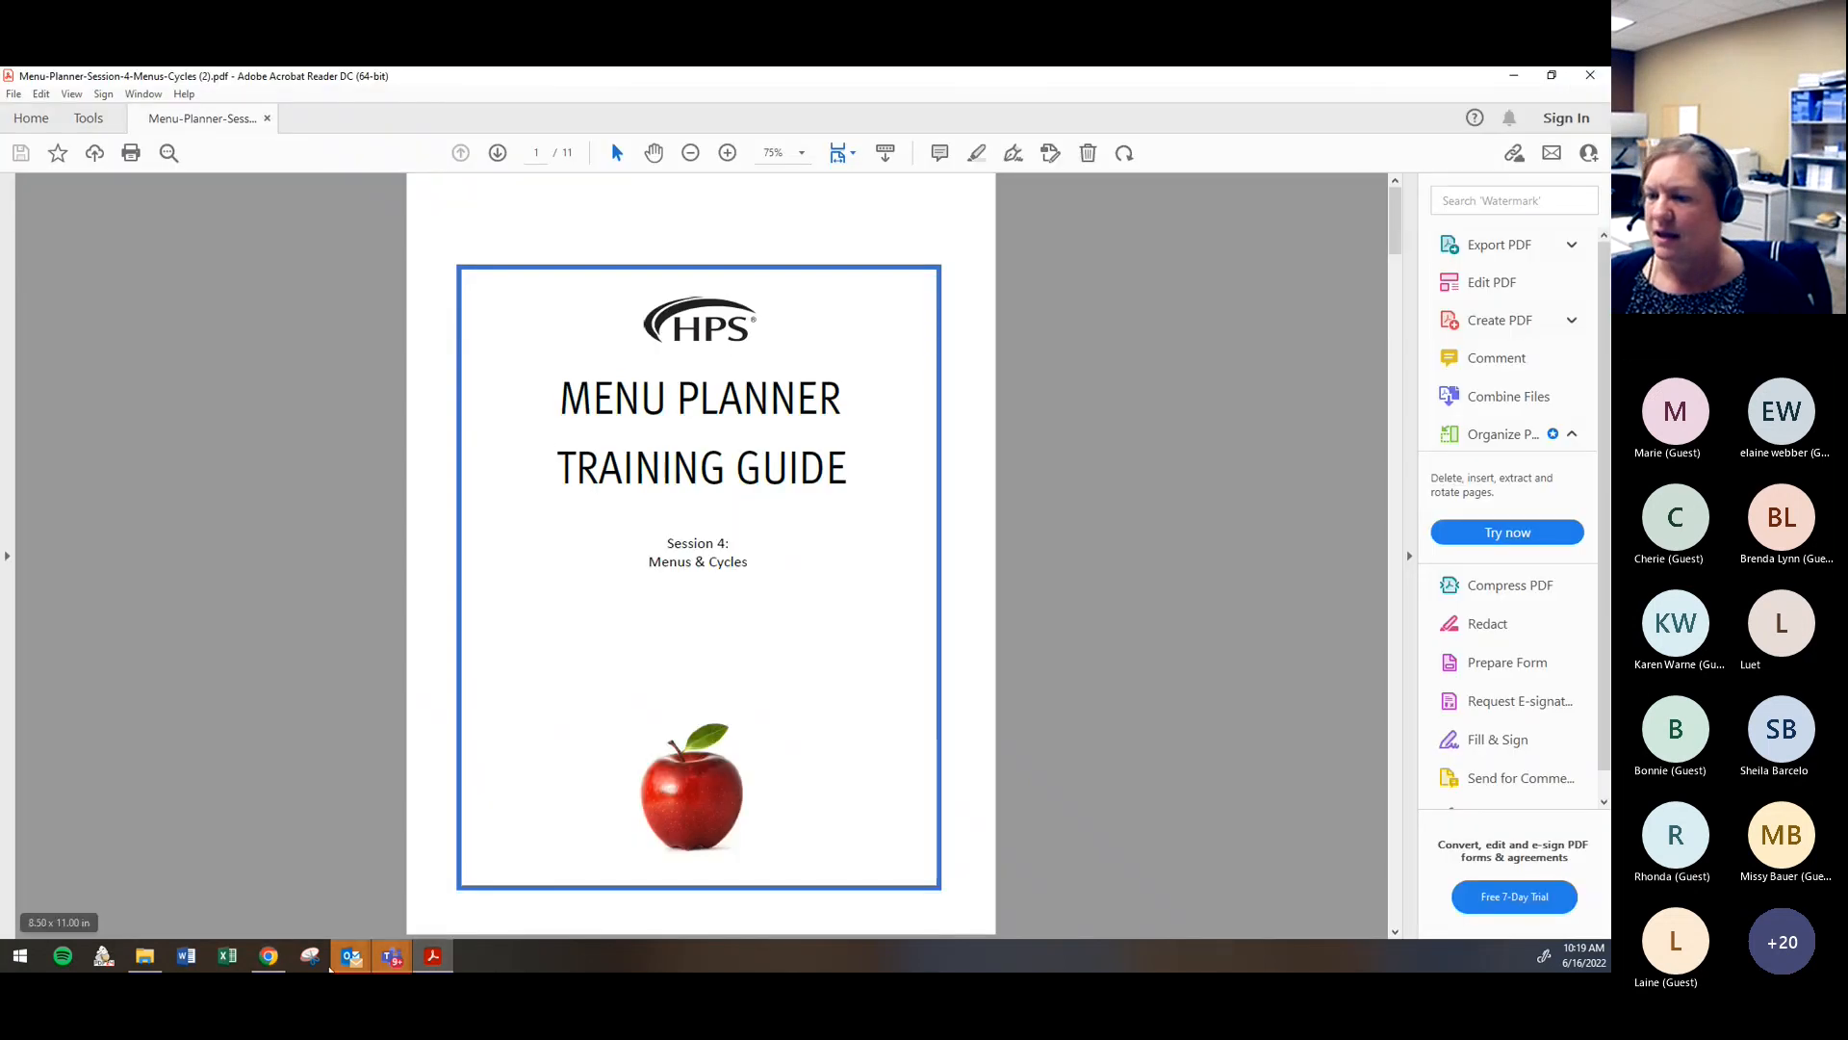
left_click(311, 958)
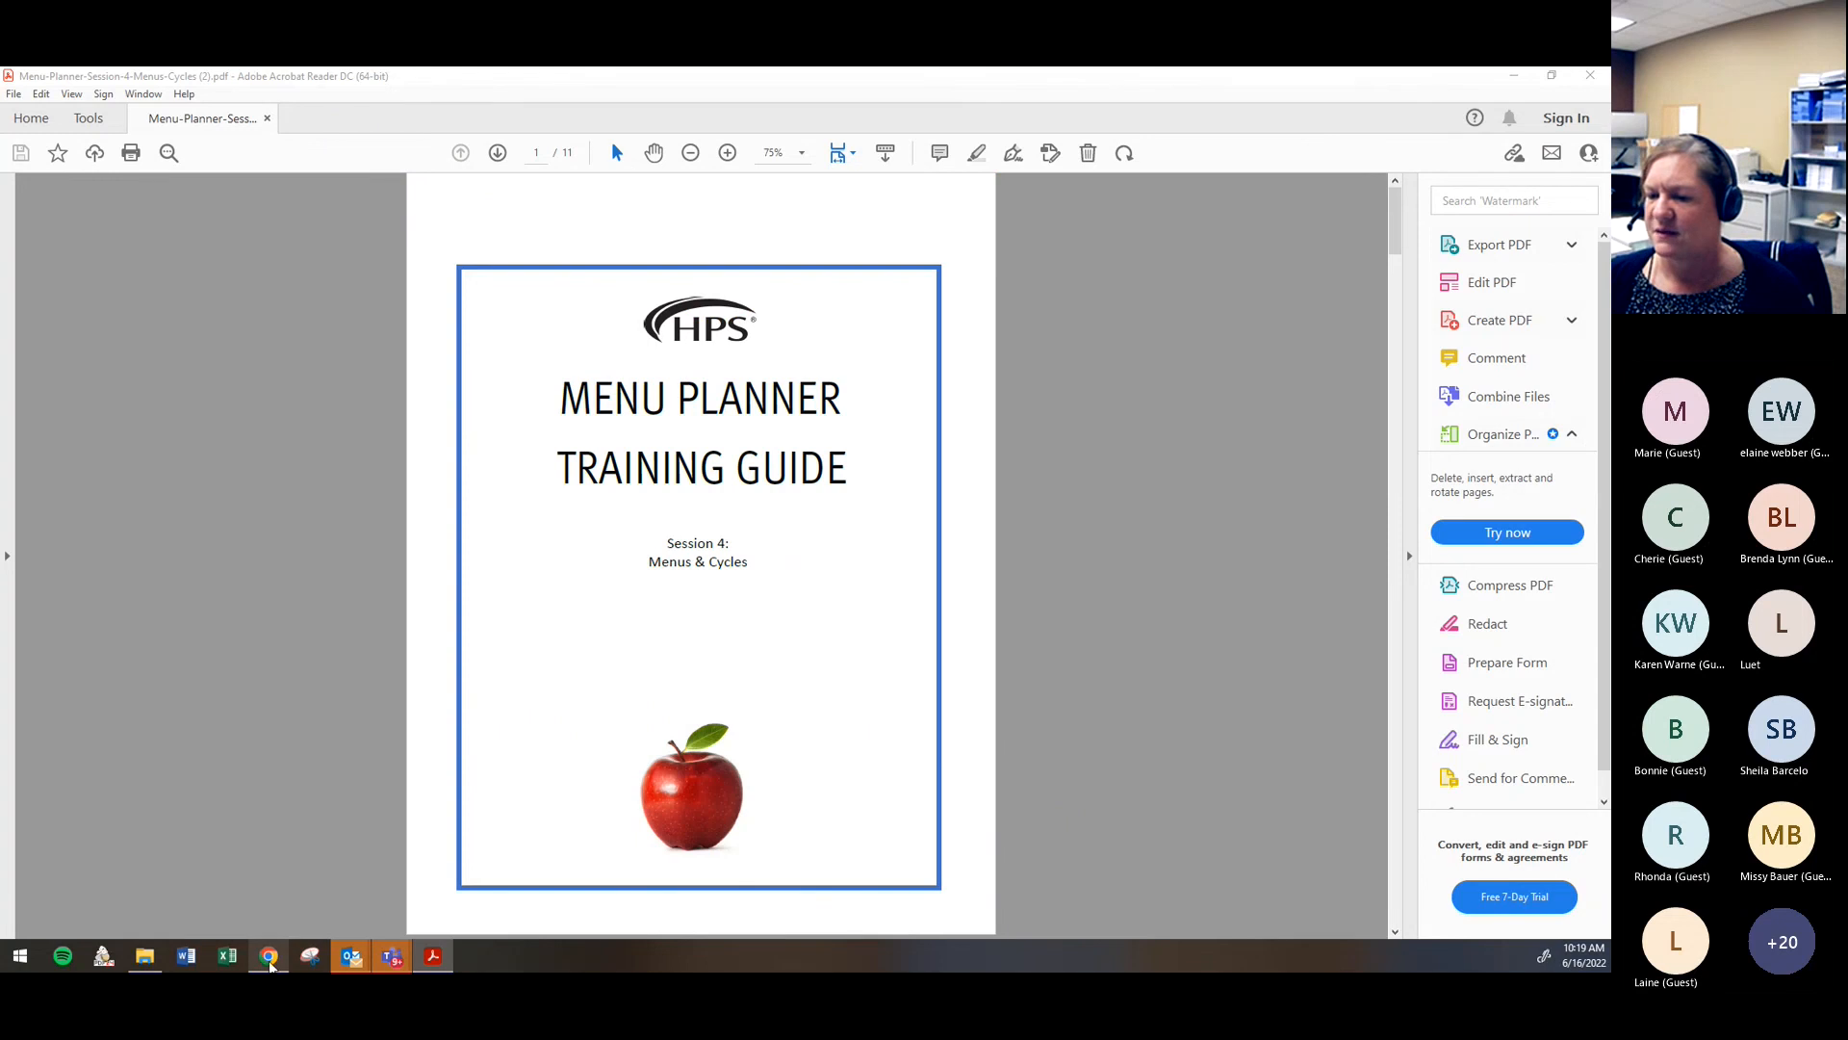
left_click(269, 956)
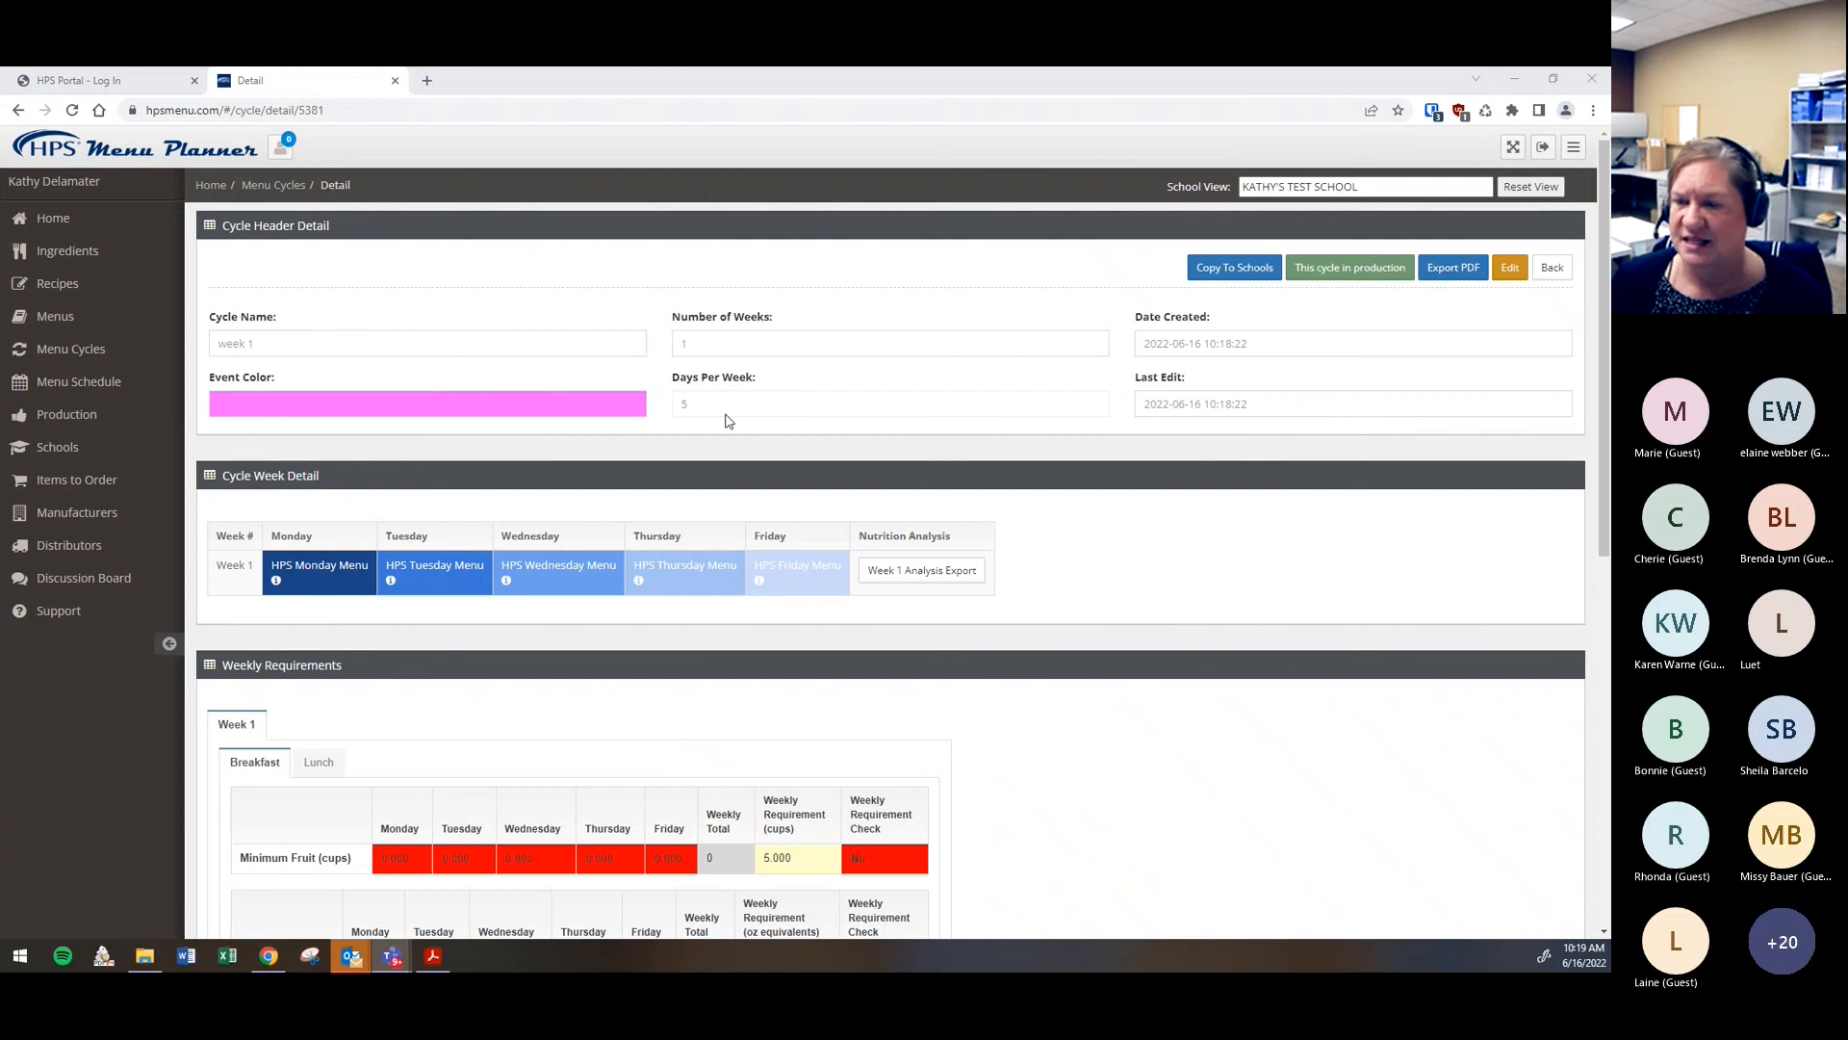
Open the details of the black Everyday Menu from the list of menus
left_click(60, 317)
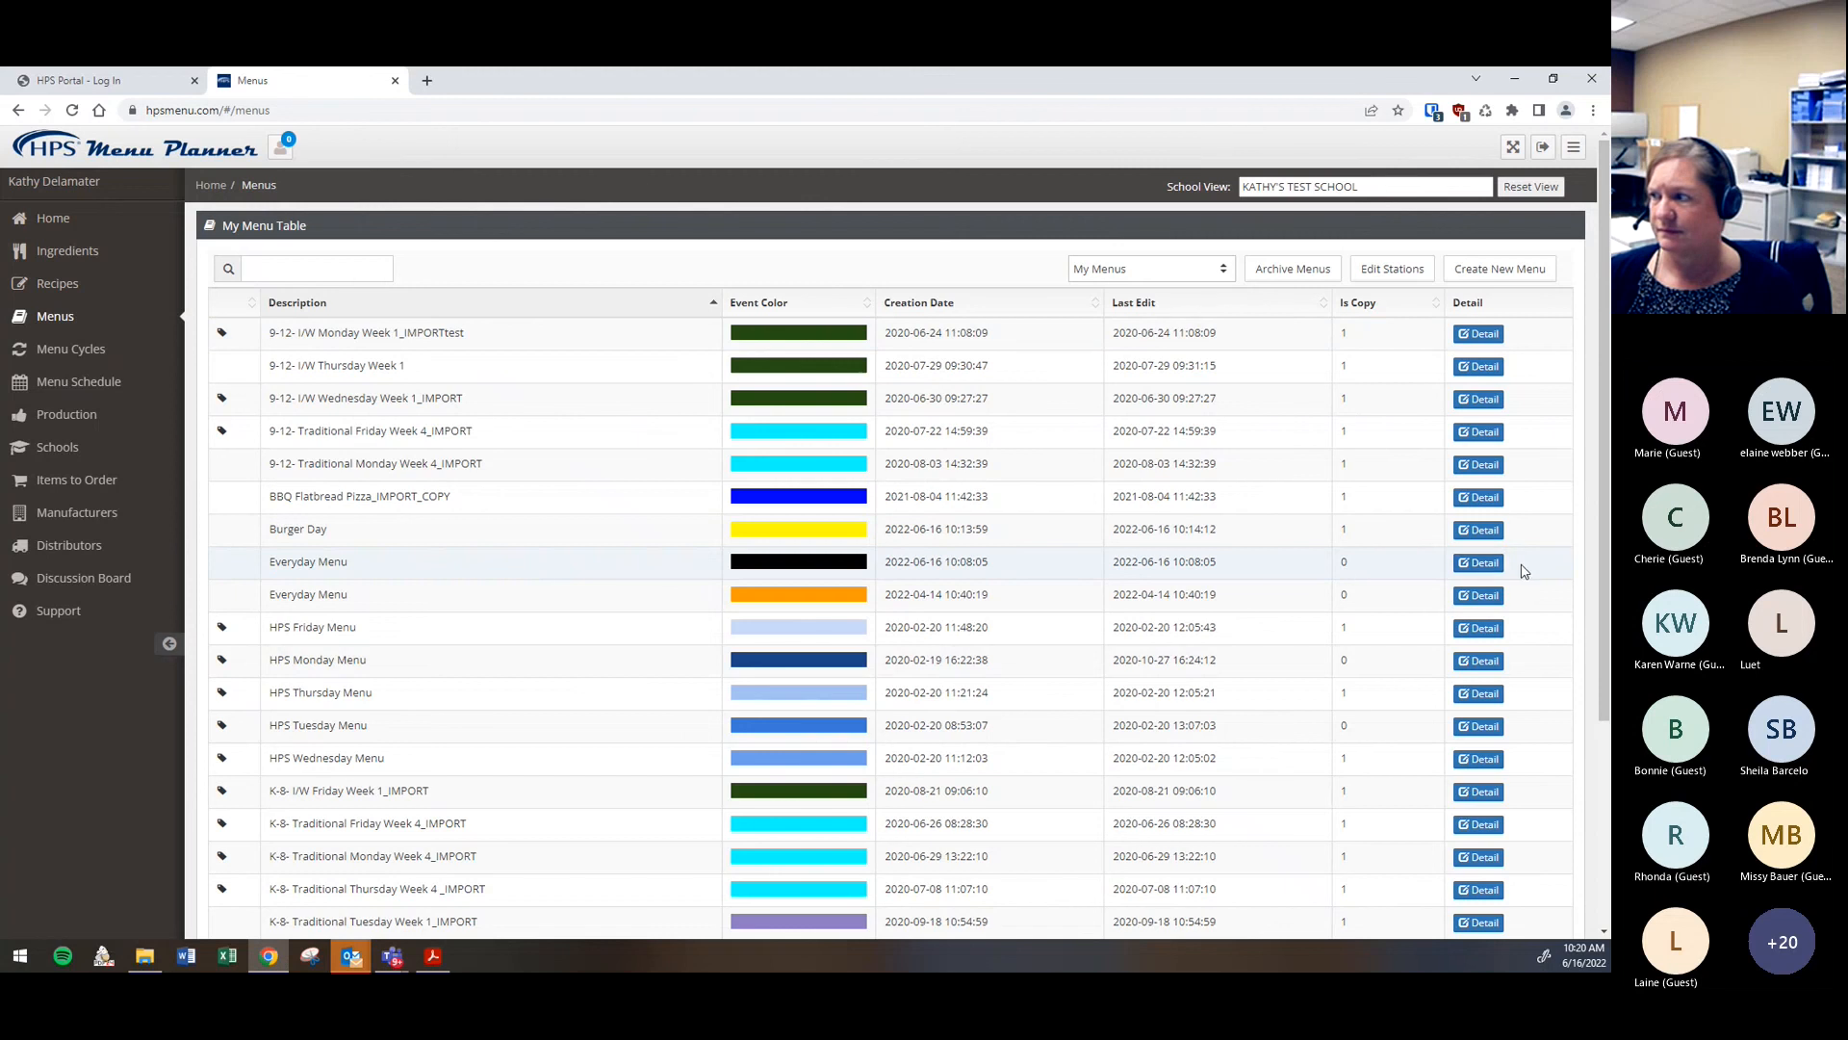
left_click(1479, 563)
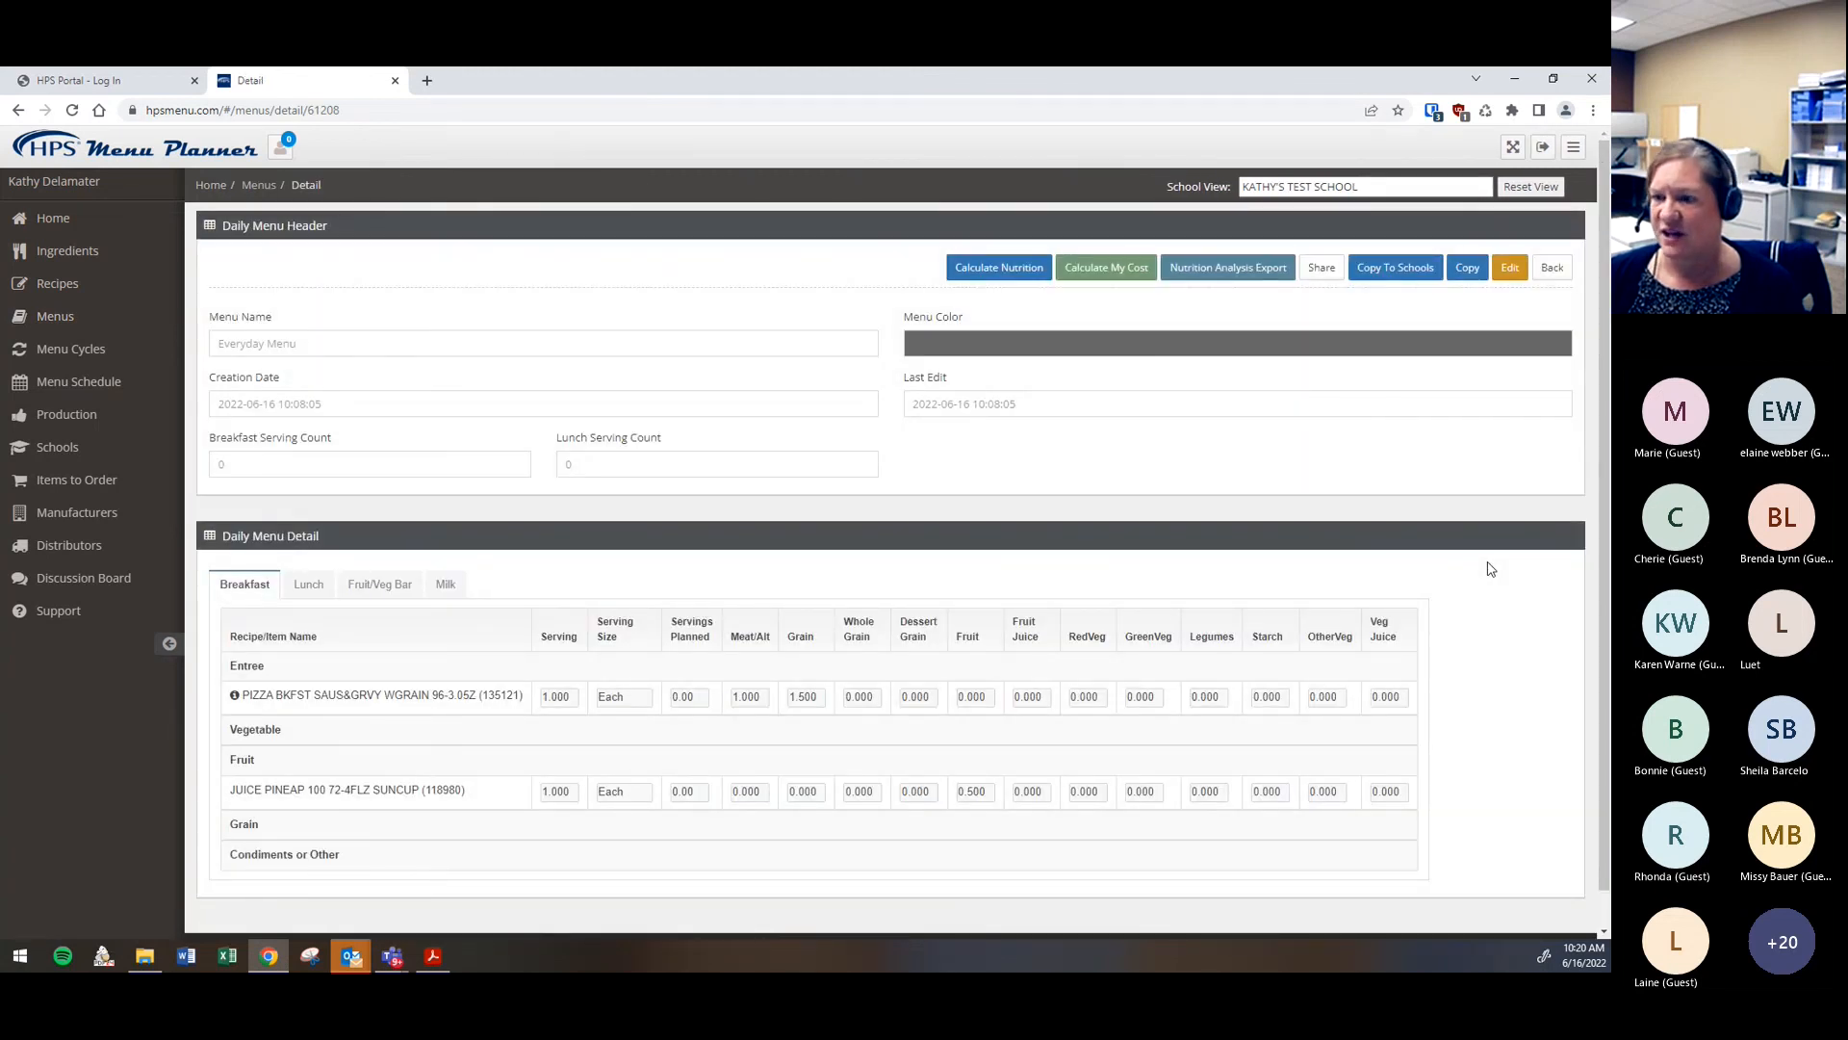
Check the HPS University meeting window in Microsoft Teams and return to the Menu Planner home page in Chrome
mouse_move(393, 962)
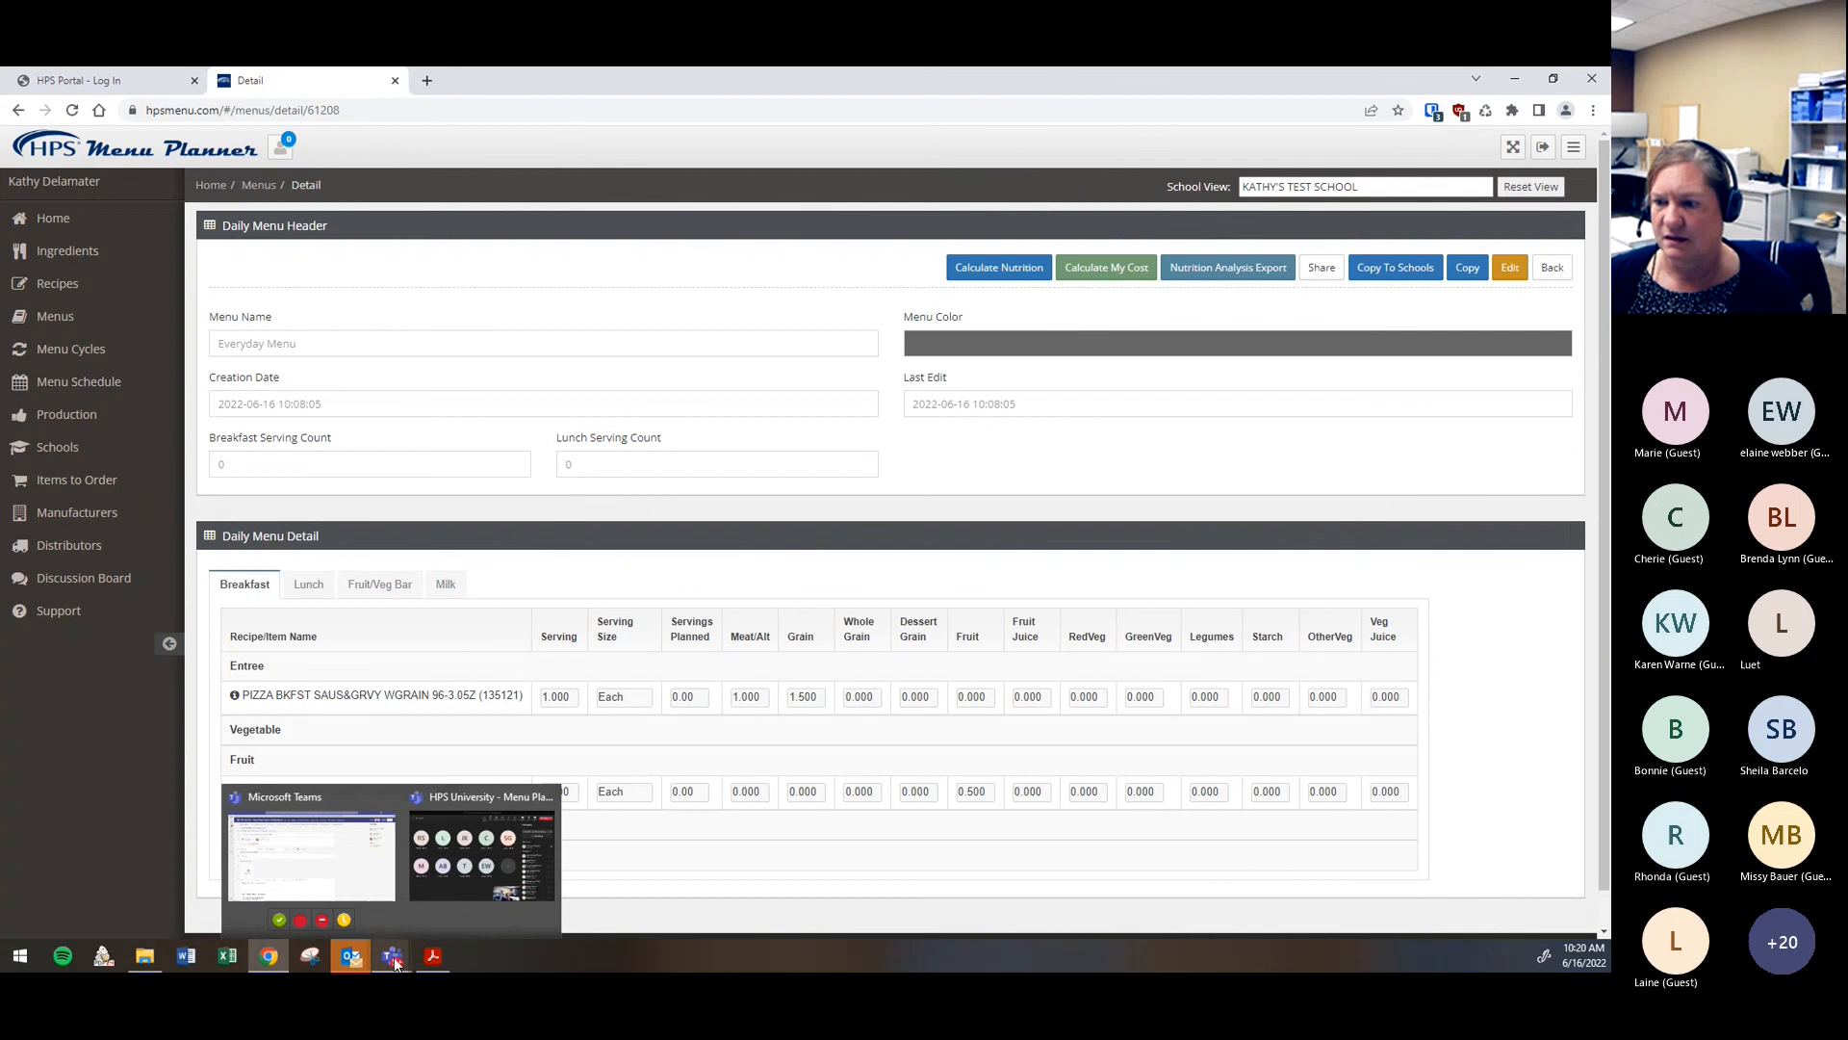
left_click(442, 876)
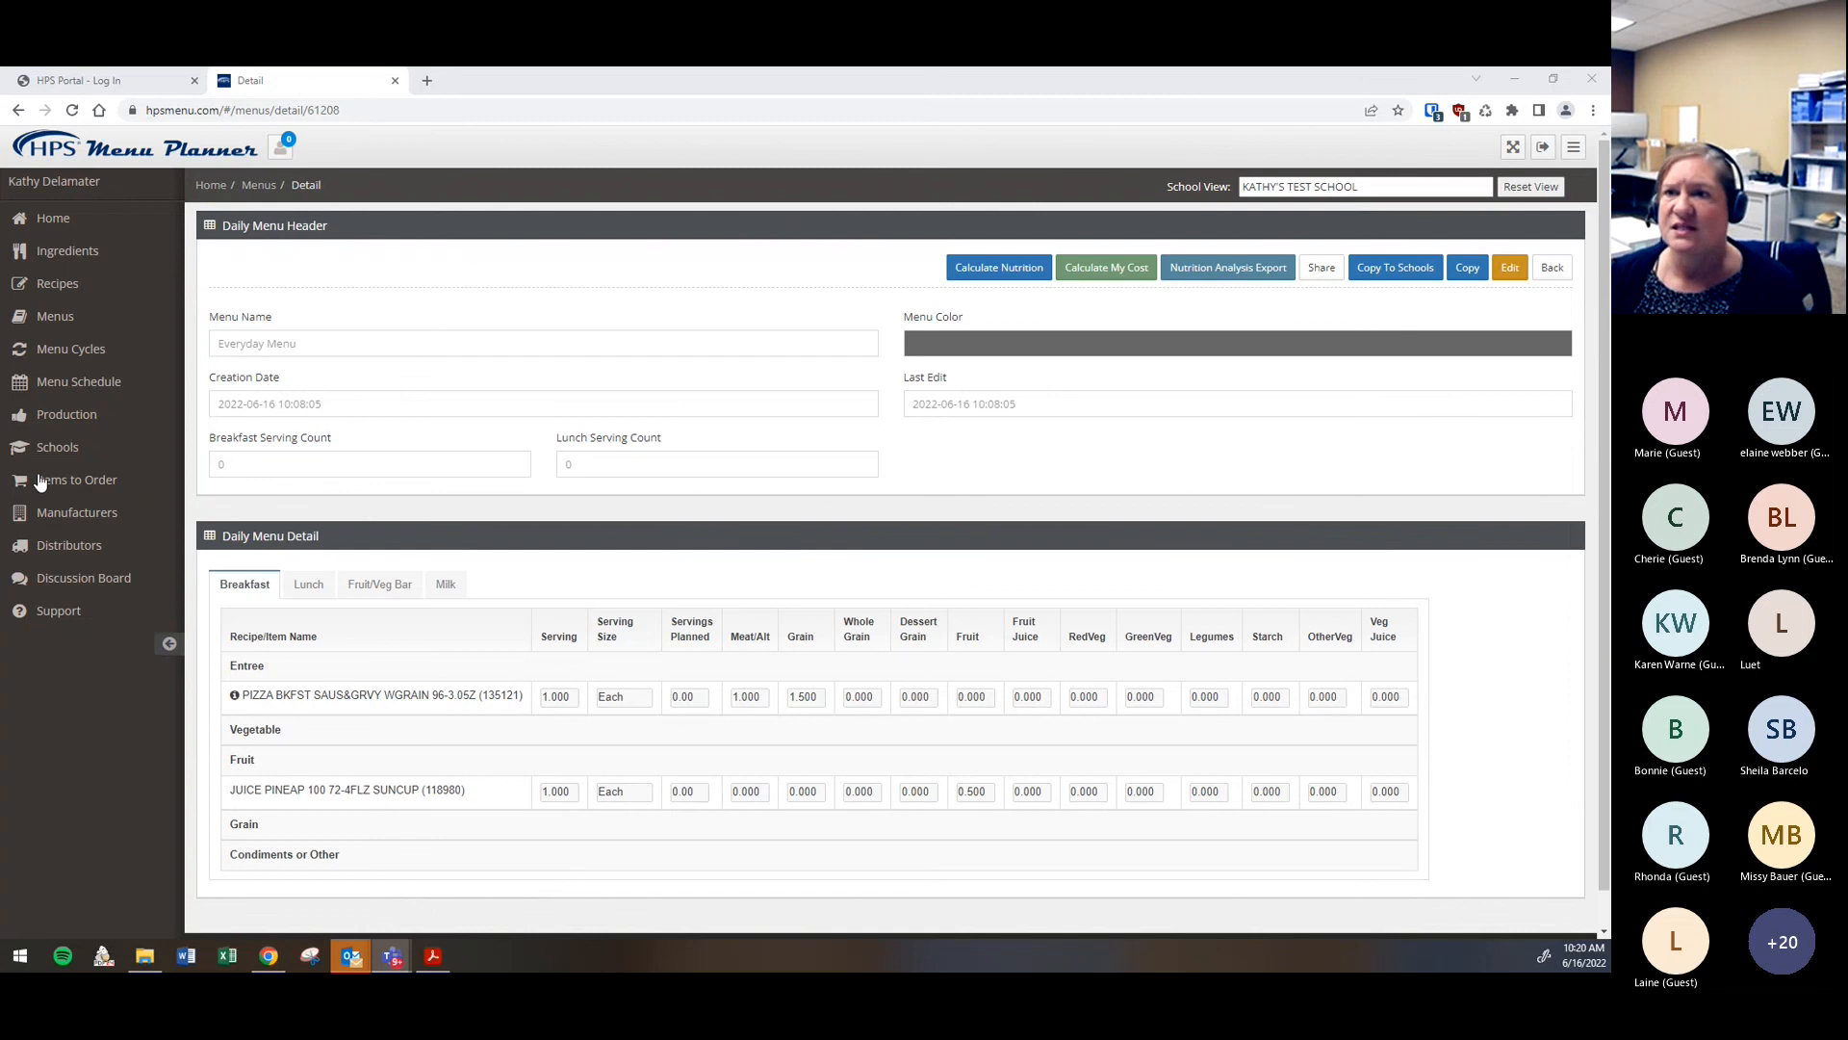
left_click(60, 215)
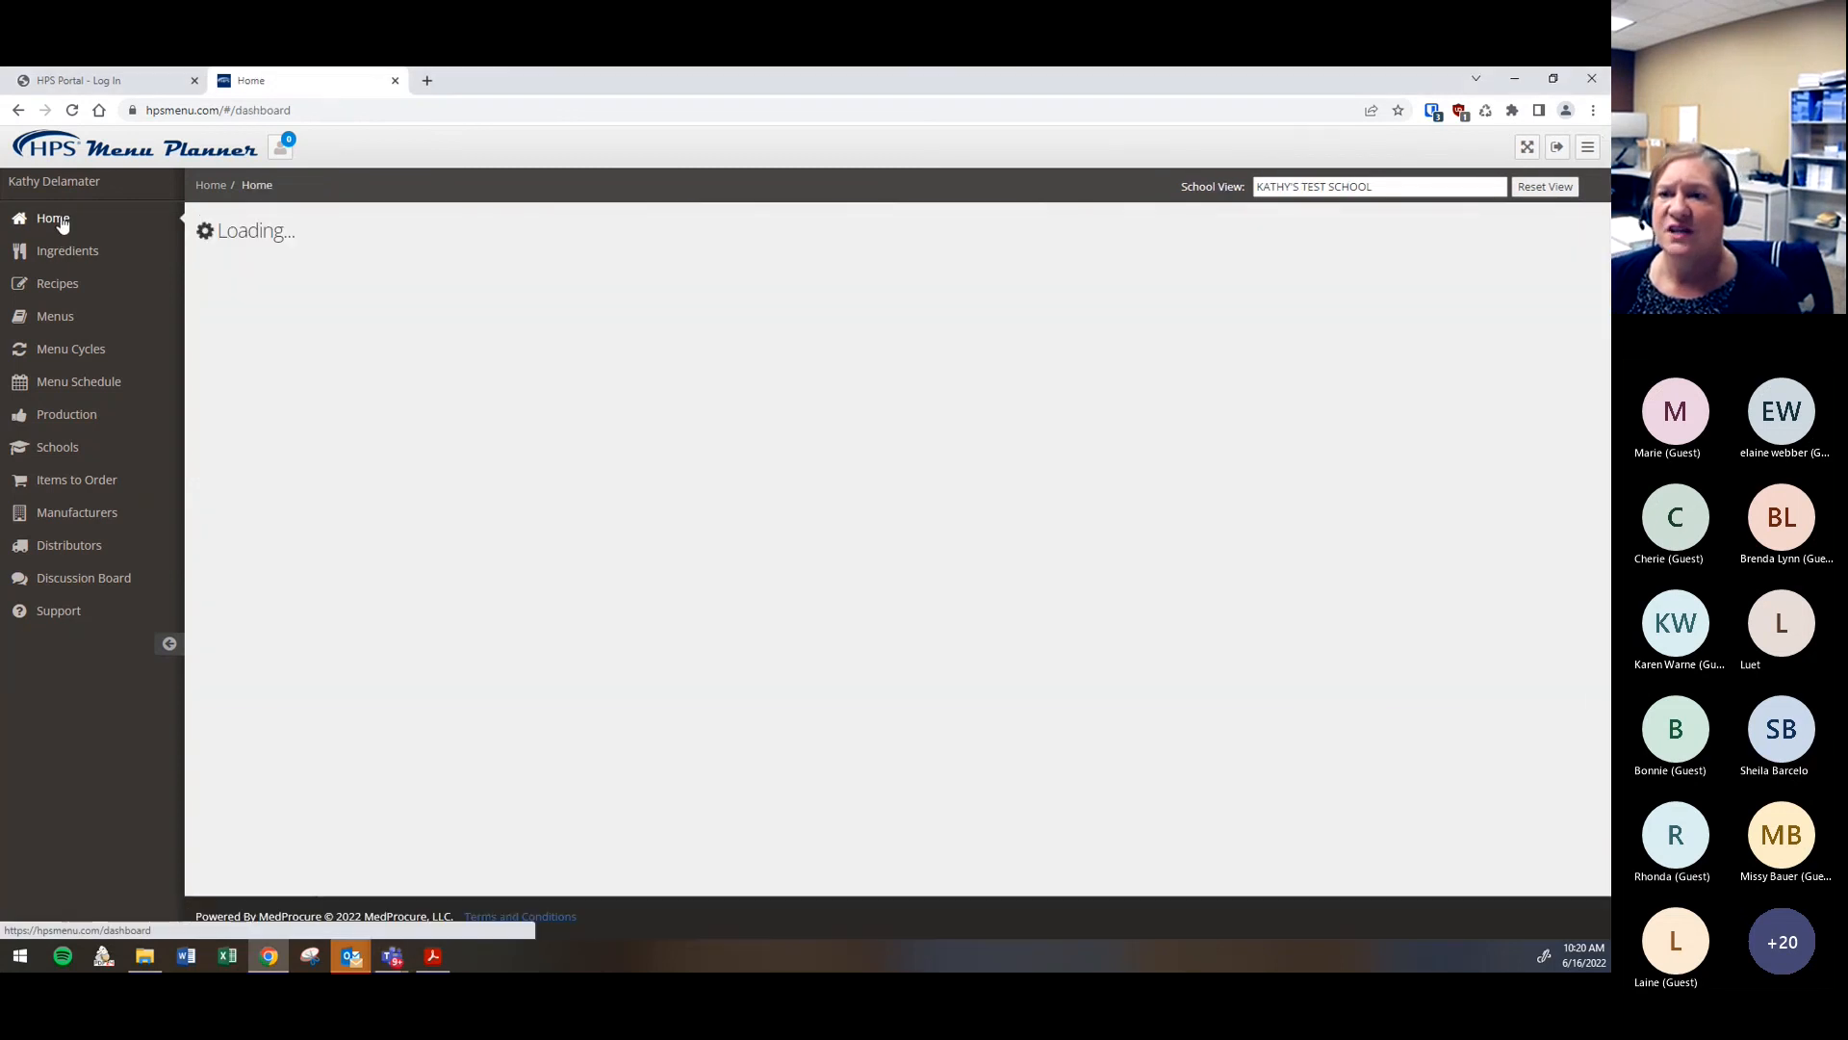